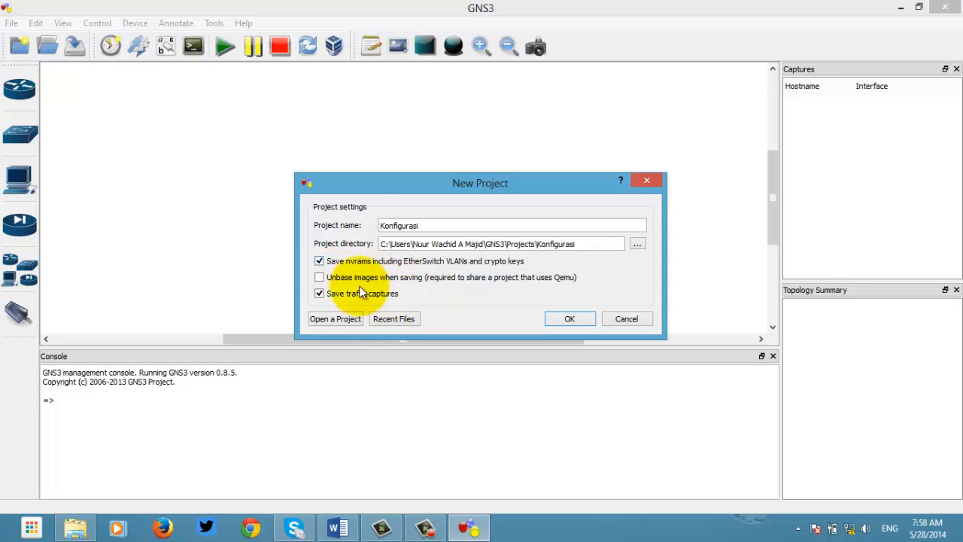
Step: Create the Konfigurasi project in the TUGAS 7 PROJECT folder, with 'Unbase images when saving' enabled
{"action": "left_click", "coordinate": [319, 277]}
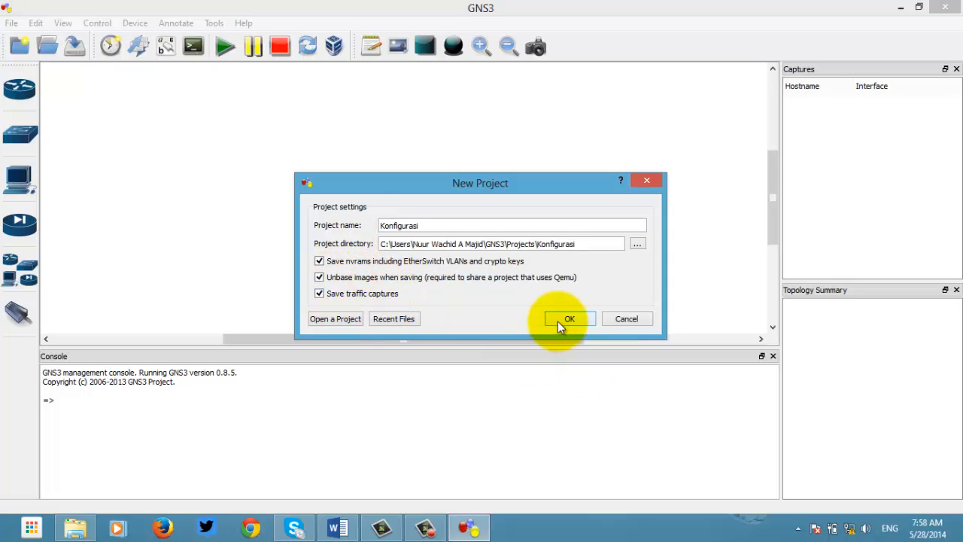
{"action": "left_click", "coordinate": [635, 245]}
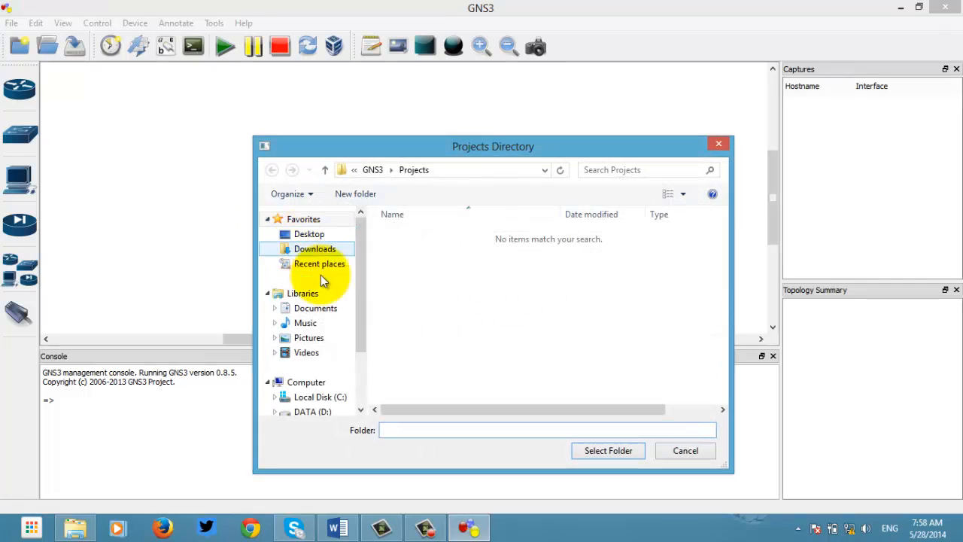
{"action": "left_click", "coordinate": [308, 410]}
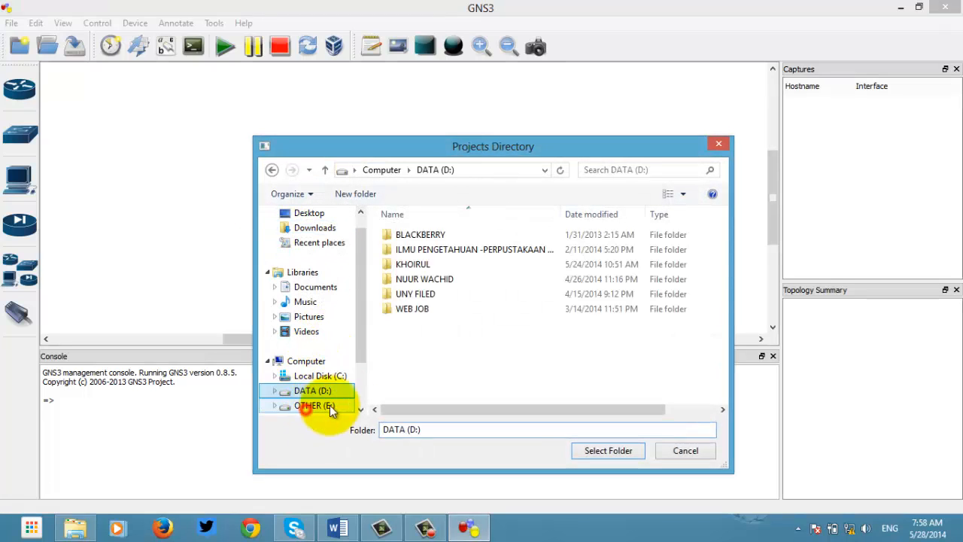
{"action": "double_click", "coordinate": [435, 294]}
{"action": "double_click", "coordinate": [442, 296]}
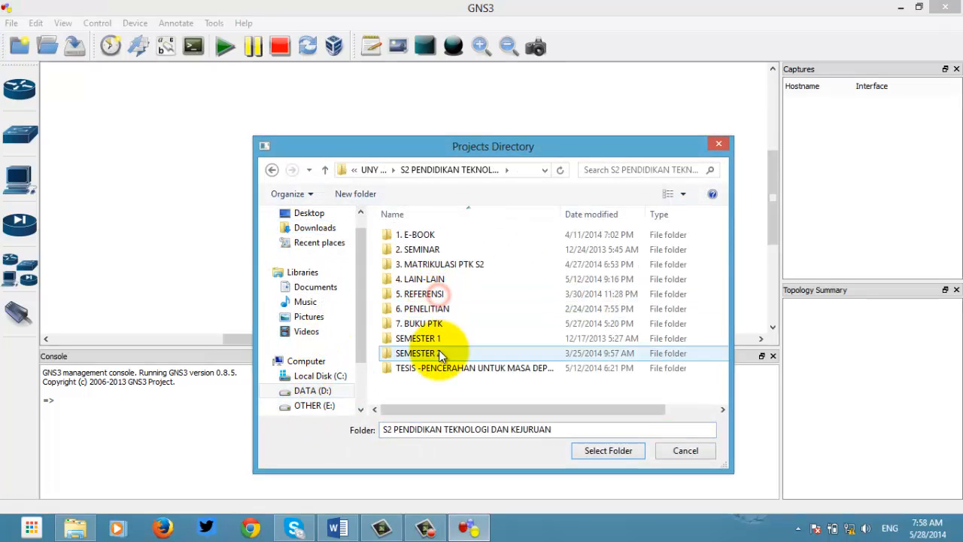
{"action": "double_click", "coordinate": [439, 350]}
{"action": "double_click", "coordinate": [444, 283]}
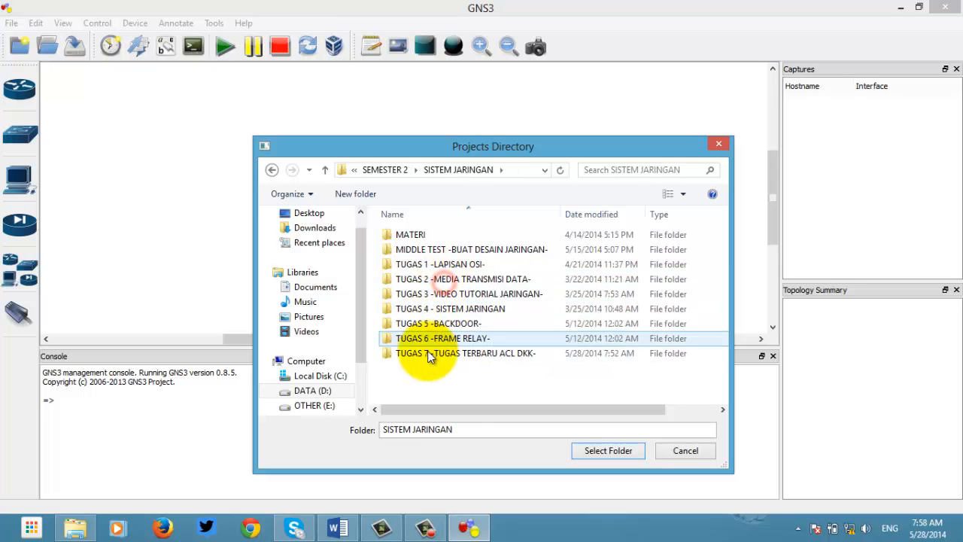
{"action": "double_click", "coordinate": [427, 350]}
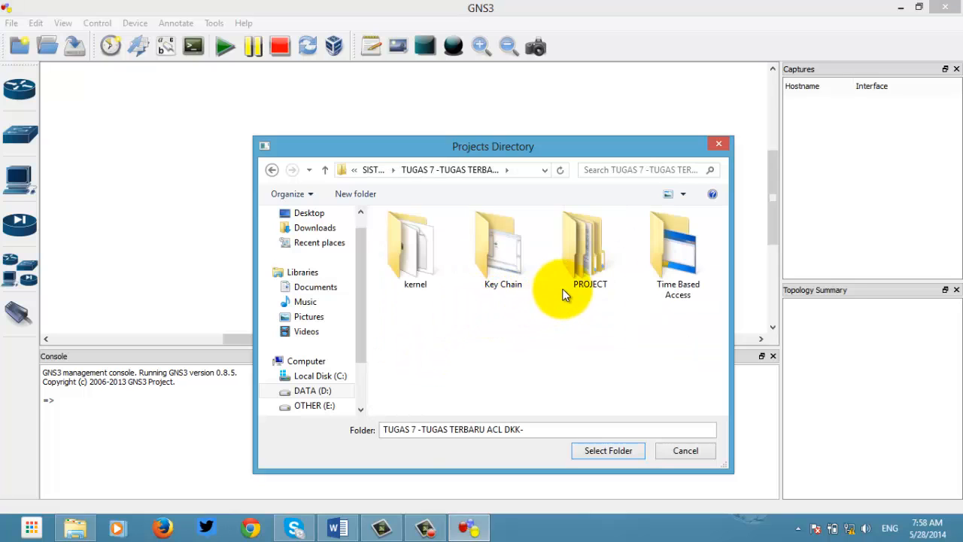
{"action": "left_click", "coordinate": [579, 270]}
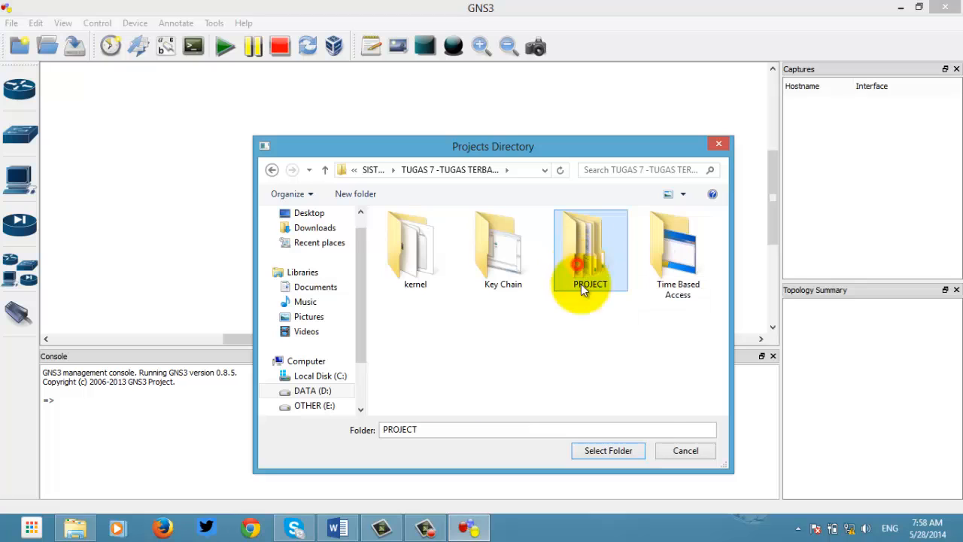
{"action": "left_click", "coordinate": [635, 451]}
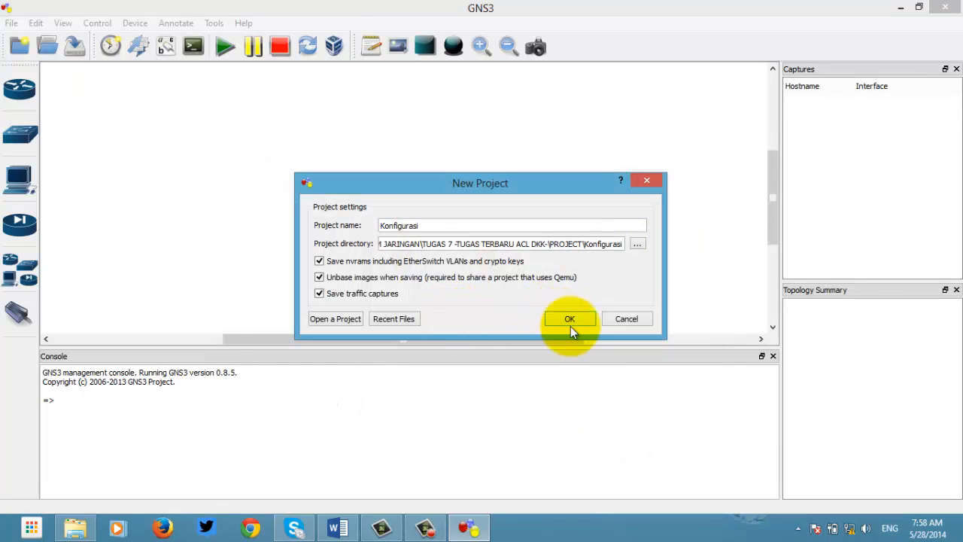
{"action": "left_click", "coordinate": [572, 320]}
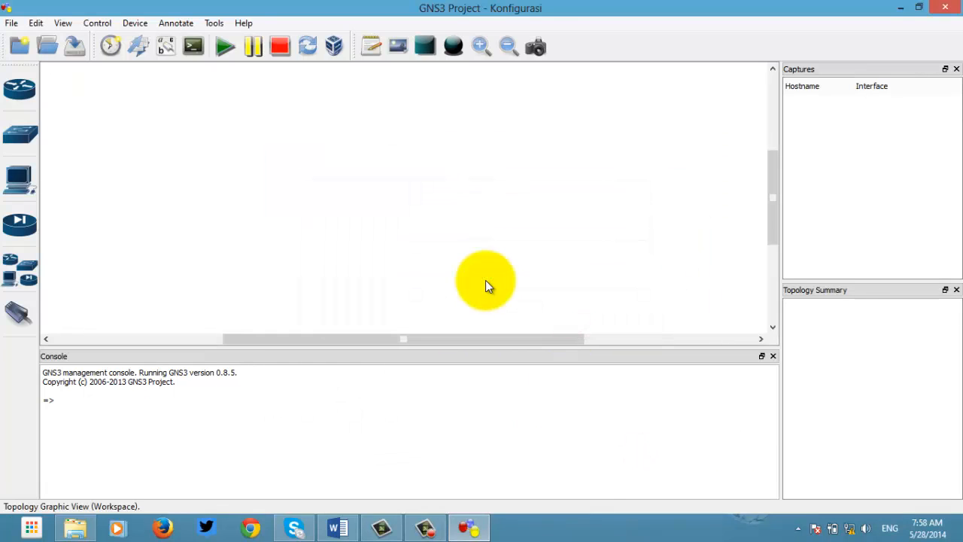
{"action": "left_click", "coordinate": [19, 223]}
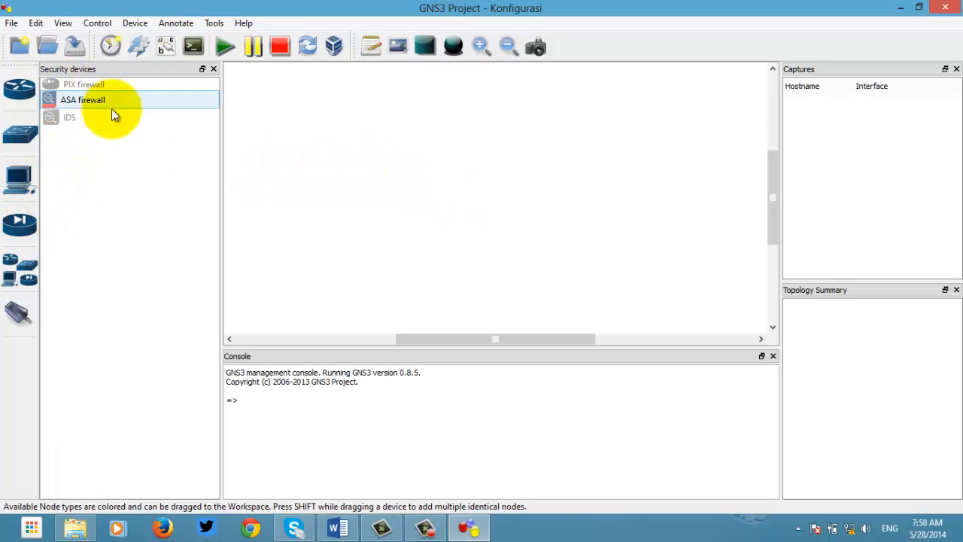
{"action": "left_click", "coordinate": [378, 176]}
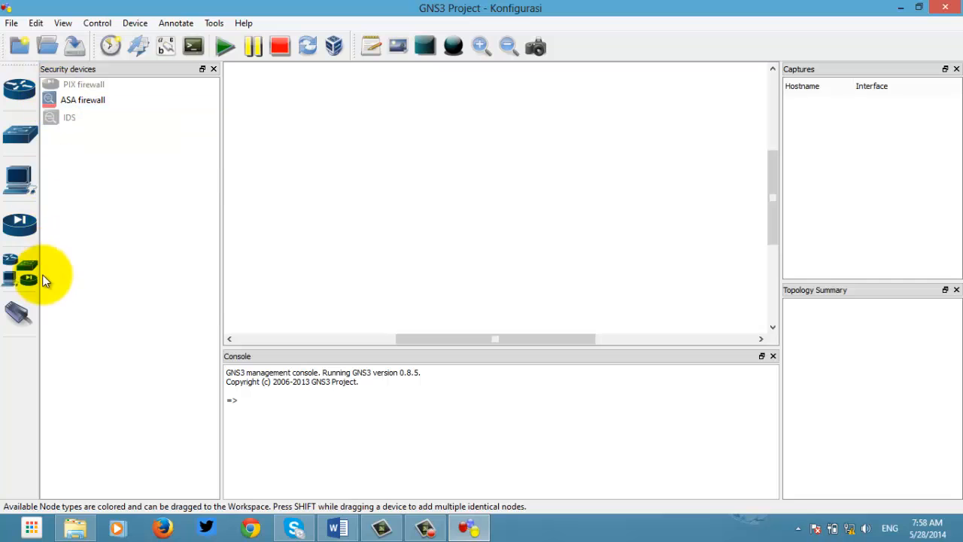
{"action": "left_click", "coordinate": [213, 68]}
{"action": "left_click", "coordinate": [36, 22]}
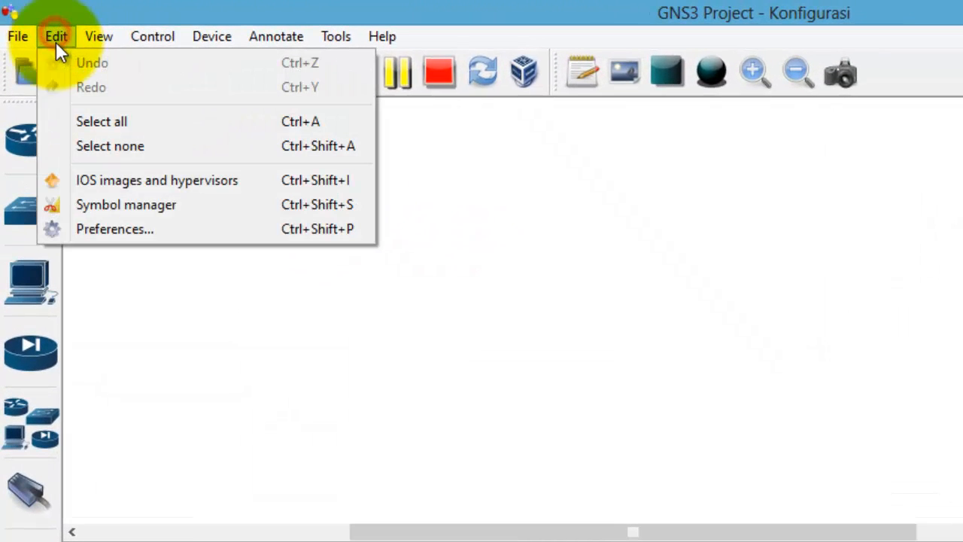
{"action": "left_click", "coordinate": [92, 182]}
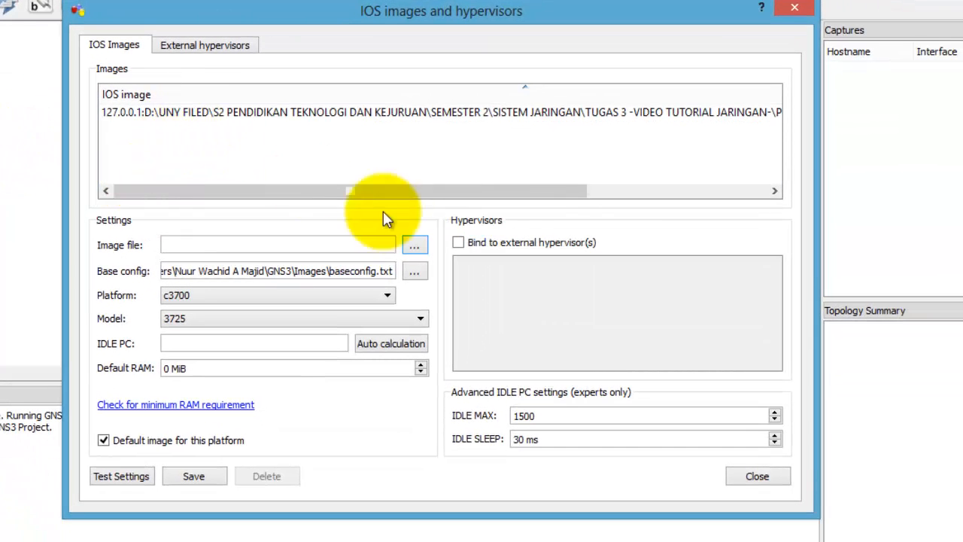
{"action": "left_click_drag", "start_coordinate": [421, 196], "coordinate": [204, 129]}
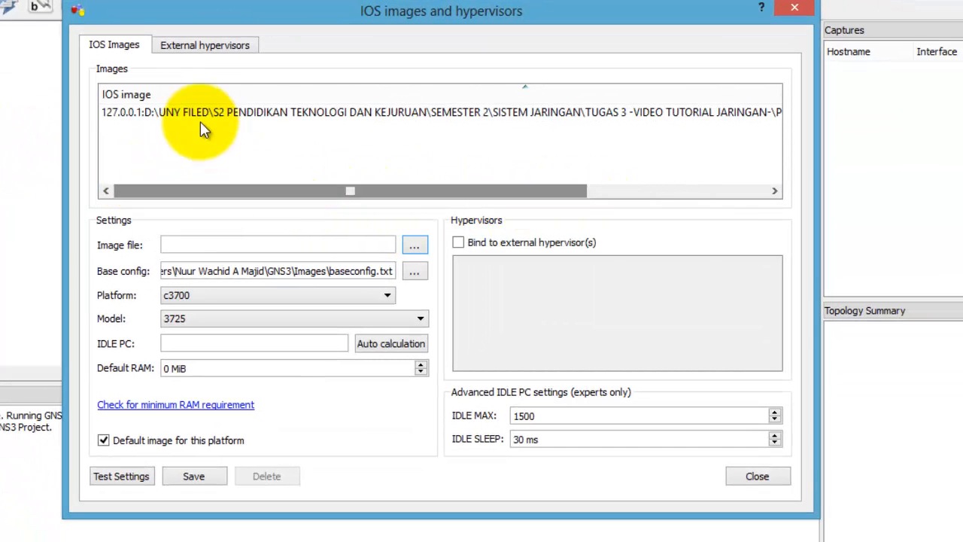
{"action": "left_click", "coordinate": [414, 245]}
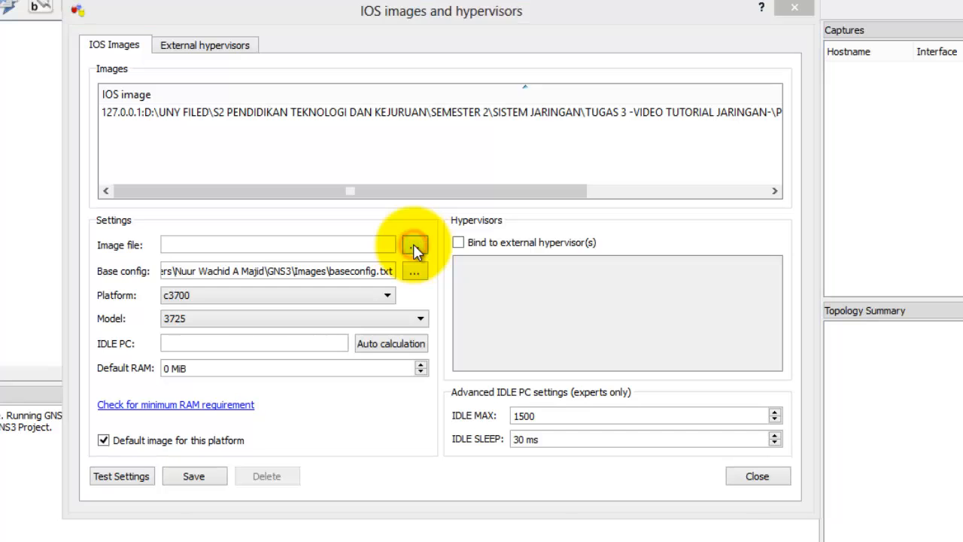
{"action": "left_click", "coordinate": [743, 128]}
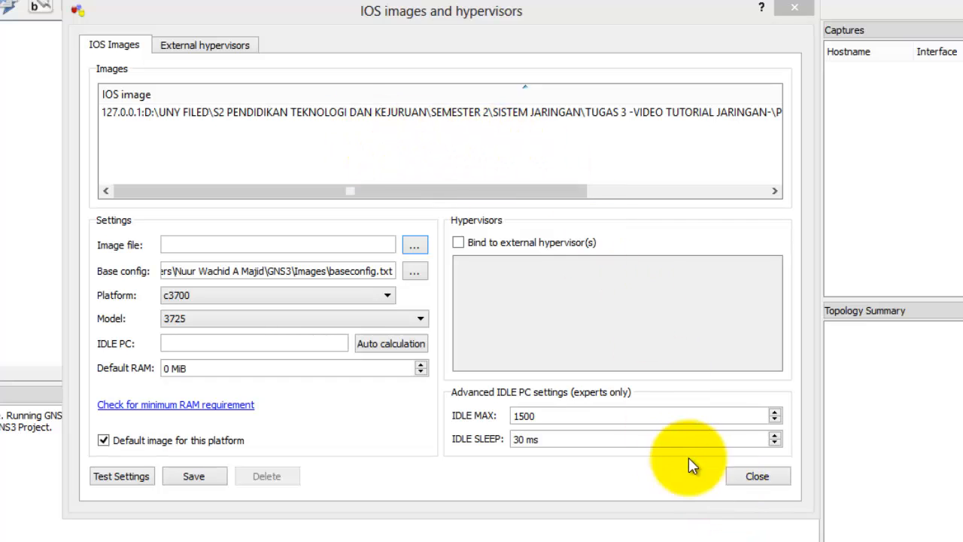
{"action": "left_click", "coordinate": [762, 476]}
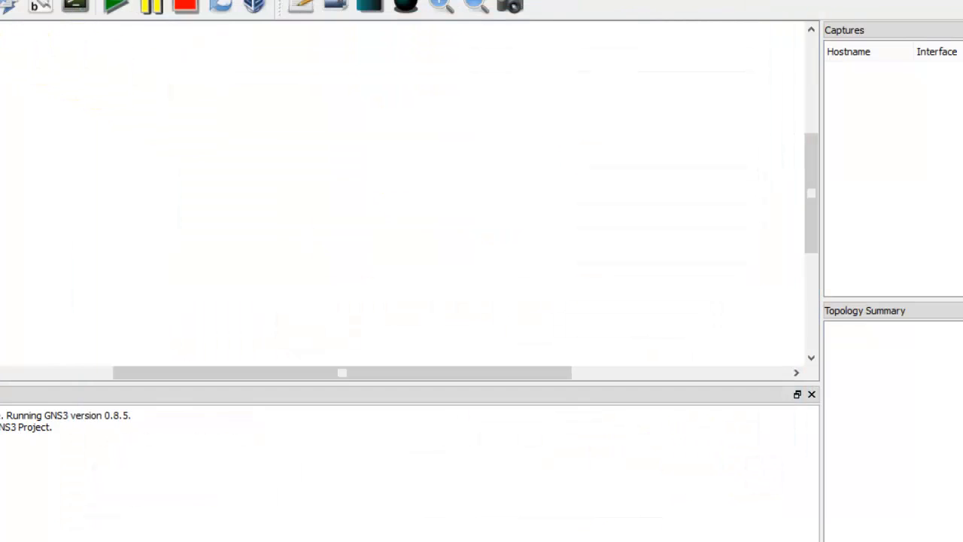
Step: Show the Qemu ASA settings in Preferences: ASA 8.4(2), 256 MiB RAM, 6 NICs, e1000
{"action": "left_click", "coordinate": [46, 28]}
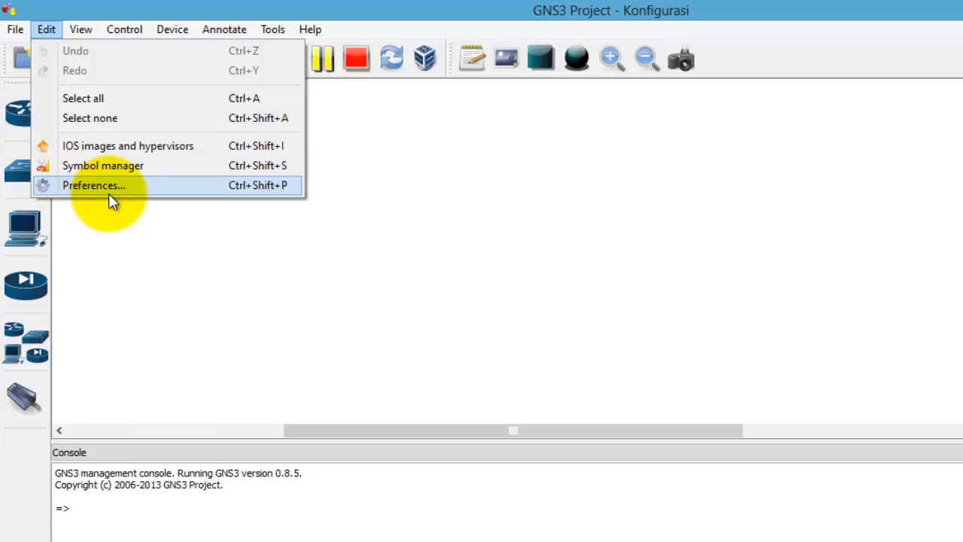
{"action": "left_click", "coordinate": [153, 296]}
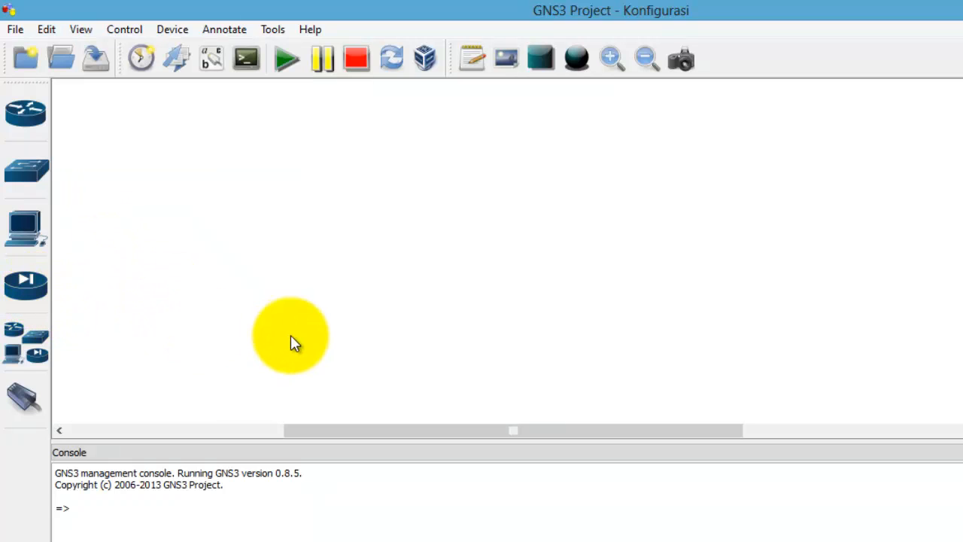
{"action": "left_click", "coordinate": [47, 31]}
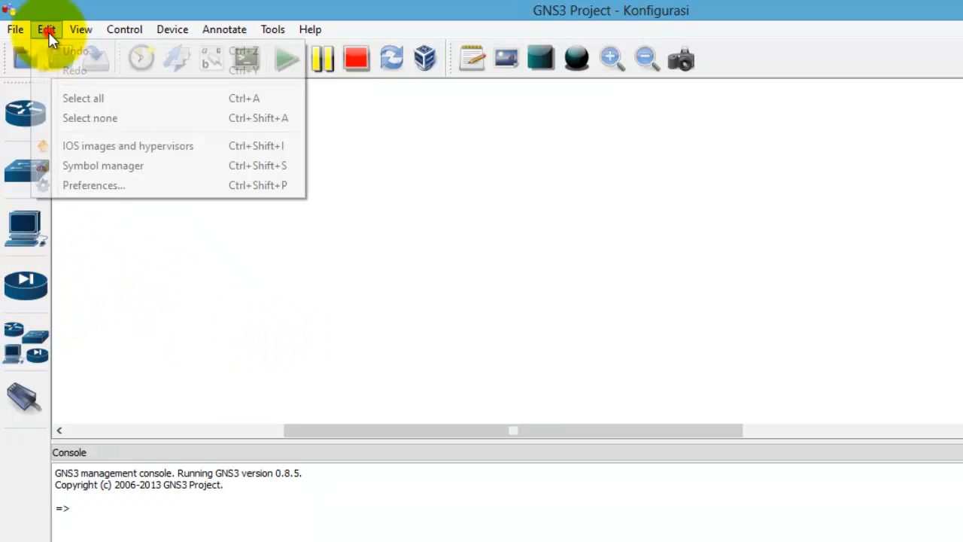
{"action": "left_click", "coordinate": [92, 183]}
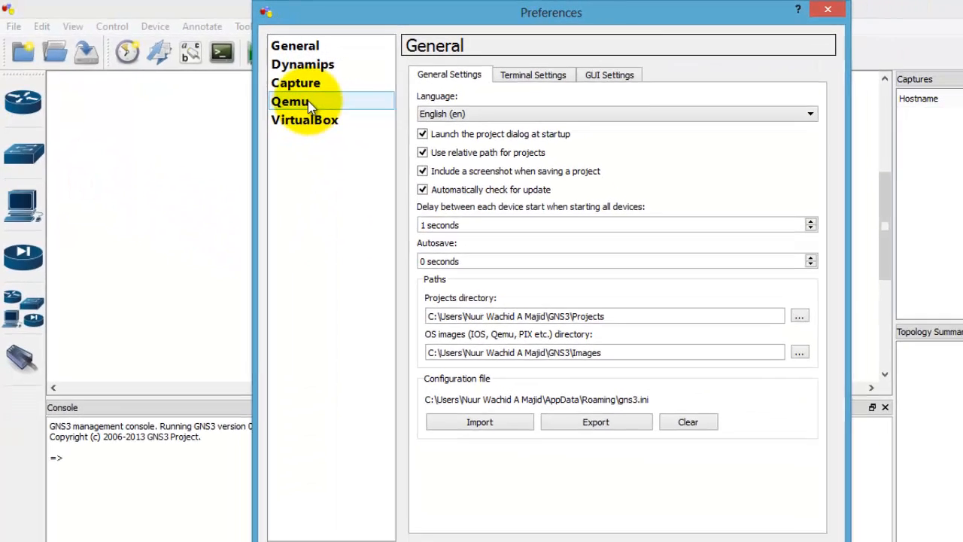
{"action": "left_click", "coordinate": [324, 113]}
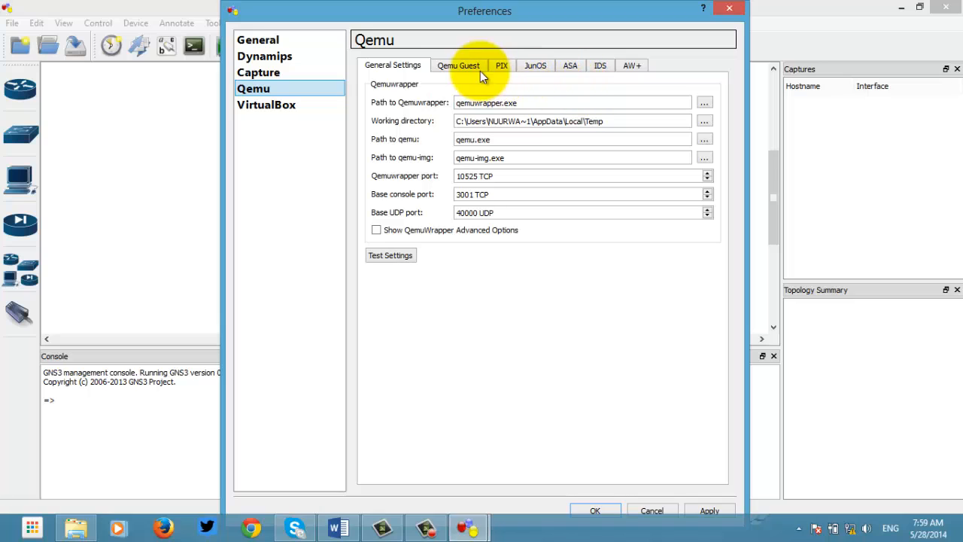
{"action": "left_click", "coordinate": [571, 66]}
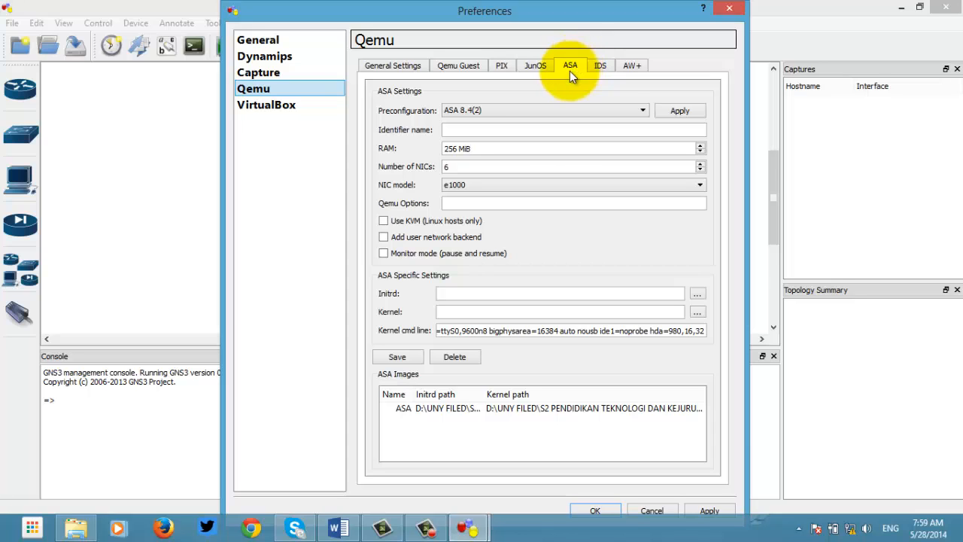
Step: Set the ASA initrd to asa802-k8.initrd.gz from the TUGAS 7 kernel folder
{"action": "left_click", "coordinate": [697, 295]}
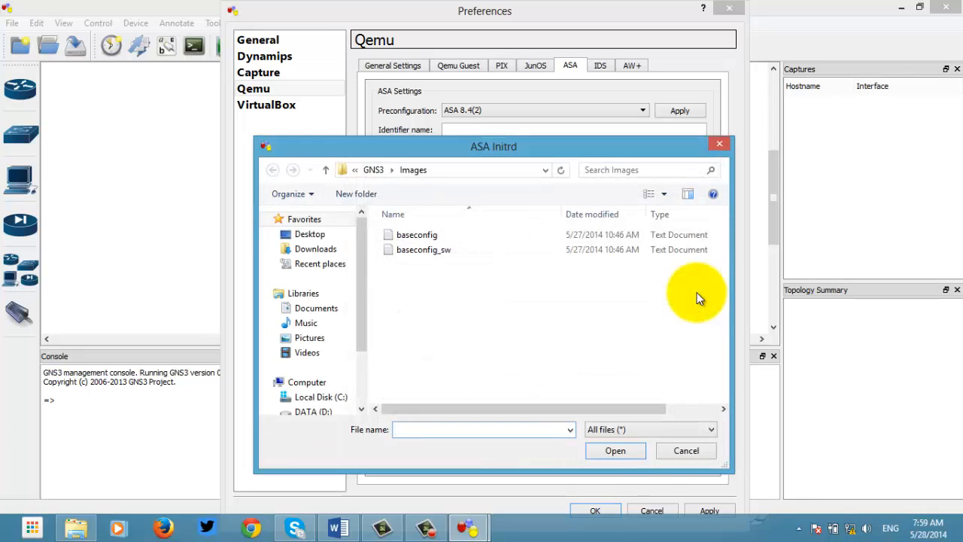
{"action": "left_click_drag", "start_coordinate": [359, 316], "coordinate": [314, 343]}
{"action": "left_click", "coordinate": [313, 346]}
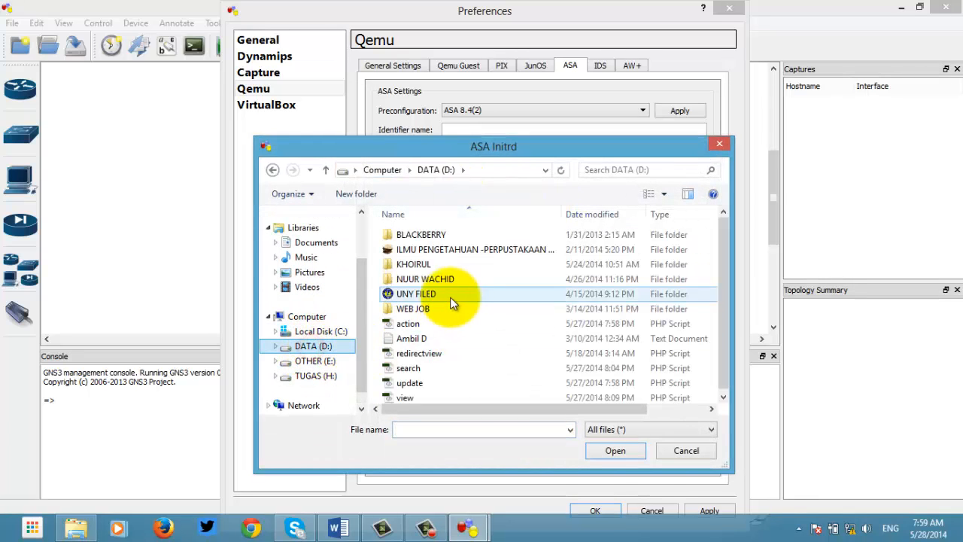
{"action": "double_click", "coordinate": [436, 298]}
{"action": "double_click", "coordinate": [436, 296]}
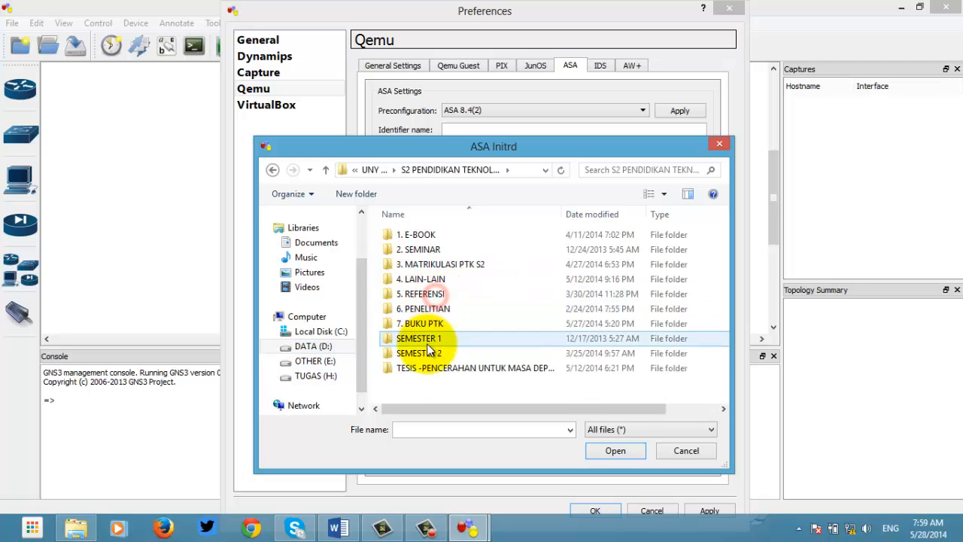
{"action": "double_click", "coordinate": [426, 354]}
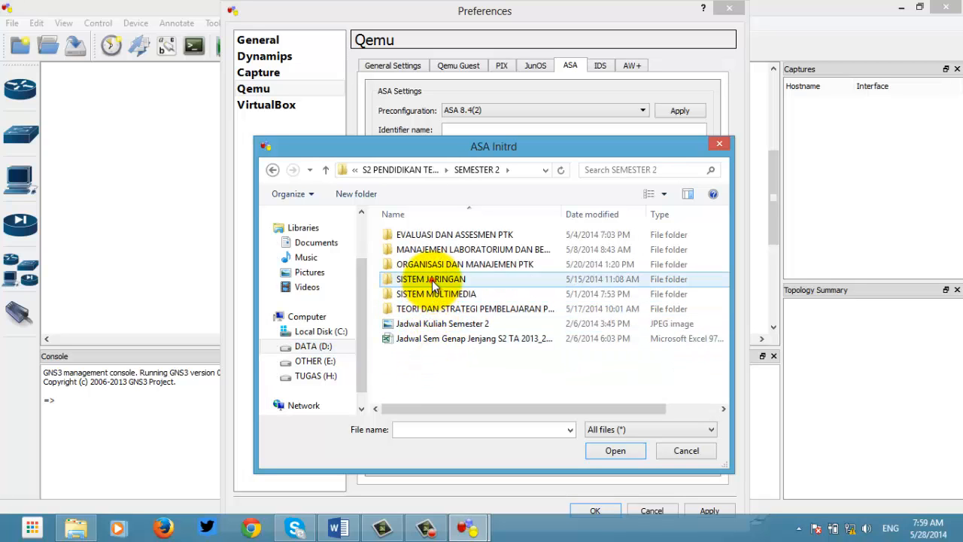
{"action": "double_click", "coordinate": [436, 280]}
{"action": "double_click", "coordinate": [451, 354]}
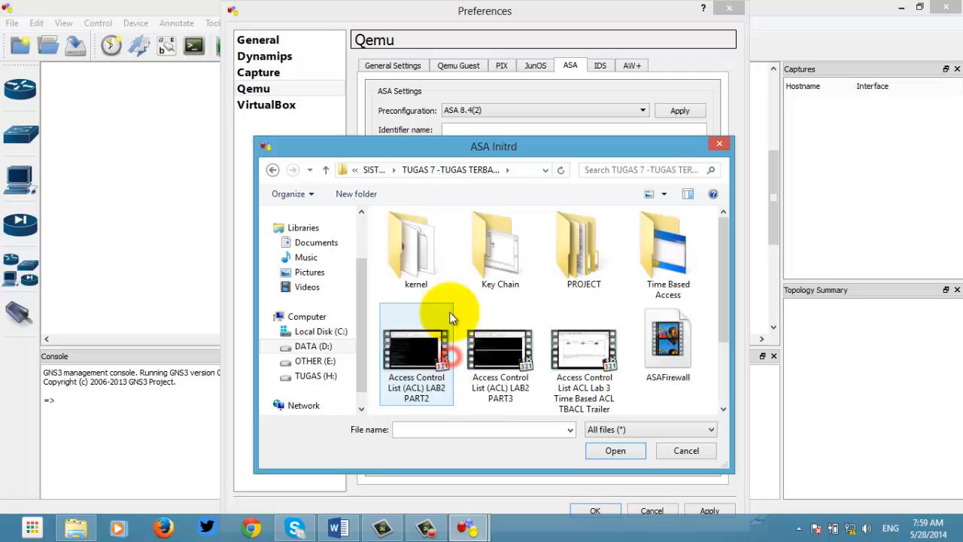
{"action": "scroll", "coordinate": [502, 293], "scroll_direction": "down", "scroll_amount": 2}
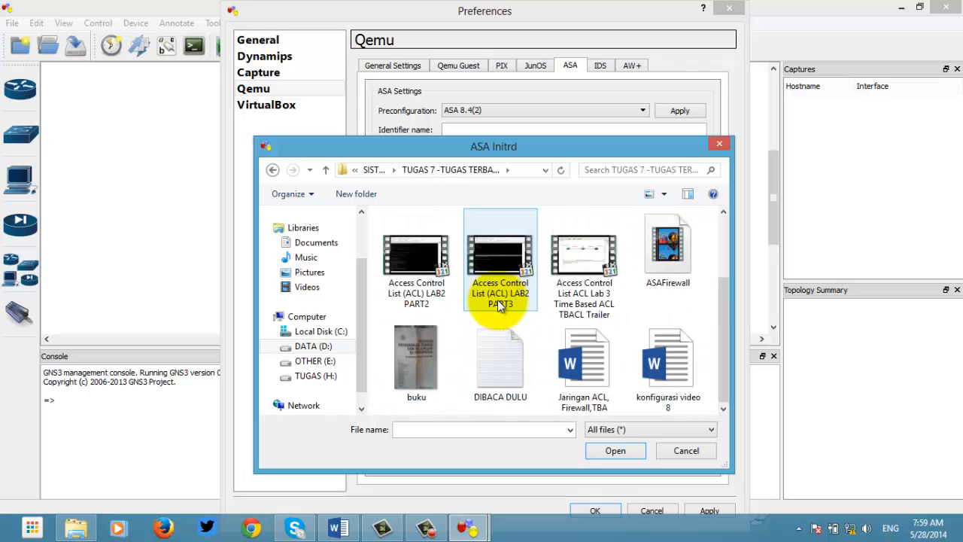
{"action": "scroll", "coordinate": [497, 300], "scroll_direction": "up", "scroll_amount": 2}
{"action": "double_click", "coordinate": [406, 265]}
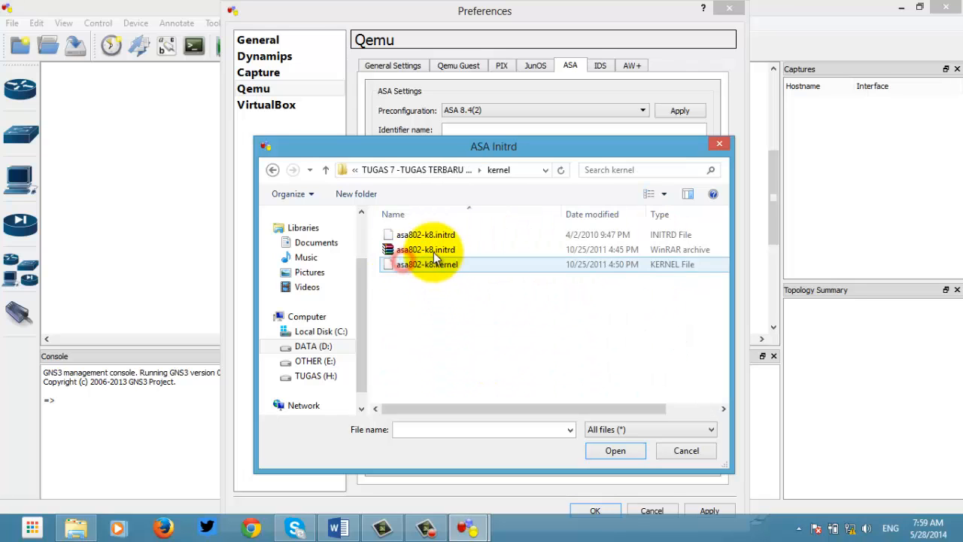
{"action": "left_click", "coordinate": [433, 249]}
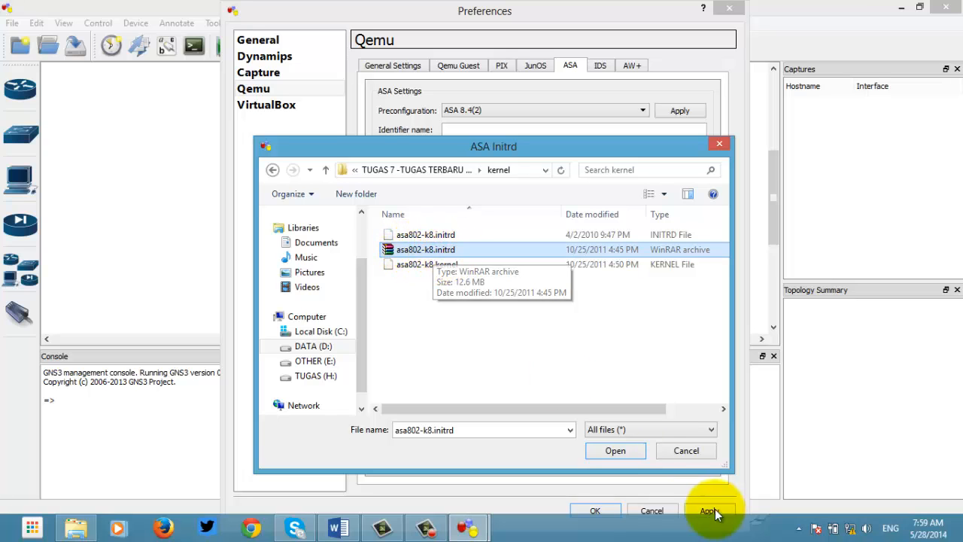
{"action": "left_click", "coordinate": [624, 454]}
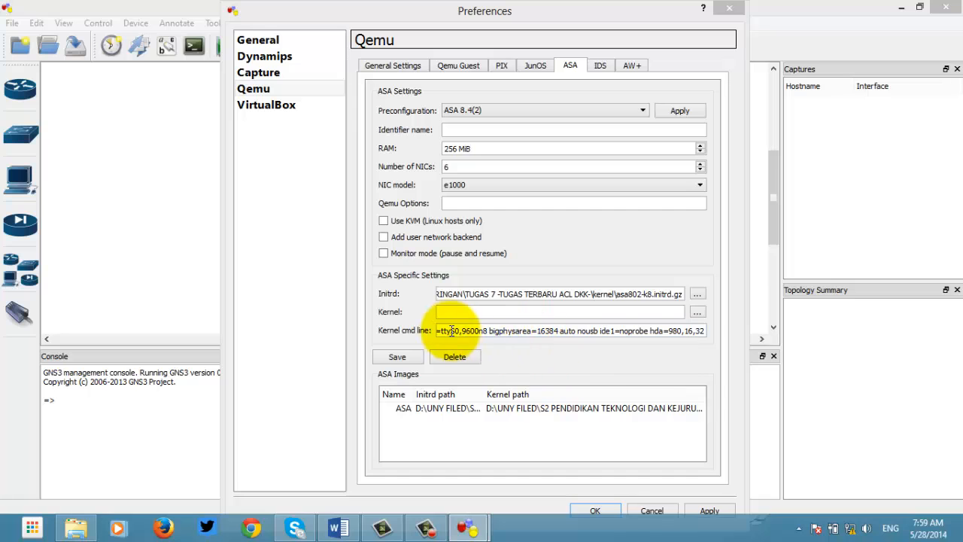
Step: Set the ASA kernel to asa802-k8.kernel from the TUGAS 7 kernel folder
{"action": "left_click", "coordinate": [699, 313]}
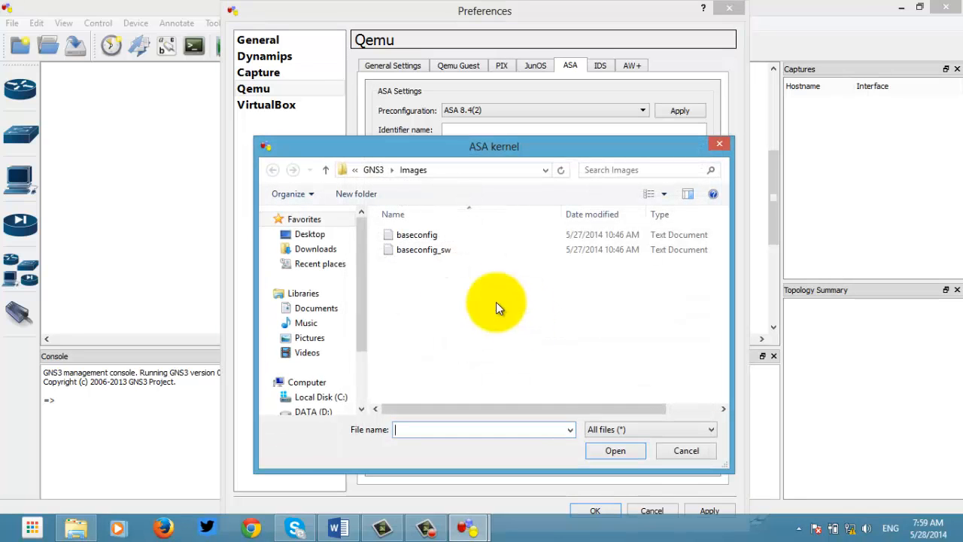
{"action": "left_click", "coordinate": [322, 413]}
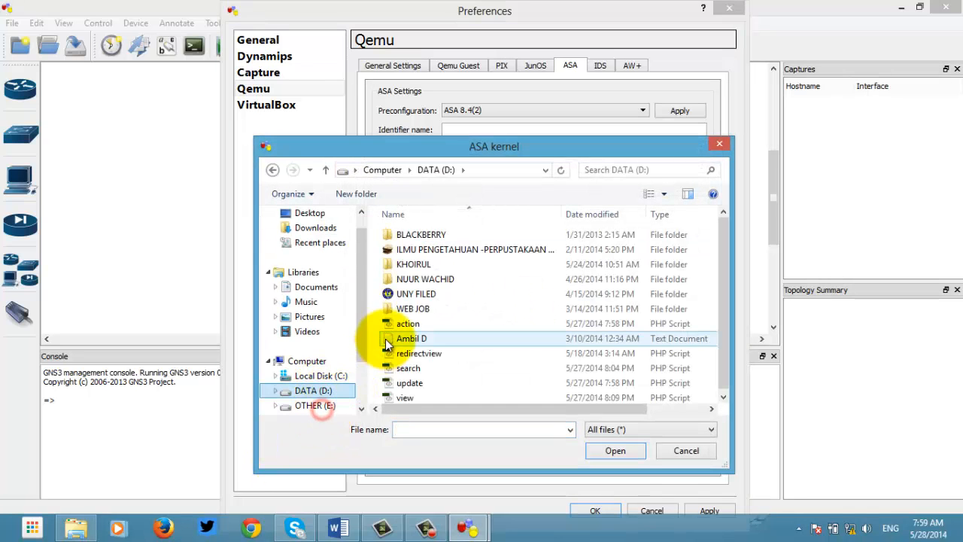
{"action": "double_click", "coordinate": [412, 296]}
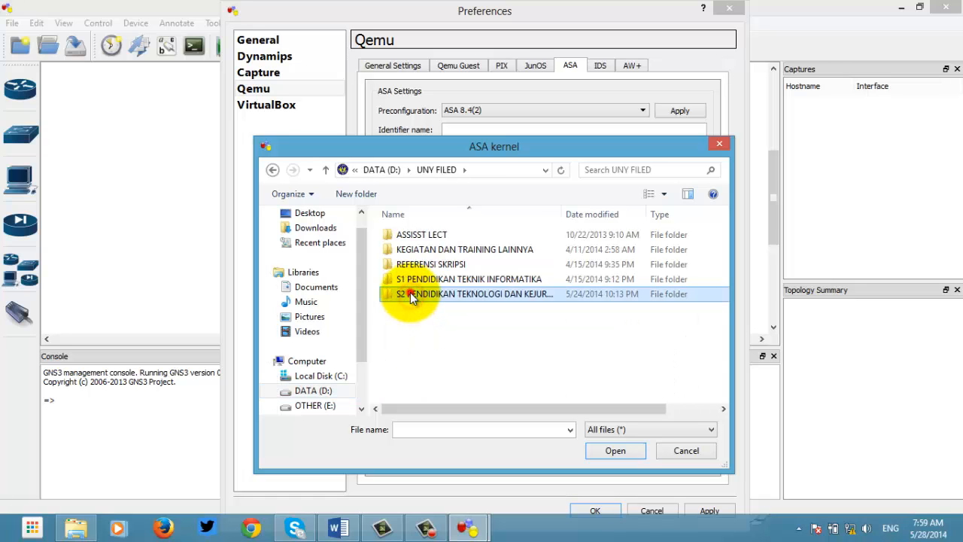
{"action": "double_click", "coordinate": [410, 297]}
{"action": "double_click", "coordinate": [421, 354]}
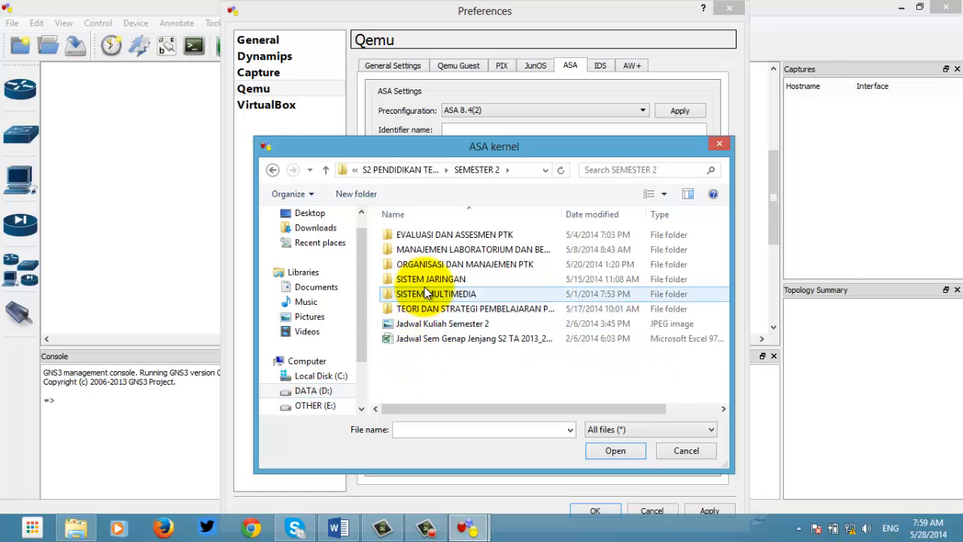
{"action": "double_click", "coordinate": [414, 280]}
{"action": "double_click", "coordinate": [419, 352]}
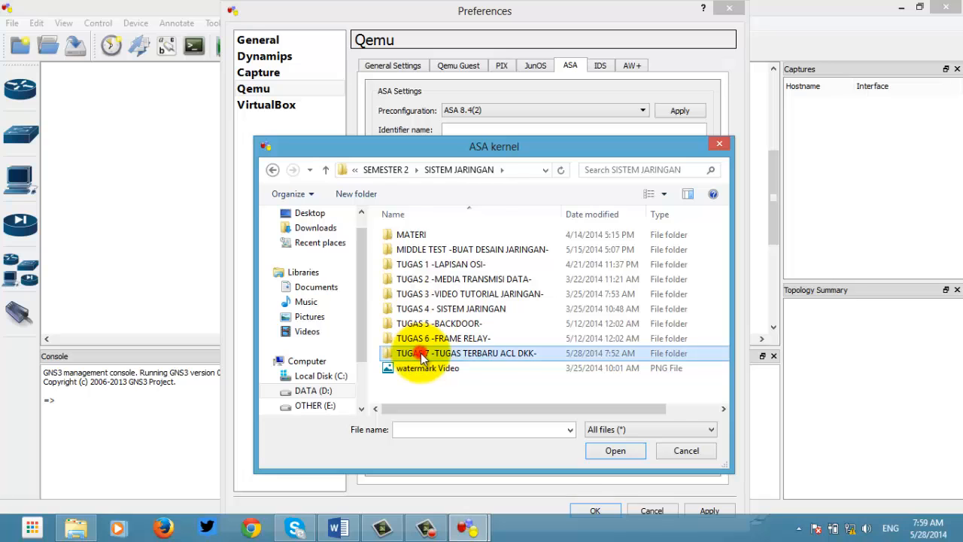
{"action": "double_click", "coordinate": [418, 274]}
{"action": "left_click", "coordinate": [422, 265]}
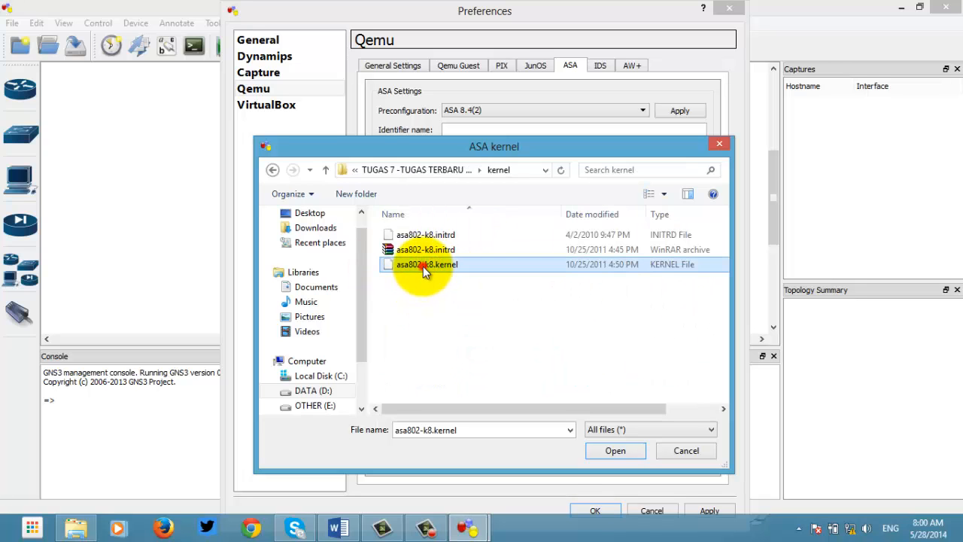
{"action": "left_click", "coordinate": [601, 450]}
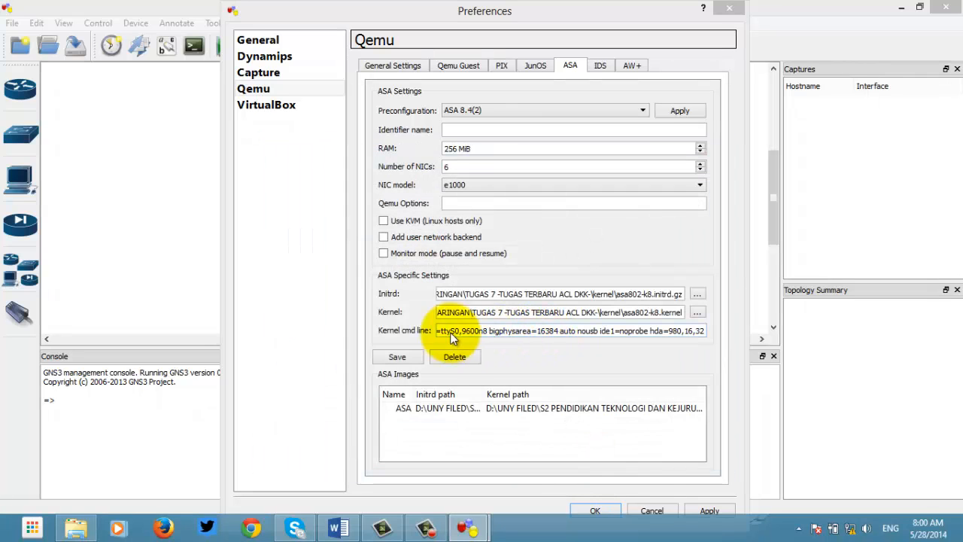
Step: Save the ASA image settings, dismiss the missing identifier error, then apply and close Preferences
{"action": "left_click", "coordinate": [398, 357]}
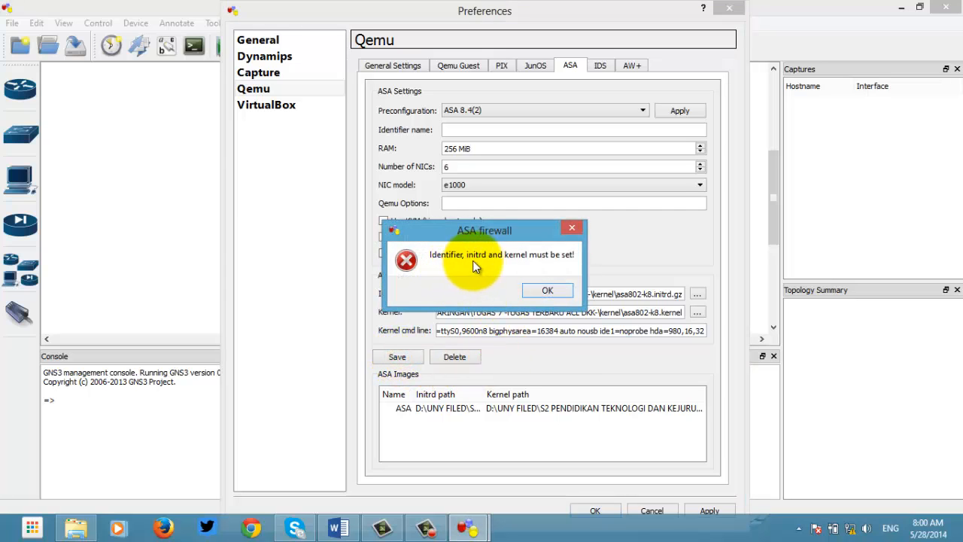
{"action": "left_click", "coordinate": [546, 291]}
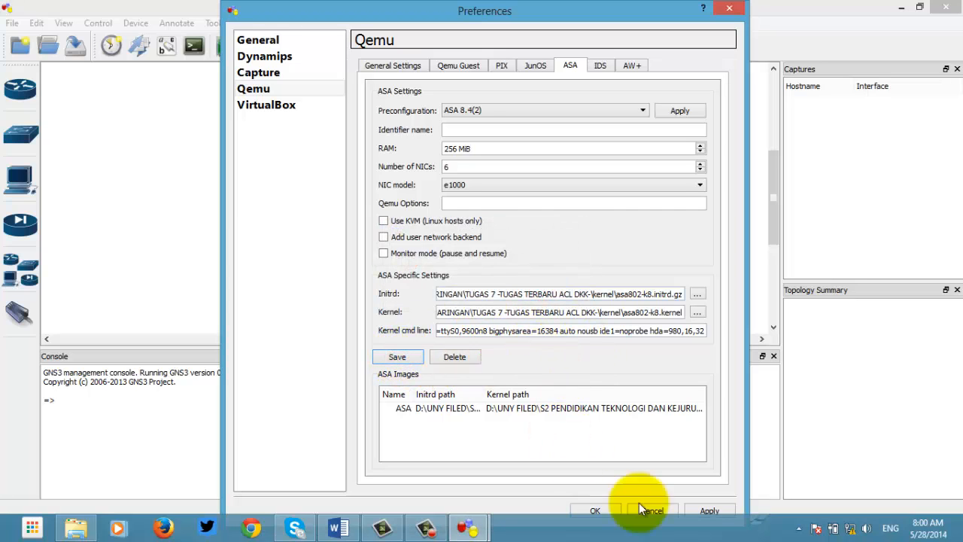
{"action": "left_click", "coordinate": [706, 511]}
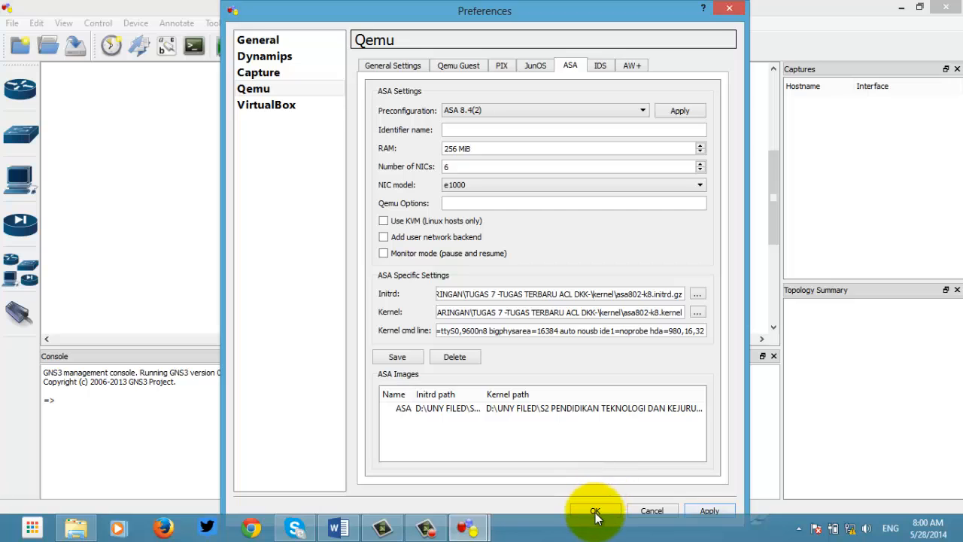
{"action": "left_click", "coordinate": [595, 511]}
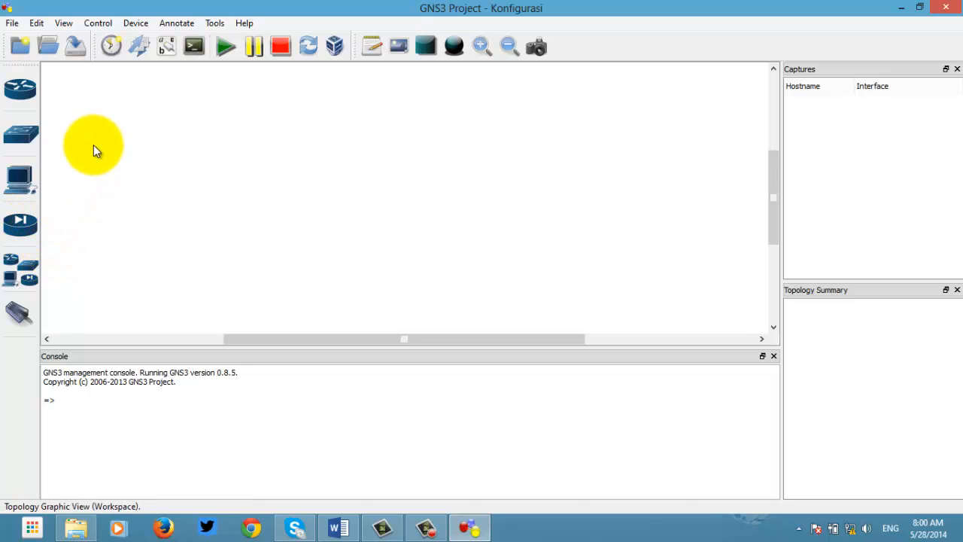
Step: Place an ASA firewall, ASA1, near the top of the workspace
{"action": "left_click", "coordinate": [21, 228]}
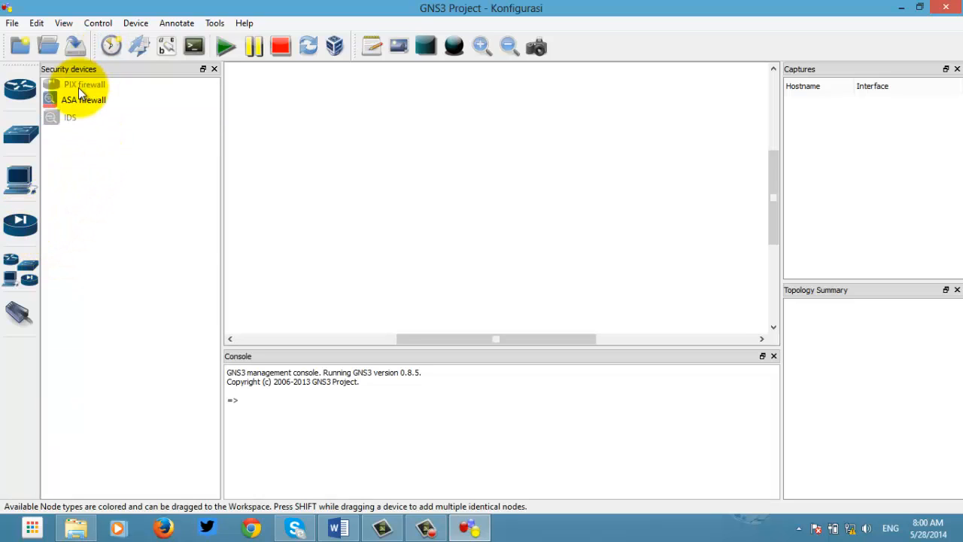
{"action": "left_click_drag", "start_coordinate": [83, 100], "coordinate": [483, 113]}
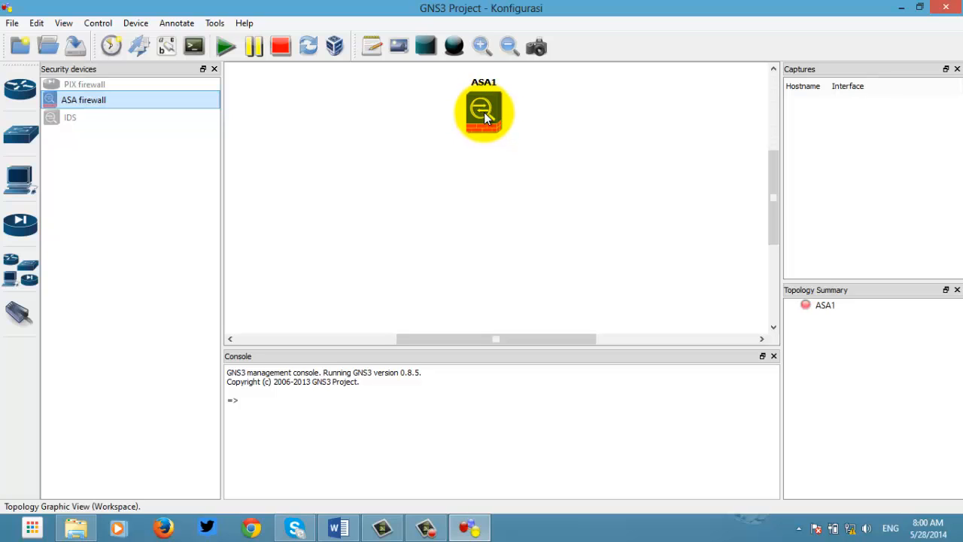
{"action": "left_click", "coordinate": [213, 70]}
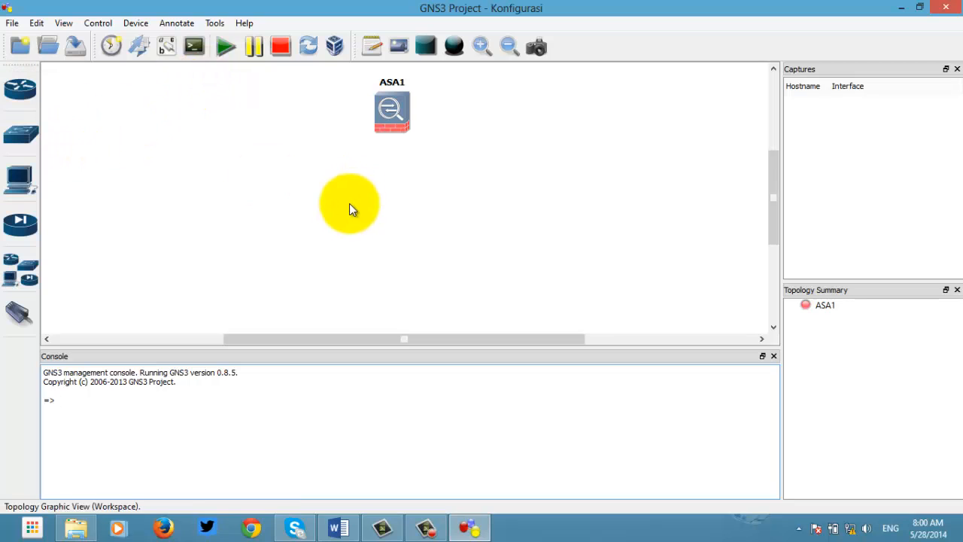
Step: Add two c3600 routers, R1 and R2, below ASA1 and arrange them side by side
{"action": "scroll", "coordinate": [342, 212], "scroll_direction": "down", "scroll_amount": 1}
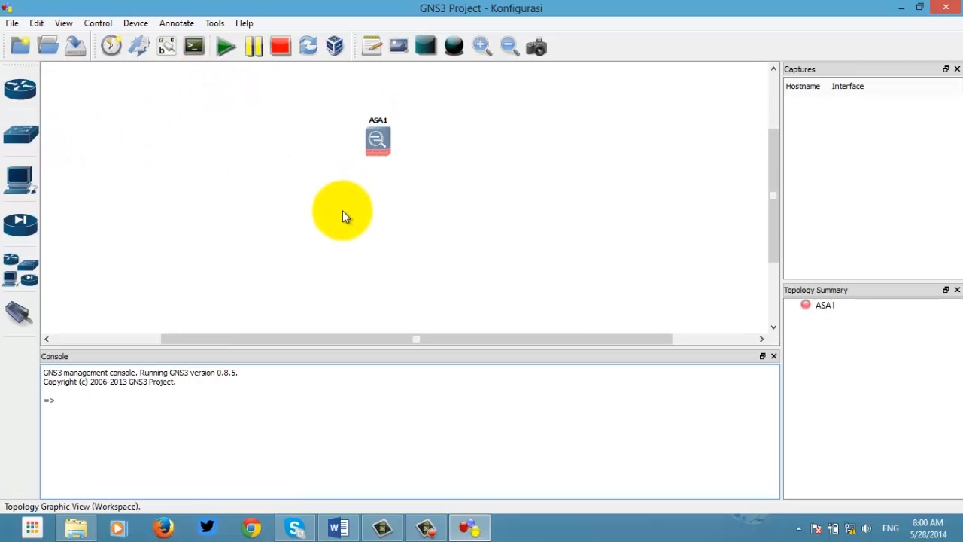
{"action": "scroll", "coordinate": [378, 143], "scroll_direction": "down", "scroll_amount": 1}
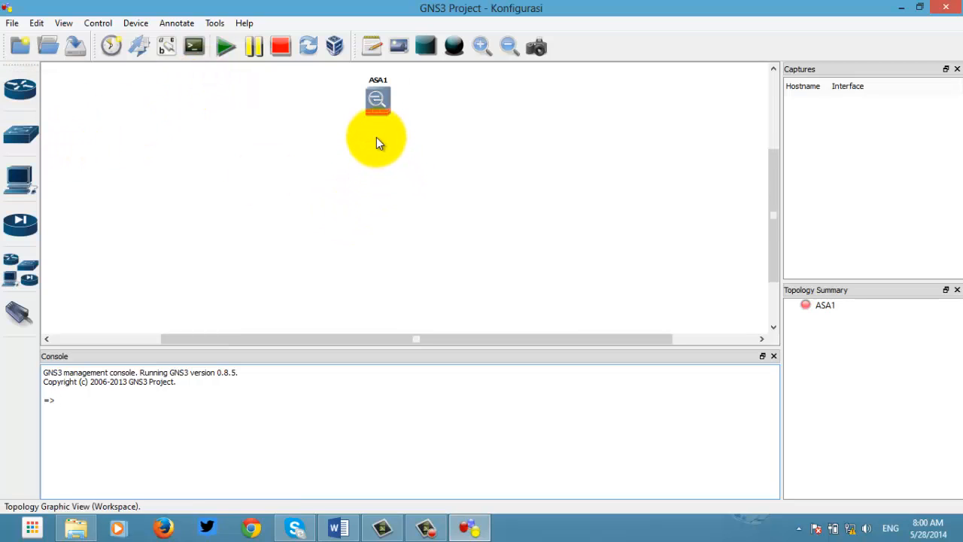
{"action": "left_click", "coordinate": [20, 90]}
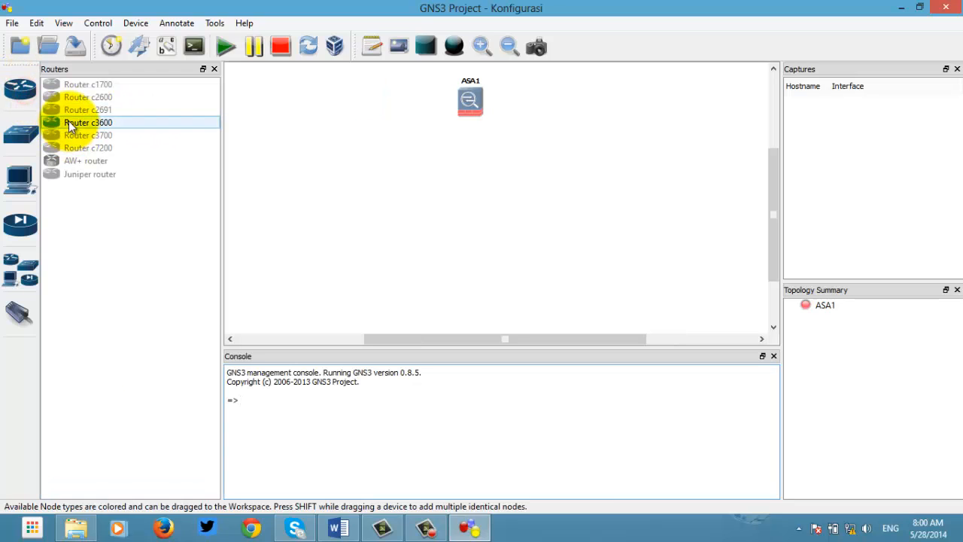
{"action": "left_click_drag", "start_coordinate": [69, 122], "coordinate": [581, 222]}
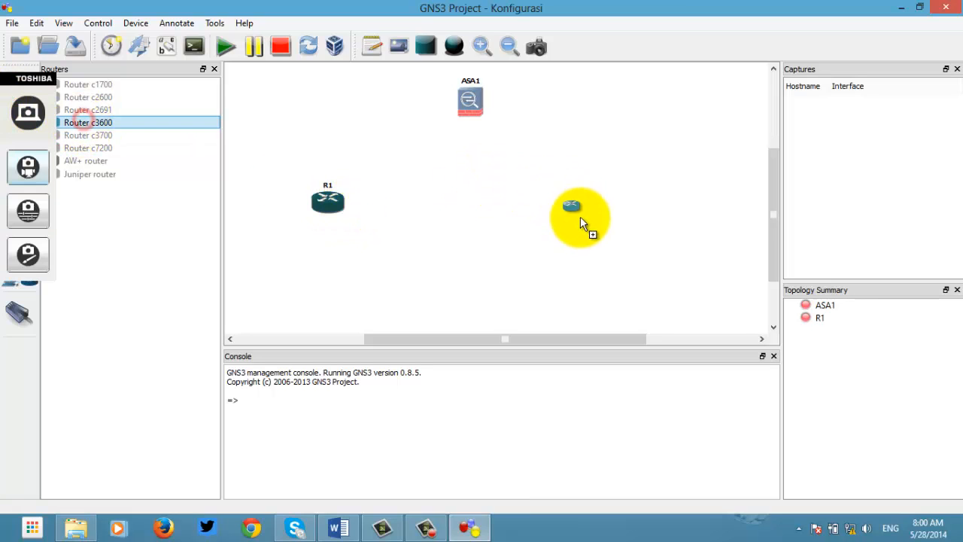
{"action": "left_click", "coordinate": [213, 69]}
{"action": "left_click_drag", "start_coordinate": [228, 206], "coordinate": [235, 222]}
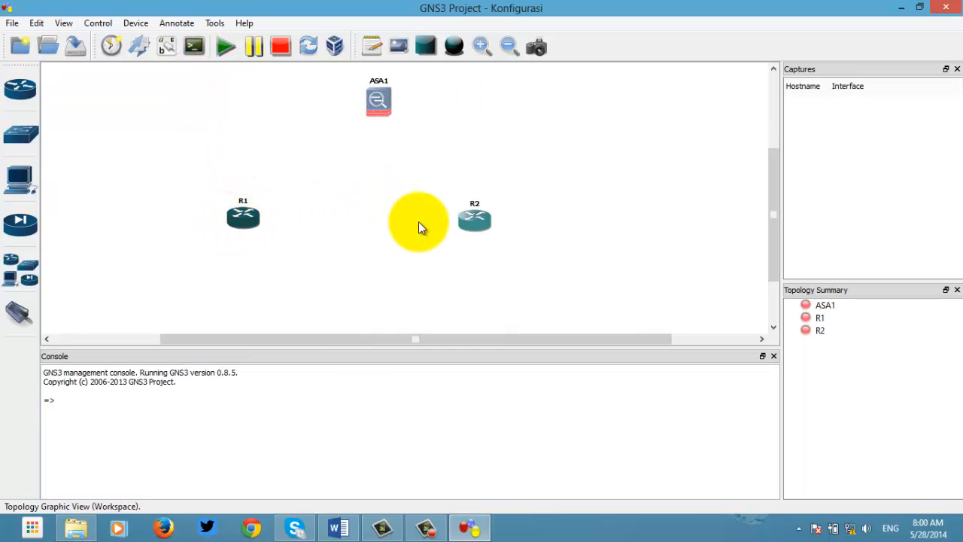
{"action": "left_click_drag", "start_coordinate": [474, 220], "coordinate": [484, 219]}
Step: Connect R1 to R2 with a FastEthernet link
{"action": "left_click", "coordinate": [18, 310]}
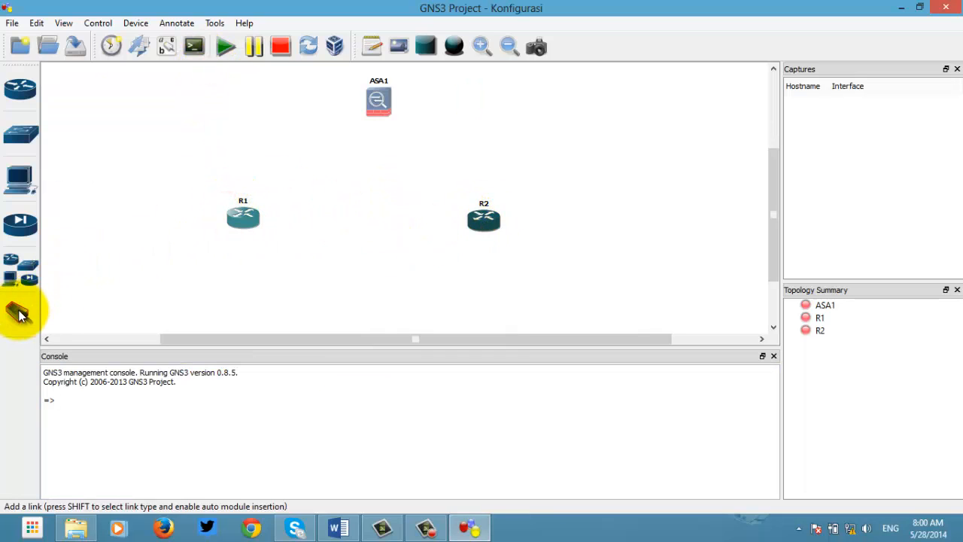
{"action": "left_click", "coordinate": [18, 314]}
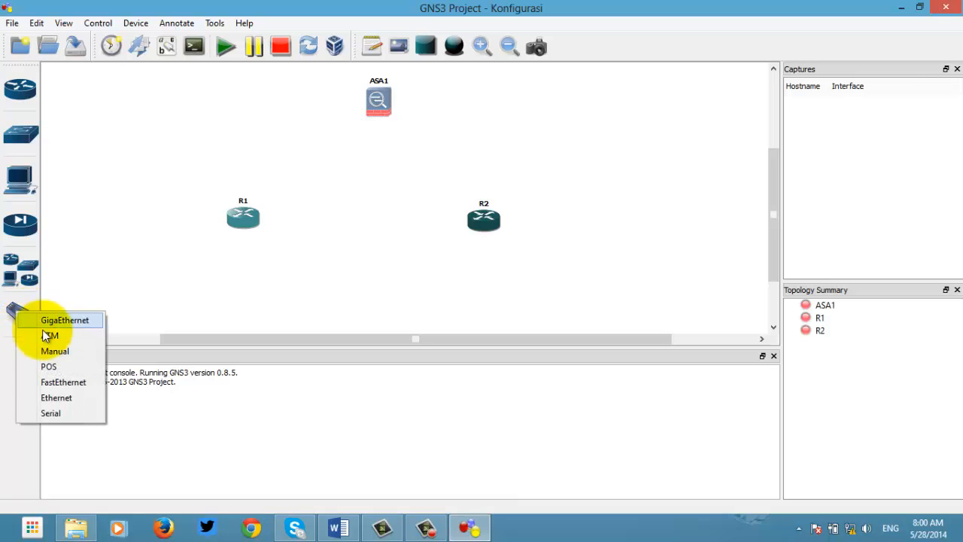
{"action": "left_click", "coordinate": [61, 382]}
{"action": "left_click", "coordinate": [241, 216]}
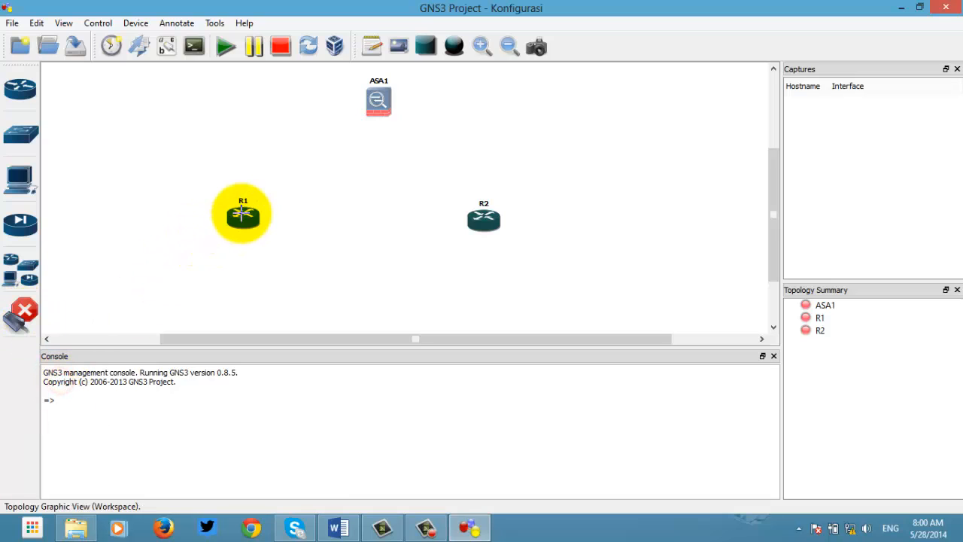
{"action": "left_click", "coordinate": [493, 220]}
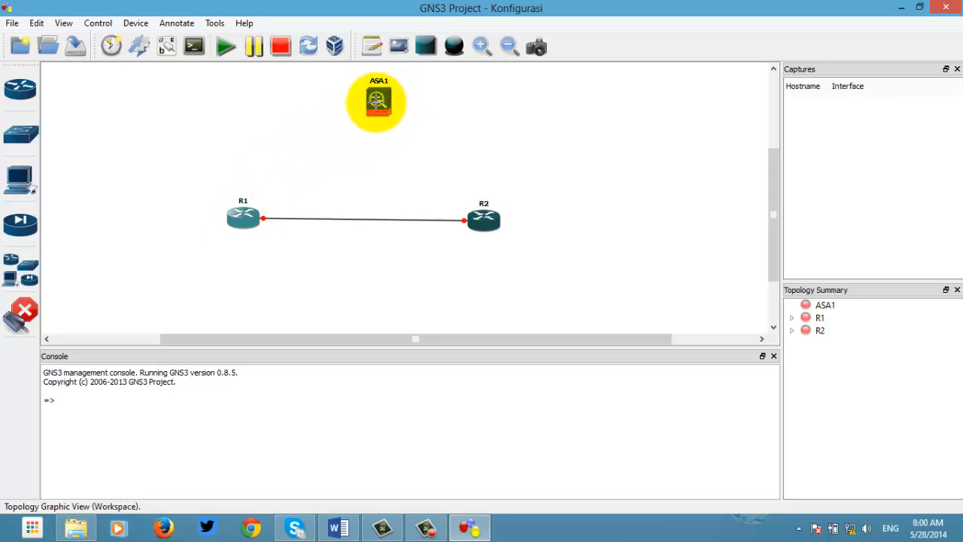
{"action": "left_click", "coordinate": [18, 317]}
{"action": "left_click", "coordinate": [17, 319]}
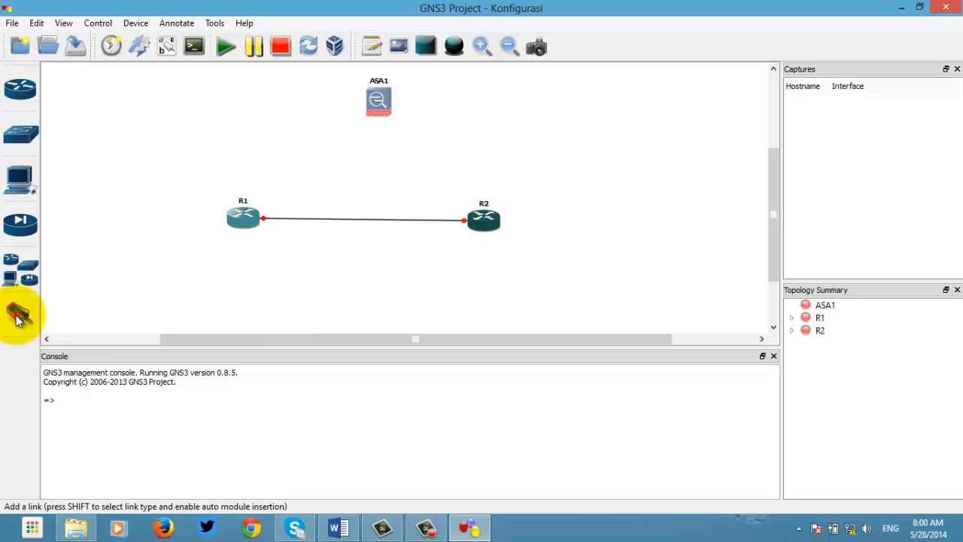
Step: Link ASA1's e0 to R1 and ASA1's e1 to R2 with Ethernet cables
{"action": "left_click", "coordinate": [18, 319], "text": "shift"}
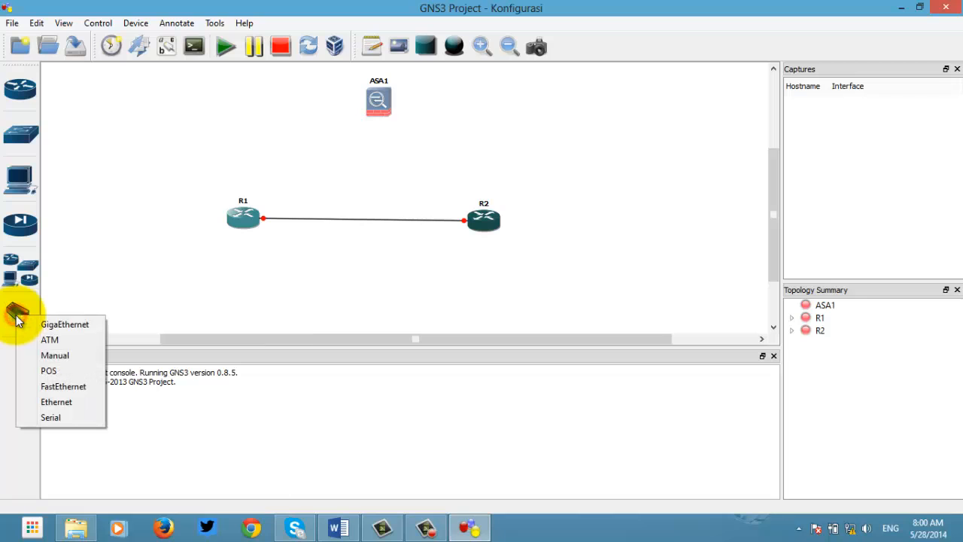
{"action": "left_click", "coordinate": [57, 404]}
{"action": "left_click", "coordinate": [377, 98]}
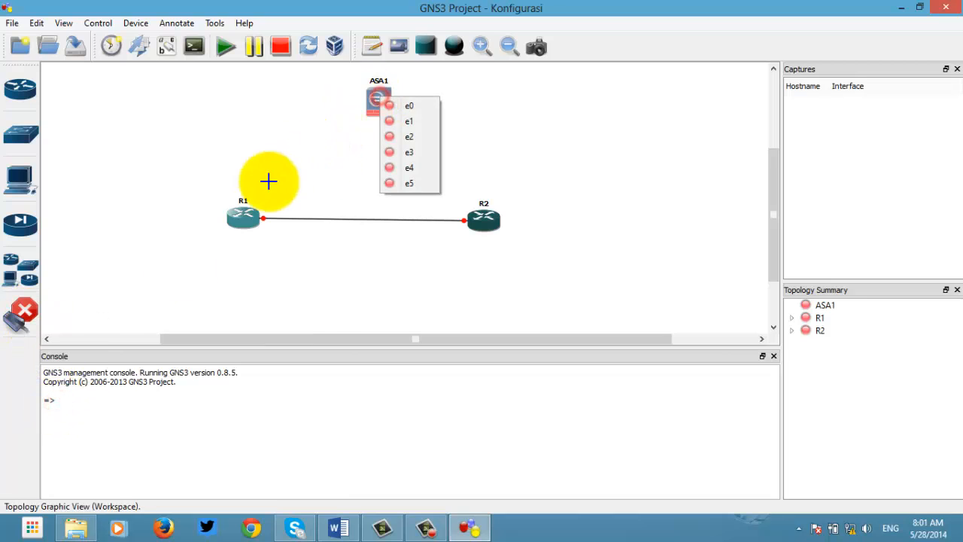
{"action": "left_click", "coordinate": [405, 110]}
{"action": "left_click", "coordinate": [240, 215]}
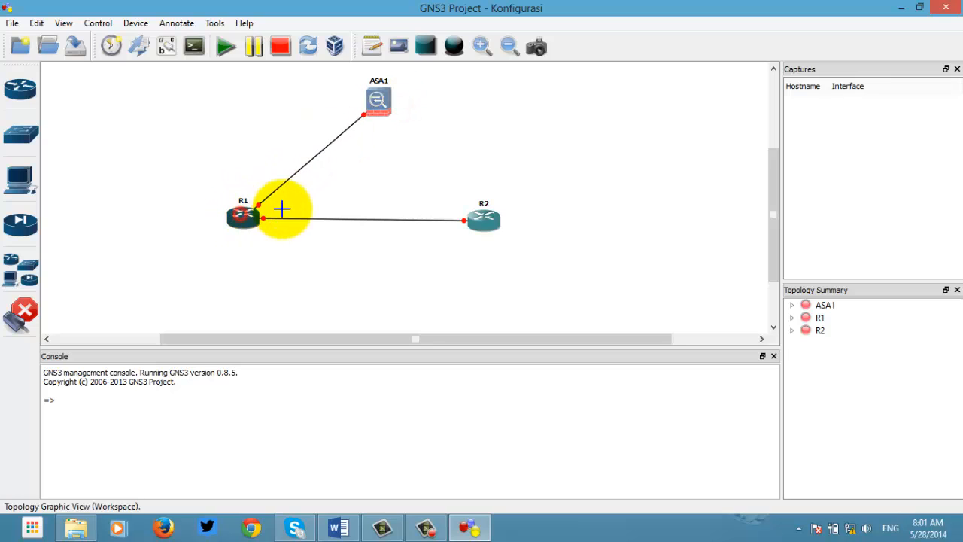
{"action": "left_click", "coordinate": [380, 100]}
{"action": "left_click", "coordinate": [410, 125]}
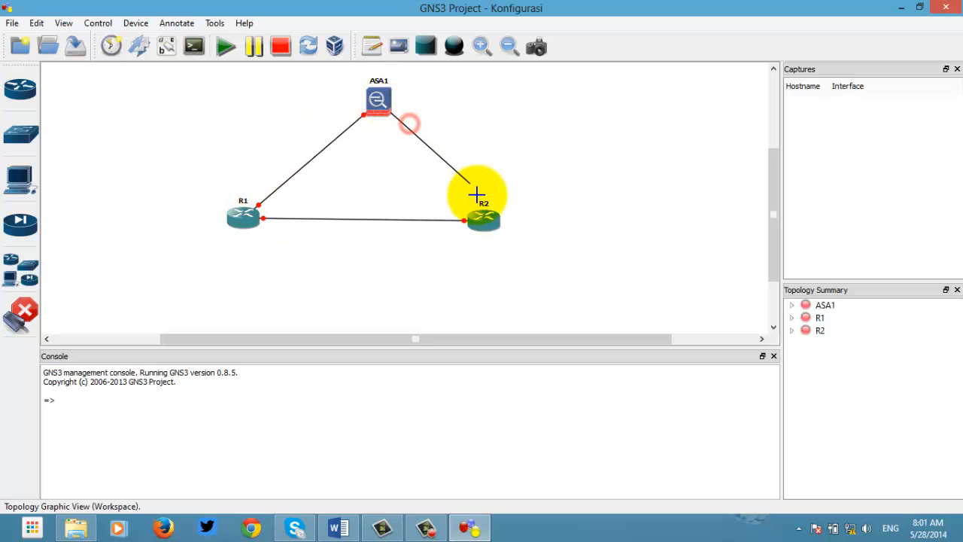
{"action": "left_click", "coordinate": [484, 218]}
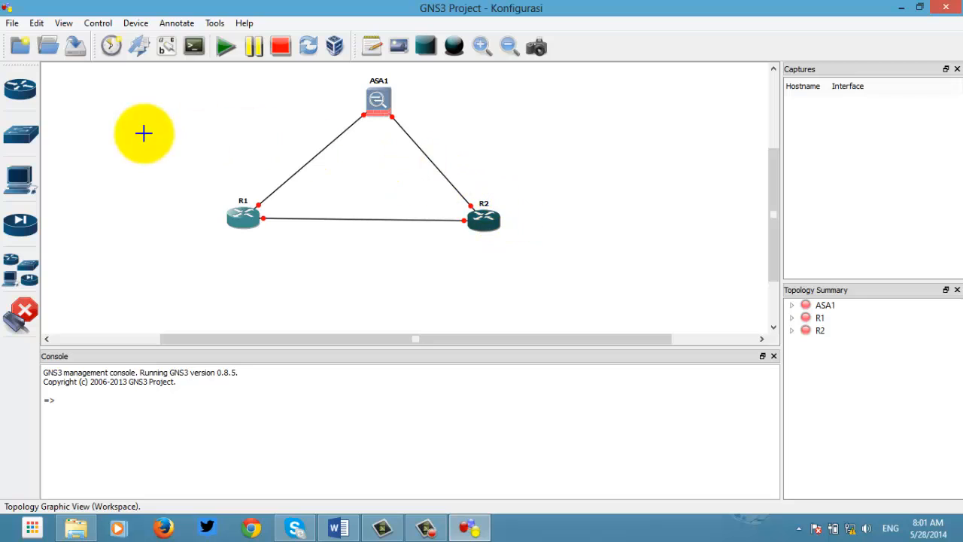
{"action": "left_click", "coordinate": [18, 316]}
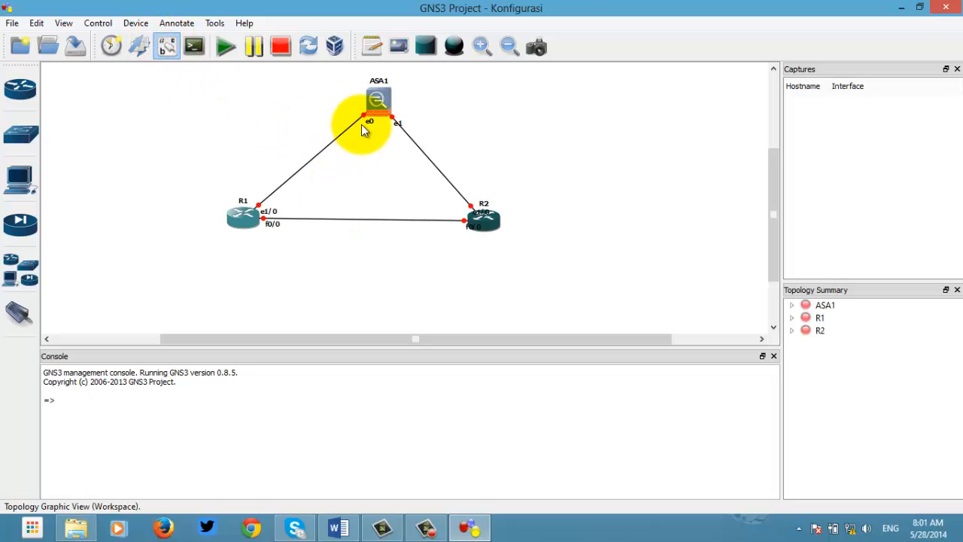
Step: Reposition ASA1's e0, R1's f0/0 and R2's e1/0 labels beside their link ends
{"action": "left_click_drag", "start_coordinate": [371, 122], "coordinate": [366, 133]}
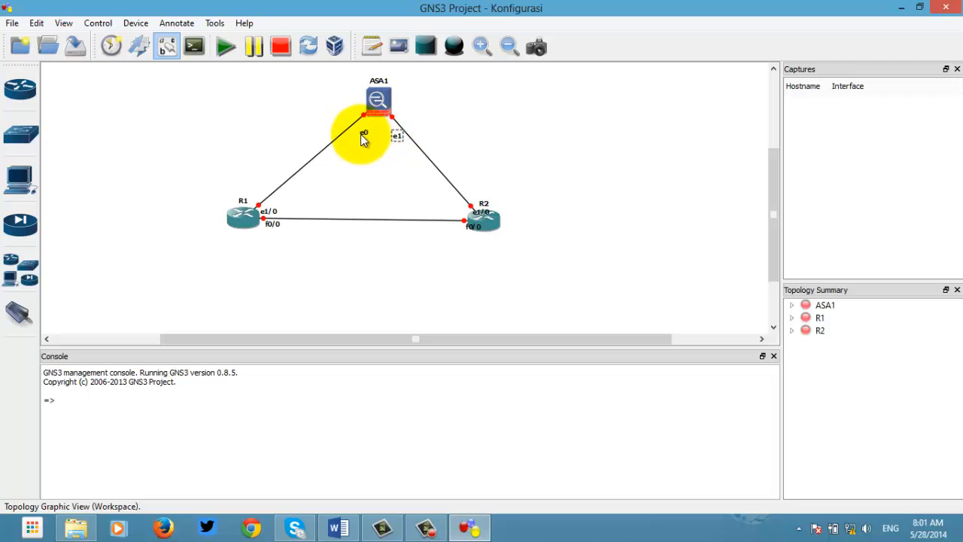
{"action": "left_click_drag", "start_coordinate": [270, 223], "coordinate": [266, 229]}
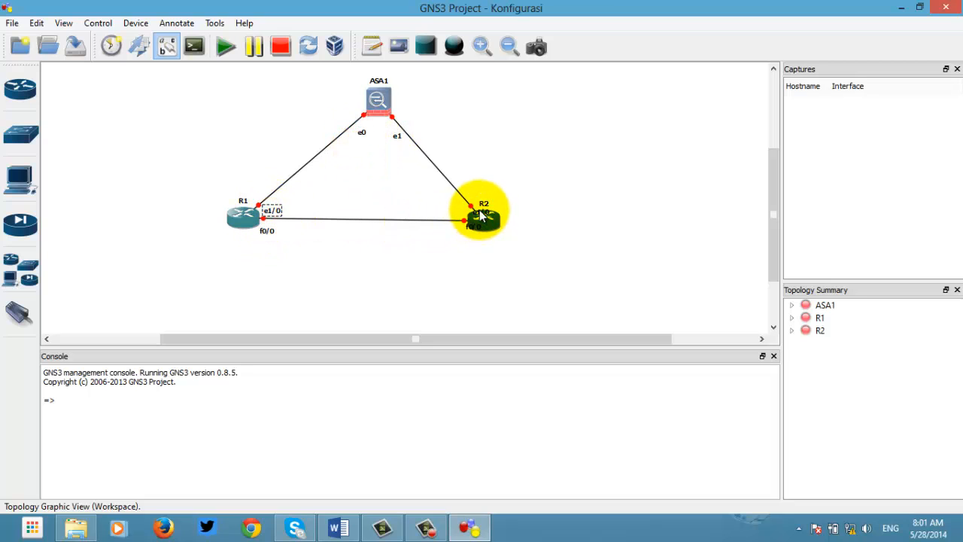
{"action": "left_click_drag", "start_coordinate": [476, 213], "coordinate": [445, 235]}
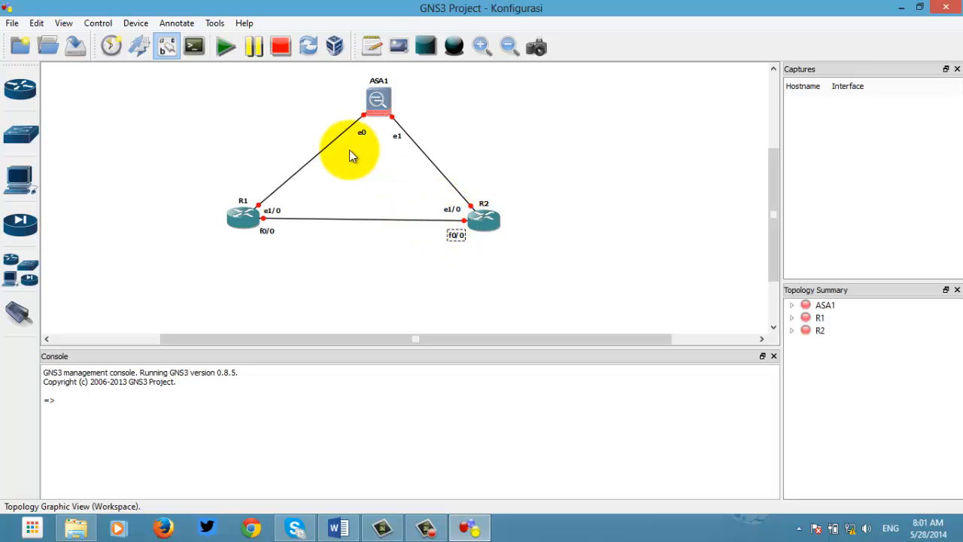
Step: Add notes 192.168.123.1 right of ASA1 and 68.234.123.1 left of ASA1
{"action": "left_click", "coordinate": [376, 48]}
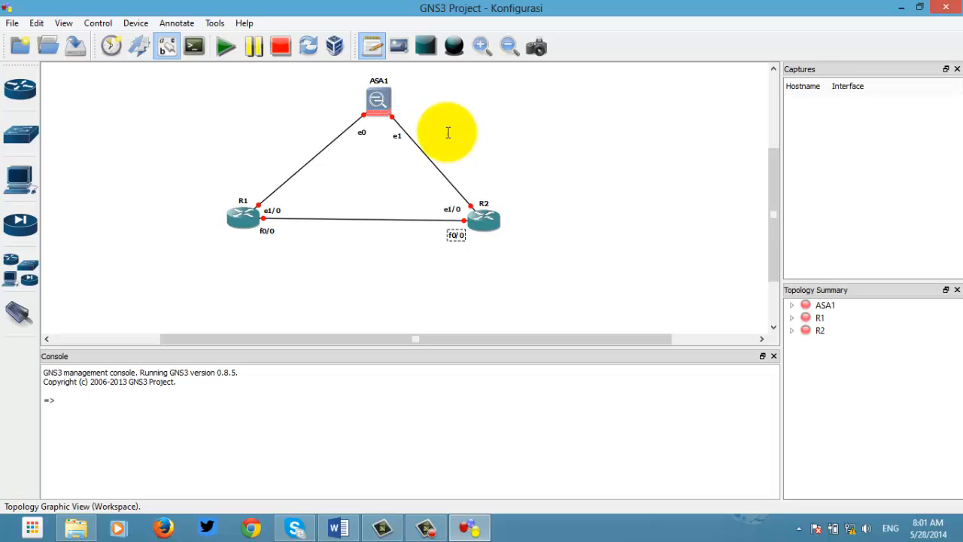
{"action": "left_click", "coordinate": [430, 117]}
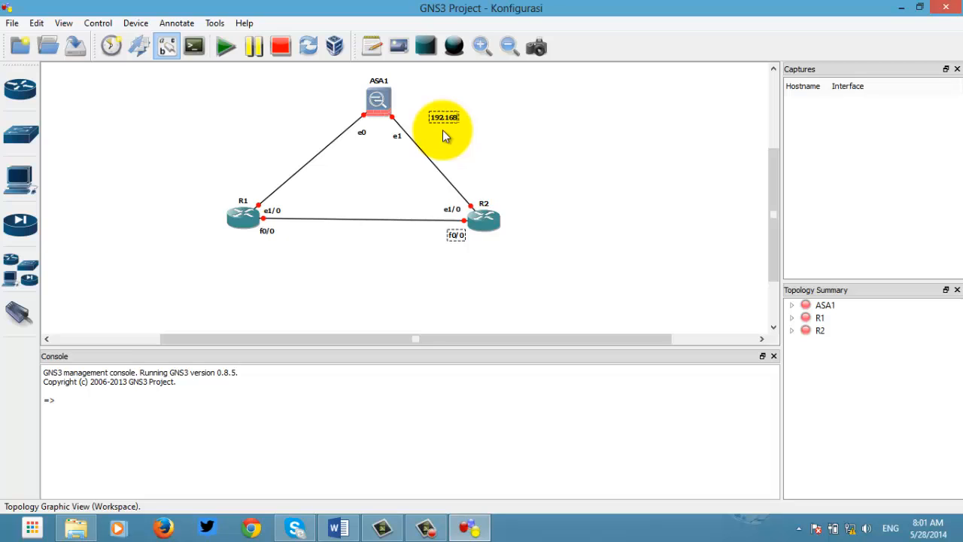
{"action": "type", "text": "192.168.123.1"}
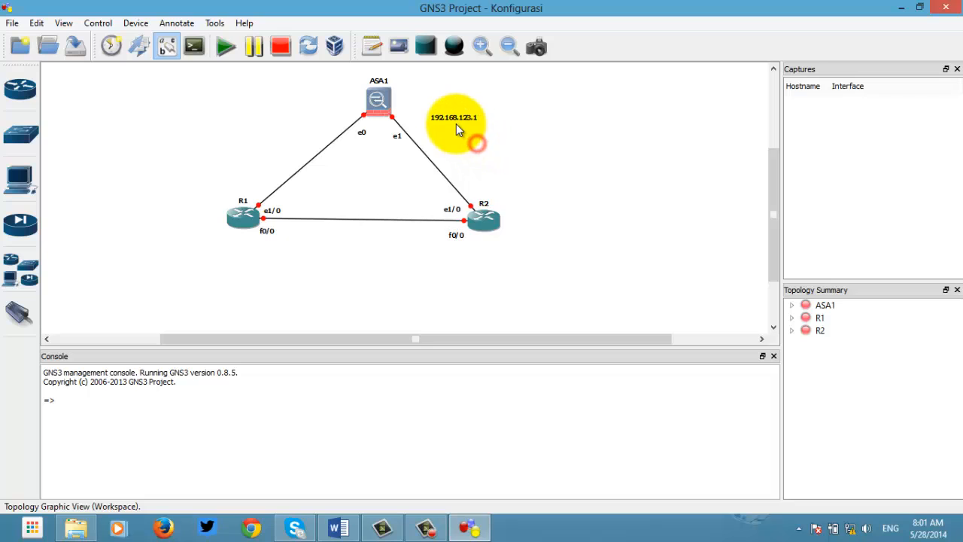
{"action": "left_click_drag", "start_coordinate": [456, 123], "coordinate": [451, 125]}
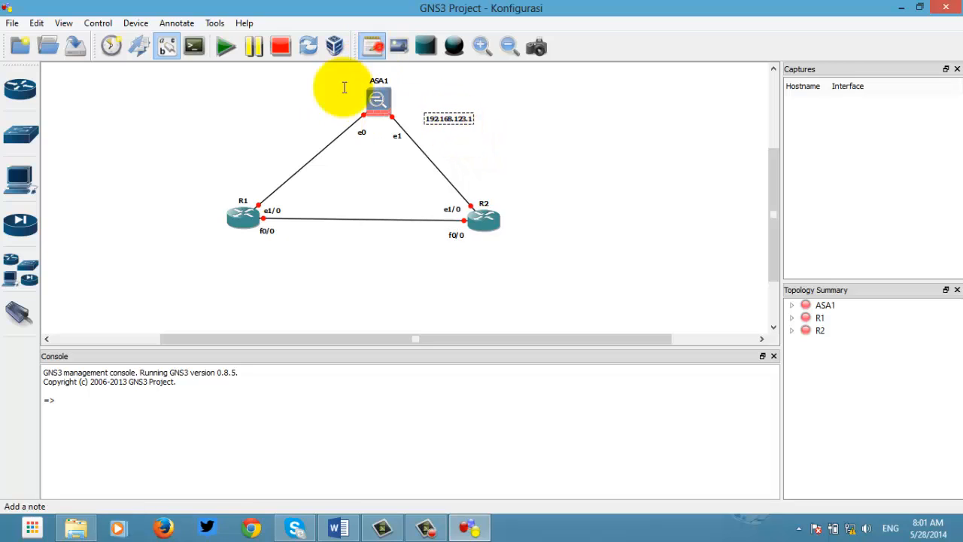
{"action": "left_click", "coordinate": [284, 132]}
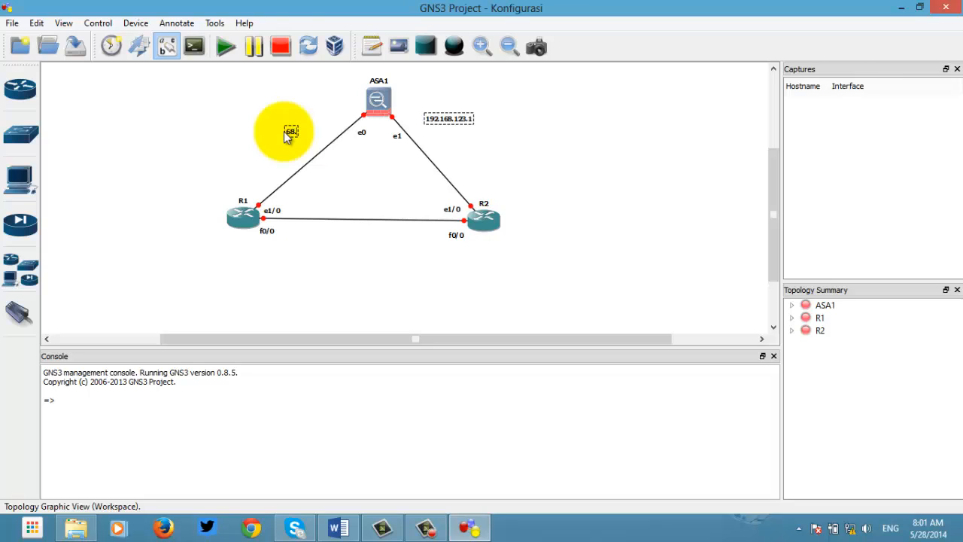
{"action": "type", "text": "68.234.123.1"}
{"action": "left_click", "coordinate": [253, 132]}
{"action": "left_click_drag", "start_coordinate": [301, 132], "coordinate": [304, 125]}
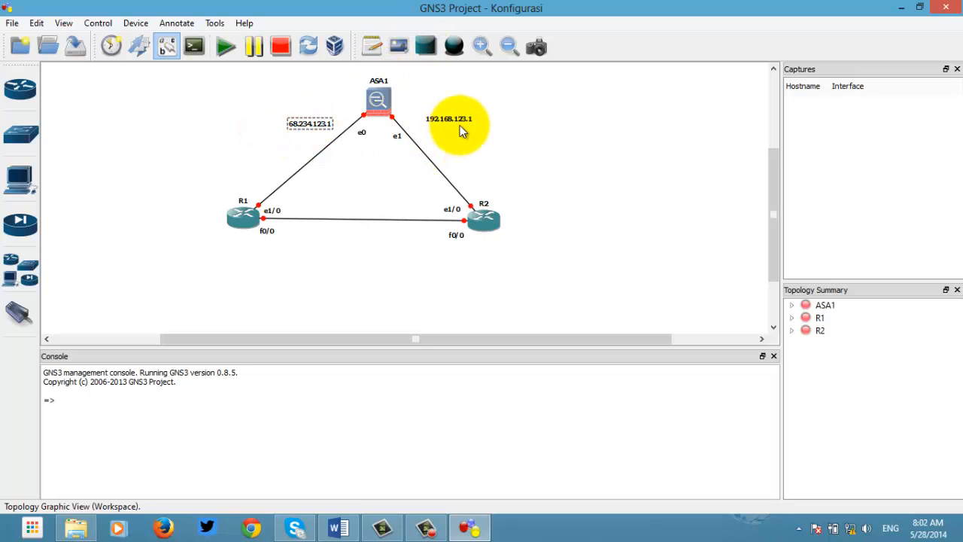
Step: Add a two-line loopback note 'l0: 1.1.1.1' under R1
{"action": "left_click", "coordinate": [372, 46]}
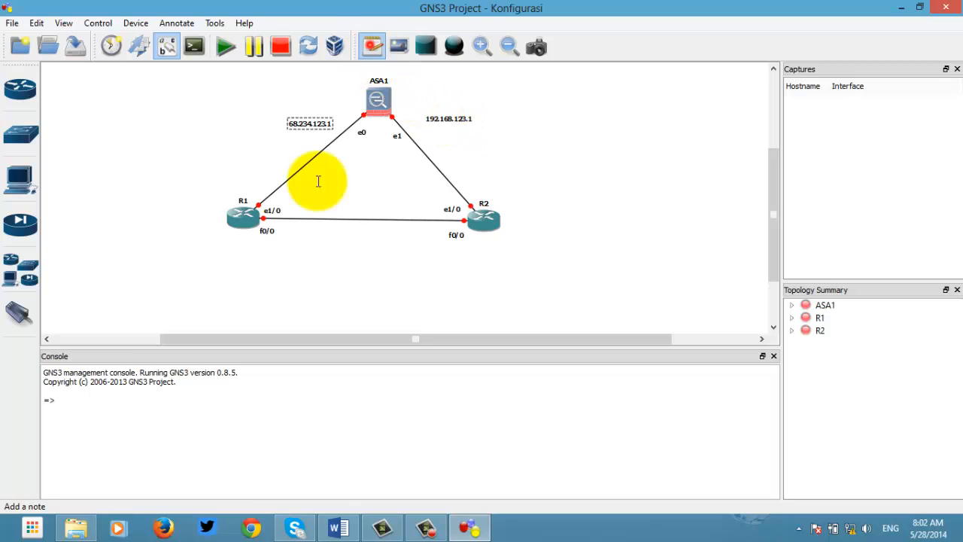
{"action": "left_click", "coordinate": [224, 255]}
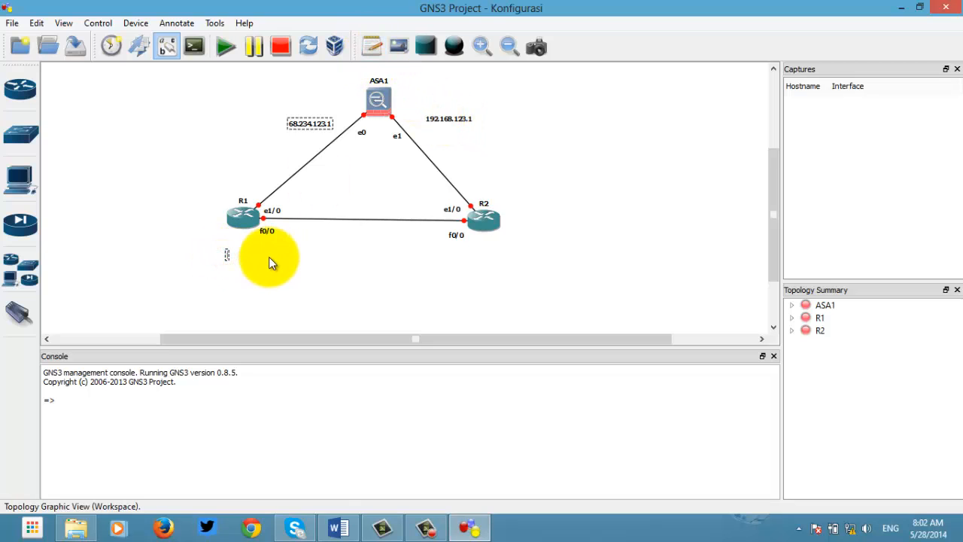
{"action": "type", "text": "l0:"}
{"action": "key", "text": "Return"}
{"action": "type", "text": "1.1.1.1"}
{"action": "left_click", "coordinate": [268, 257]}
{"action": "left_click", "coordinate": [237, 261]}
{"action": "left_click_drag", "start_coordinate": [233, 254], "coordinate": [504, 259]}
Step: Duplicate the loopback note under R2 and change it to 'l0: 2.2.2.2'
{"action": "right_click", "coordinate": [239, 245]}
{"action": "left_click", "coordinate": [277, 269]}
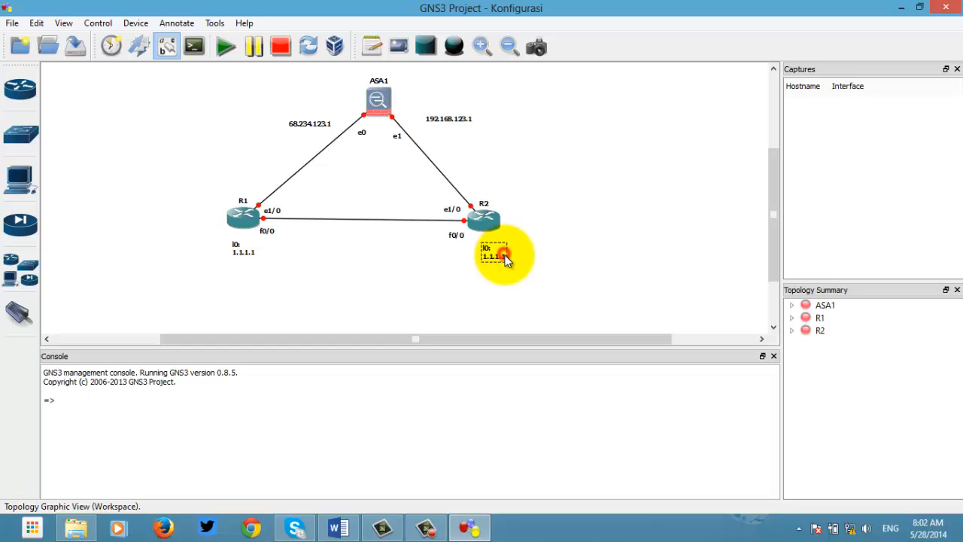
{"action": "key", "text": "BackSpace"}
{"action": "key", "text": "BackSpace"}
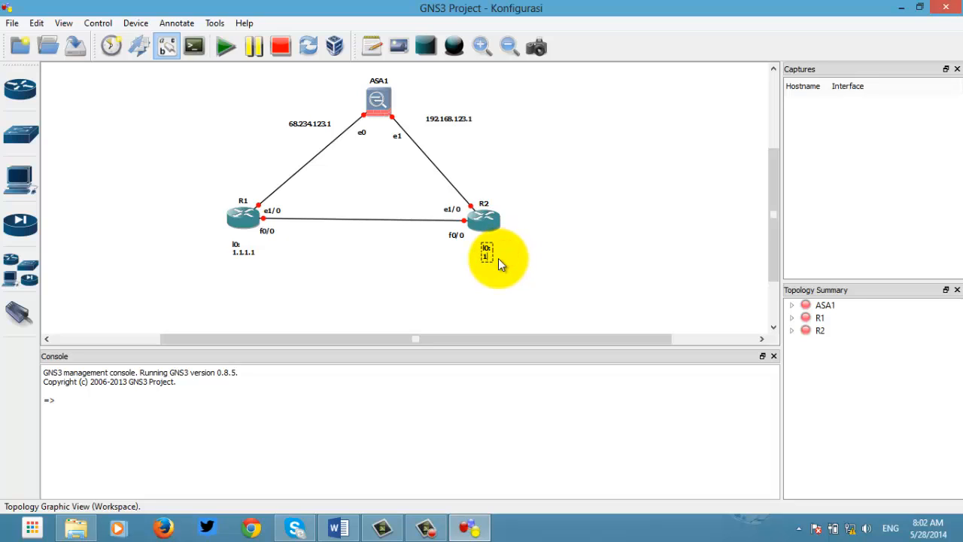
{"action": "type", "text": "2.2.2.2"}
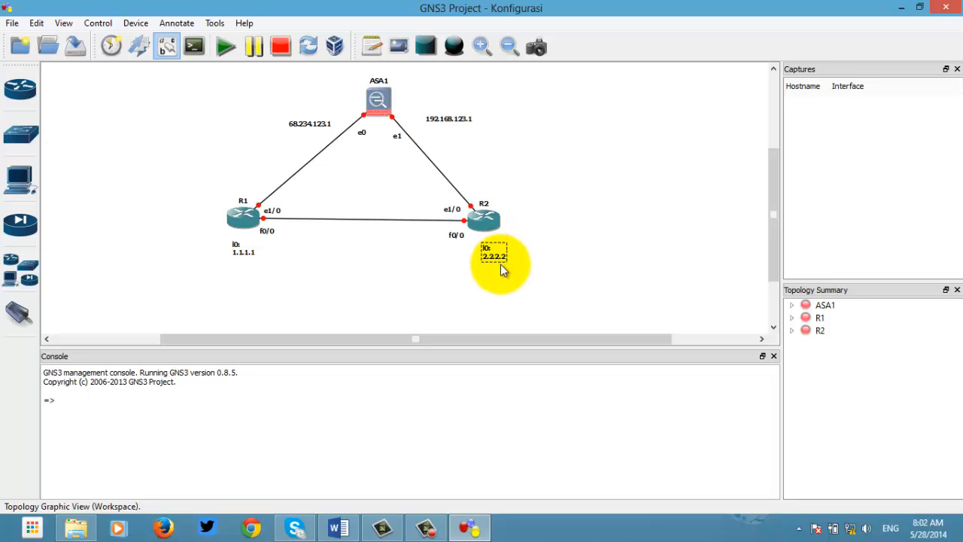
{"action": "left_click", "coordinate": [504, 279]}
{"action": "left_click_drag", "start_coordinate": [500, 255], "coordinate": [501, 248]}
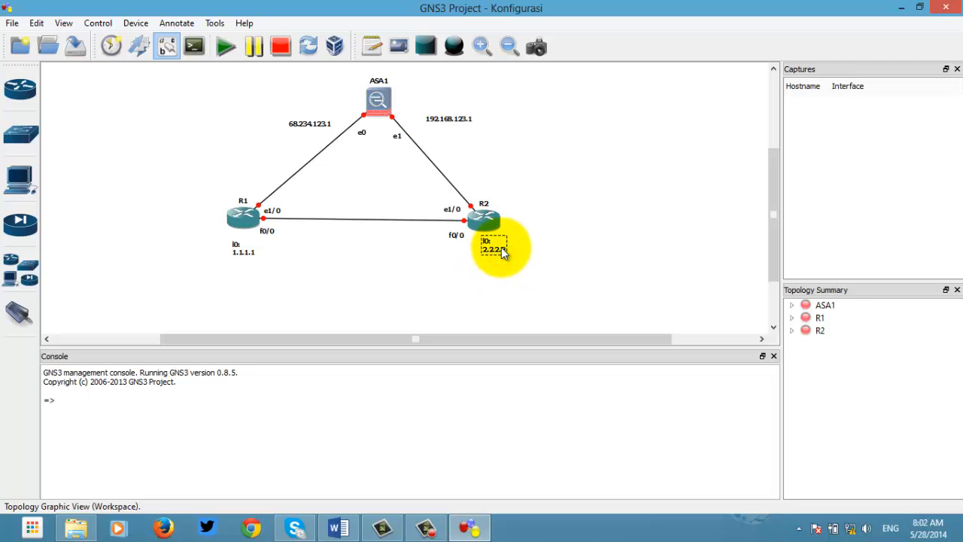
{"action": "left_click", "coordinate": [513, 260]}
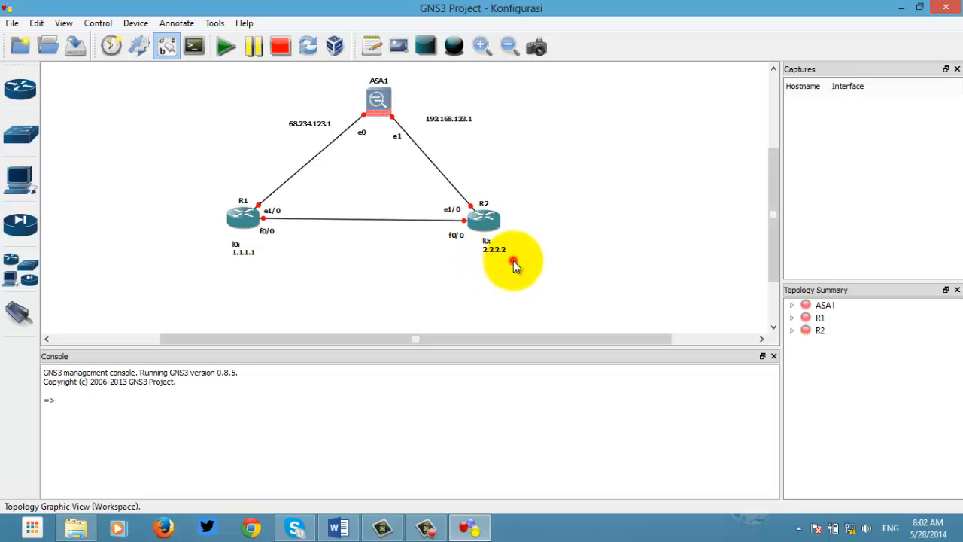
Step: Add the note 'ip add : 10.10.12.x / 24' on the R1–R2 link
{"action": "left_click", "coordinate": [371, 46]}
{"action": "left_click", "coordinate": [342, 200]}
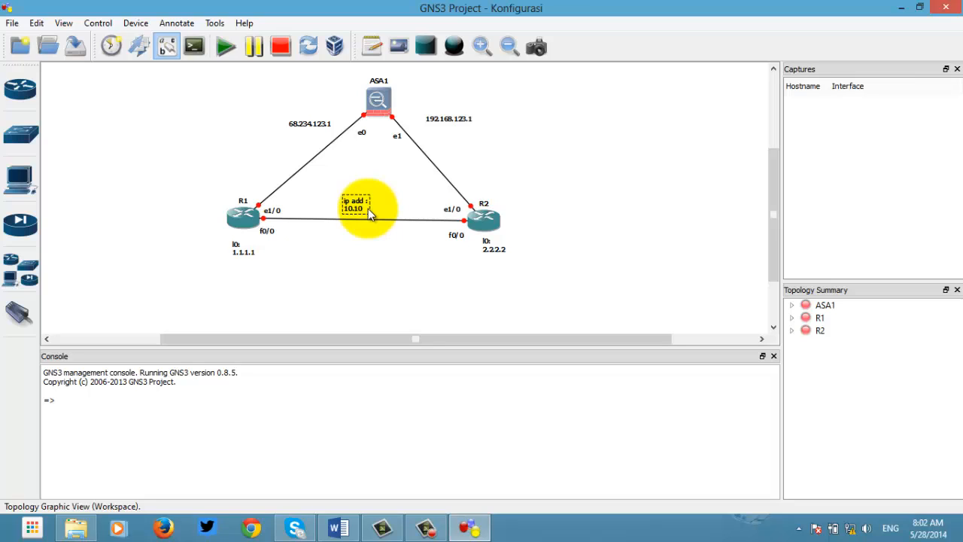
{"action": "type", "text": "ip add : 10.10.12"}
{"action": "type", "text": ".x / 24"}
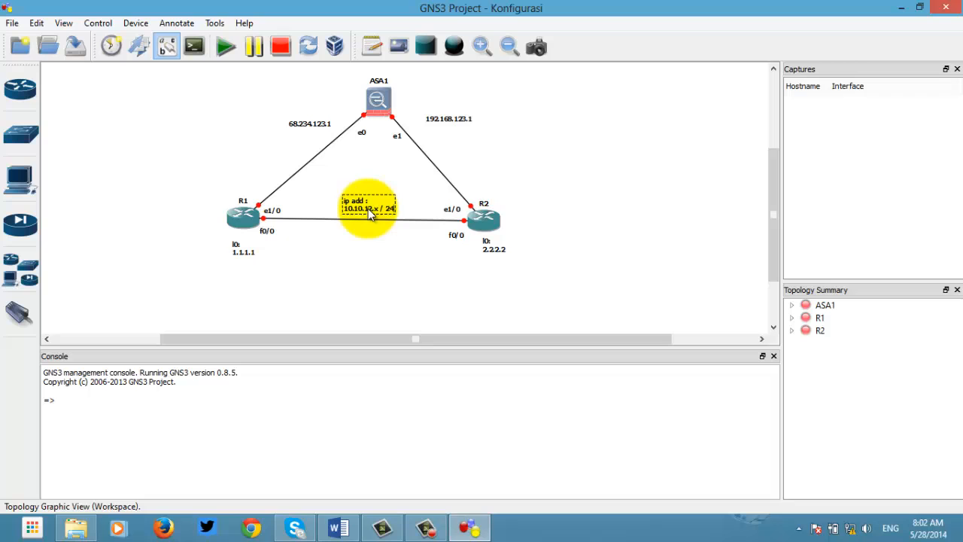
{"action": "left_click", "coordinate": [380, 257]}
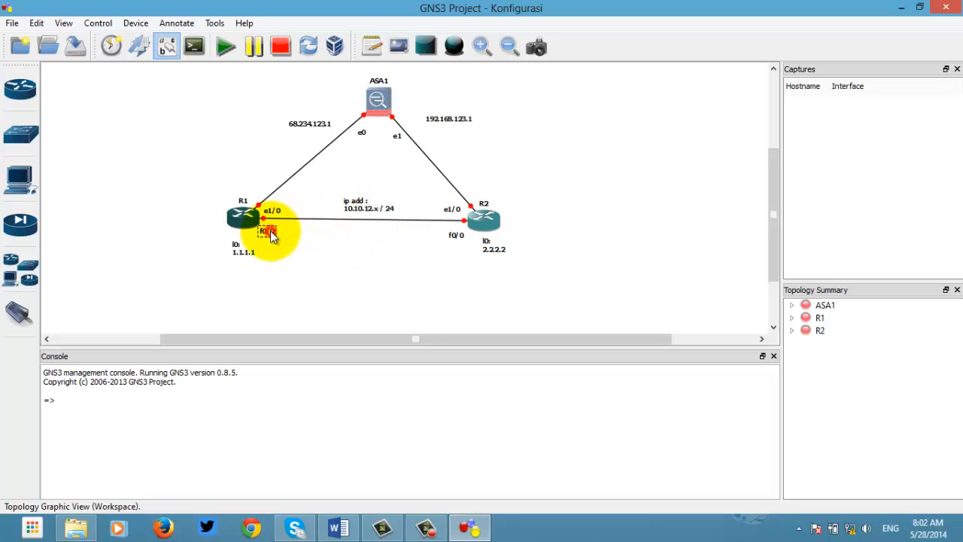
Step: Move R1's e1/0 label beside its ASA1 link and mark the f0/0 labels .1 (R1) and .2 (R2)
{"action": "left_click_drag", "start_coordinate": [271, 210], "coordinate": [263, 188]}
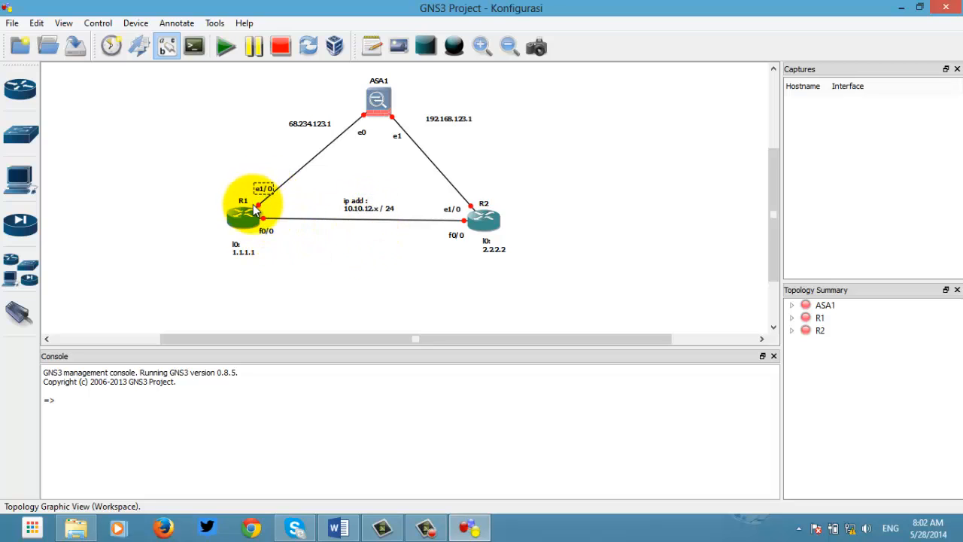
{"action": "left_click_drag", "start_coordinate": [269, 236], "coordinate": [270, 233]}
{"action": "double_click", "coordinate": [268, 228]}
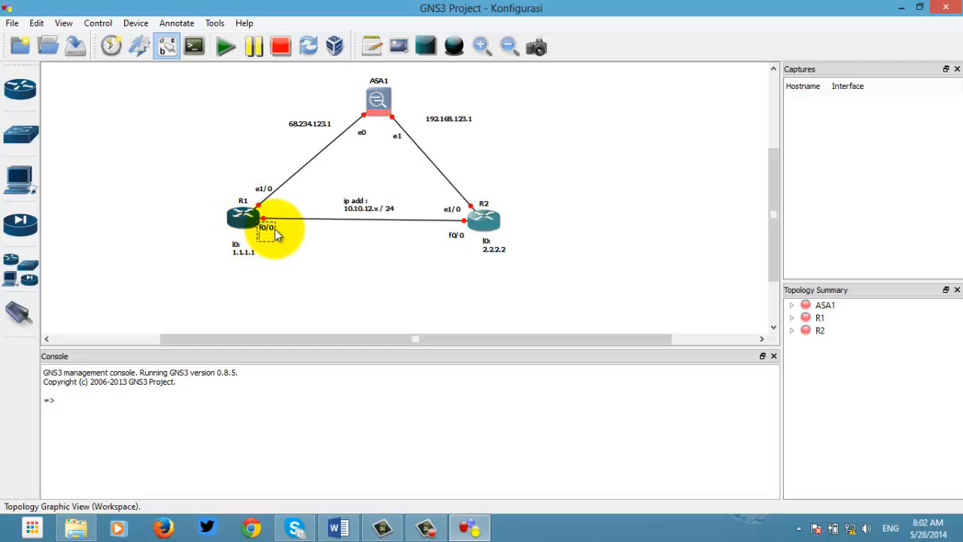
{"action": "key", "text": "Return"}
{"action": "type", "text": ".1"}
{"action": "left_click", "coordinate": [326, 267]}
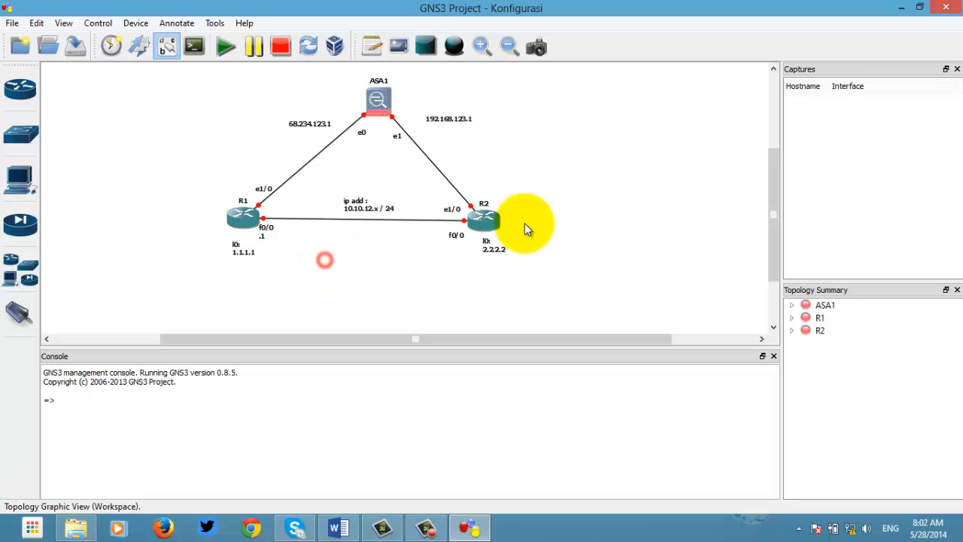
{"action": "left_click", "coordinate": [463, 236]}
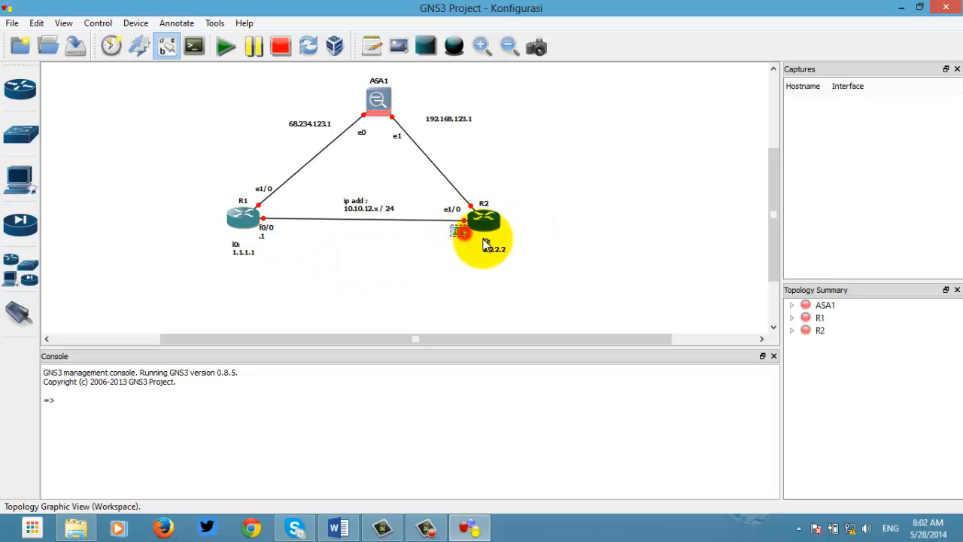
{"action": "type", "text": ".2"}
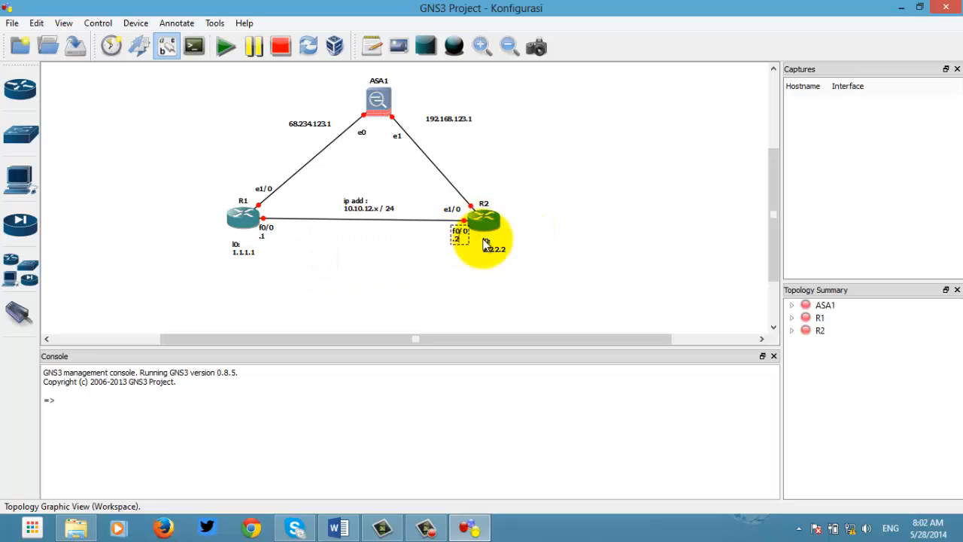
{"action": "left_click", "coordinate": [474, 265]}
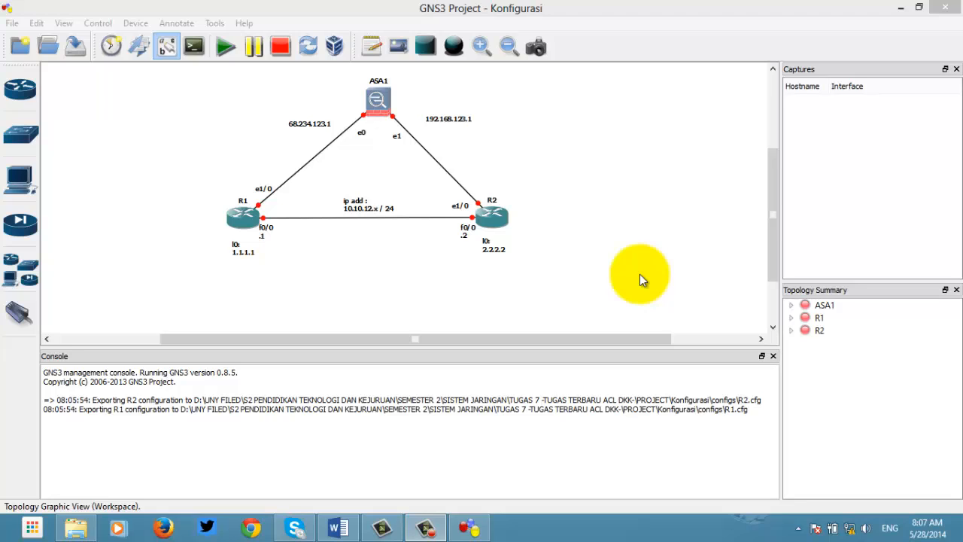
Step: Double-click the R1 router in the topology
{"action": "double_click", "coordinate": [239, 222]}
Step: Start routers R1 and R2 in the topology
{"action": "right_click", "coordinate": [240, 226]}
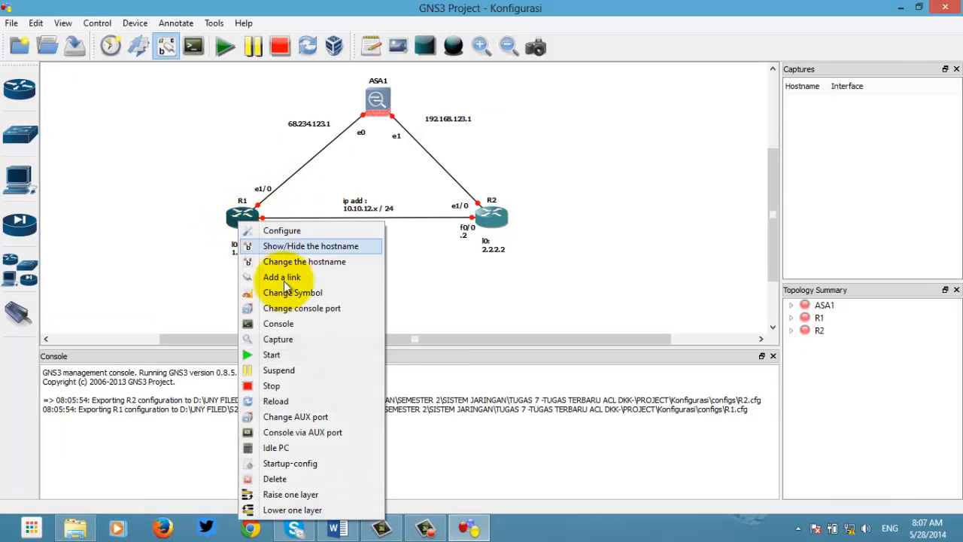
{"action": "left_click", "coordinate": [288, 352]}
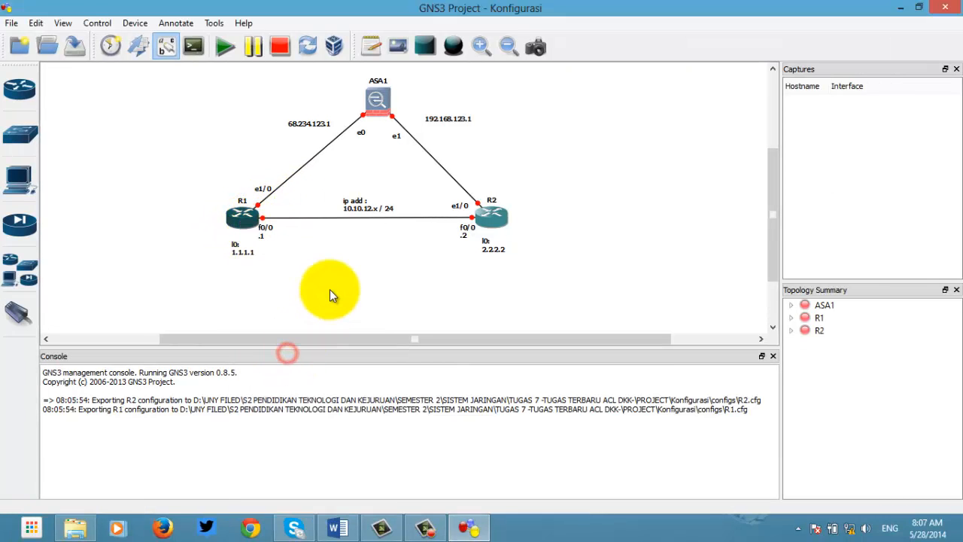
{"action": "right_click", "coordinate": [495, 221]}
{"action": "left_click", "coordinate": [558, 349]}
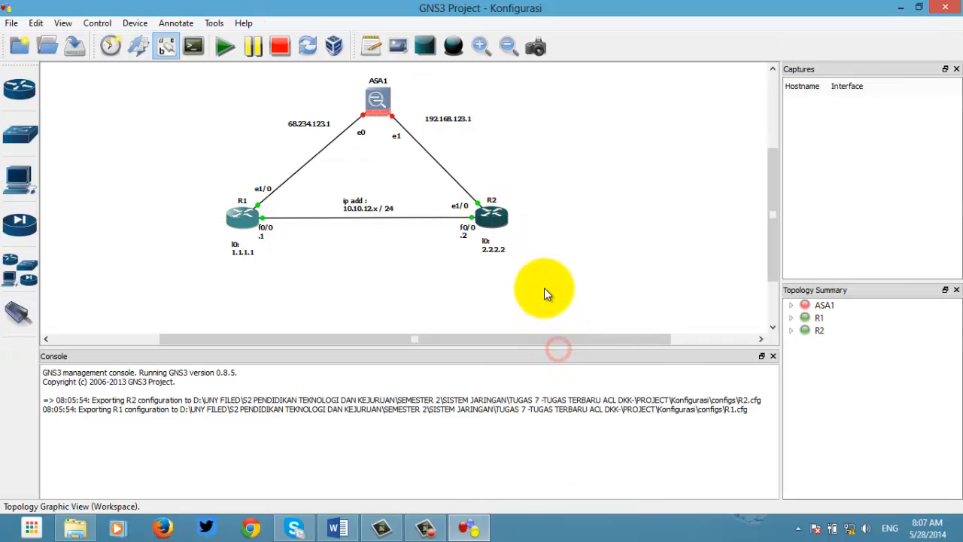
Step: Open the R1 and R2 consoles and arrange both windows side by side
{"action": "right_click", "coordinate": [245, 218]}
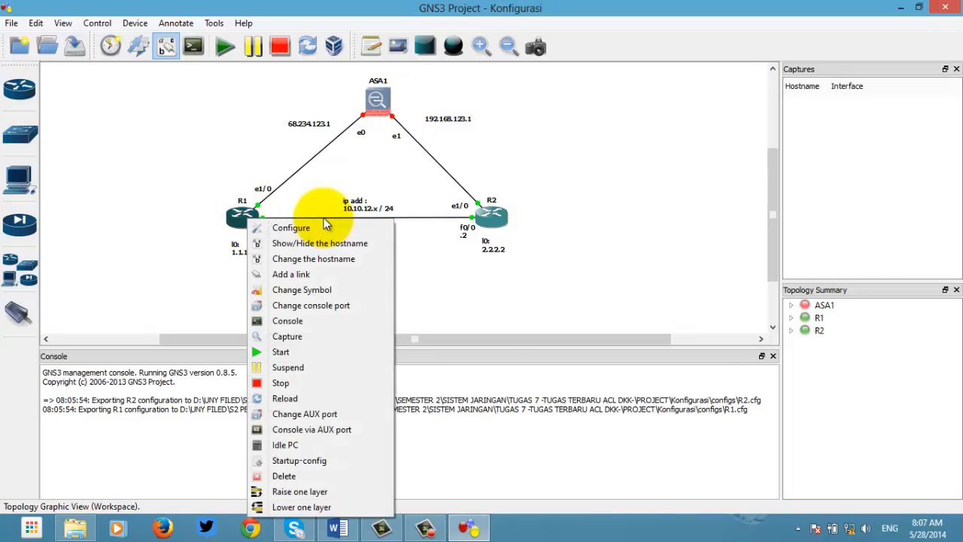
{"action": "left_click", "coordinate": [298, 322]}
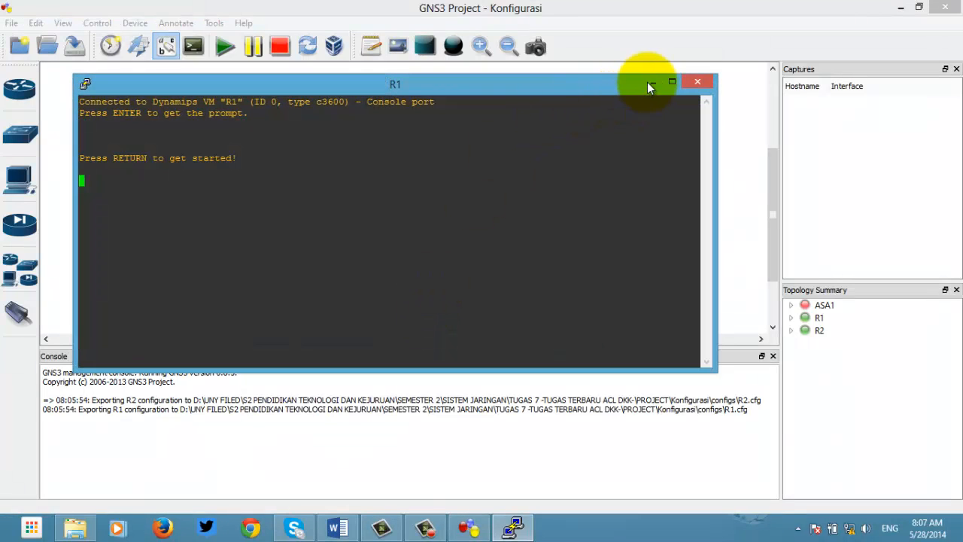
{"action": "left_click", "coordinate": [650, 83]}
{"action": "right_click", "coordinate": [490, 215]}
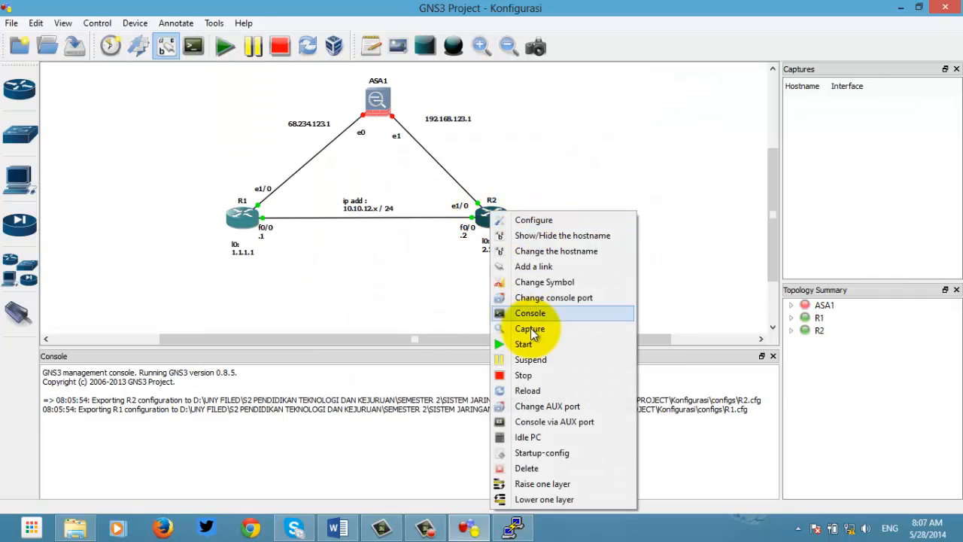
{"action": "left_click", "coordinate": [529, 315]}
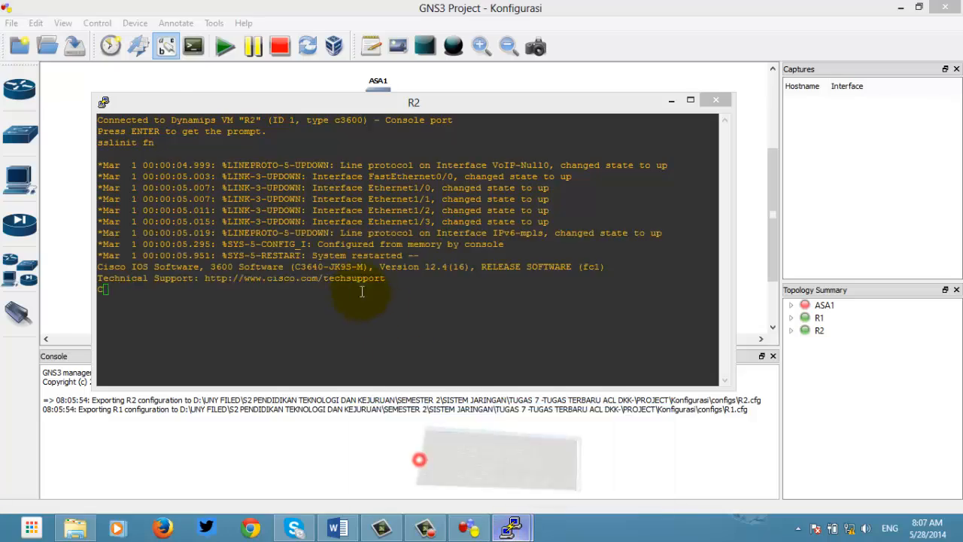
{"action": "left_click_drag", "start_coordinate": [372, 81], "coordinate": [248, 111]}
{"action": "left_click_drag", "start_coordinate": [632, 100], "coordinate": [820, 133]}
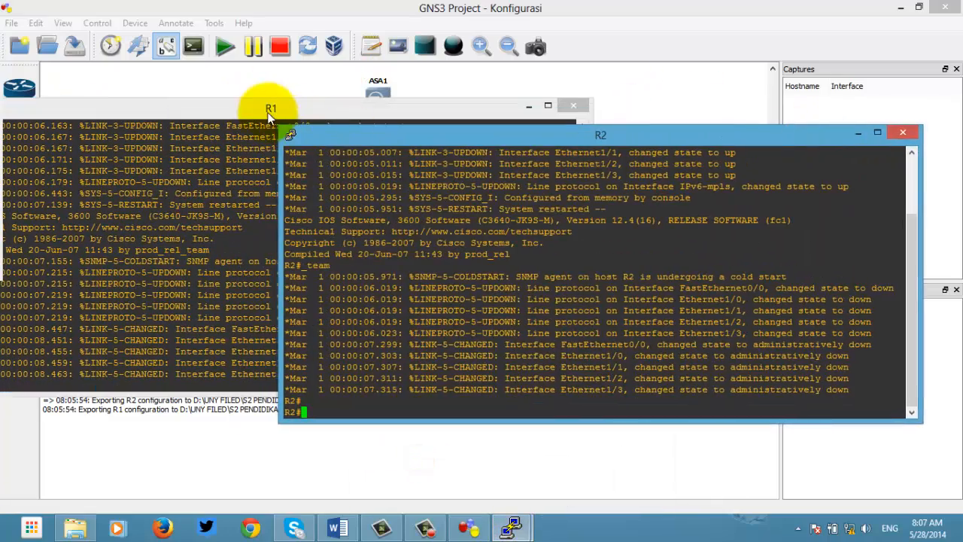
{"action": "left_click_drag", "start_coordinate": [271, 112], "coordinate": [449, 111]}
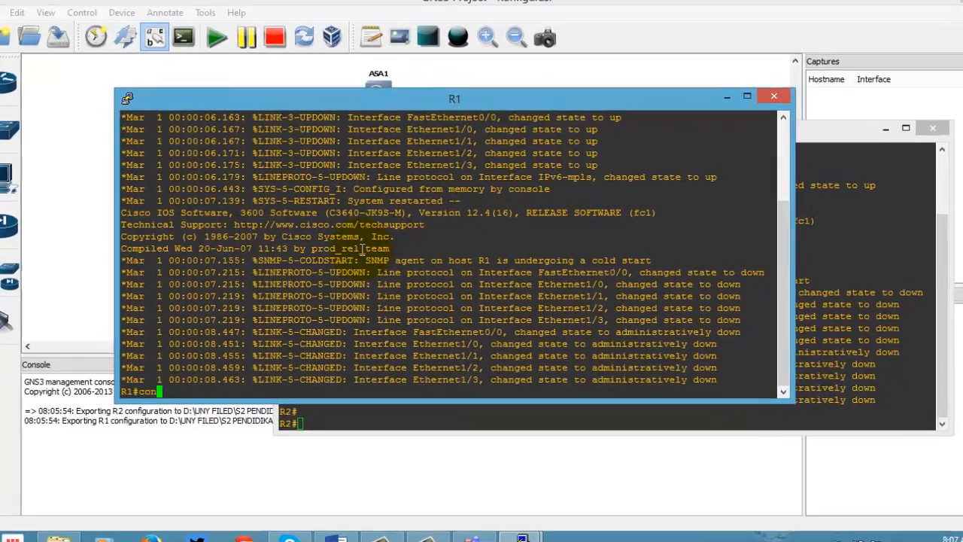
Step: Give R1's f0/0 the address 10.10.12.1 255.255.255.0 and enable it with no shut
{"action": "type", "text": "conf t"}
{"action": "key", "text": "Return"}
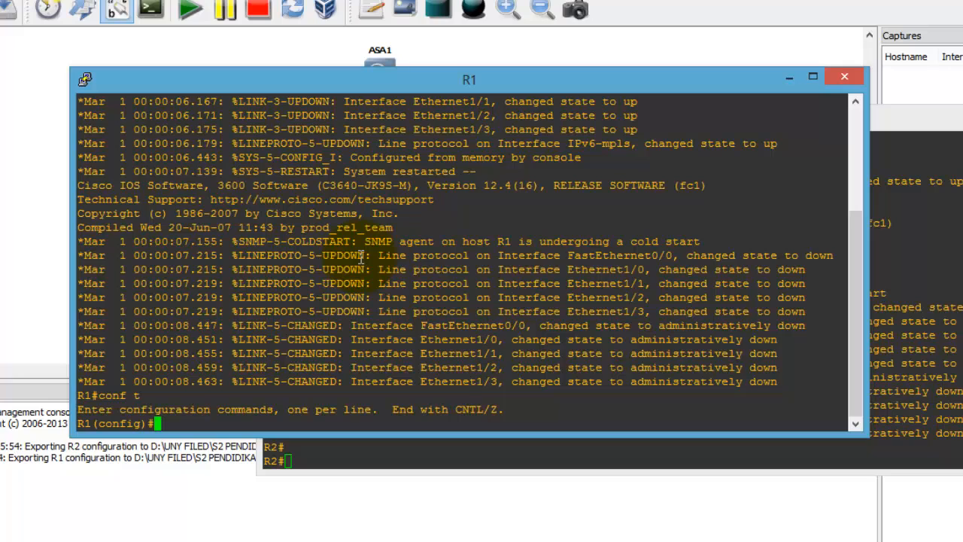
{"action": "type", "text": "int f0/0"}
{"action": "key", "text": "Return"}
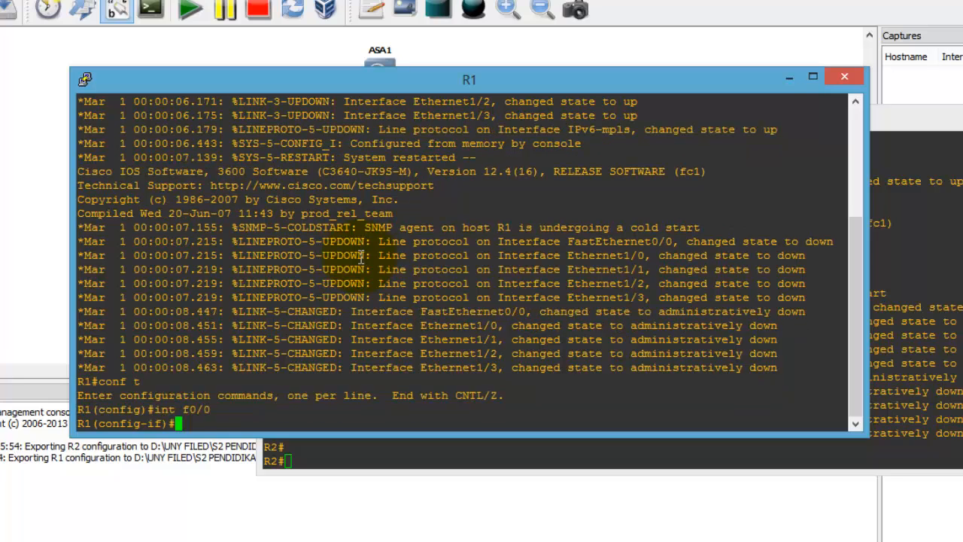
{"action": "type", "text": "ip address "}
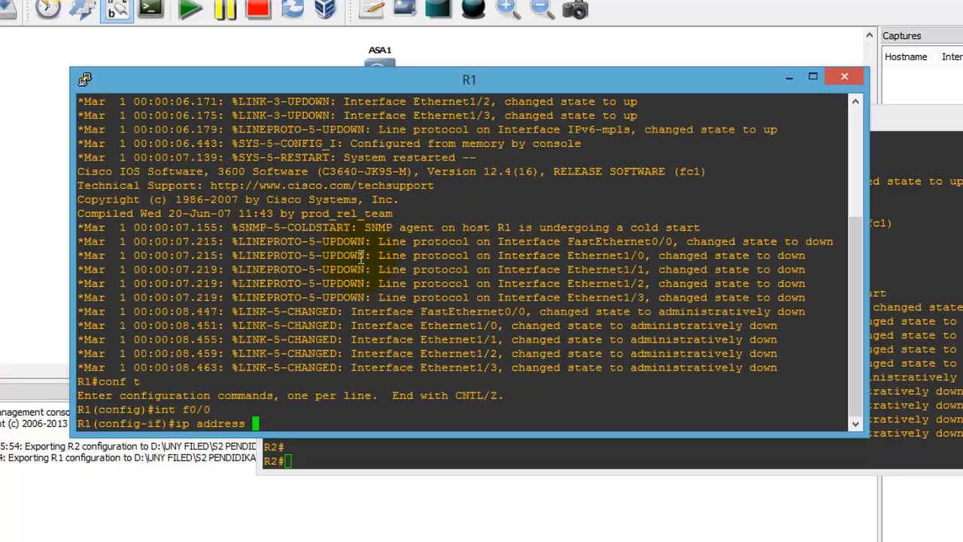
{"action": "type", "text": "10.10.12.1 255.255.255."}
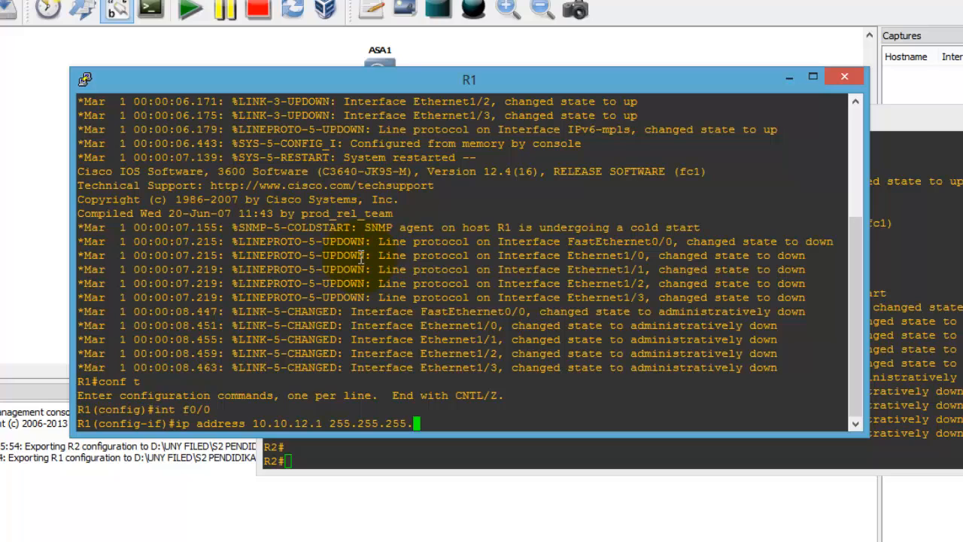
{"action": "type", "text": "0"}
{"action": "key", "text": "Return"}
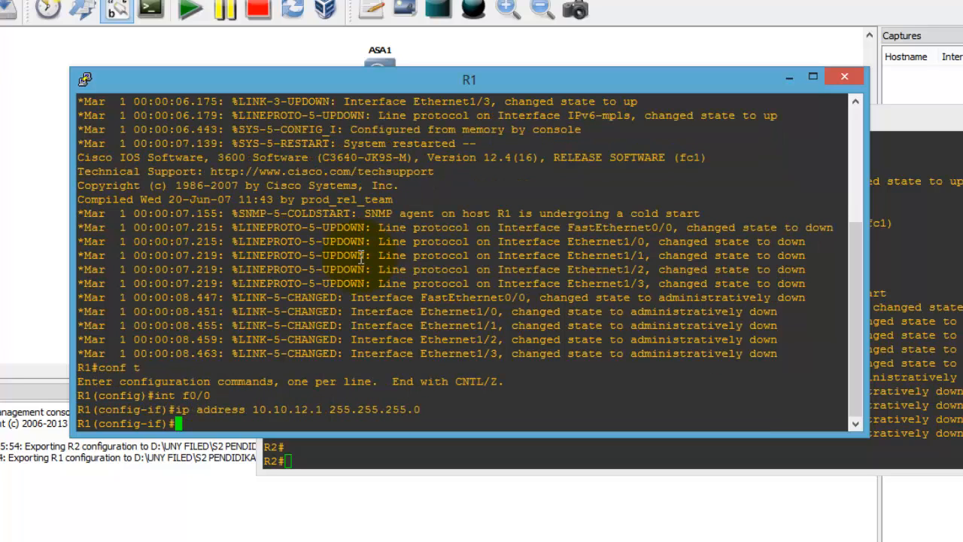
{"action": "type", "text": "no shut"}
{"action": "key", "text": "Return"}
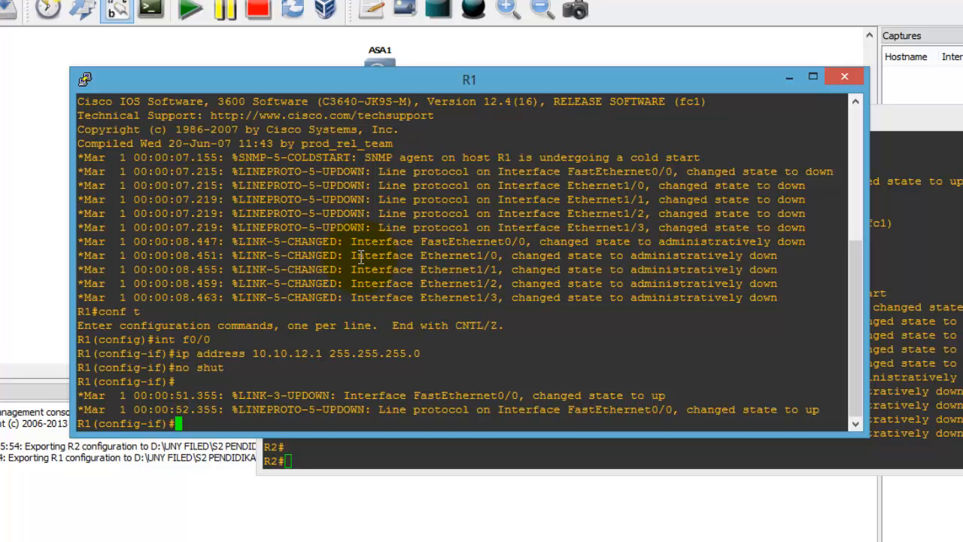
{"action": "type", "text": "int loopback -"}
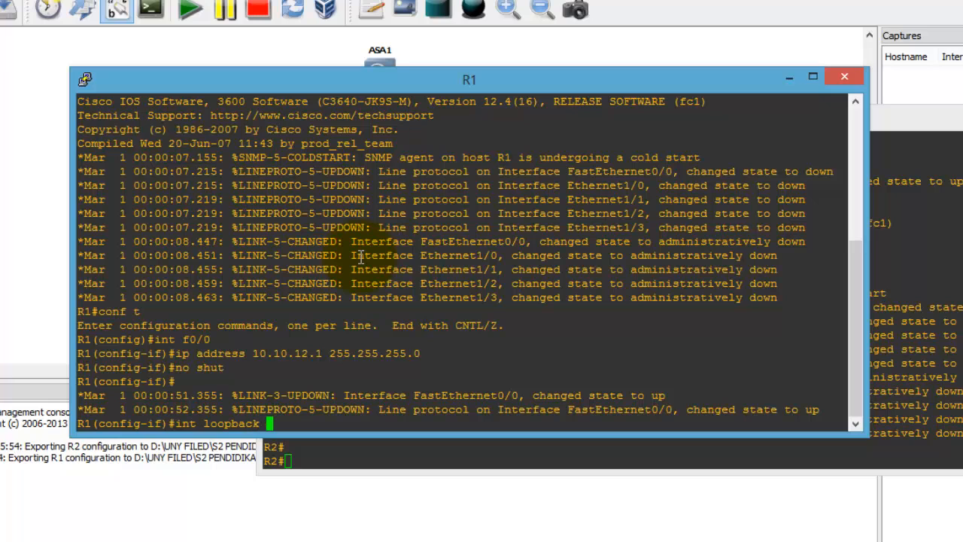
Step: Create R1's Loopback0 with address 1.1.1.1 255.255.255.255 and enable it
{"action": "key", "text": "BackSpace"}
{"action": "type", "text": "0"}
{"action": "key", "text": "Return"}
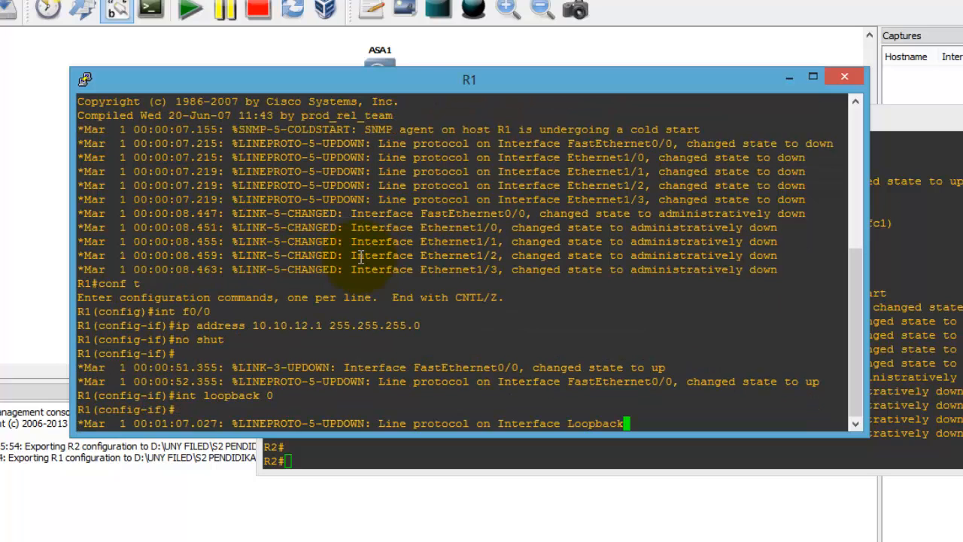
{"action": "key", "text": "Return"}
{"action": "type", "text": "ip add 1.1.1.1"}
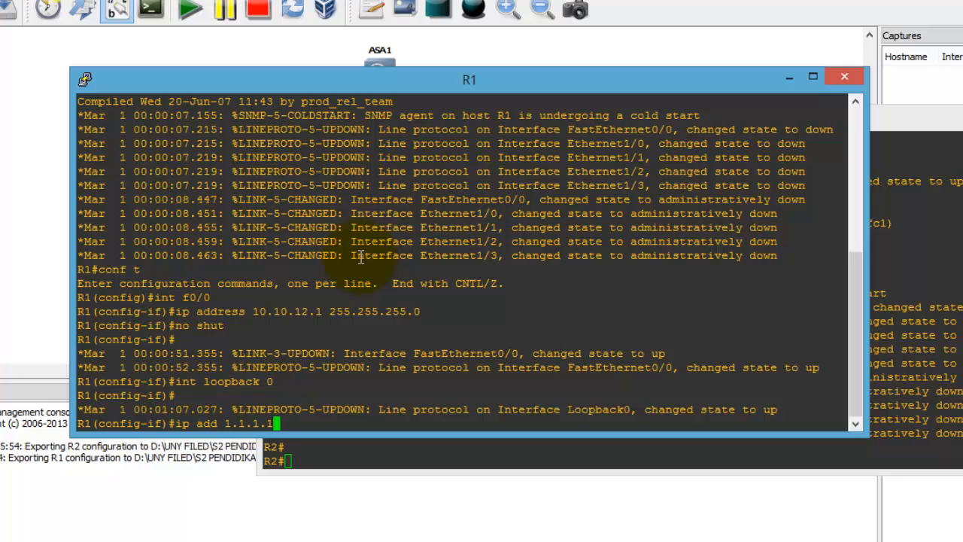
{"action": "type", "text": " 255.255.255.255"}
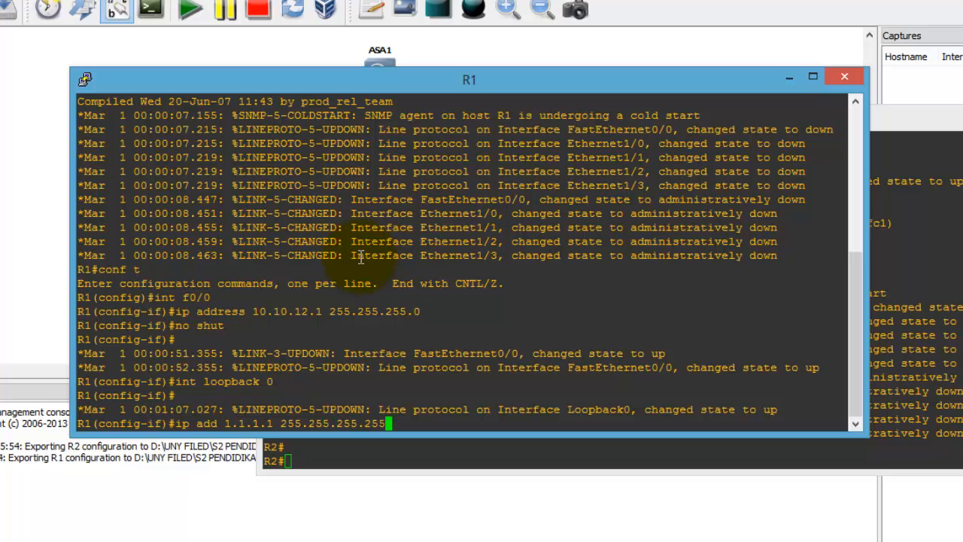
{"action": "key", "text": "Return"}
{"action": "type", "text": "no shut"}
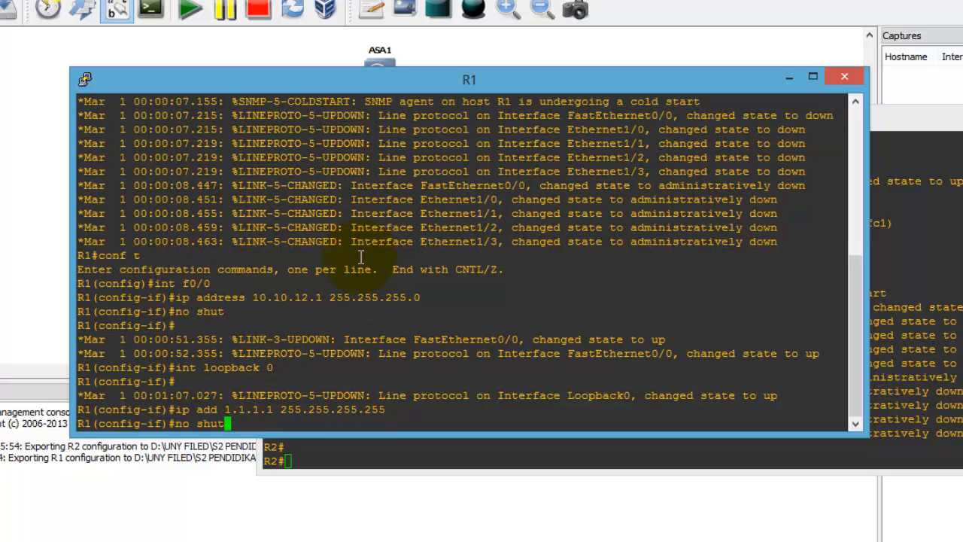
{"action": "key", "text": "Return"}
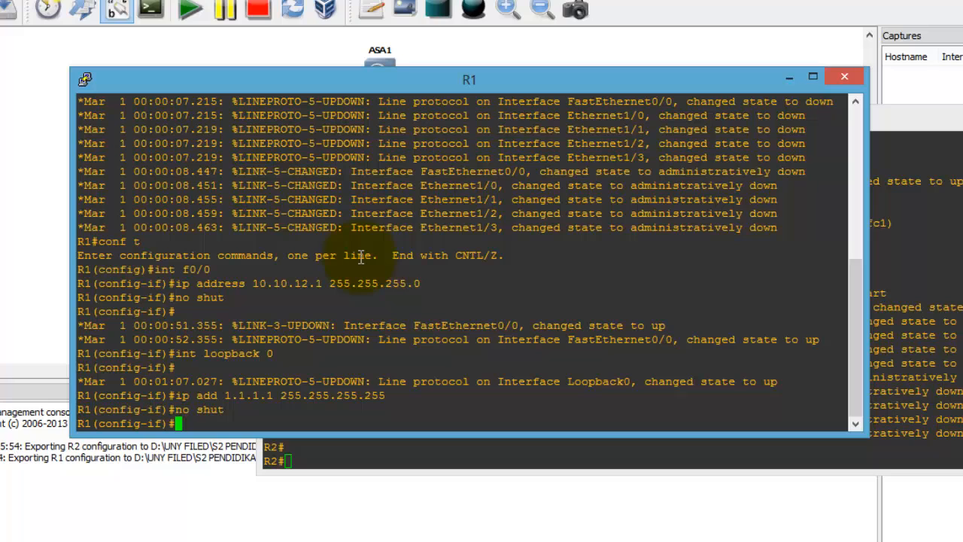
Step: Return to R1#, run show ip int br, and highlight the f0/0 and Loopback0 entries
{"action": "type", "text": "exit"}
{"action": "key", "text": "Return"}
{"action": "type", "text": "exit"}
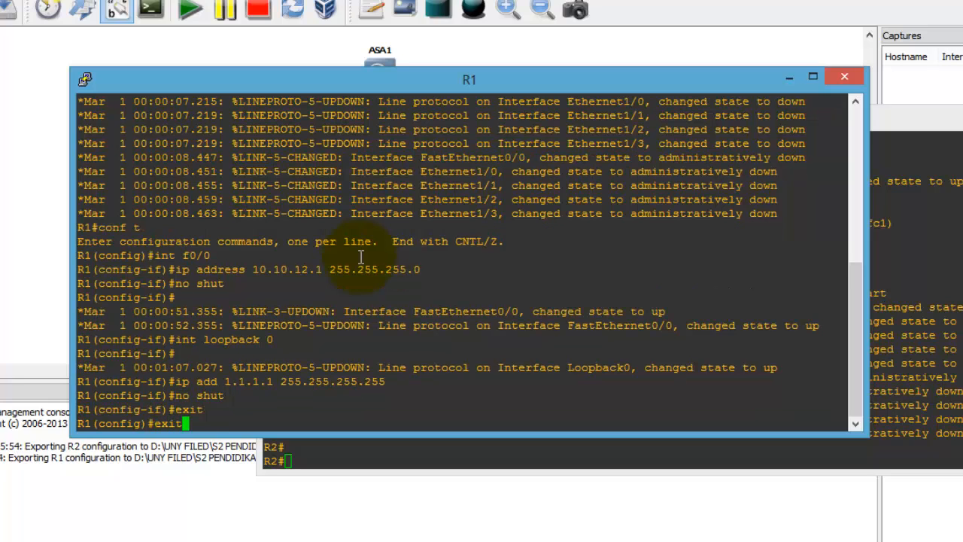
{"action": "key", "text": "Return"}
{"action": "type", "text": "show ip"}
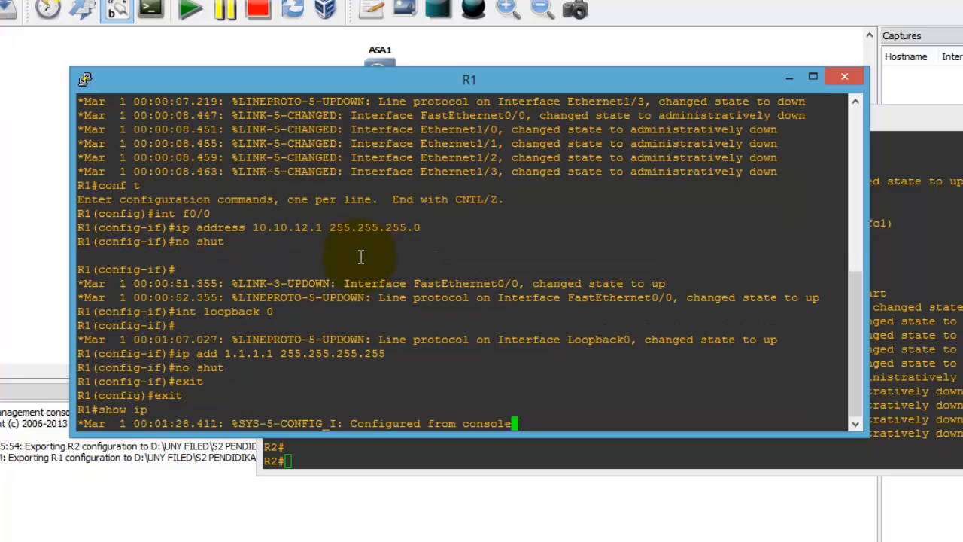
{"action": "type", "text": " int br"}
{"action": "key", "text": "Return"}
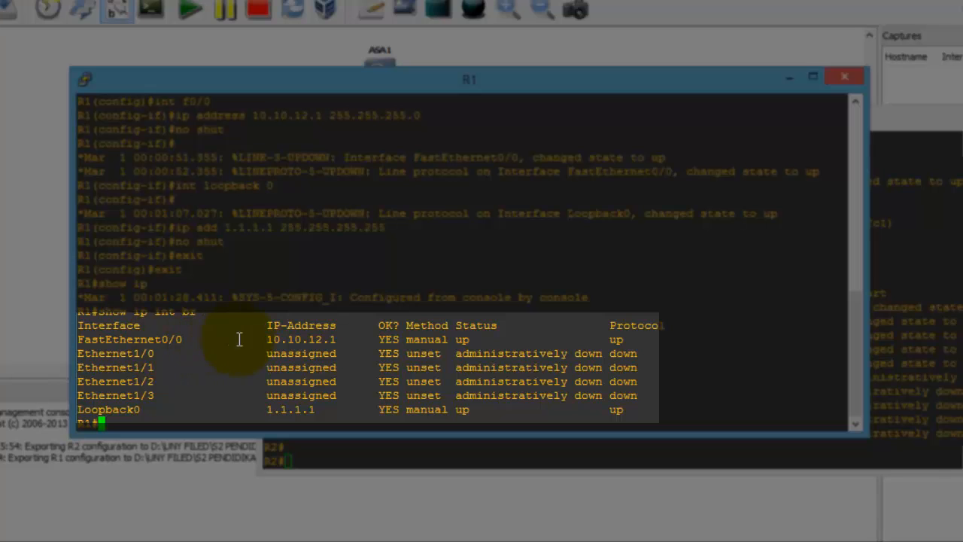
{"action": "left_click_drag", "start_coordinate": [265, 340], "coordinate": [471, 342]}
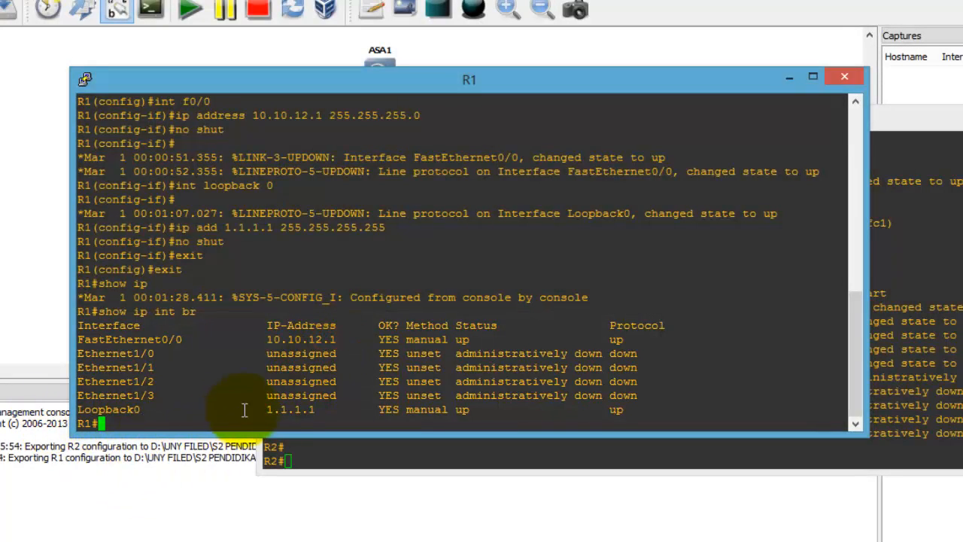
{"action": "left_click_drag", "start_coordinate": [265, 409], "coordinate": [328, 412]}
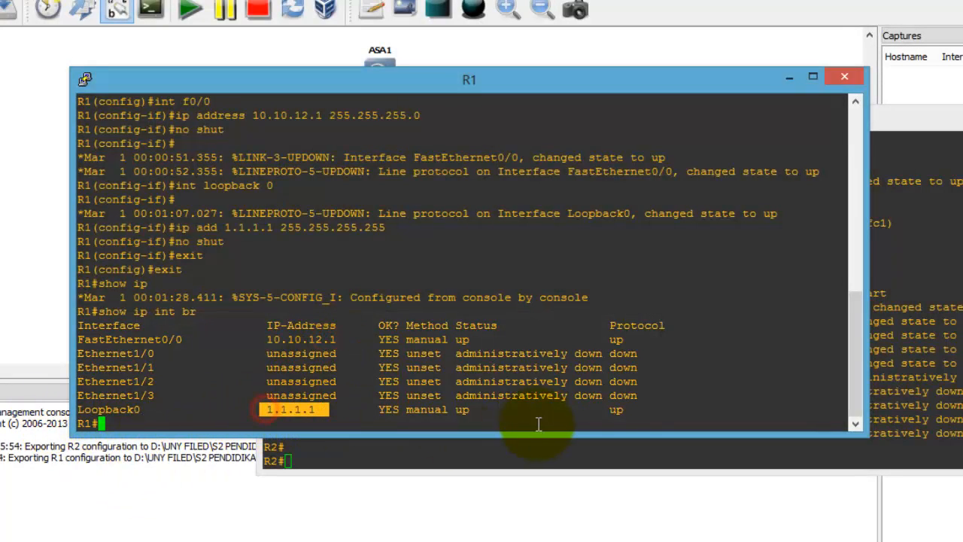
{"action": "left_click_drag", "start_coordinate": [627, 411], "coordinate": [606, 411]}
{"action": "left_click", "coordinate": [485, 408]}
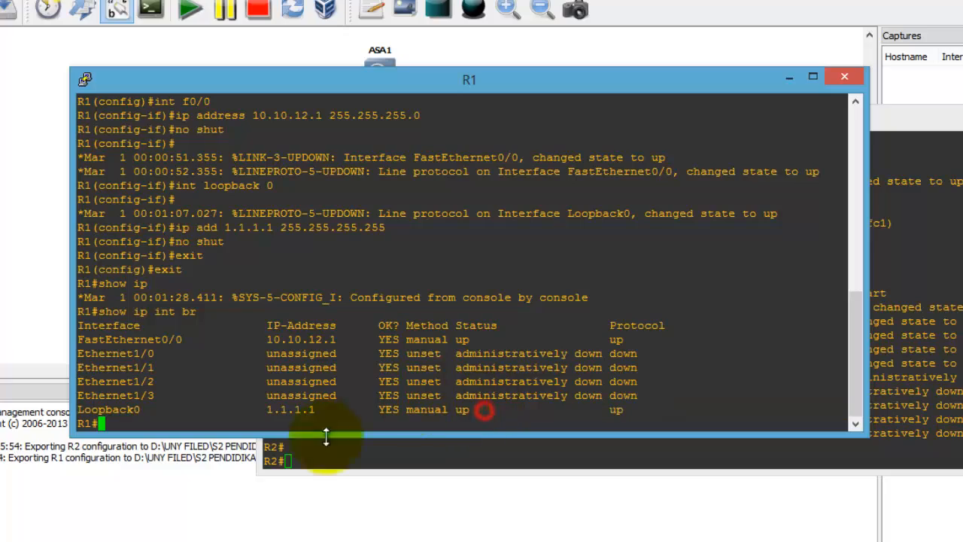
{"action": "left_click", "coordinate": [831, 457]}
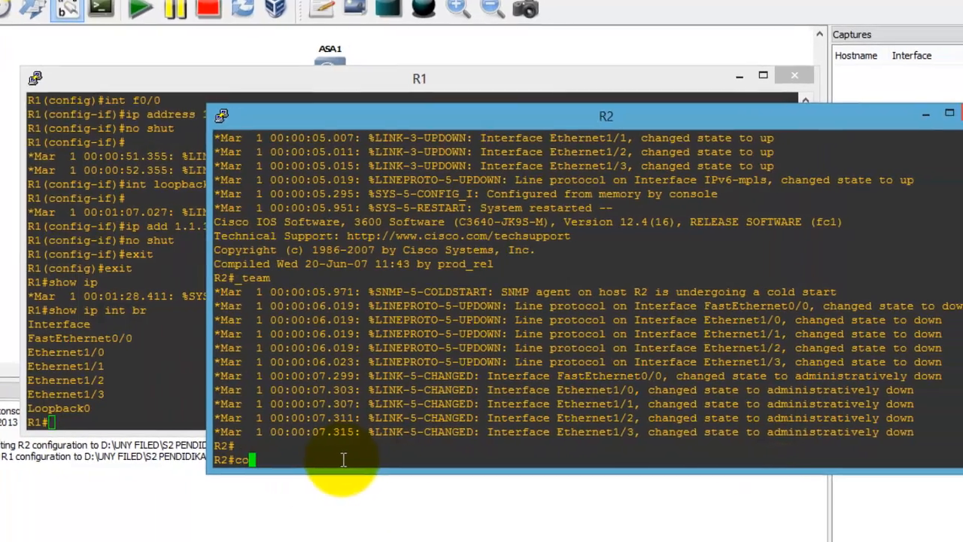
Step: On R2, give FastEthernet0/0 the address 10.10.12.2/24 and enable it
{"action": "type", "text": "conf t"}
{"action": "key", "text": "Return"}
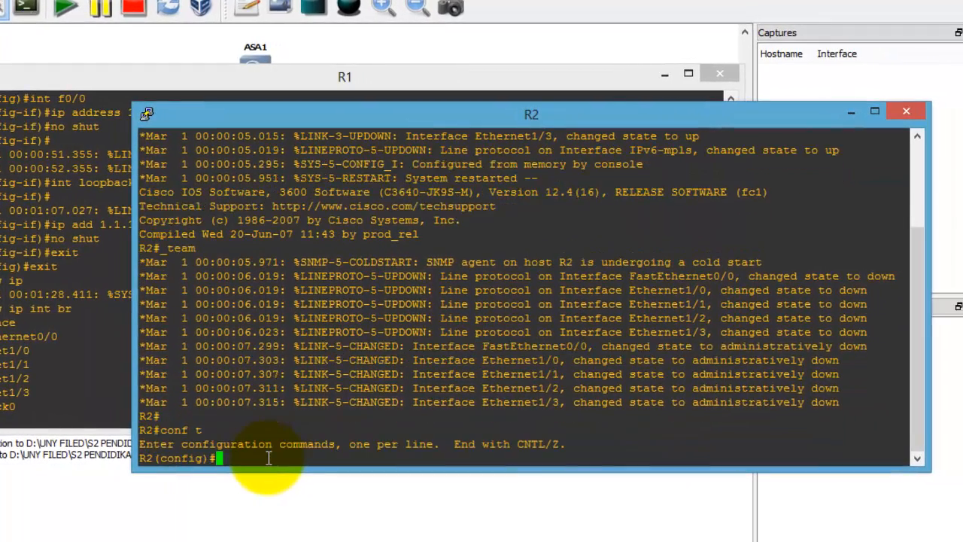
{"action": "type", "text": "int f0/0"}
{"action": "key", "text": "Return"}
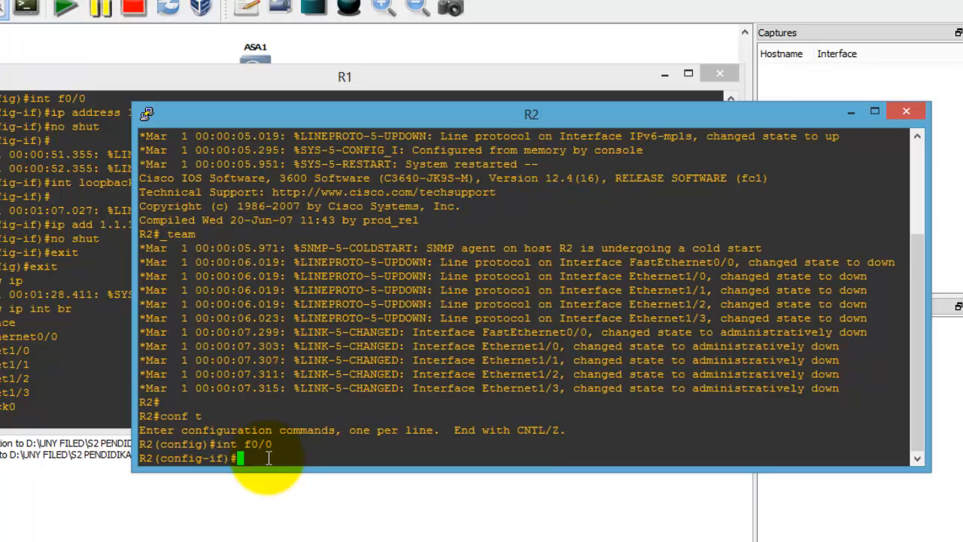
{"action": "type", "text": "ip add 10.10.12.2 2"}
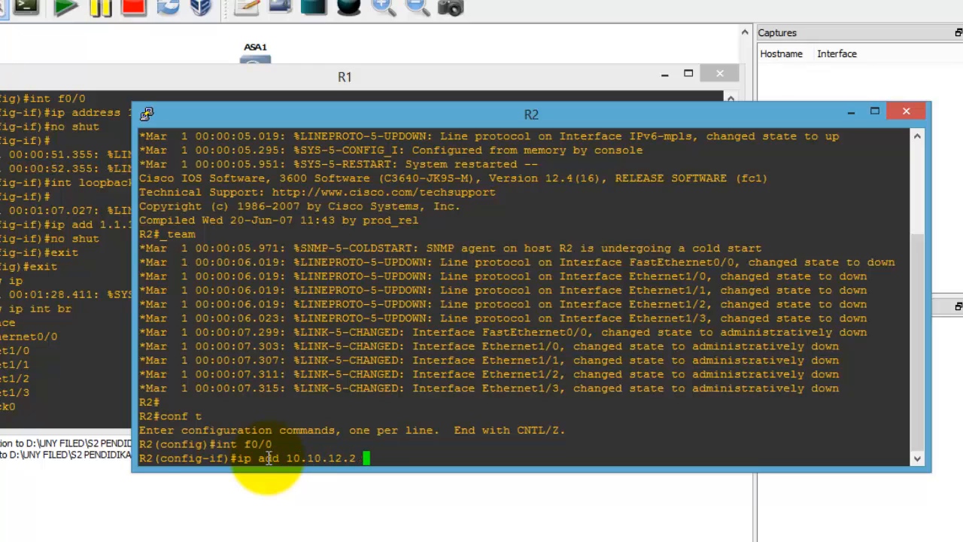
{"action": "type", "text": "55.255.255.255.0"}
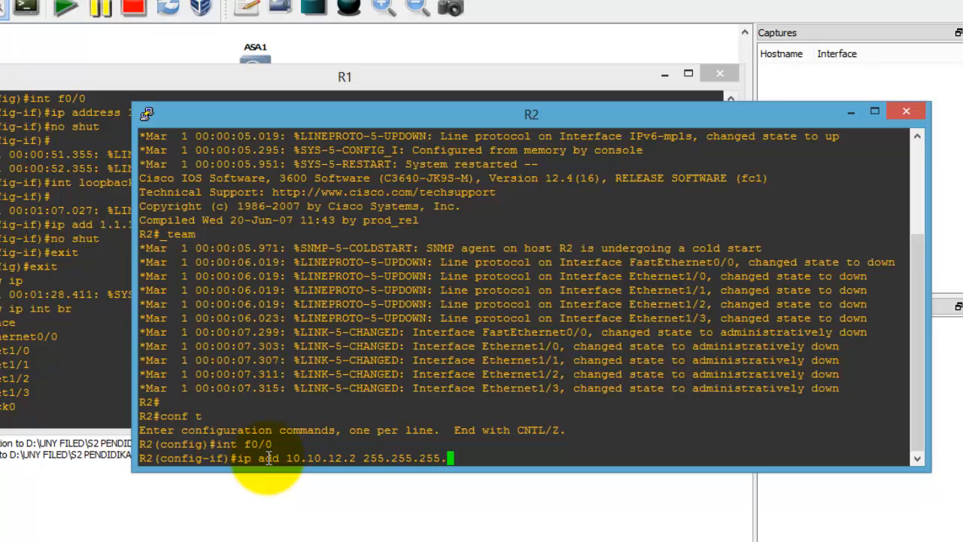
{"action": "key", "text": "Return"}
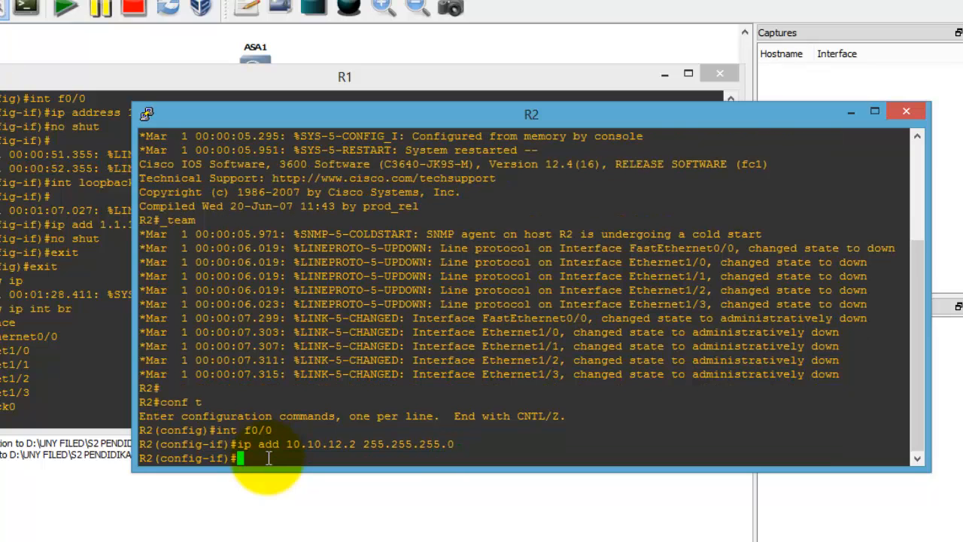
{"action": "type", "text": "no shut"}
{"action": "key", "text": "Return"}
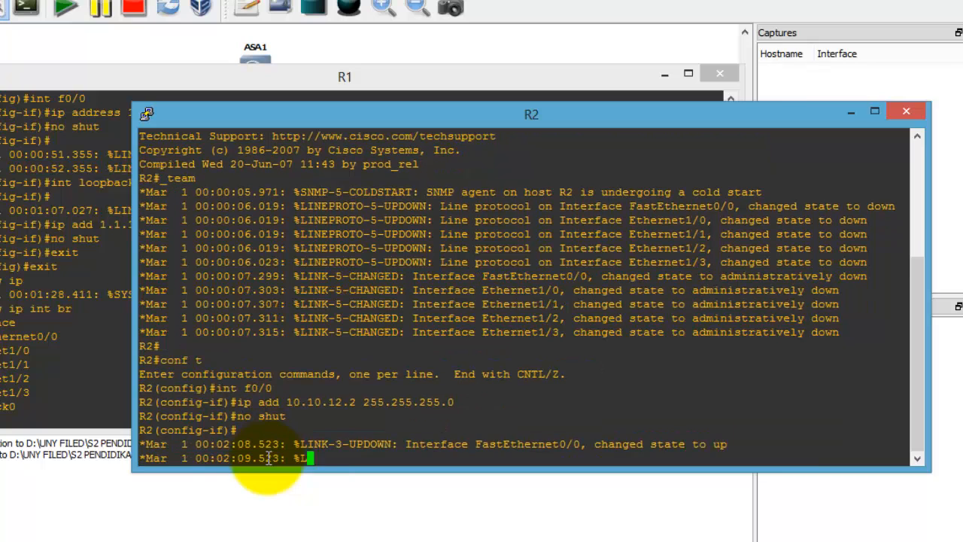
{"action": "type", "text": "exit"}
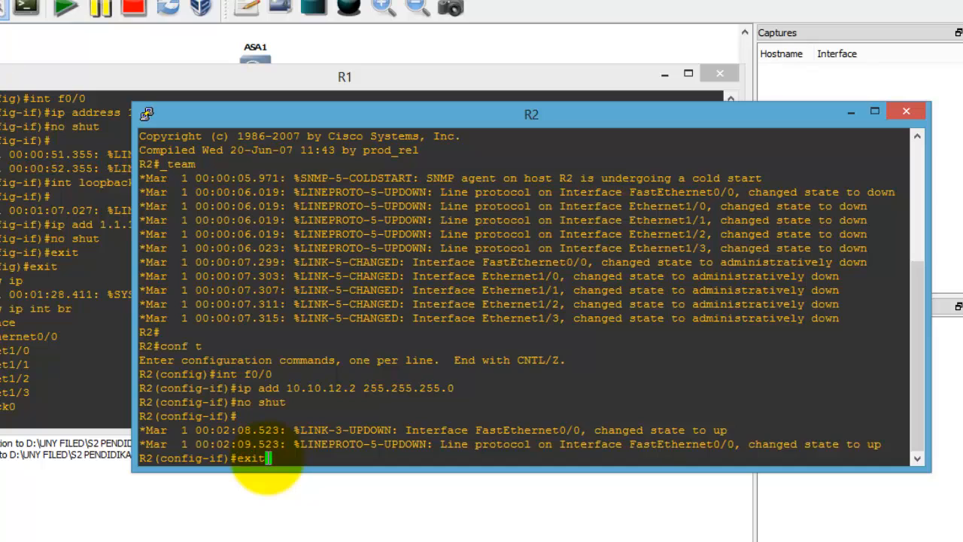
{"action": "key", "text": "Return"}
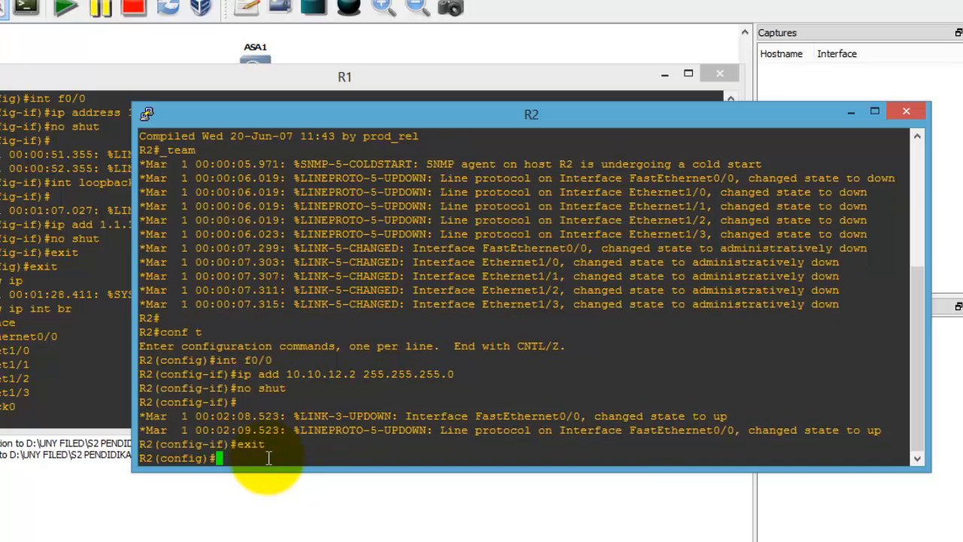
Step: Create R2's Loopback0 with address 2.2.2.2 255.255.255.255 and enable it
{"action": "type", "text": "int lo"}
{"action": "key", "text": "Return"}
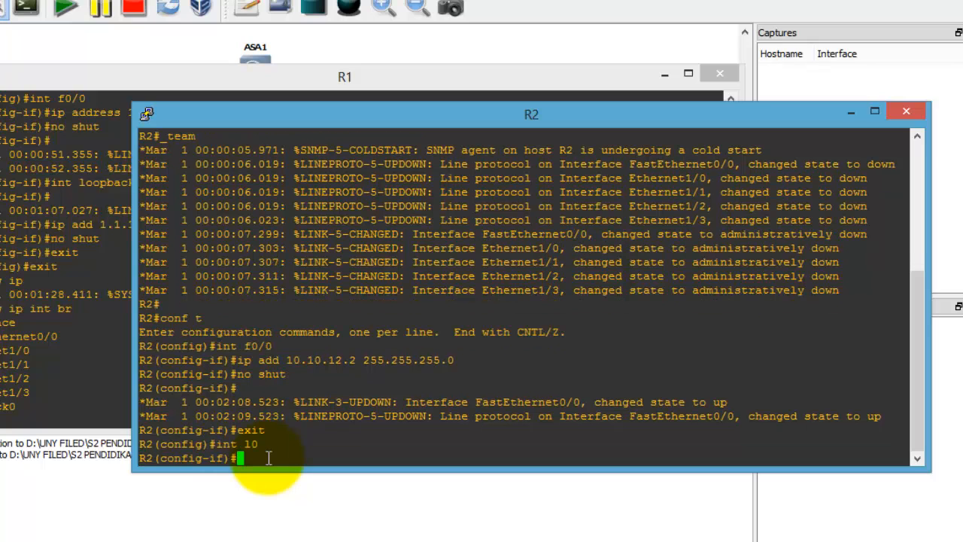
{"action": "type", "text": "ip add"}
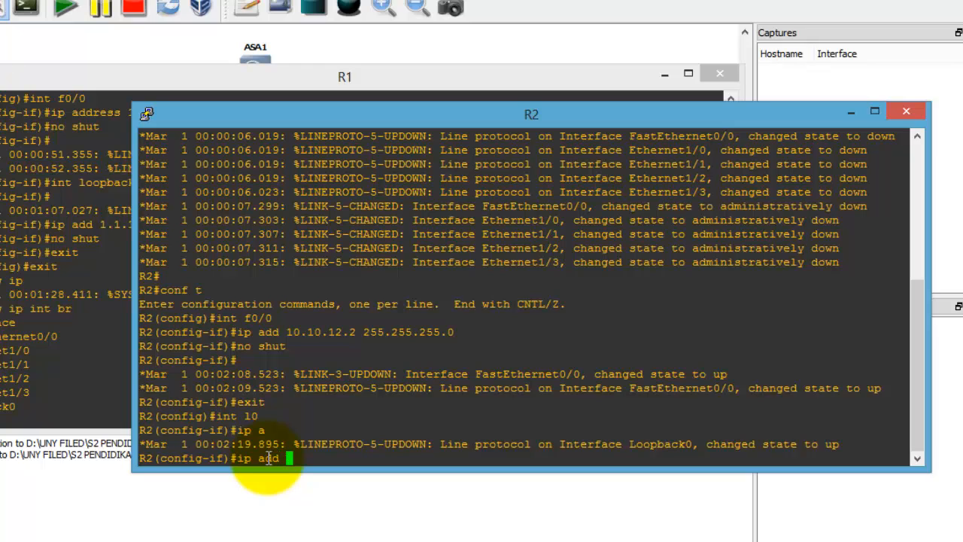
{"action": "type", "text": "2.2.2.2 255.255.255.255.255"}
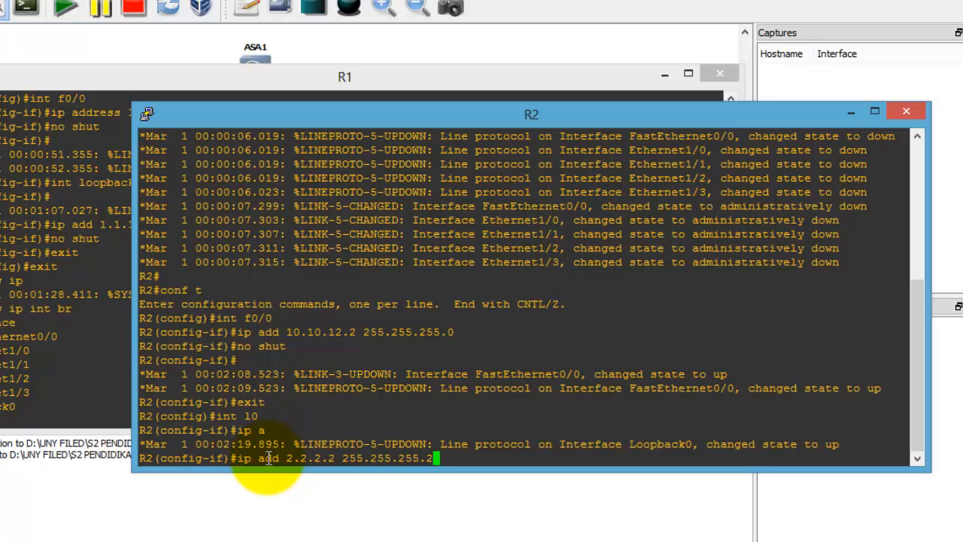
{"action": "key", "text": "Return"}
{"action": "type", "text": "no shut"}
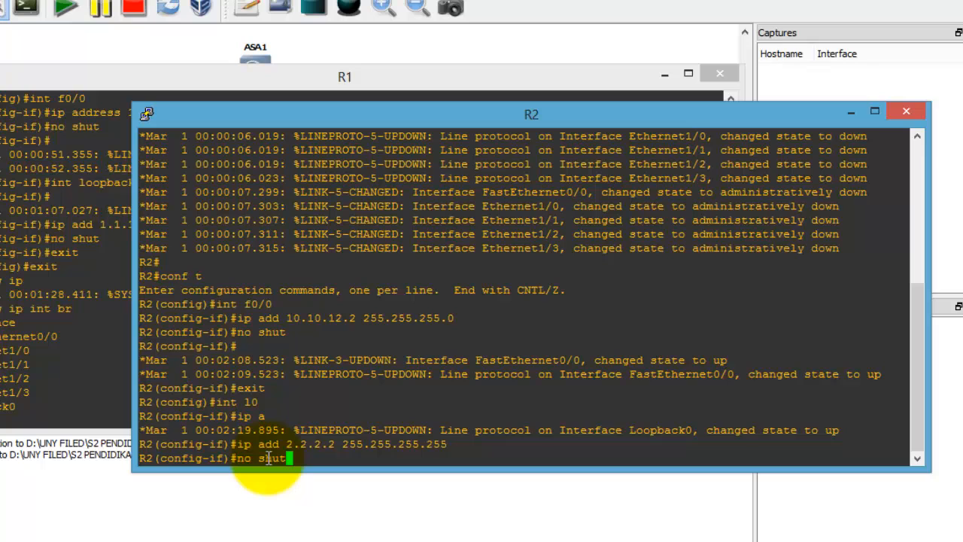
{"action": "key", "text": "Return"}
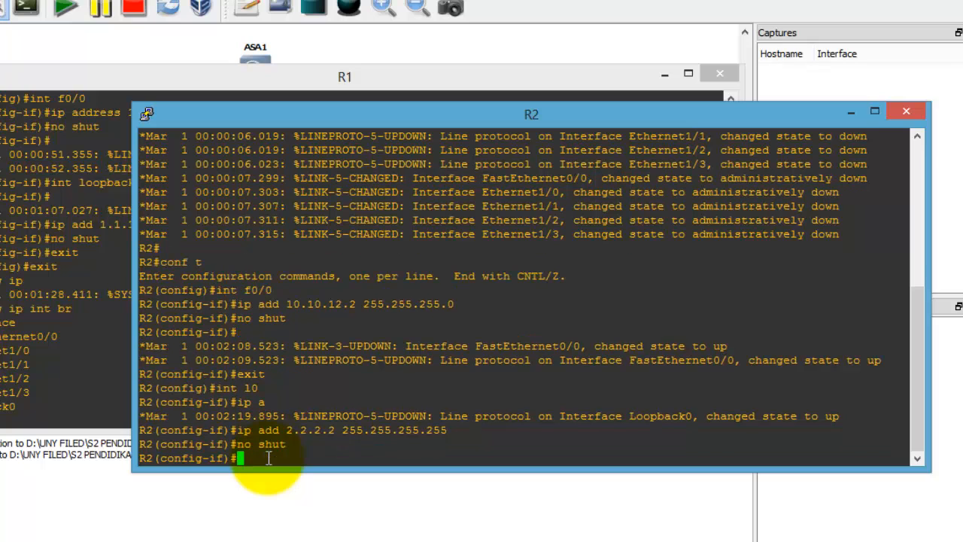
Step: Exit back to the R2# prompt, fixing the mistyped exit commands, and type show ip int br
{"action": "type", "text": "exit wxit"}
{"action": "key", "text": "Return"}
{"action": "key", "text": "Up"}
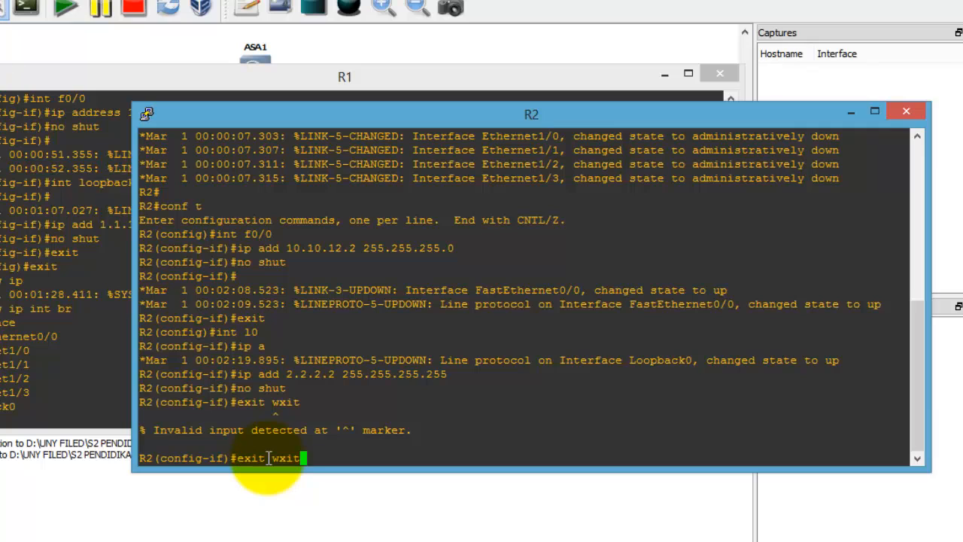
{"action": "key", "text": "BackSpace"}
{"action": "key", "text": "BackSpace"}
{"action": "key", "text": "BackSpace"}
{"action": "key", "text": "BackSpace"}
{"action": "key", "text": "BackSpace"}
{"action": "key", "text": "Return"}
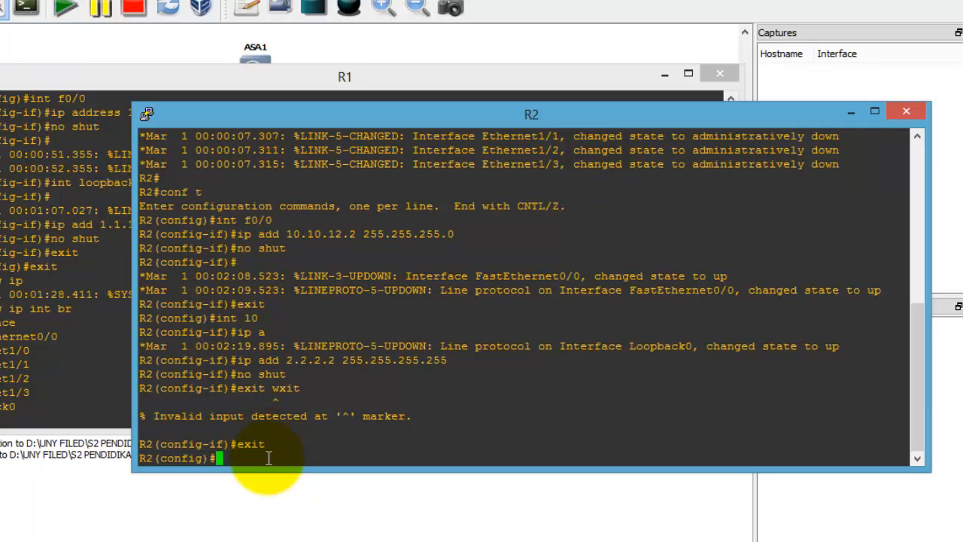
{"action": "type", "text": "exit"}
{"action": "key", "text": "Return"}
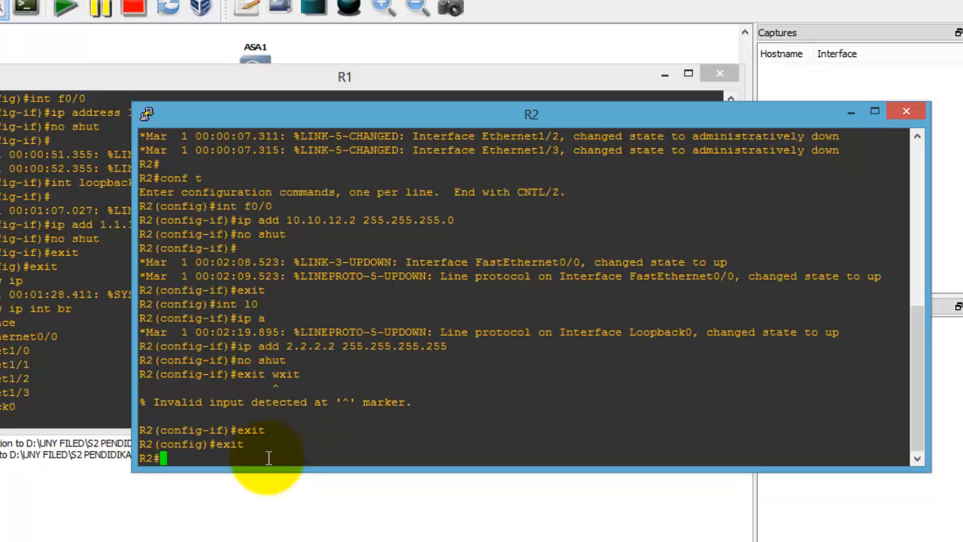
{"action": "type", "text": "show ip"}
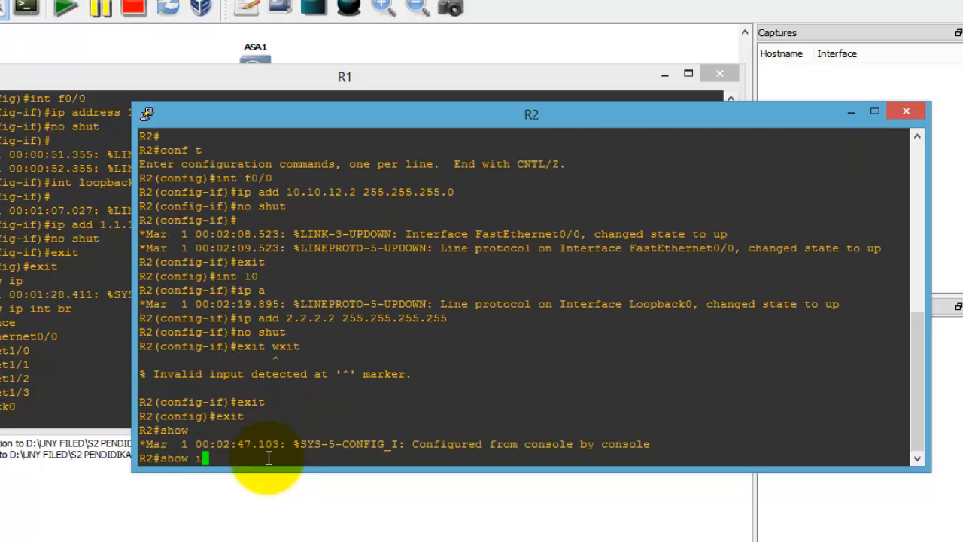
{"action": "type", "text": " int br"}
Step: Run show ip int br on R2, highlight the interface table, then switch back to R1's console
{"action": "key", "text": "Return"}
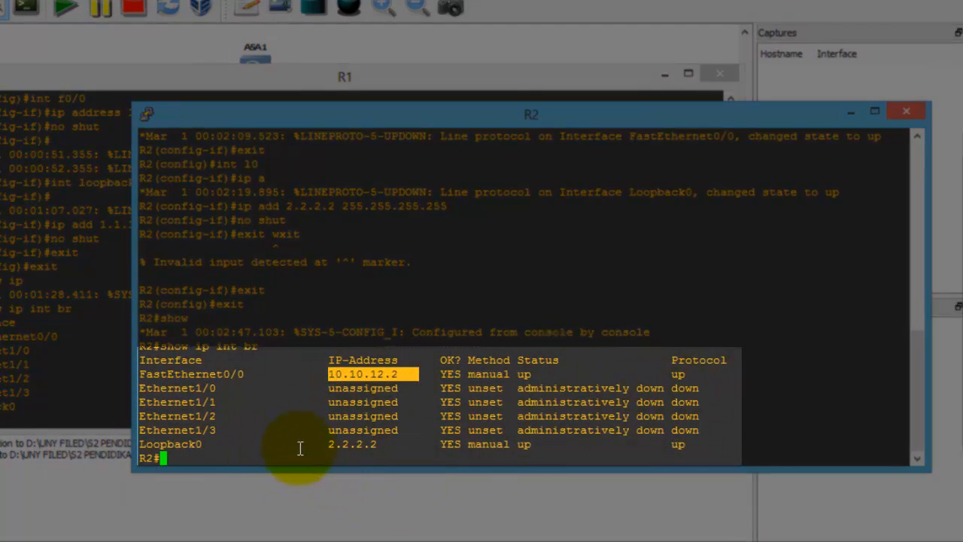
{"action": "left_click_drag", "start_coordinate": [331, 445], "coordinate": [688, 444]}
{"action": "left_click", "coordinate": [629, 448]}
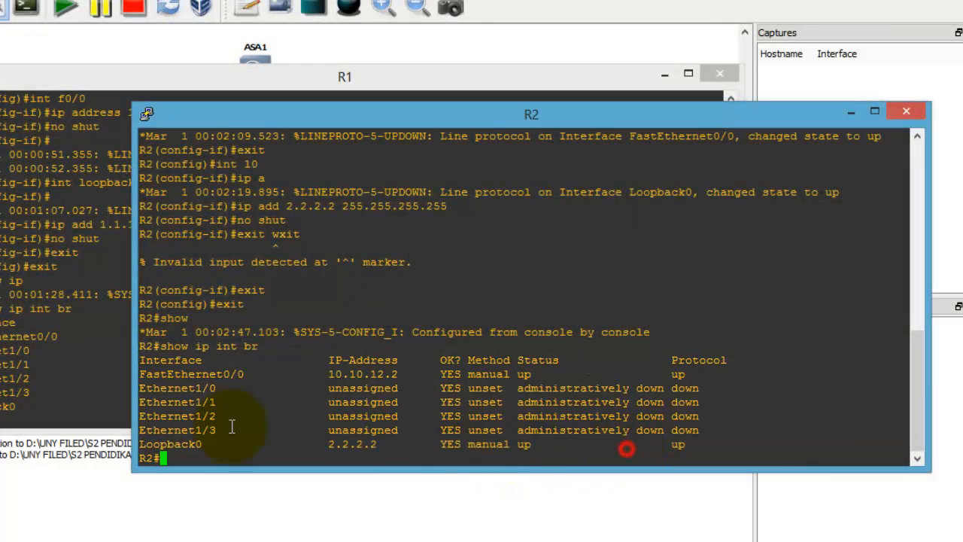
{"action": "left_click", "coordinate": [62, 342]}
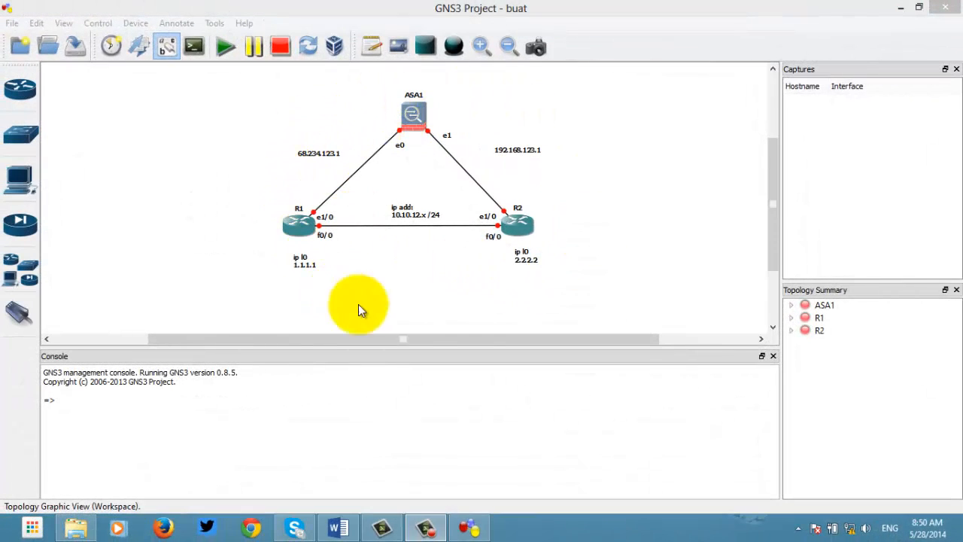
Step: Power on ASA1, minimize its QEMU boot window, and open its console
{"action": "left_click_drag", "start_coordinate": [775, 207], "coordinate": [775, 204]}
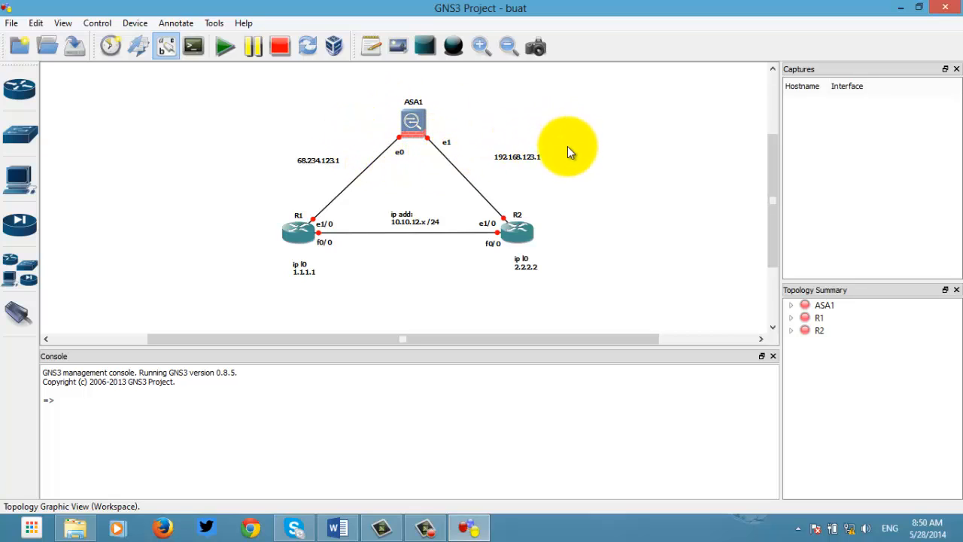
{"action": "right_click", "coordinate": [418, 124]}
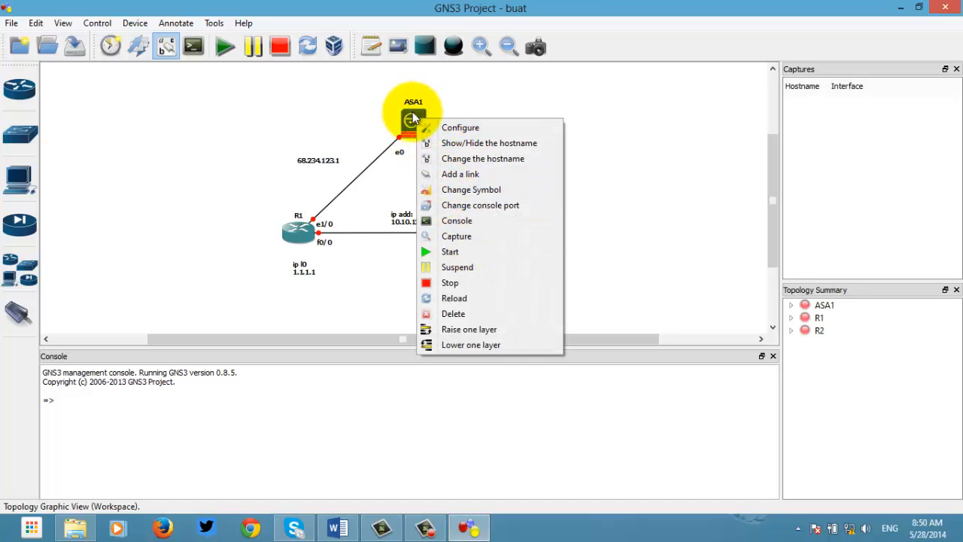
{"action": "left_click", "coordinate": [447, 252]}
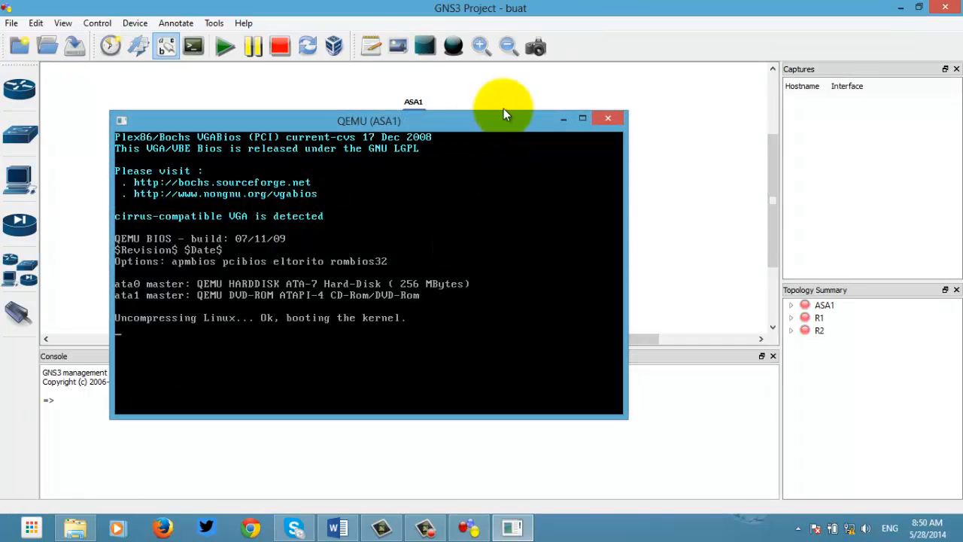
{"action": "left_click", "coordinate": [563, 119]}
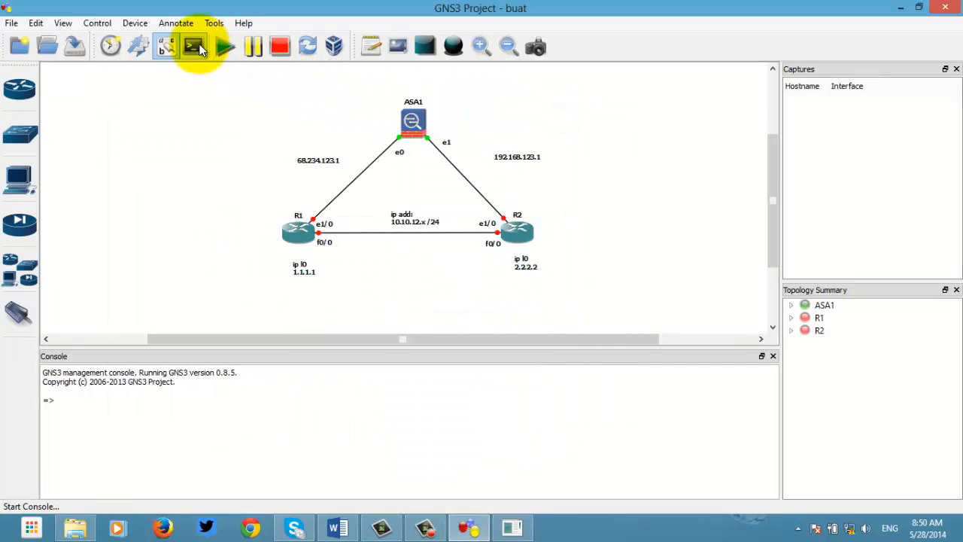
{"action": "right_click", "coordinate": [420, 115]}
{"action": "left_click", "coordinate": [489, 216]}
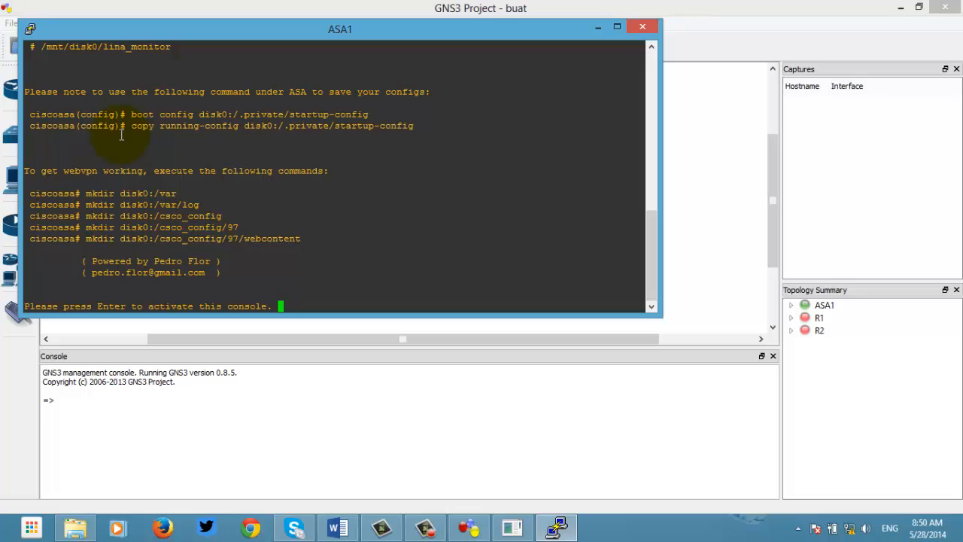
Step: Paste and run cd /mnt/disk0, then /mnt/disk0/lina_monitor at ASA1's Linux prompt
{"action": "scroll", "coordinate": [115, 114], "scroll_direction": "up", "scroll_amount": 4}
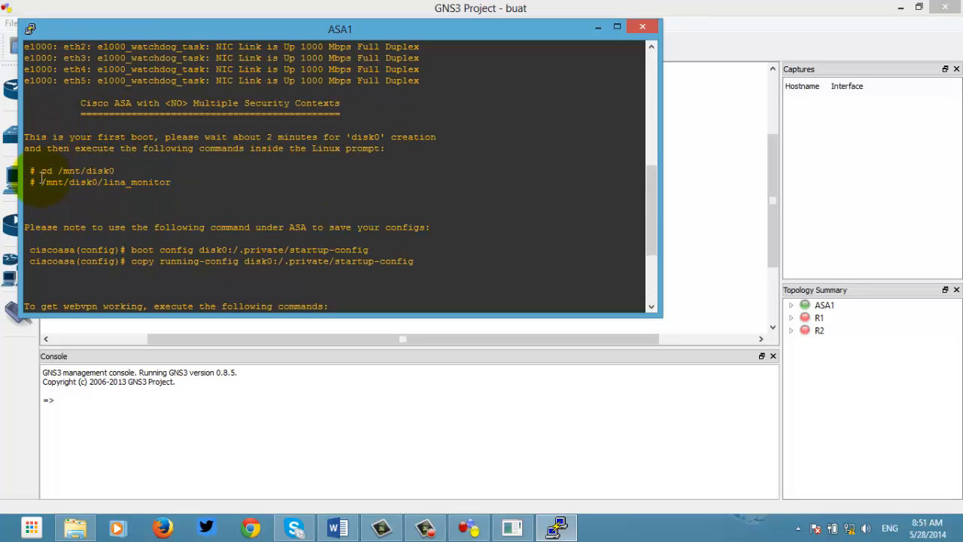
{"action": "left_click_drag", "start_coordinate": [41, 171], "coordinate": [100, 169]}
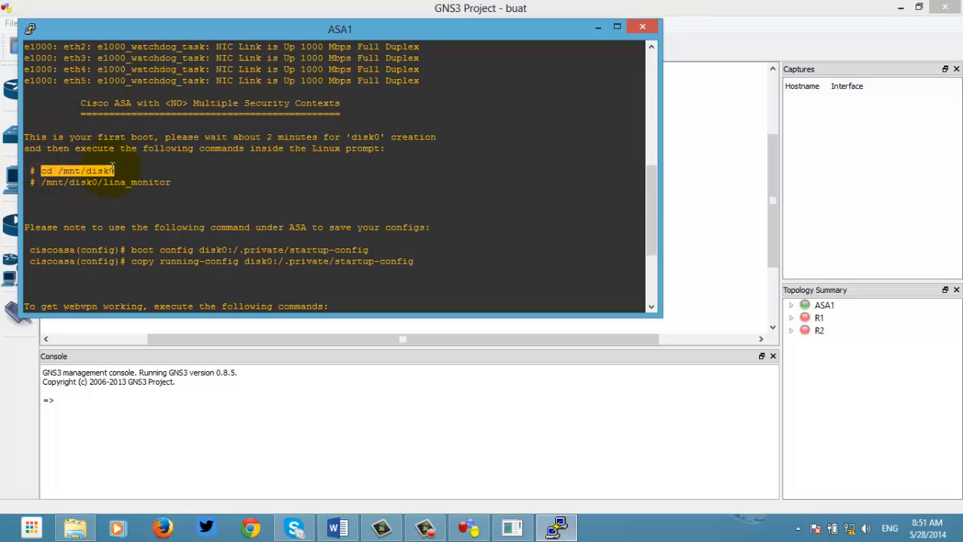
{"action": "right_click", "coordinate": [105, 170]}
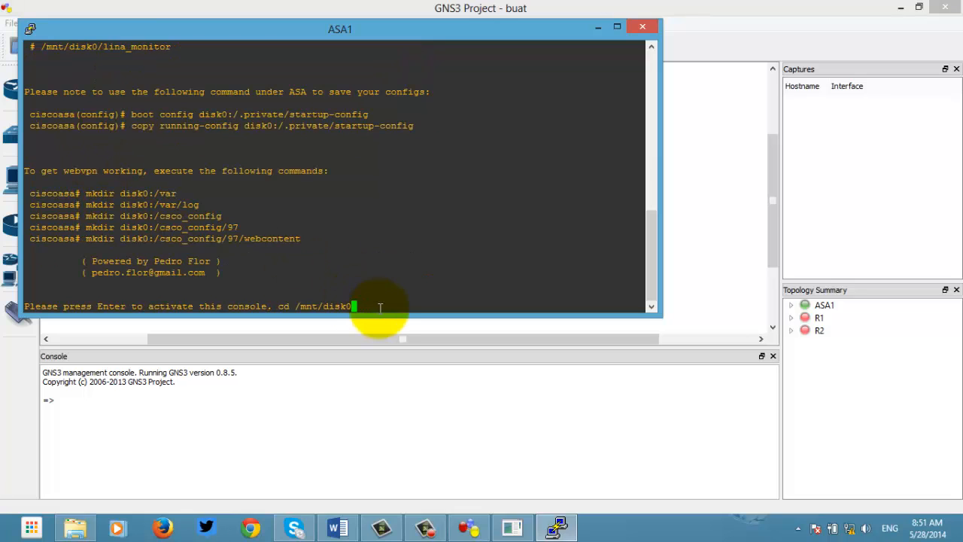
{"action": "key", "text": "Return"}
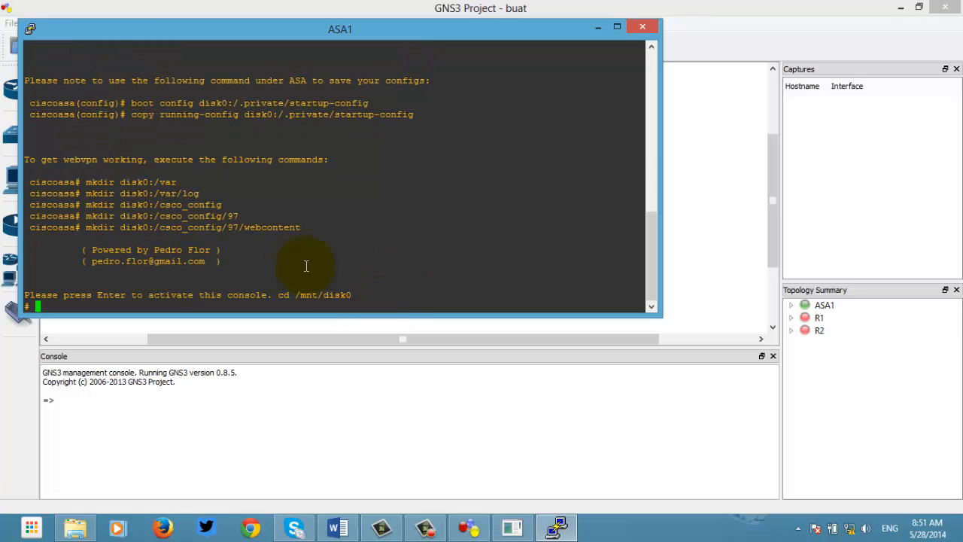
{"action": "scroll", "coordinate": [127, 155], "scroll_direction": "up", "scroll_amount": 4}
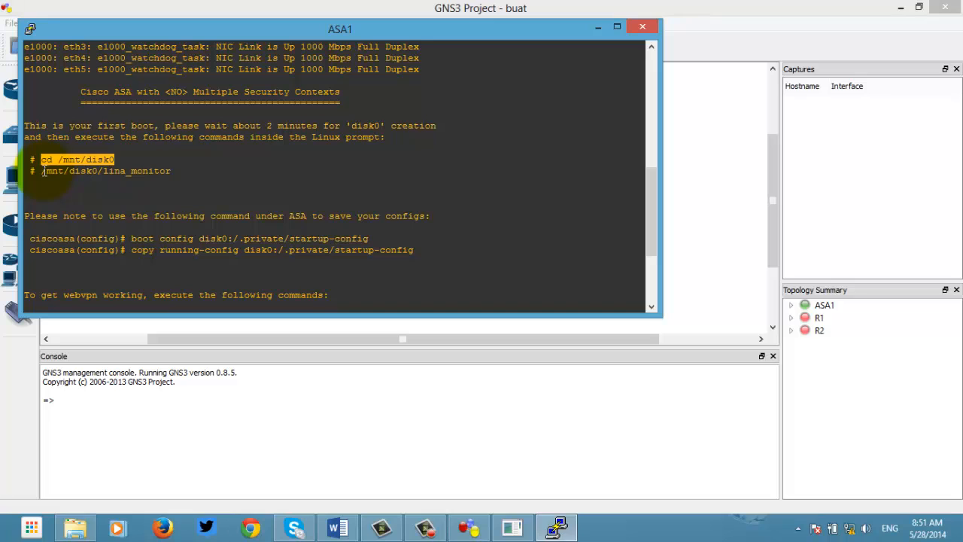
{"action": "left_click_drag", "start_coordinate": [43, 170], "coordinate": [171, 171]}
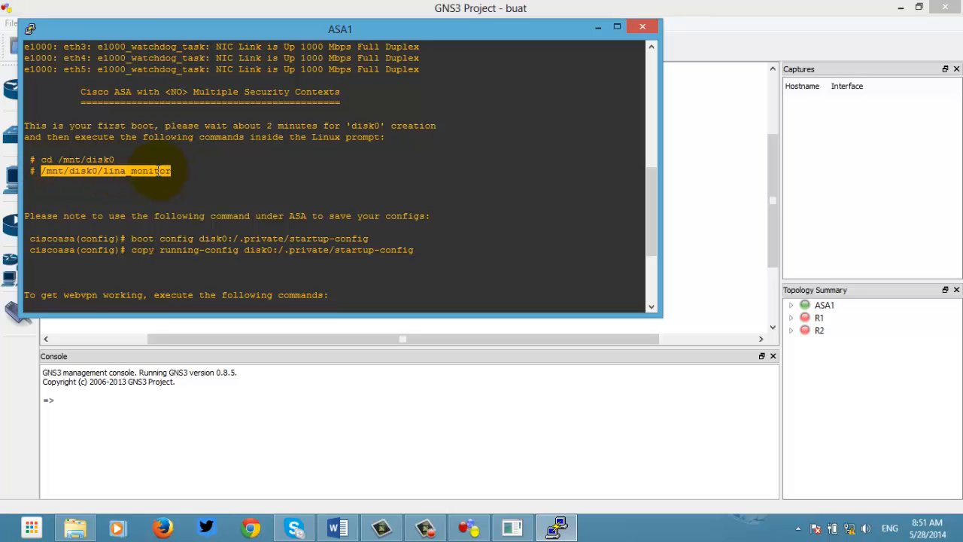
{"action": "right_click", "coordinate": [158, 171]}
{"action": "key", "text": "Return"}
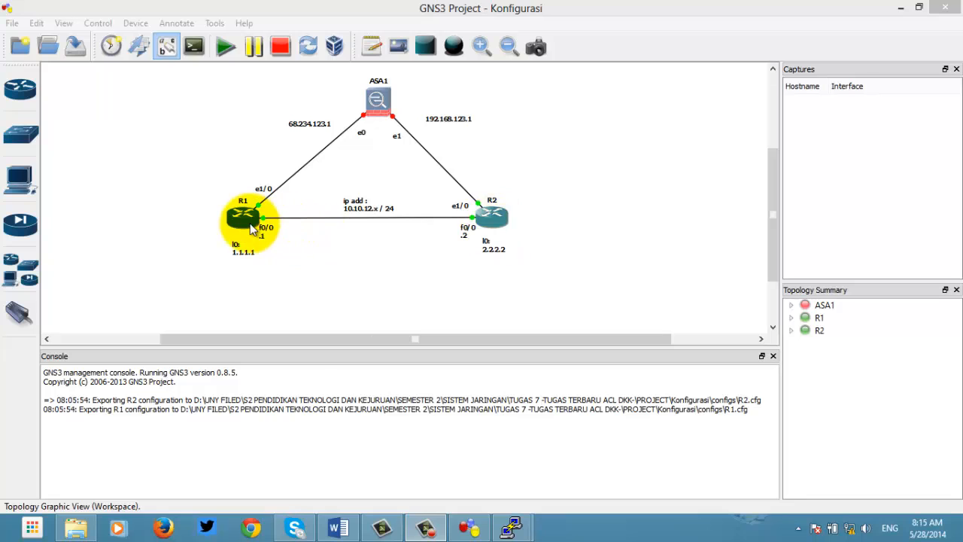
Step: Start ASA1 in the Konfigurasi project, open its console, and move the window aside
{"action": "right_click", "coordinate": [379, 102]}
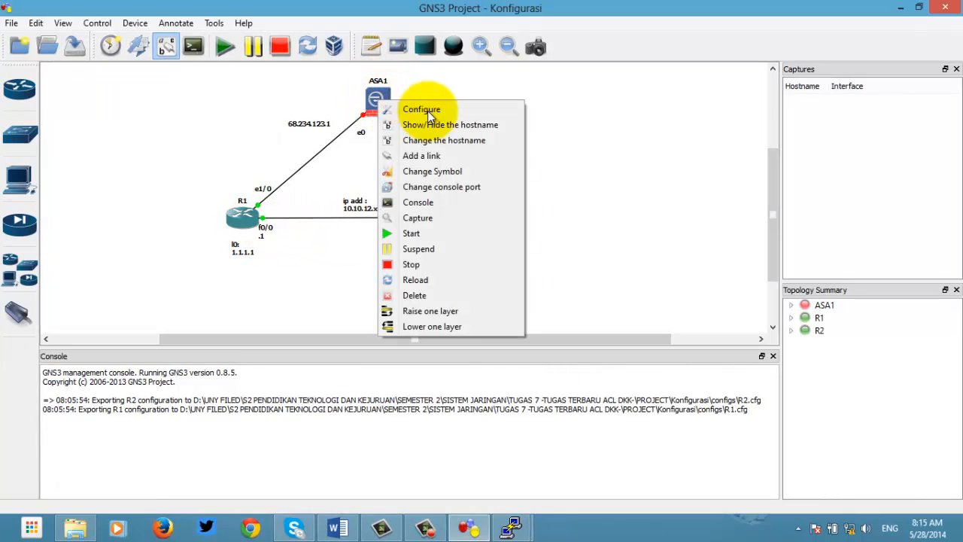
{"action": "left_click", "coordinate": [439, 230]}
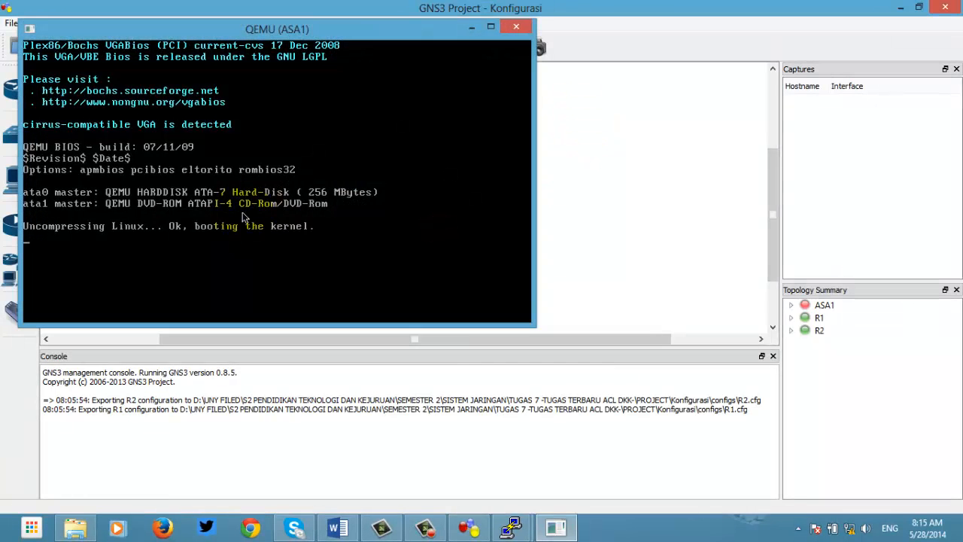
{"action": "left_click", "coordinate": [470, 29]}
{"action": "right_click", "coordinate": [378, 99]}
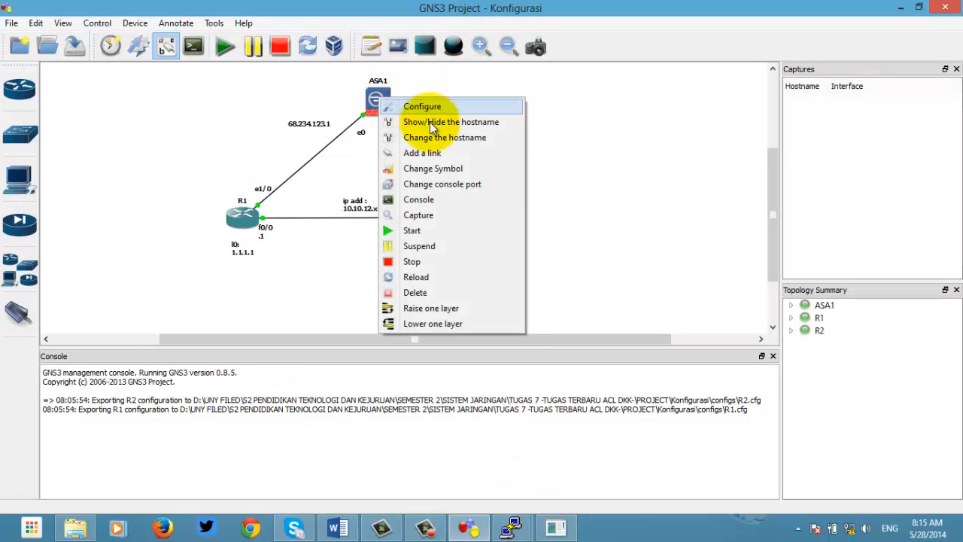
{"action": "left_click", "coordinate": [430, 203]}
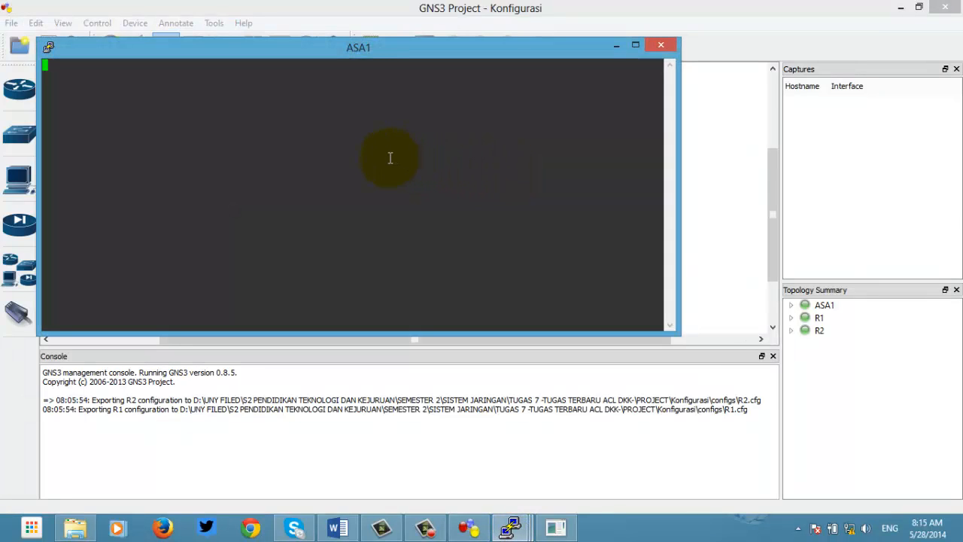
{"action": "left_click_drag", "start_coordinate": [387, 50], "coordinate": [452, 87]}
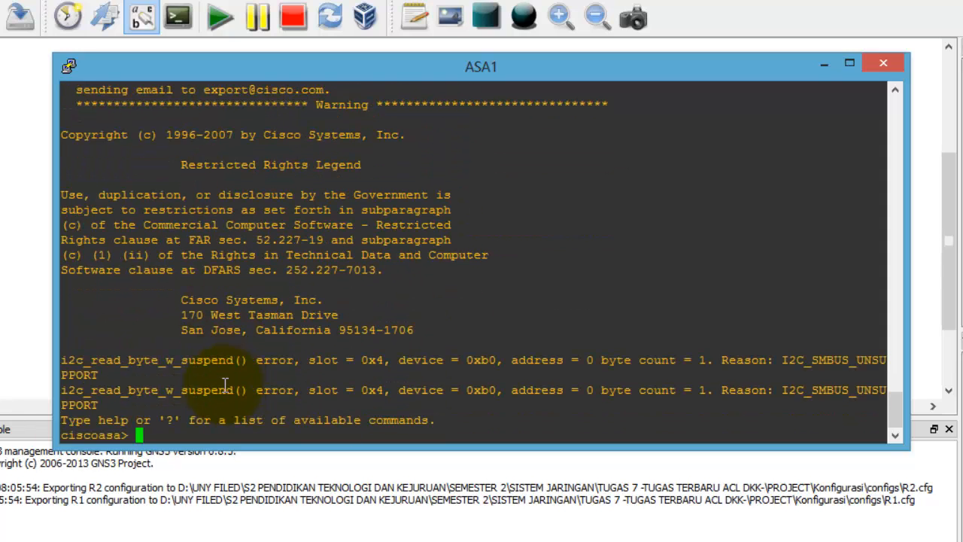
Step: Enter privileged mode on ASA1 with en and an empty enable password
{"action": "type", "text": "en"}
{"action": "key", "text": "Return"}
{"action": "key", "text": "Return"}
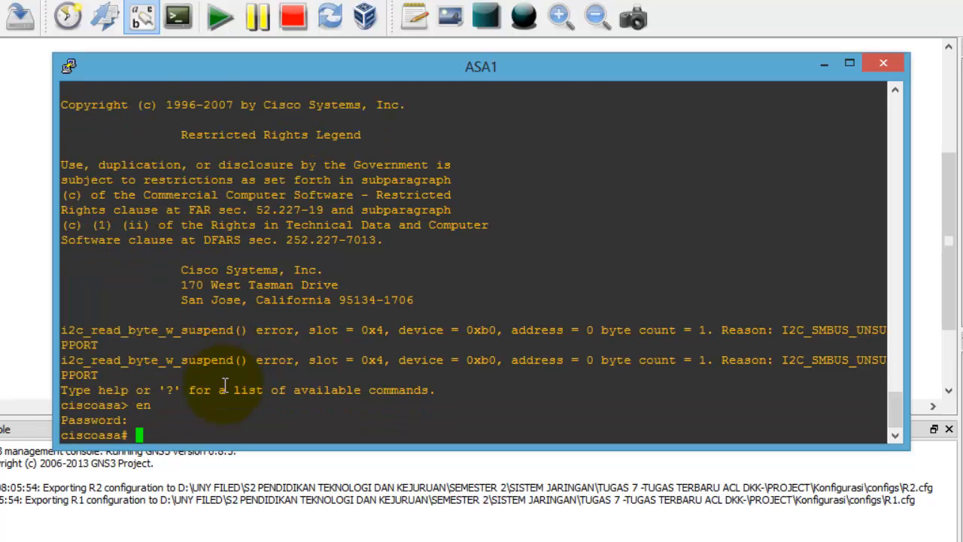
{"action": "key", "text": "Return"}
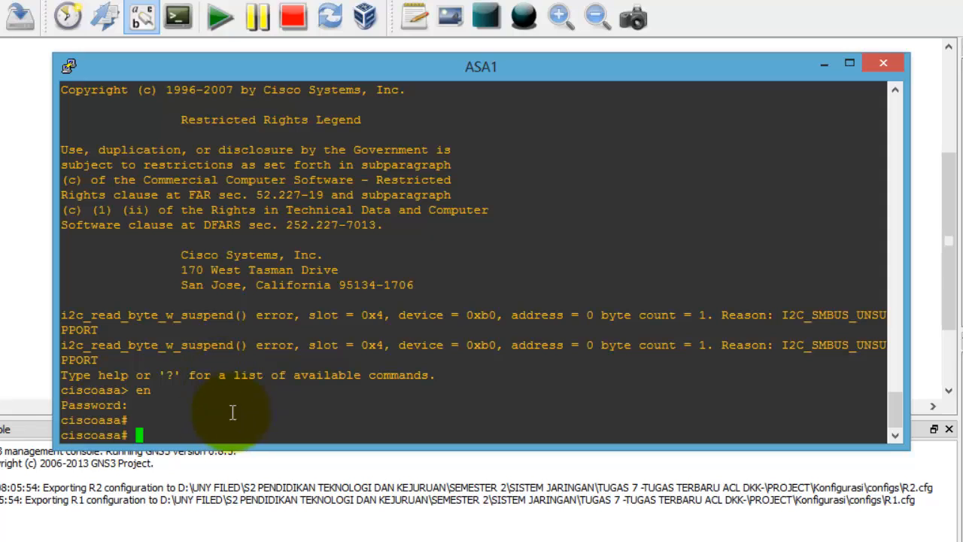
{"action": "double_click", "coordinate": [153, 387]}
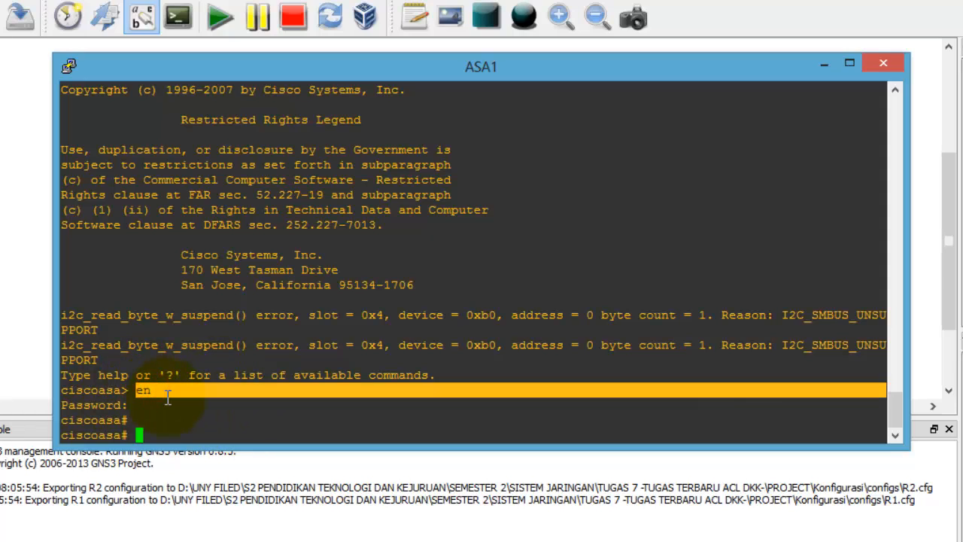
{"action": "left_click", "coordinate": [165, 396]}
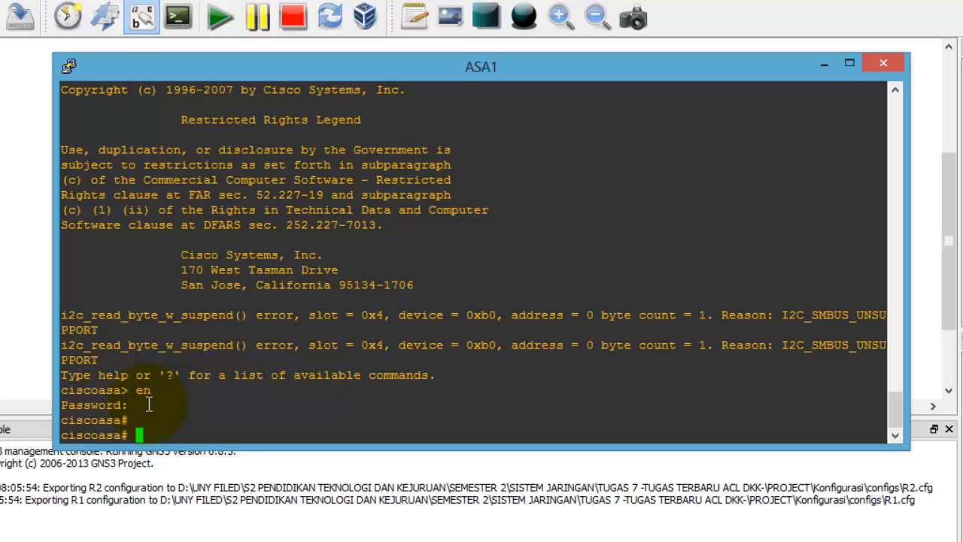
Step: Configure Ethernet0/0 with 68.234.123.1 255.255.255.0, enable it, and name it outside
{"action": "type", "text": "conf t"}
{"action": "key", "text": "Return"}
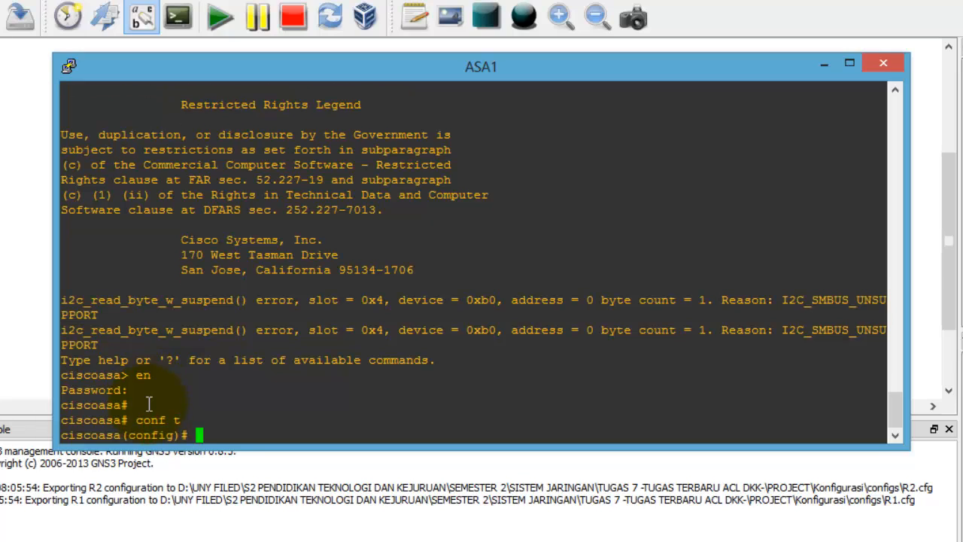
{"action": "type", "text": "int e0/0"}
{"action": "key", "text": "Return"}
{"action": "type", "text": "ip add "}
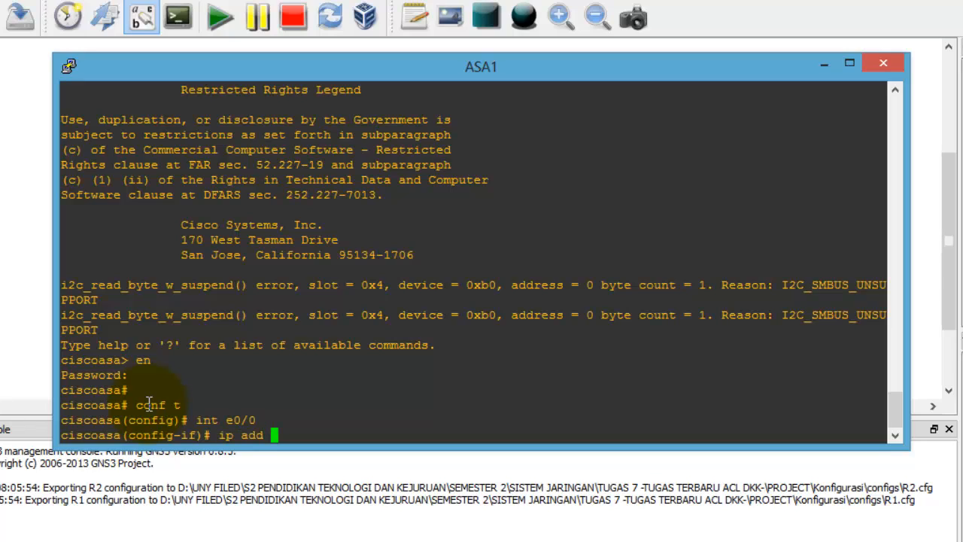
{"action": "type", "text": "68.234.123.1 "}
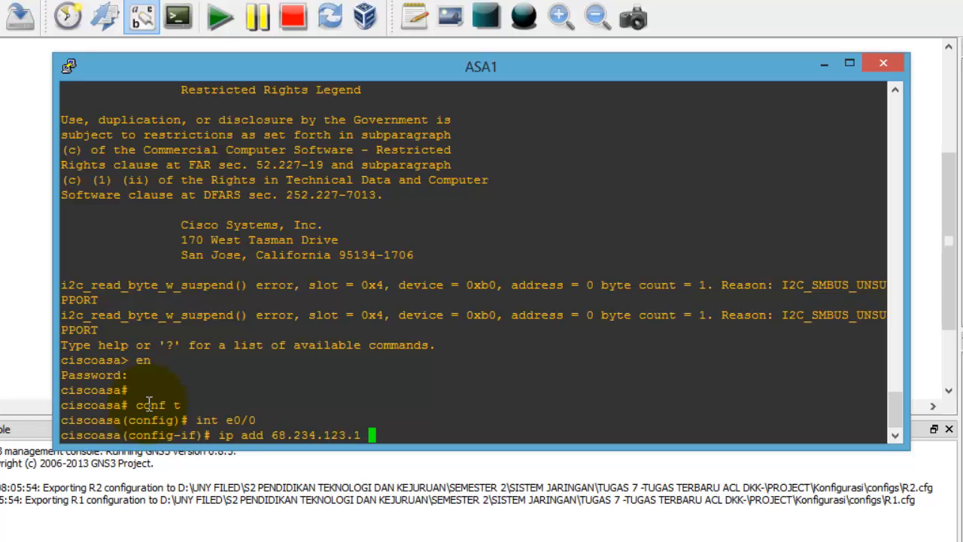
{"action": "type", "text": "255.255.255.0"}
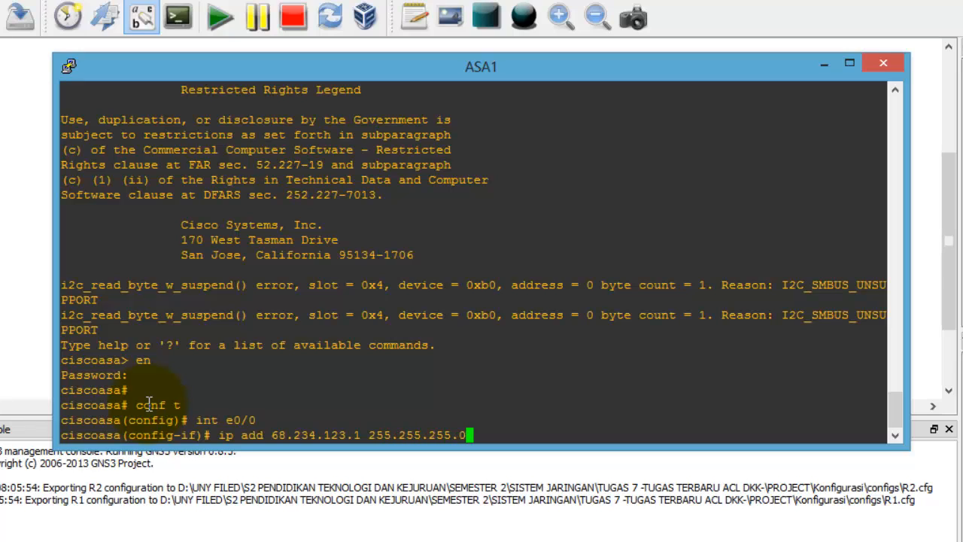
{"action": "key", "text": "Return"}
{"action": "type", "text": "no shut"}
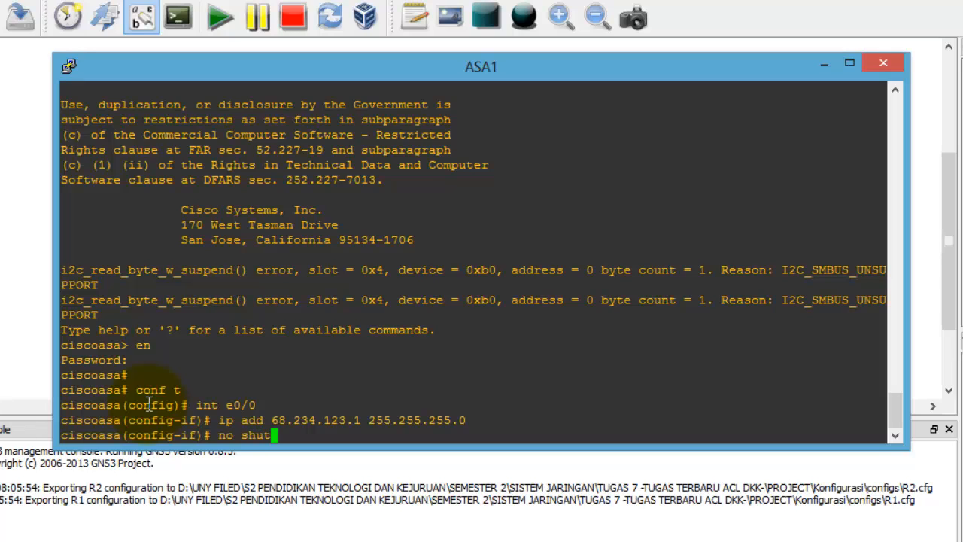
{"action": "key", "text": "Return"}
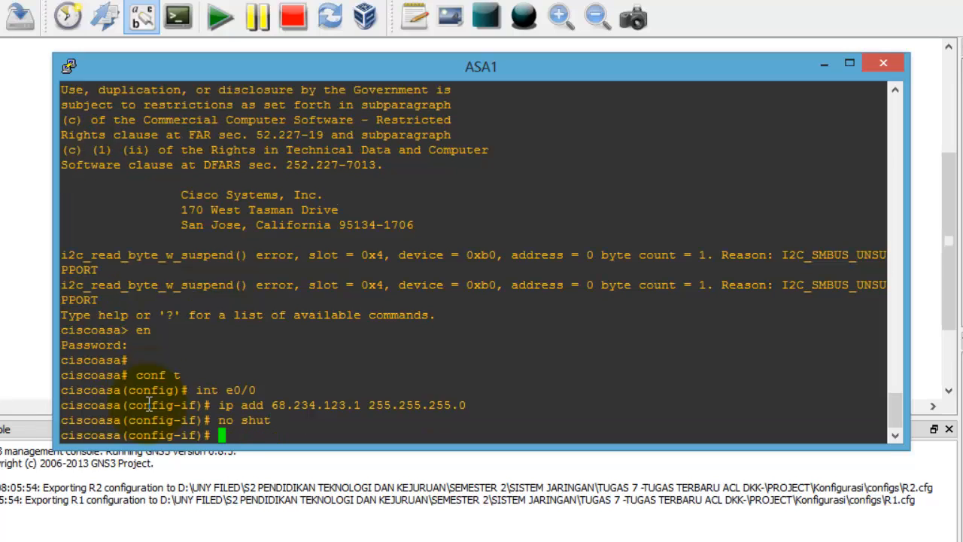
{"action": "type", "text": "nameif outside"}
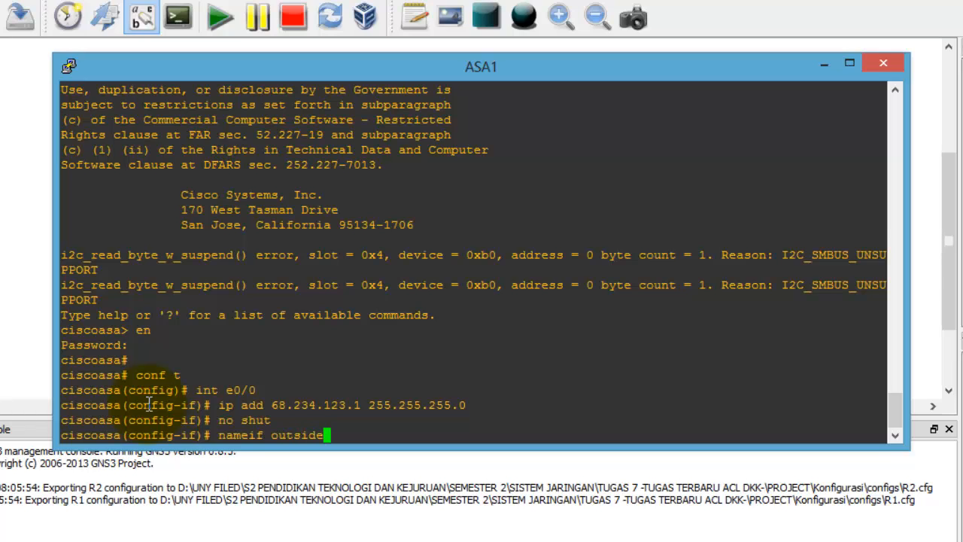
{"action": "key", "text": "Return"}
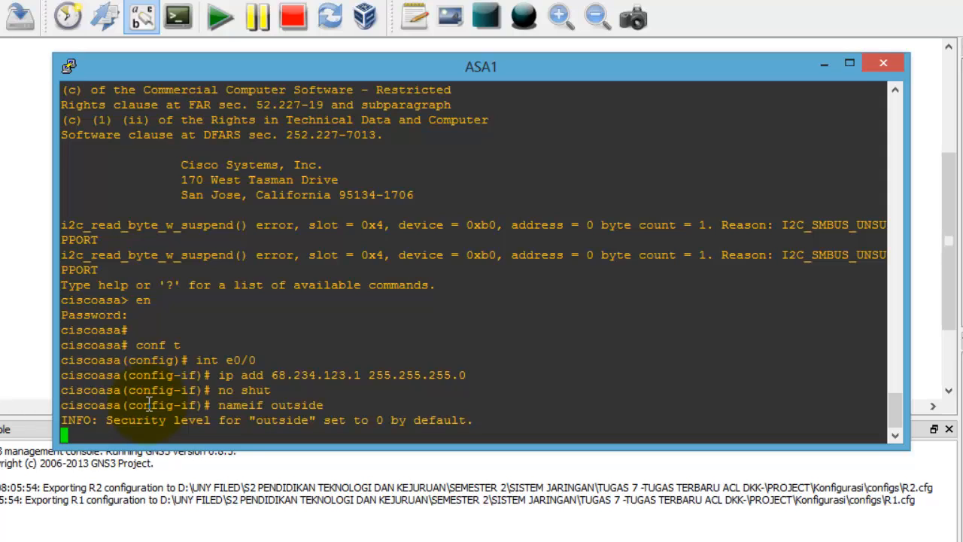
Step: Configure Ethernet0/1 with 192.168.123.1 255.255.255.0, enable it, and name it inside
{"action": "key", "text": "Return"}
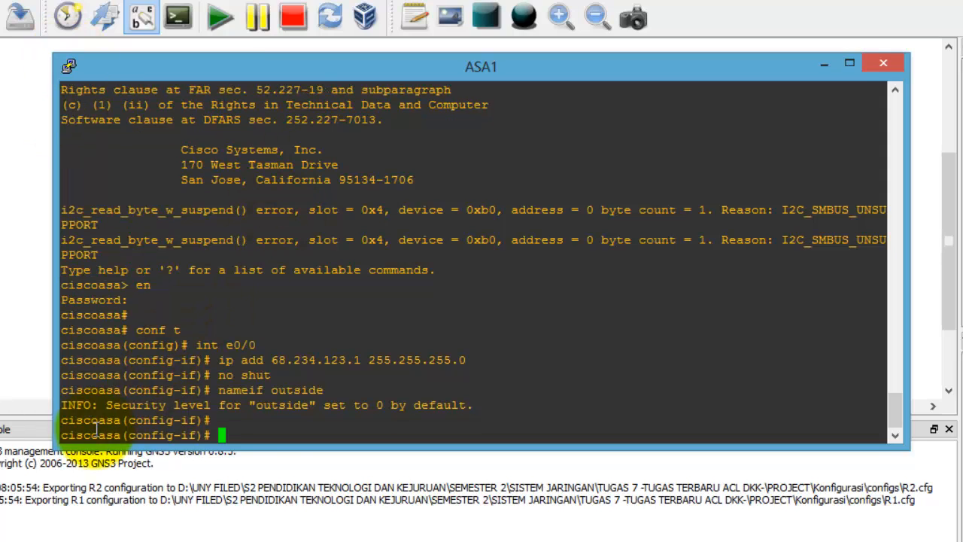
{"action": "type", "text": "int "}
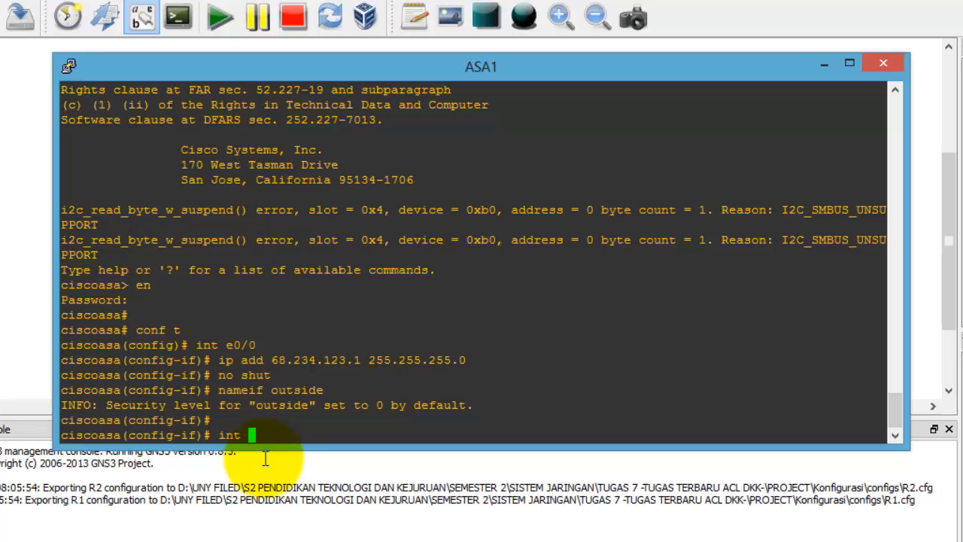
{"action": "type", "text": "3"}
{"action": "type", "text": "0/1"}
{"action": "key", "text": "BackSpace"}
{"action": "key", "text": "BackSpace"}
{"action": "key", "text": "BackSpace"}
{"action": "key", "text": "BackSpace"}
{"action": "type", "text": "e0/1"}
{"action": "key", "text": "Return"}
{"action": "type", "text": "ip add "}
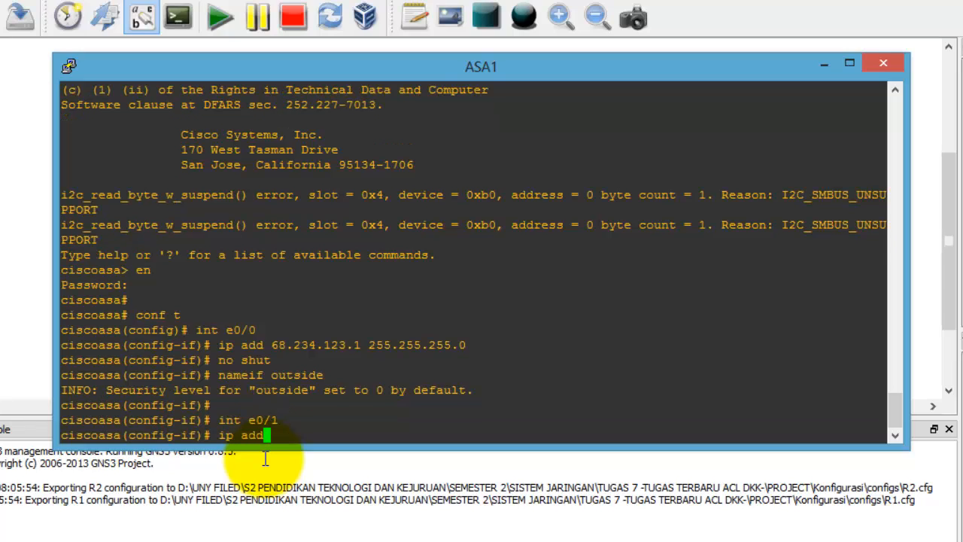
{"action": "type", "text": "192.168."}
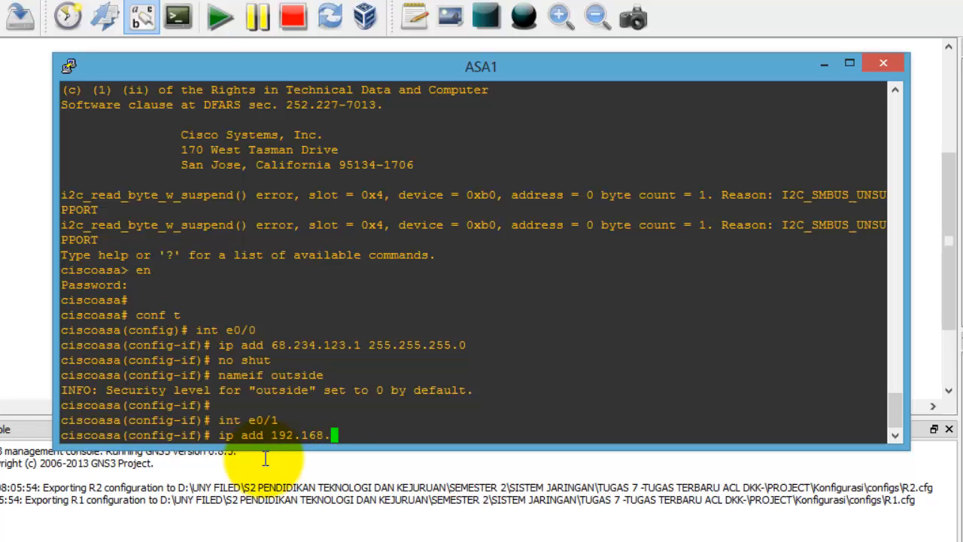
{"action": "type", "text": "123.1 255.255.255."}
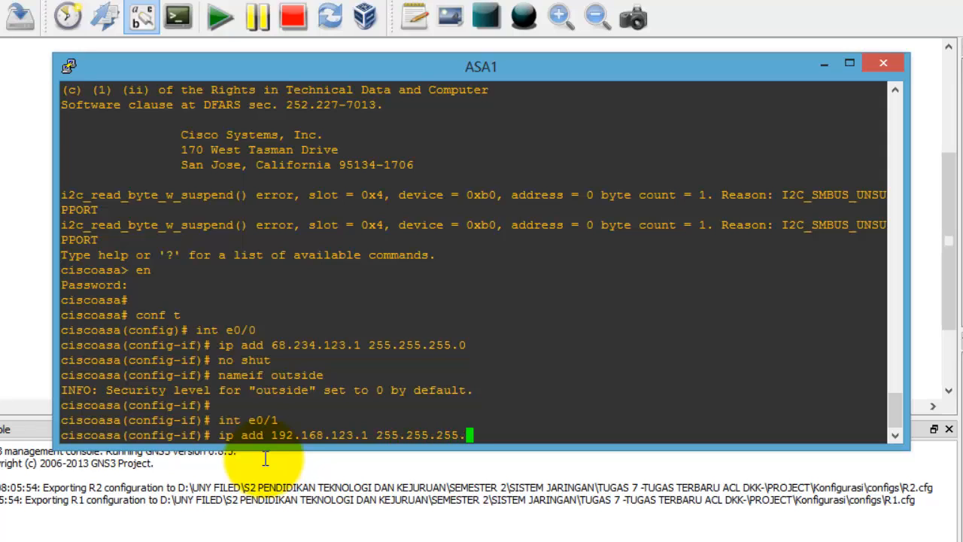
{"action": "type", "text": "0"}
{"action": "key", "text": "Return"}
{"action": "type", "text": "no "}
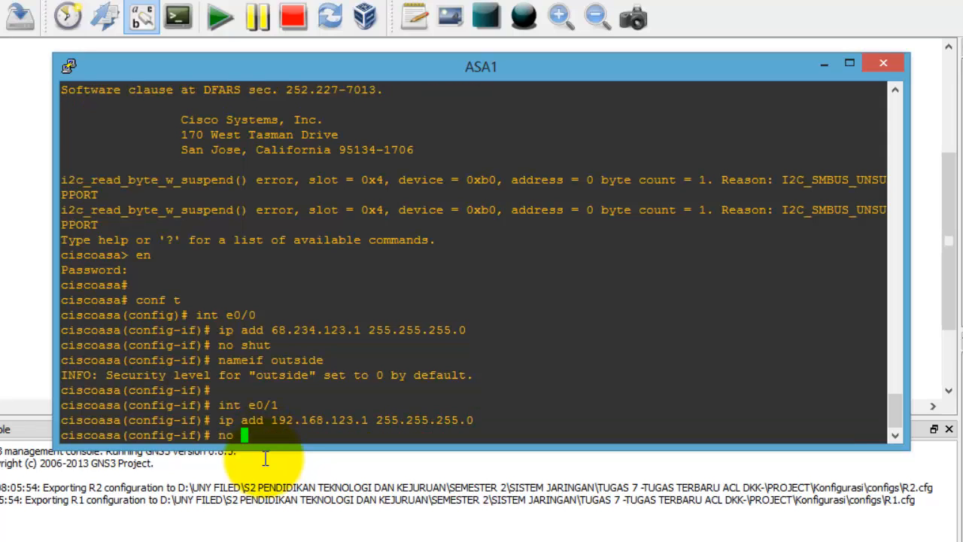
{"action": "type", "text": "shut"}
{"action": "key", "text": "Return"}
{"action": "type", "text": "ne"}
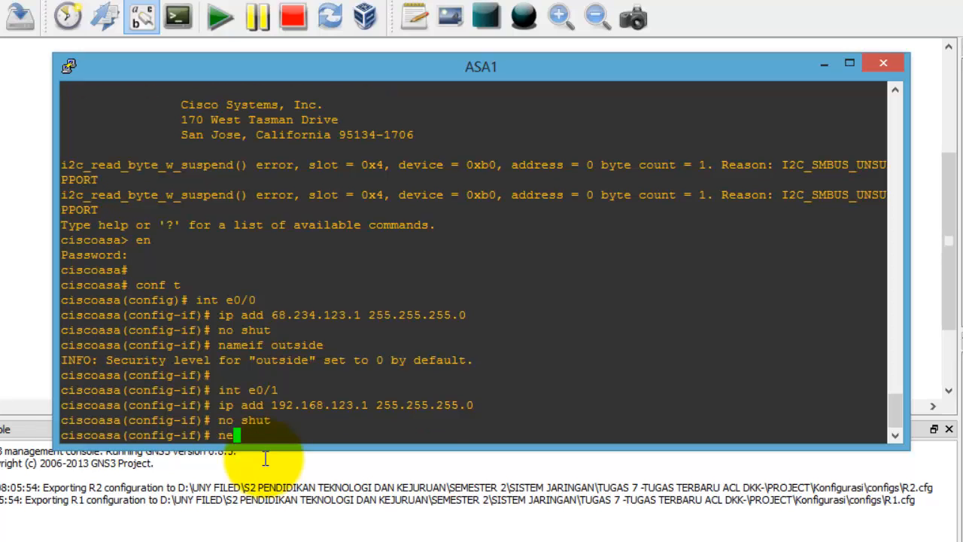
{"action": "key", "text": "BackSpace"}
{"action": "type", "text": "ameif inside"}
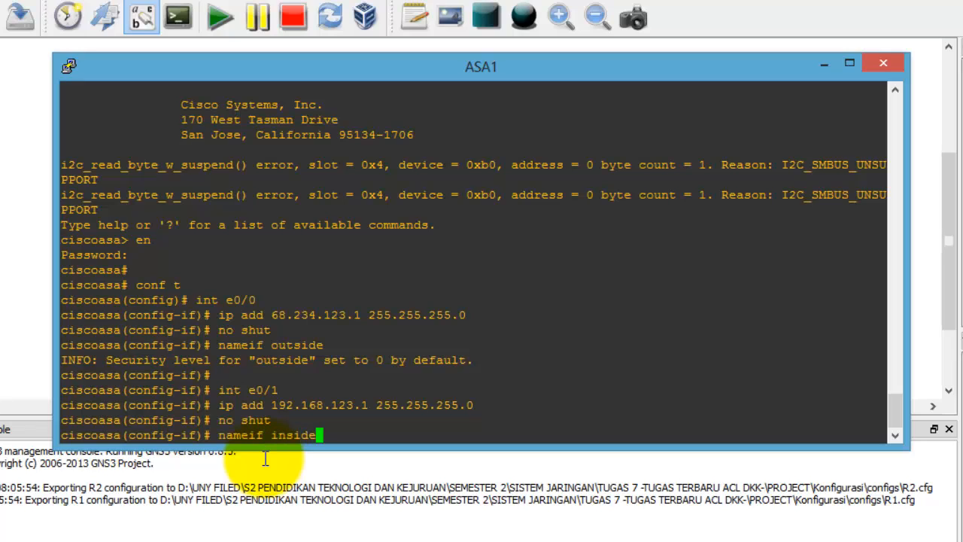
{"action": "key", "text": "Return"}
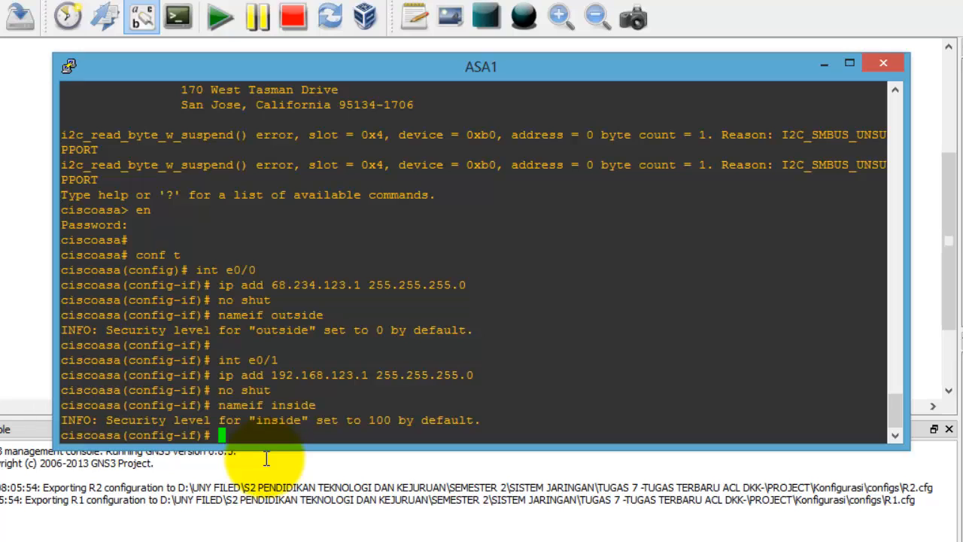
Step: Exit twice back to the ciscoasa# prompt and type sh int ip brief
{"action": "type", "text": "exit"}
{"action": "key", "text": "Return"}
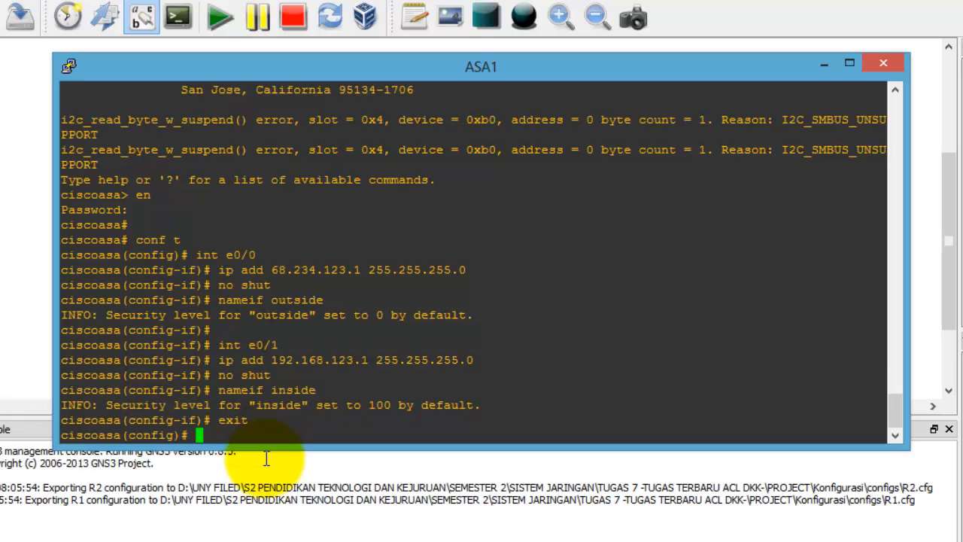
{"action": "type", "text": "exit"}
{"action": "key", "text": "Return"}
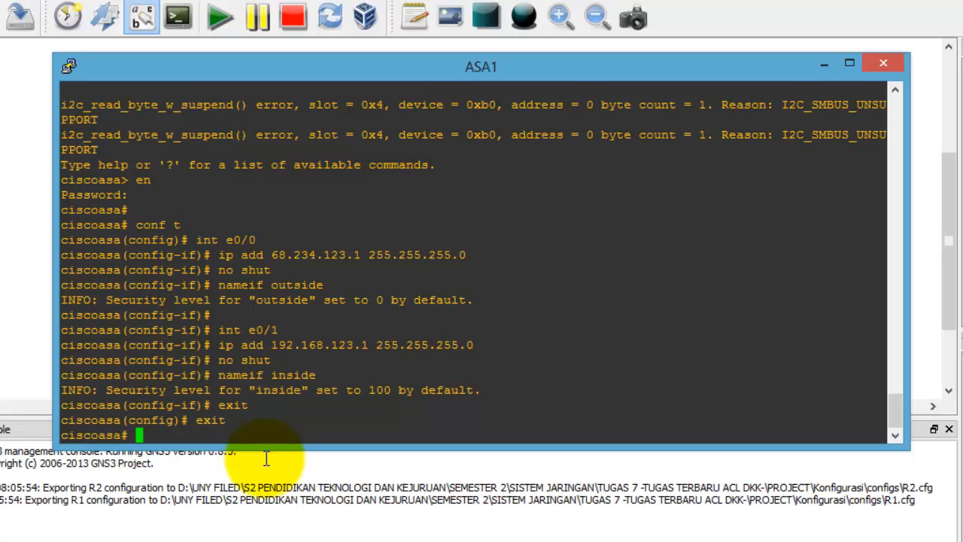
{"action": "type", "text": "sh int ip brief"}
Step: Show the interface IP brief and highlight the up Ethernet0/0 and Ethernet0/1 rows
{"action": "key", "text": "Return"}
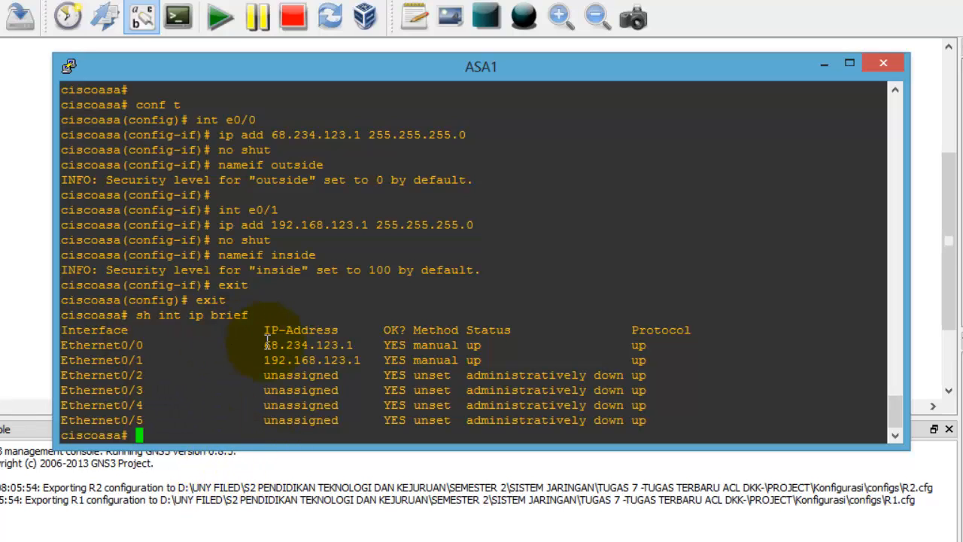
{"action": "left_click_drag", "start_coordinate": [263, 345], "coordinate": [646, 362]}
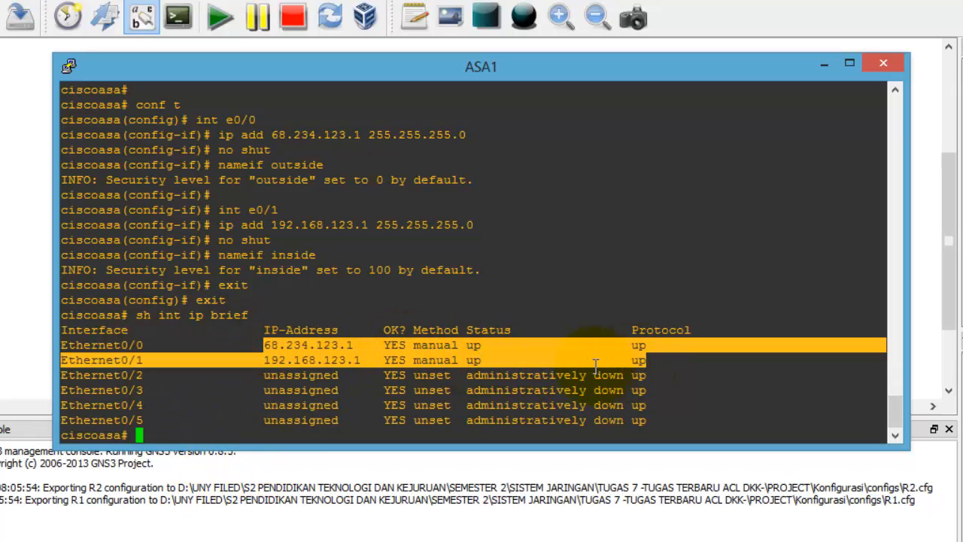
{"action": "double_click", "coordinate": [178, 437]}
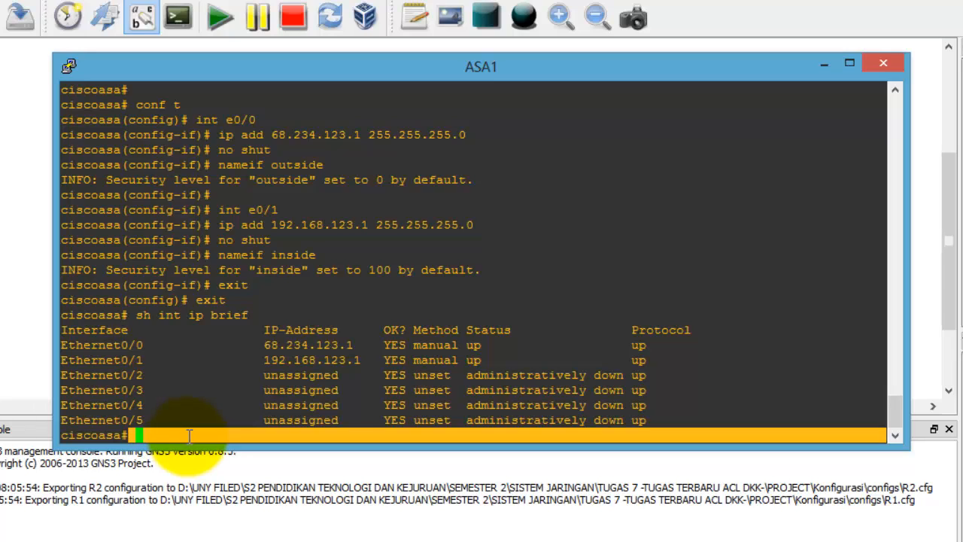
Step: Try setting the domain name at the privileged prompt, which returns an invalid-input error
{"action": "left_click", "coordinate": [182, 437]}
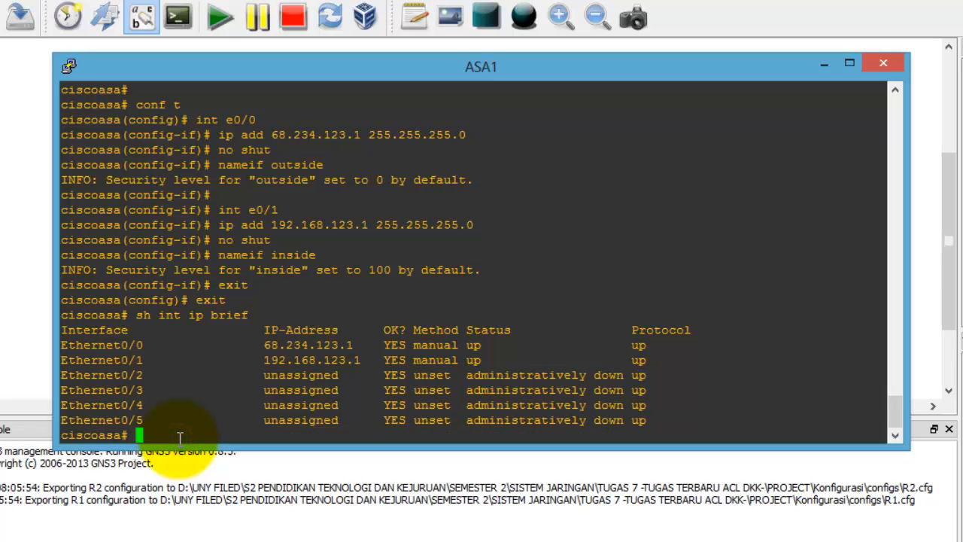
{"action": "type", "text": "domain-name "}
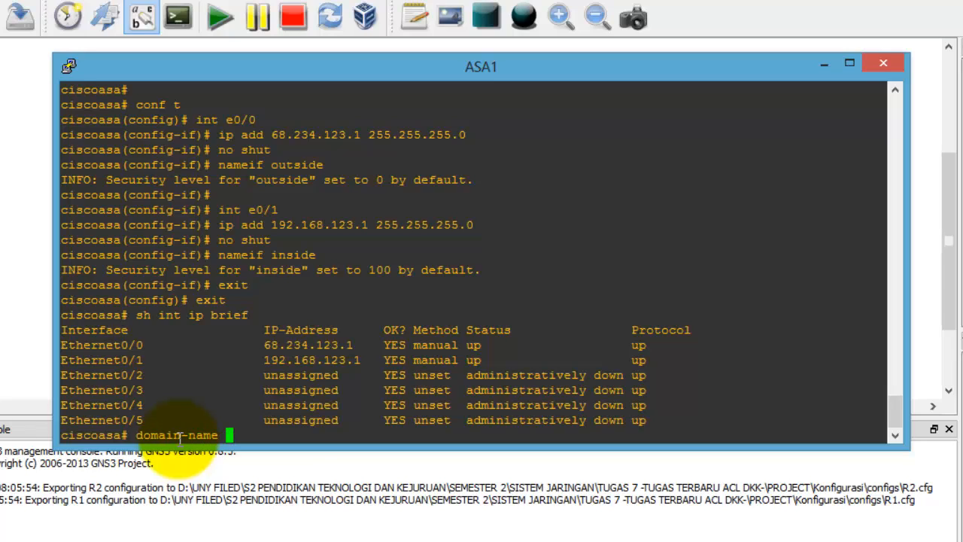
{"action": "type", "text": "nuurwachid.com"}
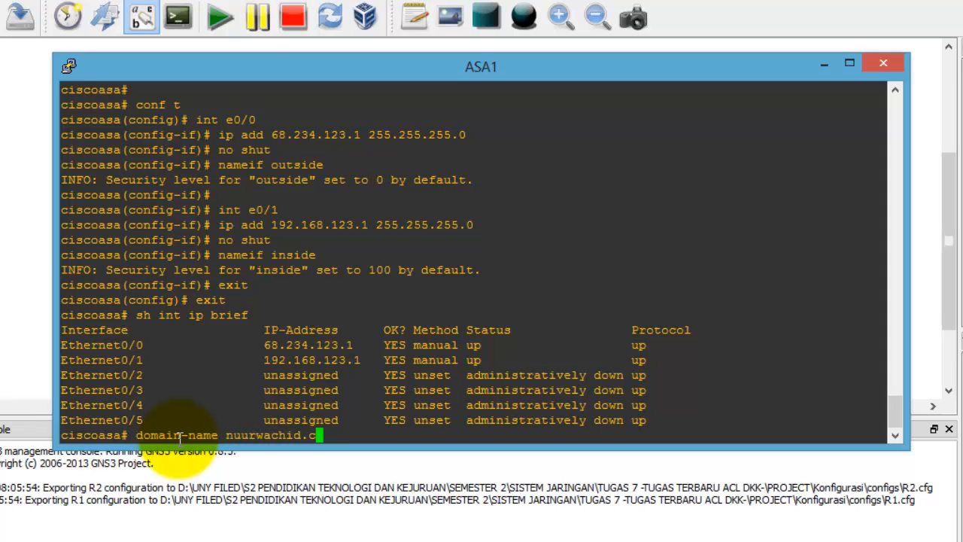
{"action": "key", "text": "Return"}
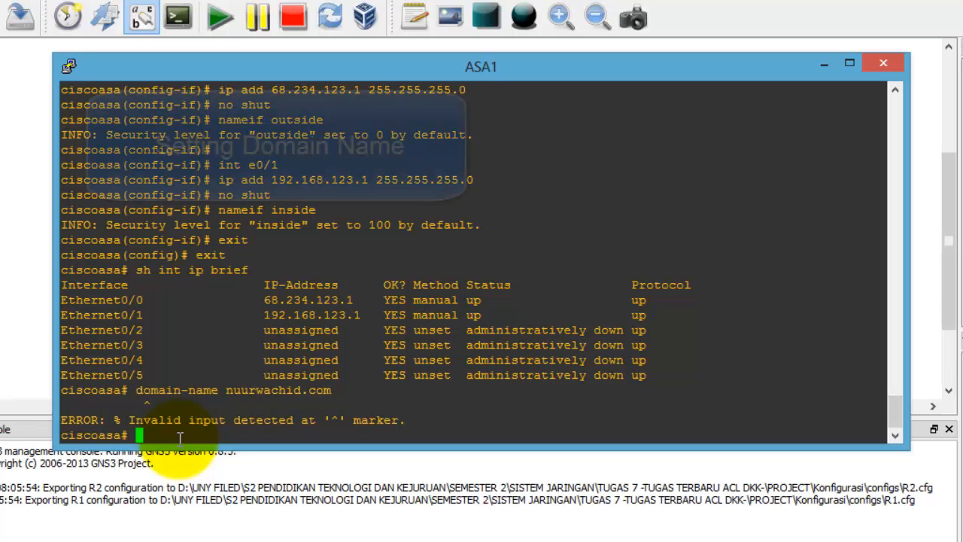
Step: Enter global configuration mode and set ASA1's domain name
{"action": "type", "text": "conf t"}
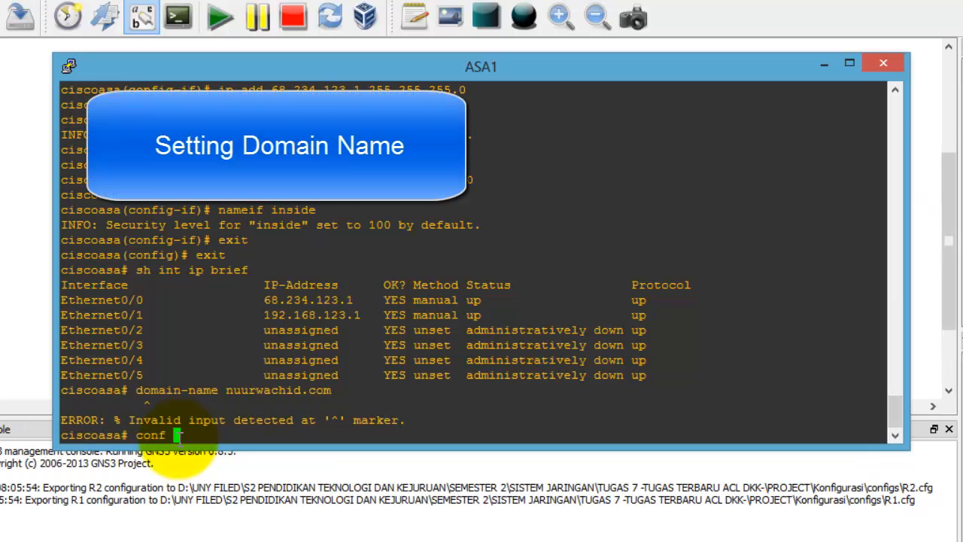
{"action": "key", "text": "Return"}
{"action": "type", "text": "dom"}
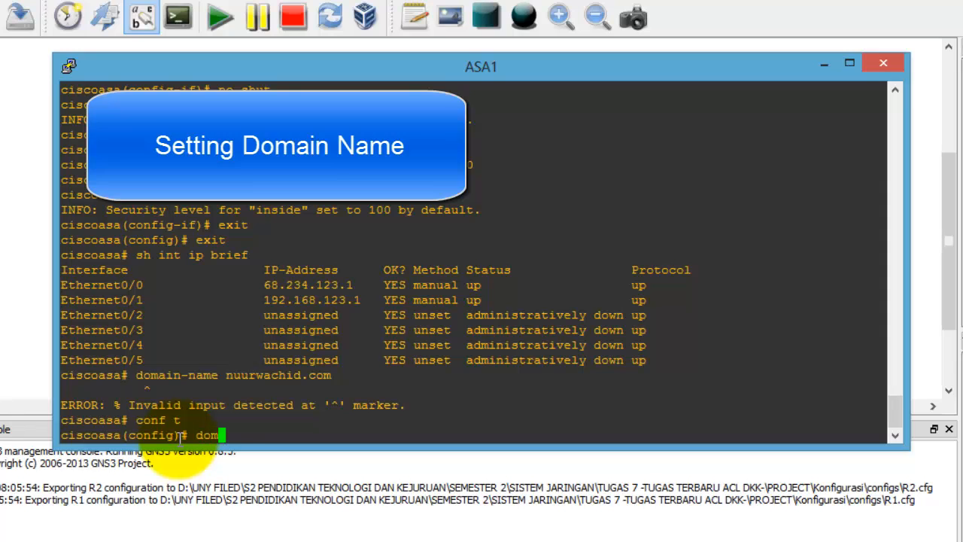
{"action": "type", "text": "ain-name nuur"}
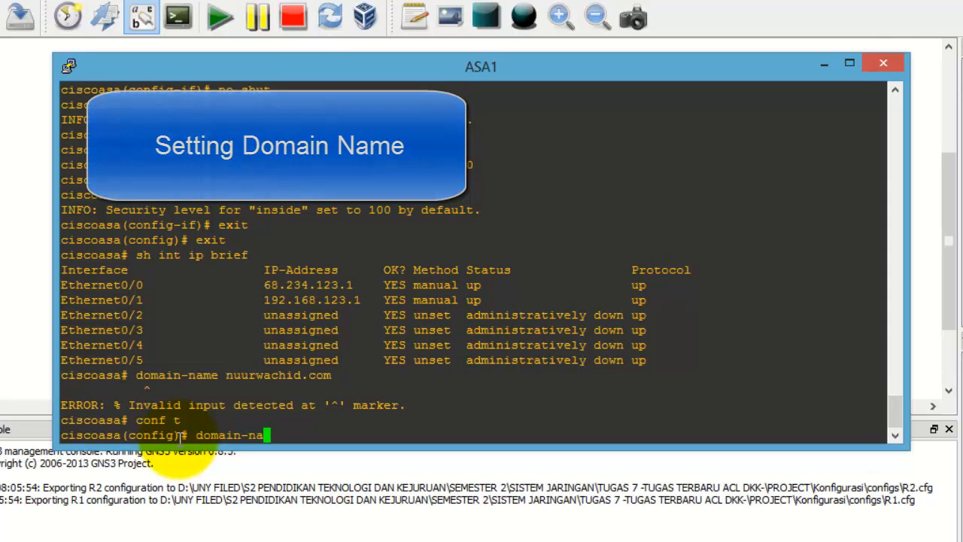
{"action": "type", "text": "id.com"}
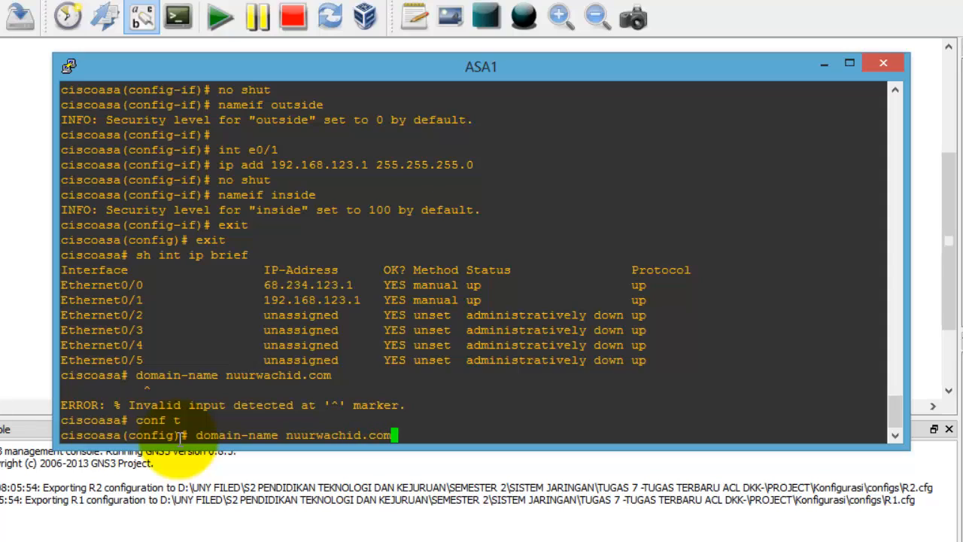
{"action": "key", "text": "Return"}
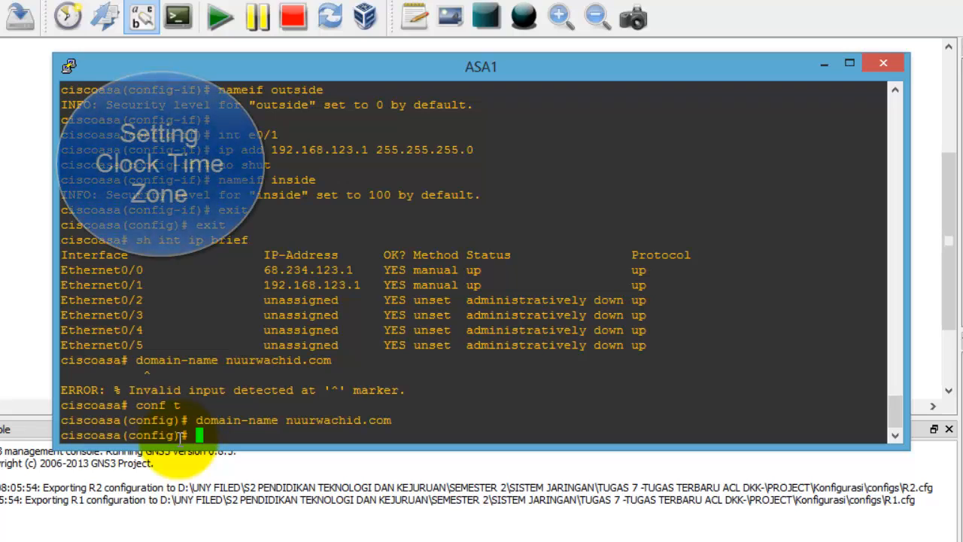
Step: Set the timezone to PST -8 and the clock to 12:30:00 28 May 2014
{"action": "type", "text": "clock"}
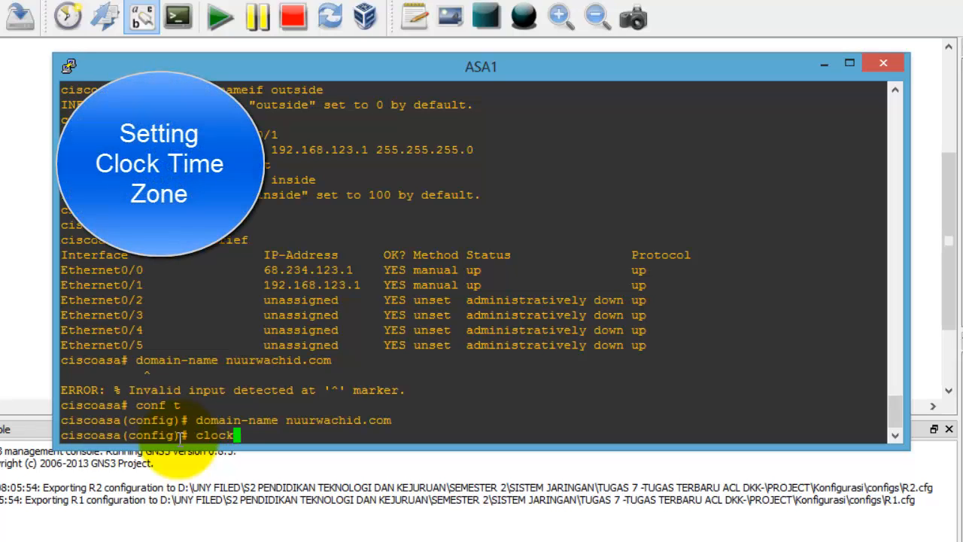
{"action": "type", "text": " timezone "}
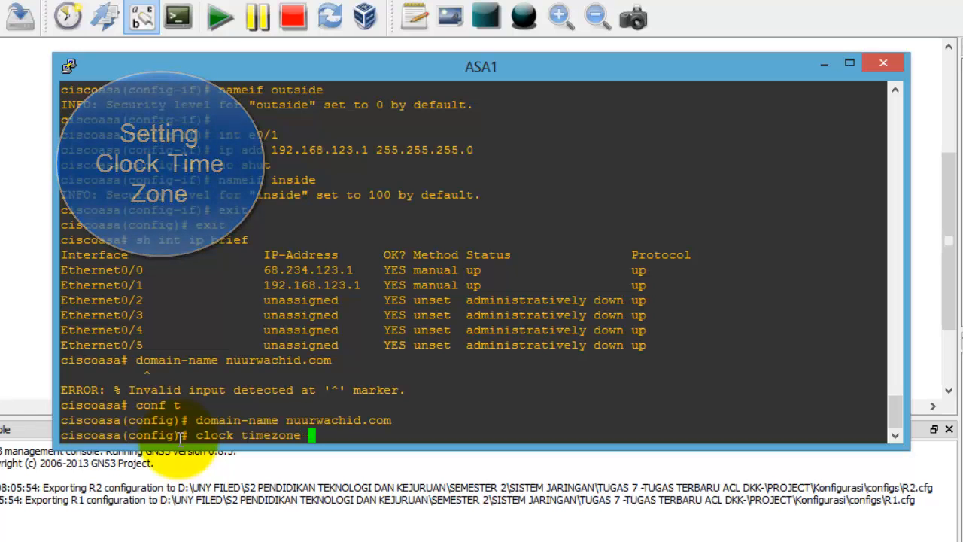
{"action": "type", "text": "PST"}
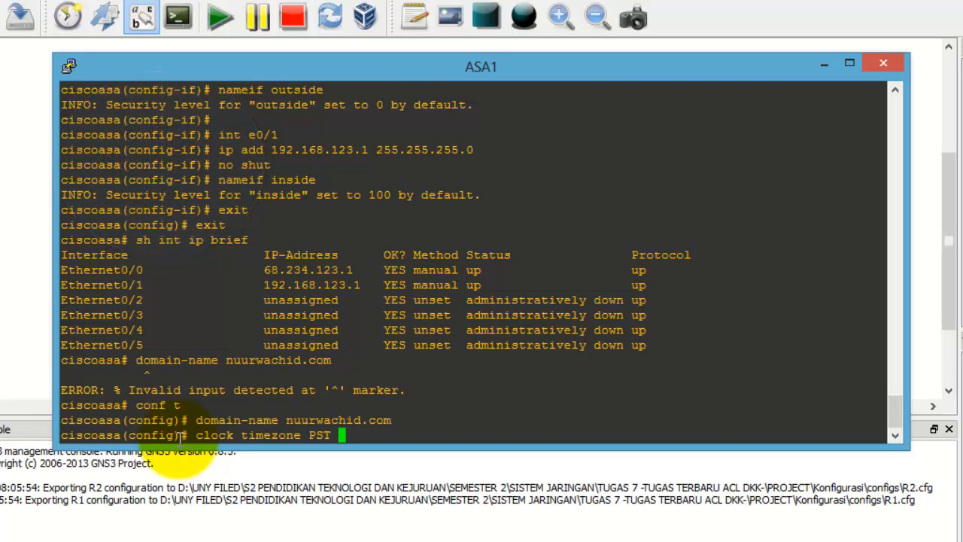
{"action": "type", "text": " -8"}
{"action": "key", "text": "Return"}
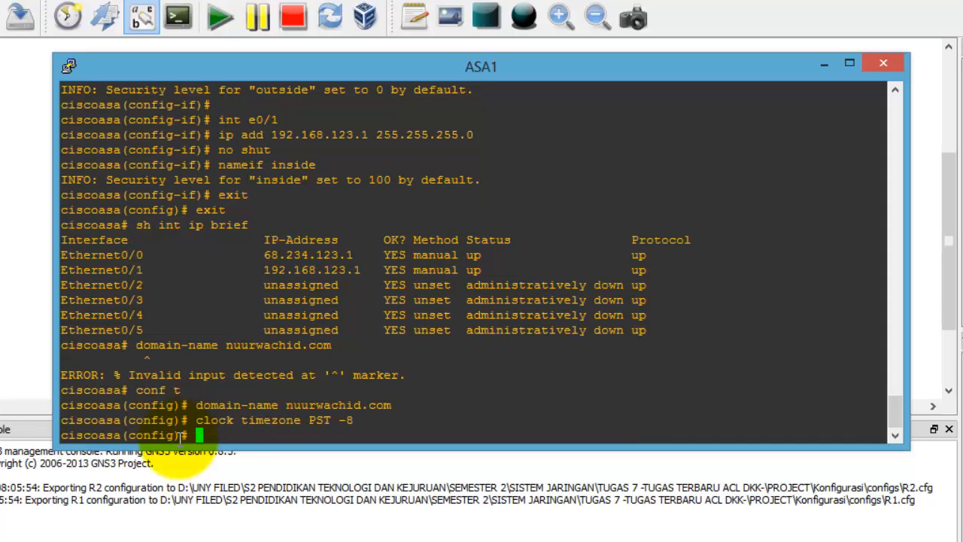
{"action": "type", "text": "se"}
{"action": "key", "text": "BackSpace"}
{"action": "key", "text": "BackSpace"}
{"action": "type", "text": "clock set "}
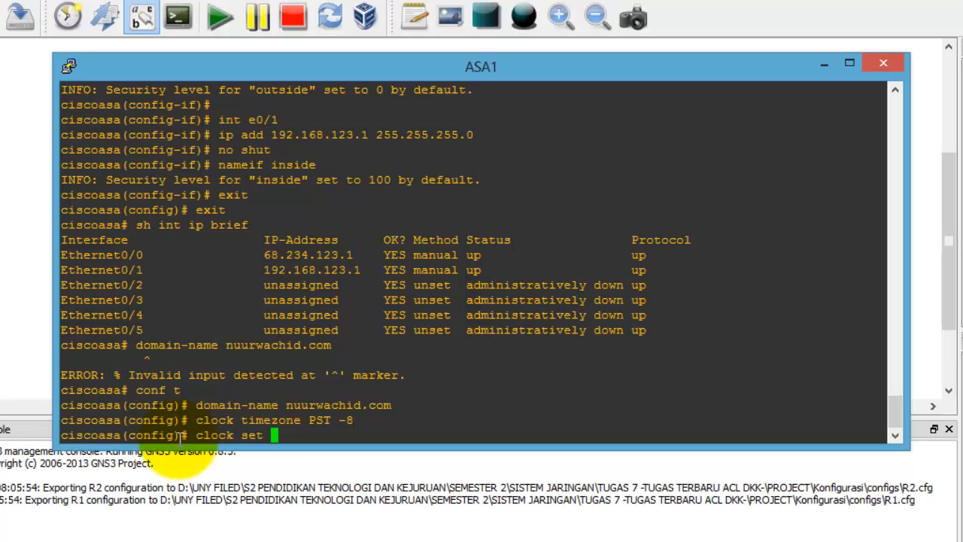
{"action": "type", "text": "12:30:00 28 May"}
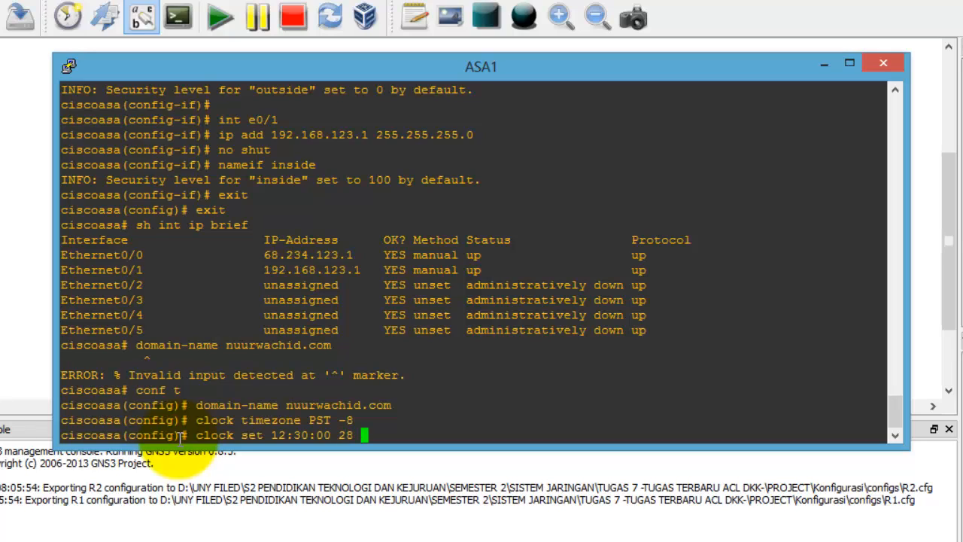
{"action": "key", "text": "BackSpace"}
{"action": "key", "text": "BackSpace"}
{"action": "key", "text": "BackSpace"}
{"action": "type", "text": "may 2014"}
{"action": "key", "text": "Return"}
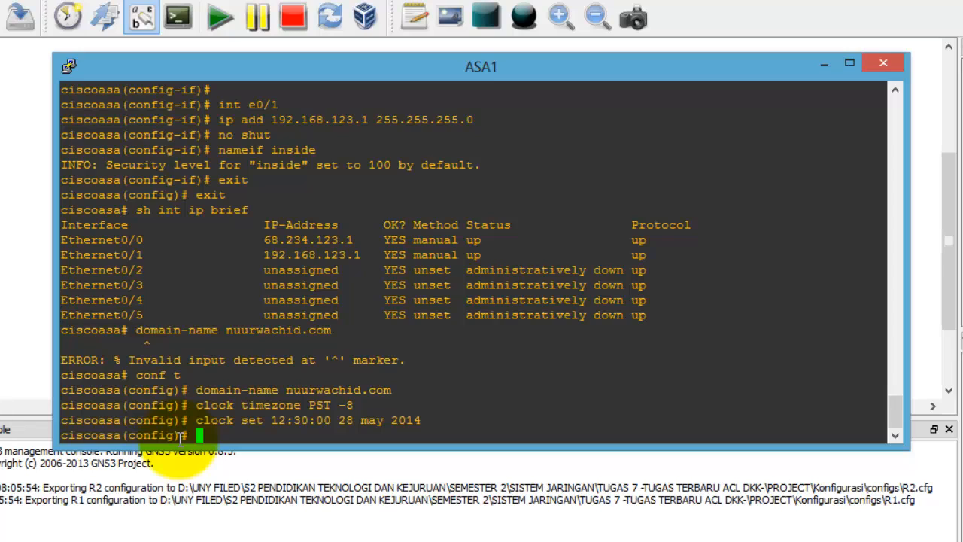
{"action": "type", "text": "nat (inside"}
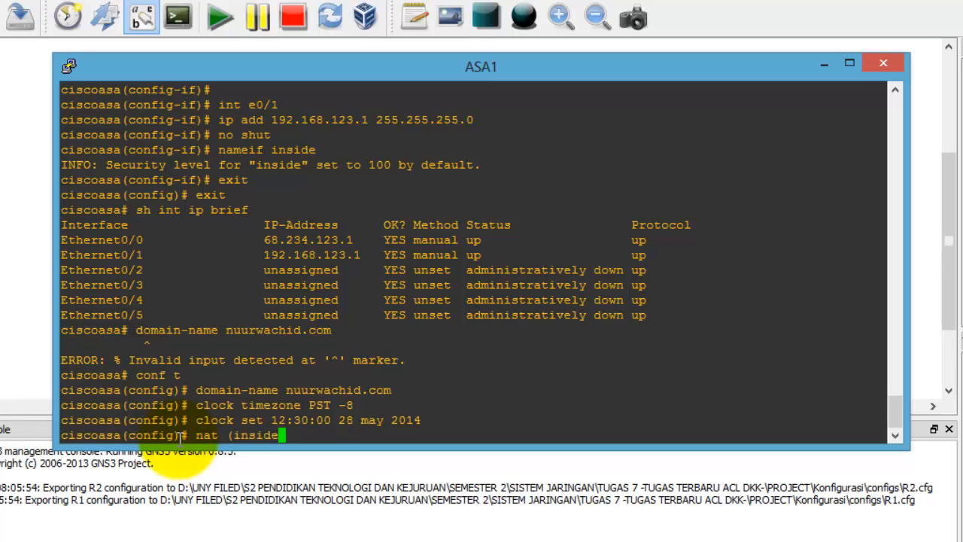
{"action": "type", "text": ") 1 192.168.123."}
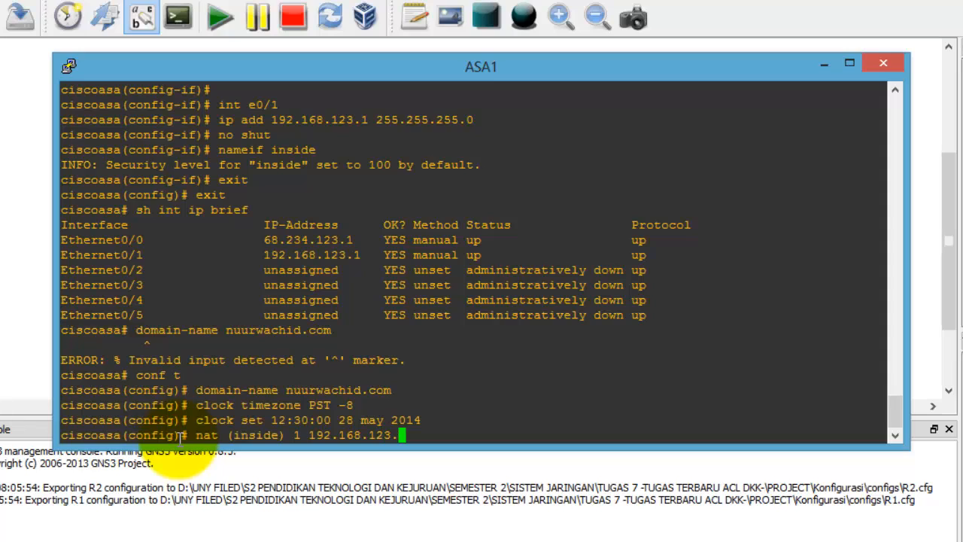
{"action": "type", "text": "0"}
Step: Apply nat (inside) 1 for 192.168.123.0 and verify it with sh run nat
{"action": "key", "text": "Return"}
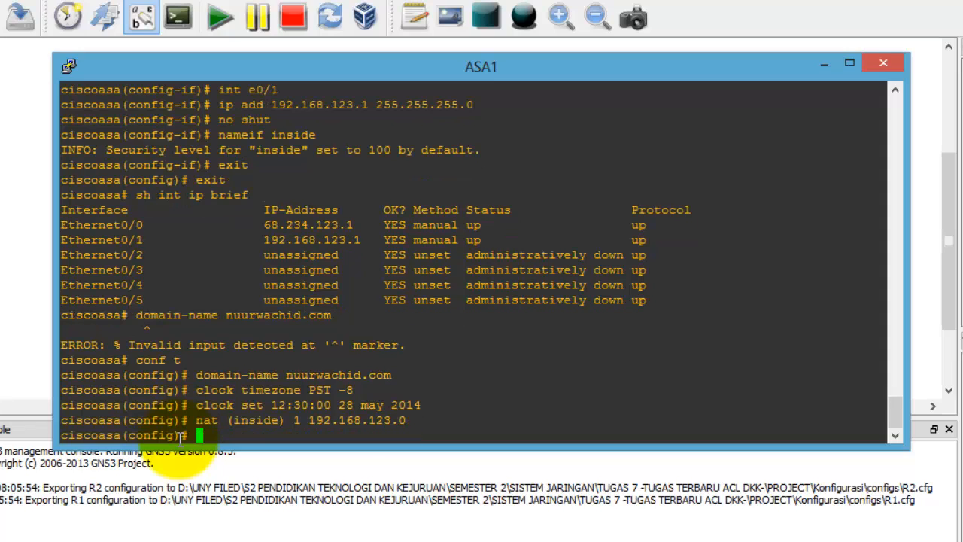
{"action": "type", "text": "sh run"}
{"action": "key", "text": "BackSpace"}
{"action": "type", "text": "nat"}
{"action": "key", "text": "Return"}
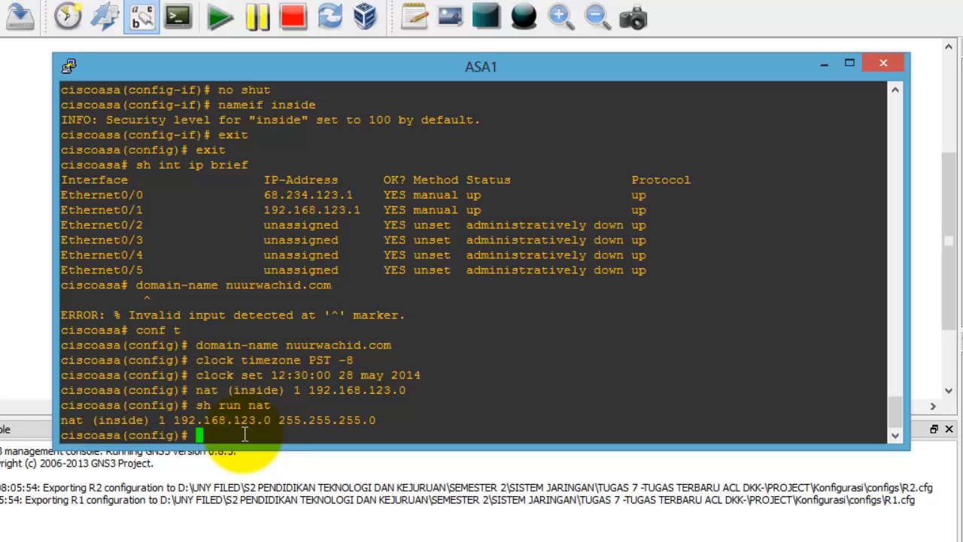
Step: Add global (outside) 1 interface so inside traffic is PATed to the outside address
{"action": "type", "text": "global (outside"}
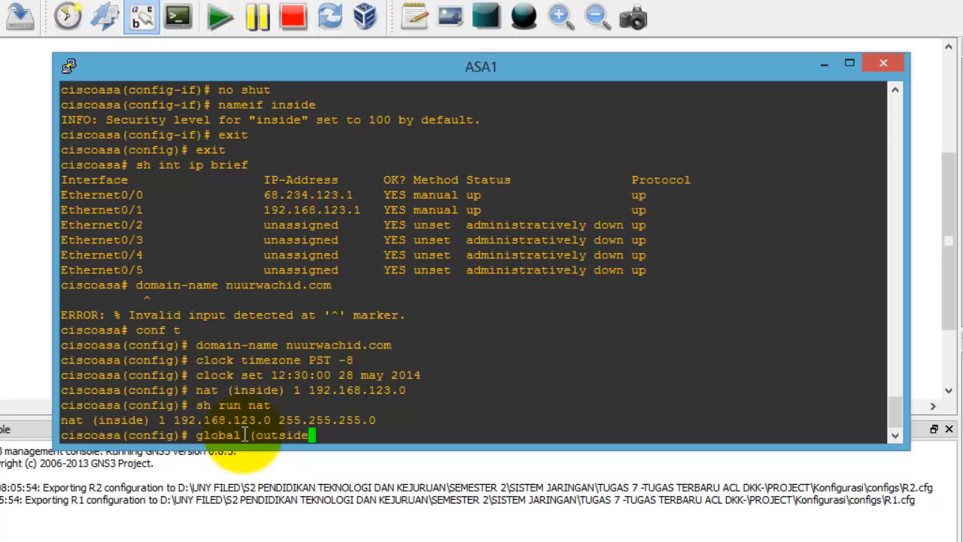
{"action": "type", "text": ") 1 interface"}
{"action": "key", "text": "Return"}
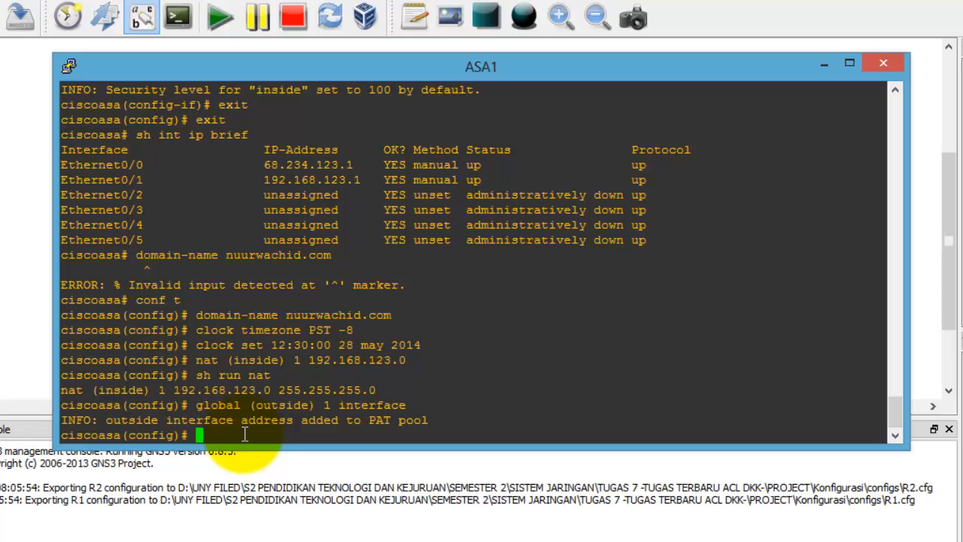
{"action": "type", "text": "logging buffer-size "}
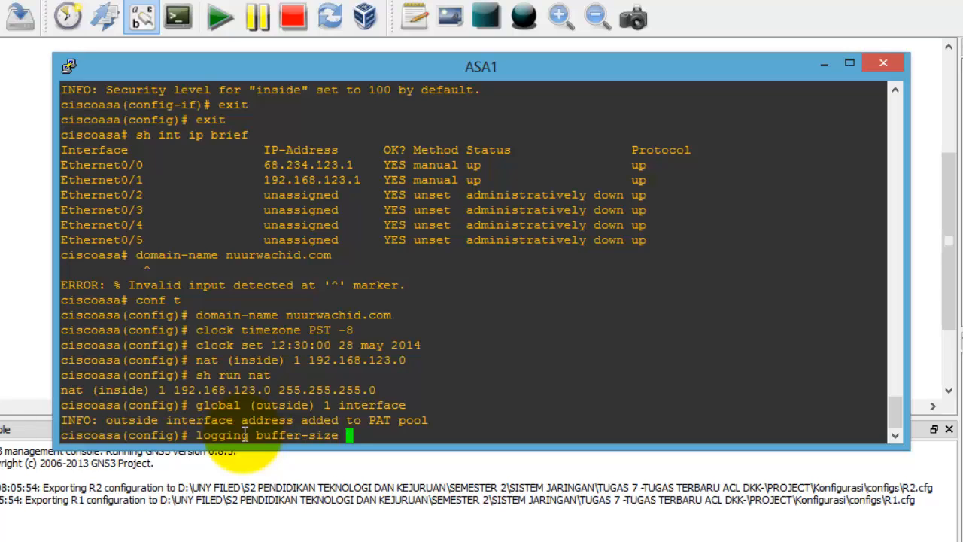
{"action": "type", "text": "4096"}
Step: Set logging buffer-size 4096, buffered level 6, and syslog host 192.168.123.200 on inside
{"action": "key", "text": "Return"}
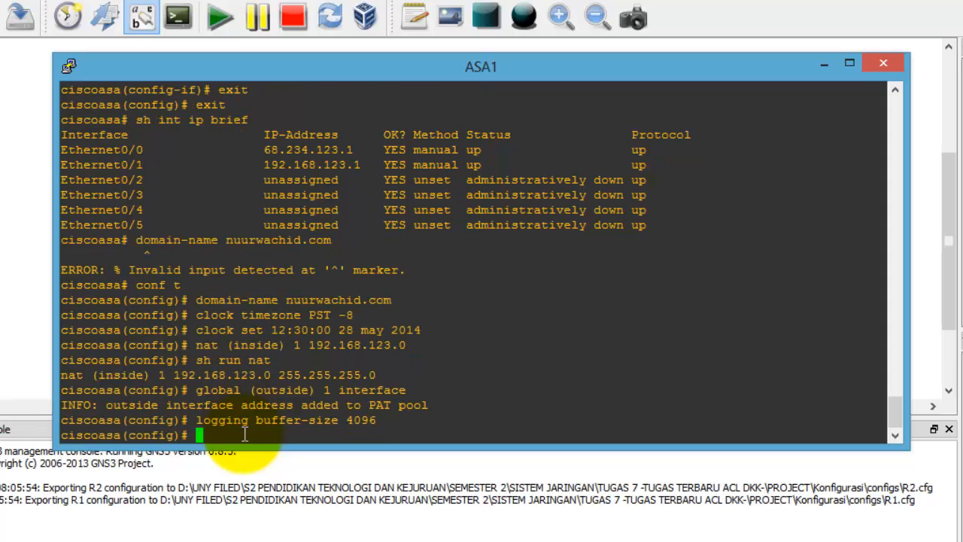
{"action": "type", "text": "logging buffered"}
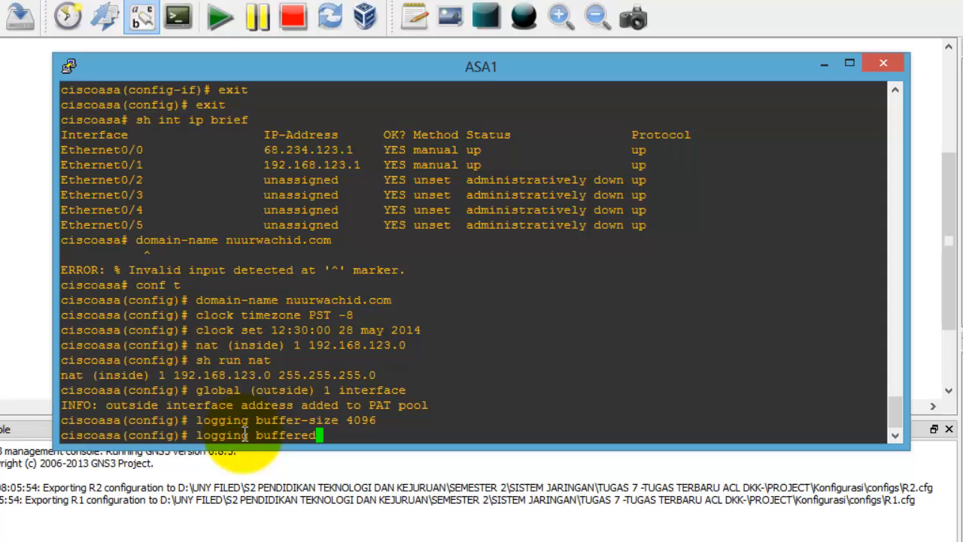
{"action": "type", "text": " 6"}
{"action": "key", "text": "Return"}
{"action": "type", "text": "logging "}
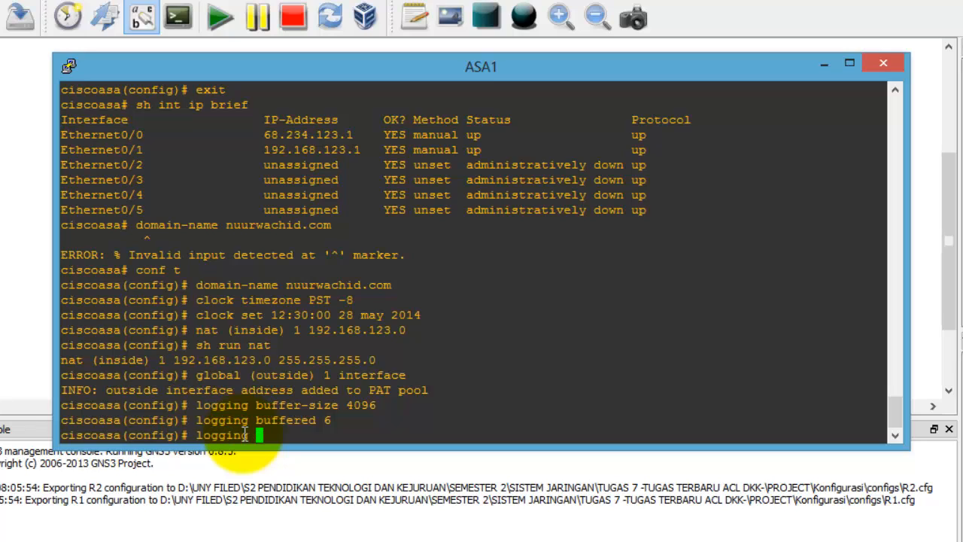
{"action": "type", "text": "host inside 192.168."}
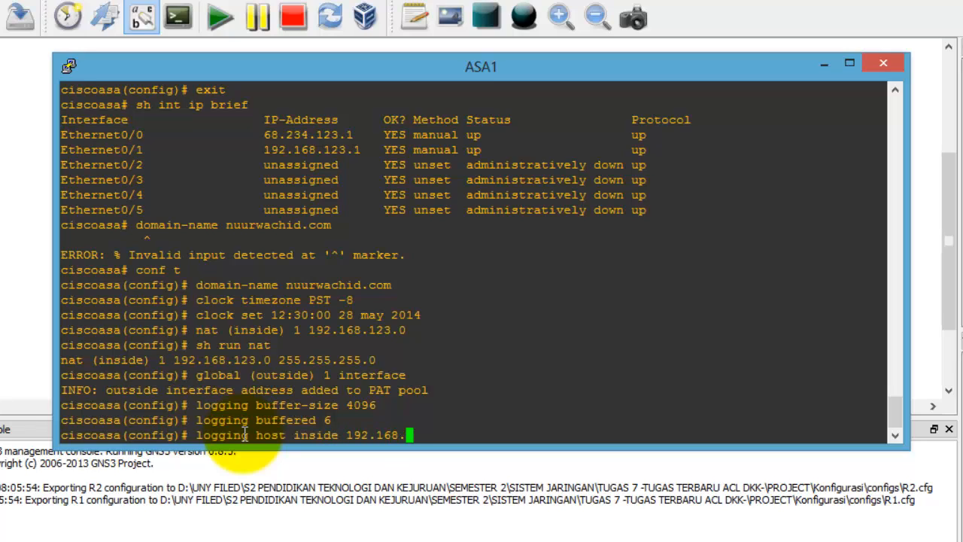
{"action": "type", "text": "123.200"}
{"action": "key", "text": "Return"}
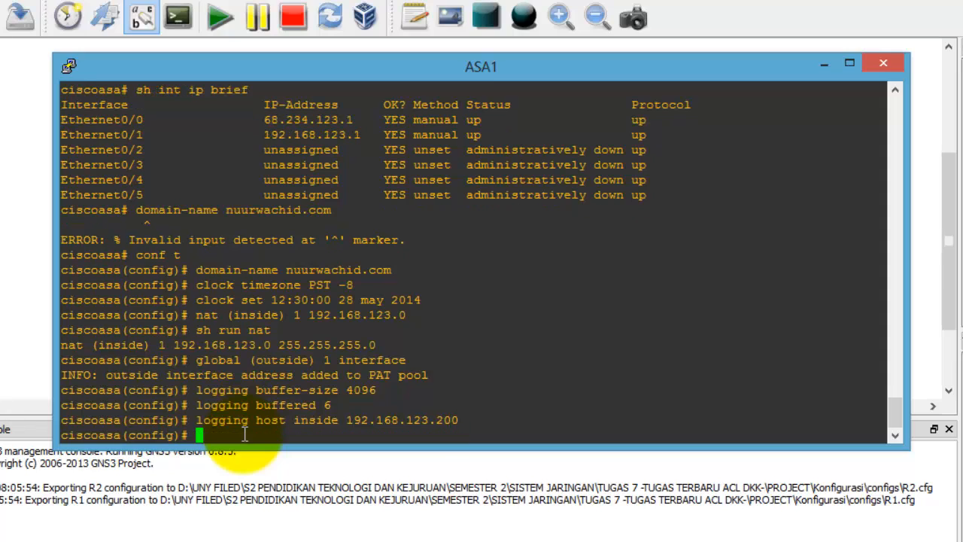
Step: Set the syslog trap level to informational and display the running configuration
{"action": "type", "text": "logging trap infor"}
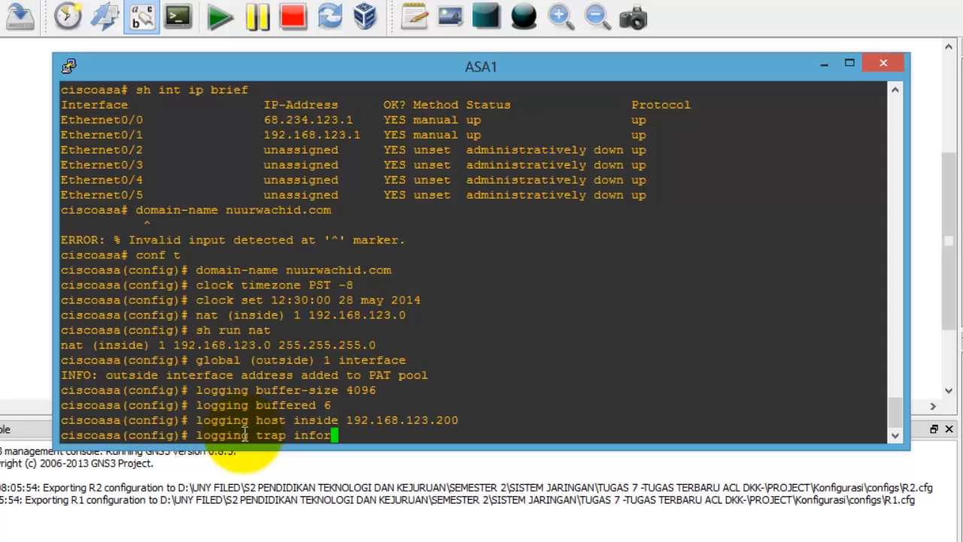
{"action": "key", "text": "Return"}
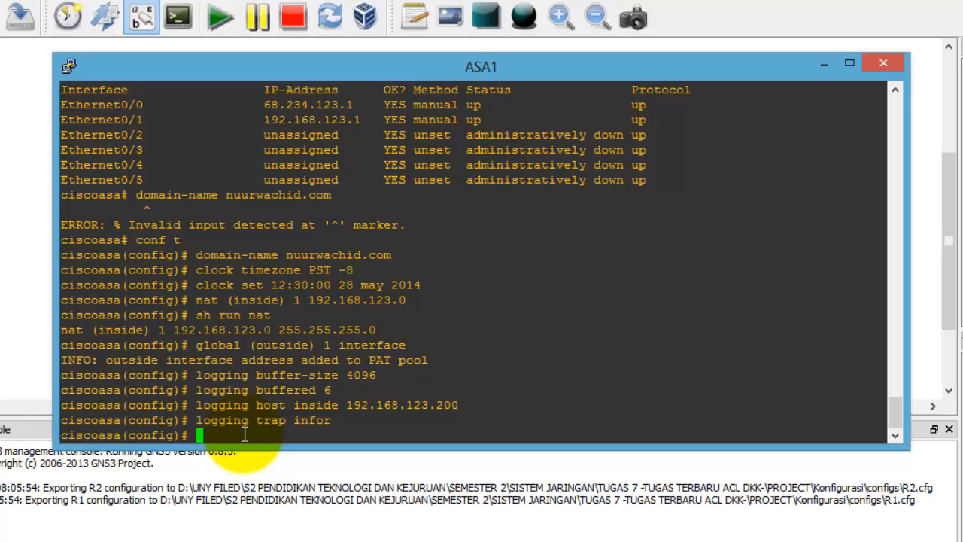
{"action": "type", "text": "sh run"}
{"action": "key", "text": "Return"}
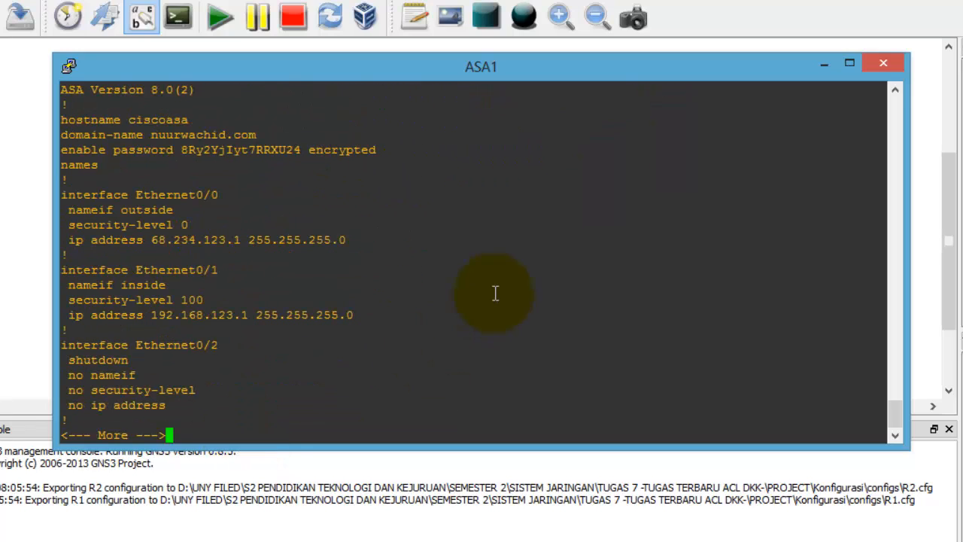
Step: Highlight the domain-name and encrypted enable password lines in the running config
{"action": "scroll", "coordinate": [177, 207], "scroll_direction": "up", "scroll_amount": 4}
{"action": "scroll", "coordinate": [172, 217], "scroll_direction": "down", "scroll_amount": 4}
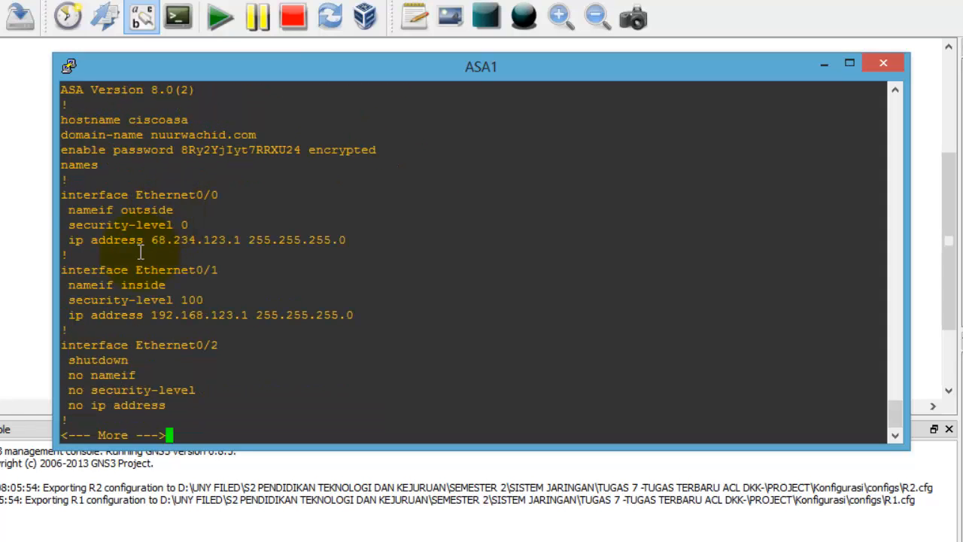
{"action": "left_click_drag", "start_coordinate": [62, 135], "coordinate": [258, 136]}
{"action": "left_click", "coordinate": [256, 135]}
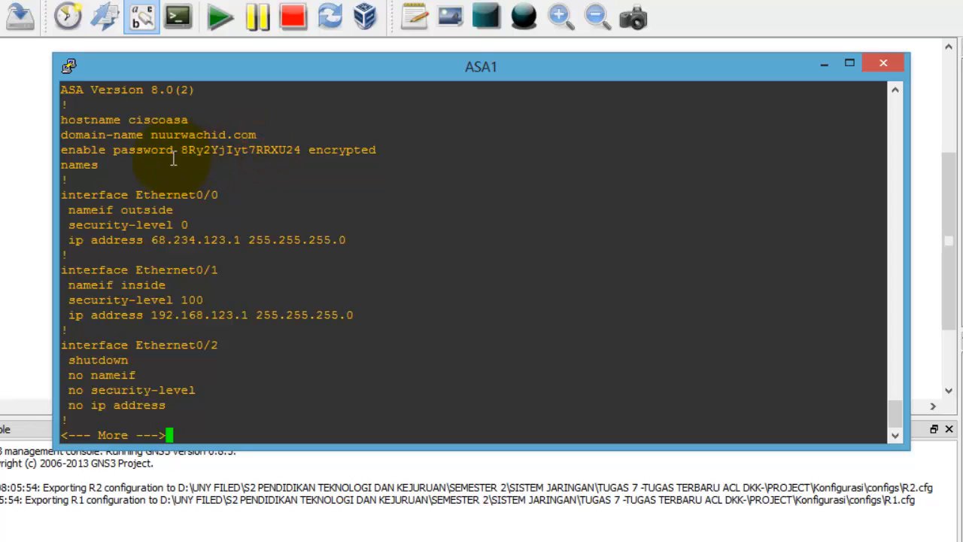
{"action": "left_click_drag", "start_coordinate": [188, 150], "coordinate": [301, 150]}
{"action": "left_click", "coordinate": [225, 243]}
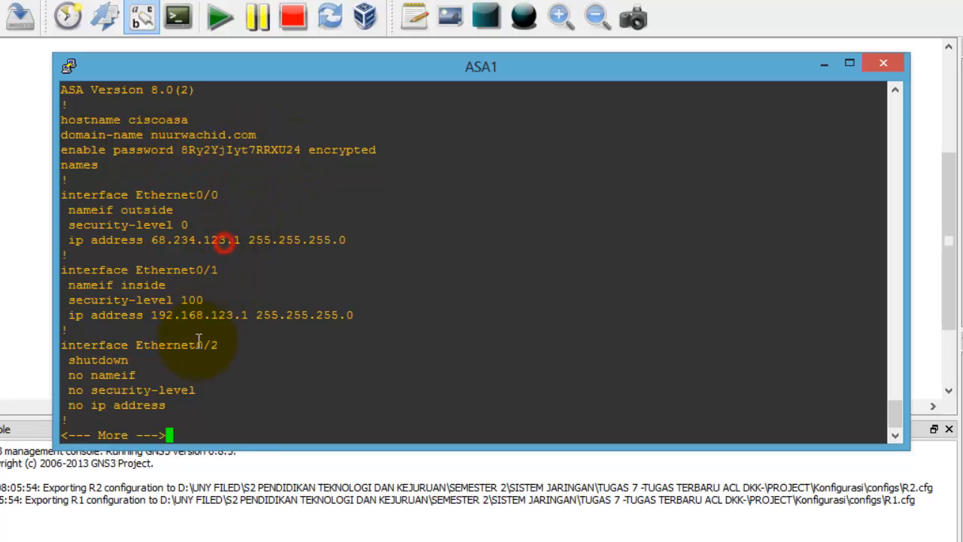
Step: Page through the configuration to its end and return to the topology workspace
{"action": "key", "text": "Return"}
{"action": "key", "text": "Return"}
{"action": "key", "text": "Return"}
{"action": "key", "text": "Return"}
{"action": "key", "text": "Return"}
{"action": "key", "text": "Return"}
{"action": "key", "text": "Return"}
{"action": "key", "text": "Return"}
{"action": "key", "text": "Return"}
{"action": "key", "text": "Return"}
{"action": "key", "text": "Return"}
{"action": "key", "text": "Return"}
{"action": "key", "text": "Return"}
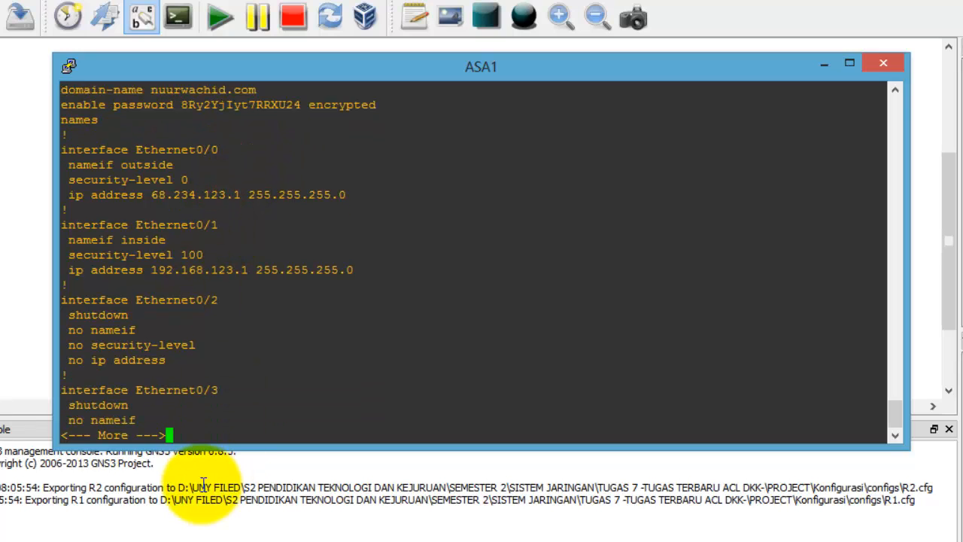
{"action": "key", "text": "Return"}
{"action": "key", "text": "Return"}
{"action": "key", "text": "Return"}
{"action": "key", "text": "Return"}
{"action": "key", "text": "Return"}
{"action": "key", "text": "Return"}
{"action": "key", "text": "Return"}
{"action": "key", "text": "Return"}
{"action": "key", "text": "Return"}
{"action": "key", "text": "Return"}
{"action": "key", "text": "Return"}
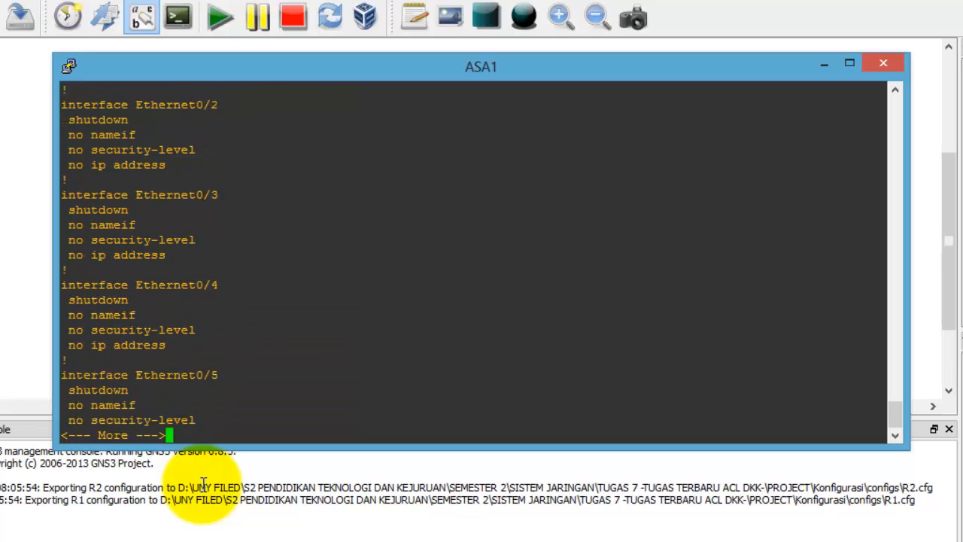
{"action": "key", "text": "Return"}
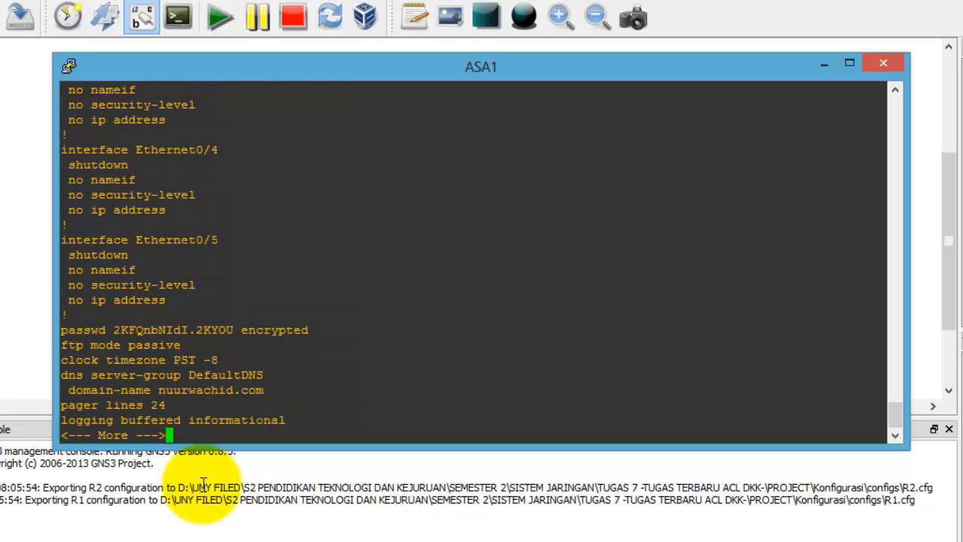
{"action": "key", "text": "Return"}
{"action": "key", "text": "Return"}
{"action": "key", "text": "Return"}
{"action": "key", "text": "Return"}
{"action": "key", "text": "Return"}
{"action": "key", "text": "Return"}
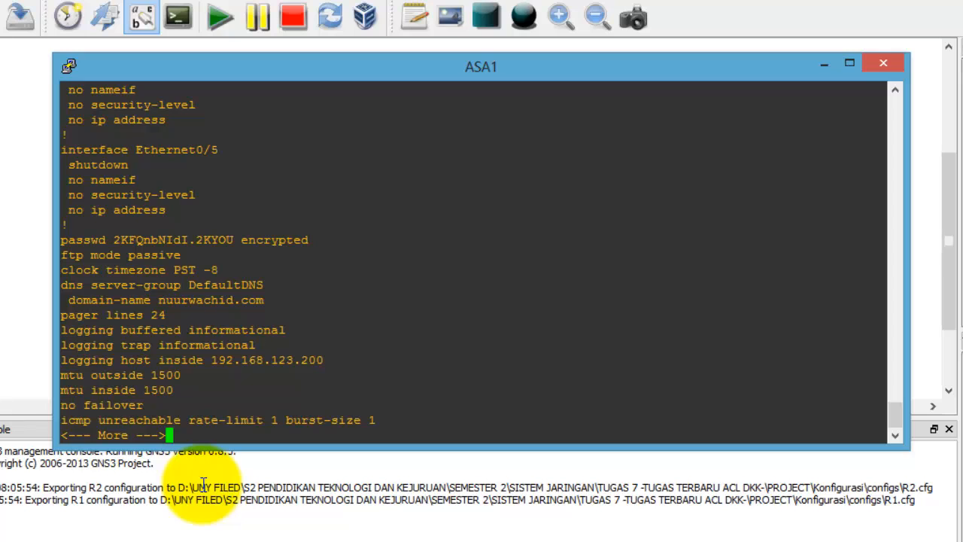
{"action": "key", "text": "Return"}
{"action": "key", "text": "Return"}
{"action": "key", "text": "Return"}
{"action": "key", "text": "Return"}
{"action": "key", "text": "Return"}
{"action": "key", "text": "Return"}
{"action": "key", "text": "Return"}
{"action": "key", "text": "Return"}
{"action": "key", "text": "Return"}
{"action": "key", "text": "Return"}
{"action": "key", "text": "Return"}
{"action": "key", "text": "Return"}
{"action": "key", "text": "Return"}
{"action": "key", "text": "Return"}
{"action": "key", "text": "Return"}
{"action": "key", "text": "Return"}
{"action": "key", "text": "Return"}
{"action": "key", "text": "Return"}
{"action": "key", "text": "Return"}
{"action": "key", "text": "Return"}
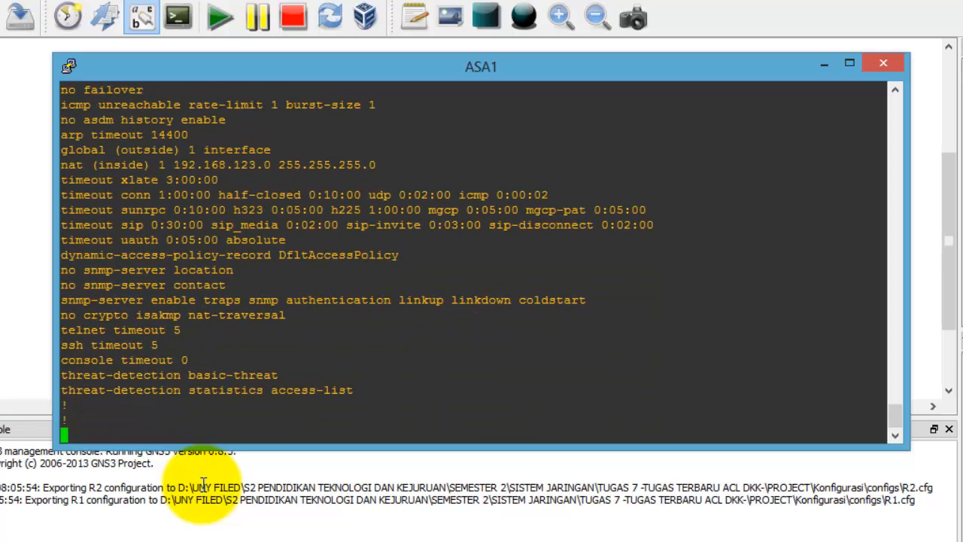
{"action": "key", "text": "Return"}
{"action": "key", "text": "Return"}
{"action": "key", "text": "Return"}
{"action": "key", "text": "Return"}
{"action": "key", "text": "Return"}
{"action": "key", "text": "Return"}
{"action": "key", "text": "Return"}
{"action": "key", "text": "Return"}
{"action": "key", "text": "Return"}
{"action": "key", "text": "Return"}
{"action": "key", "text": "Return"}
{"action": "key", "text": "Return"}
{"action": "key", "text": "Return"}
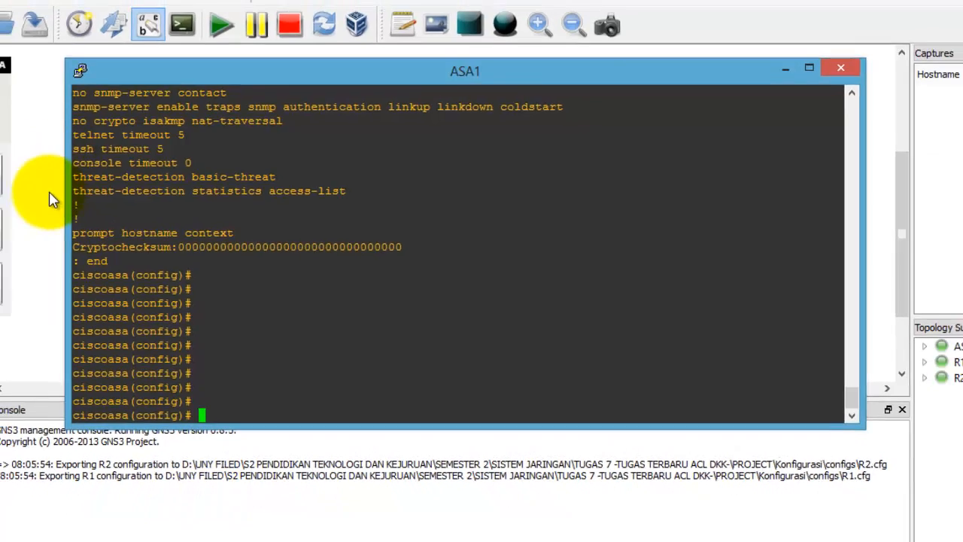
{"action": "left_click", "coordinate": [36, 196]}
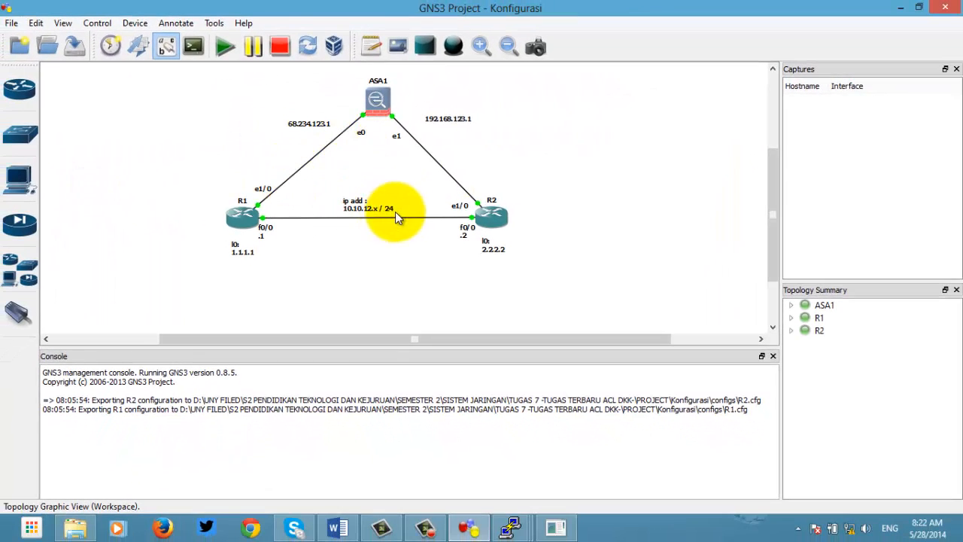
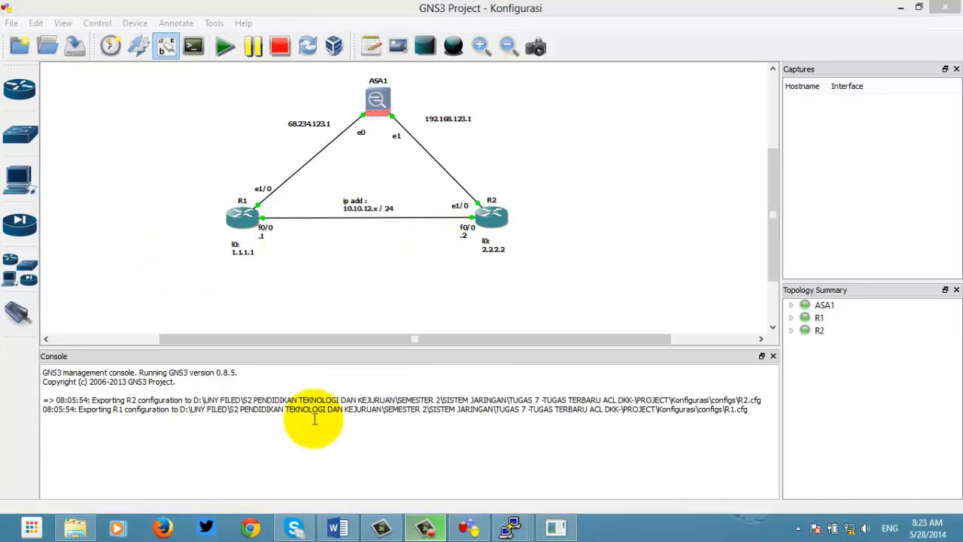
Step: Bring up the R1 and R2 consoles and shift both left, with R2's interface summary in front
{"action": "left_click", "coordinate": [511, 527]}
{"action": "left_click", "coordinate": [387, 461]}
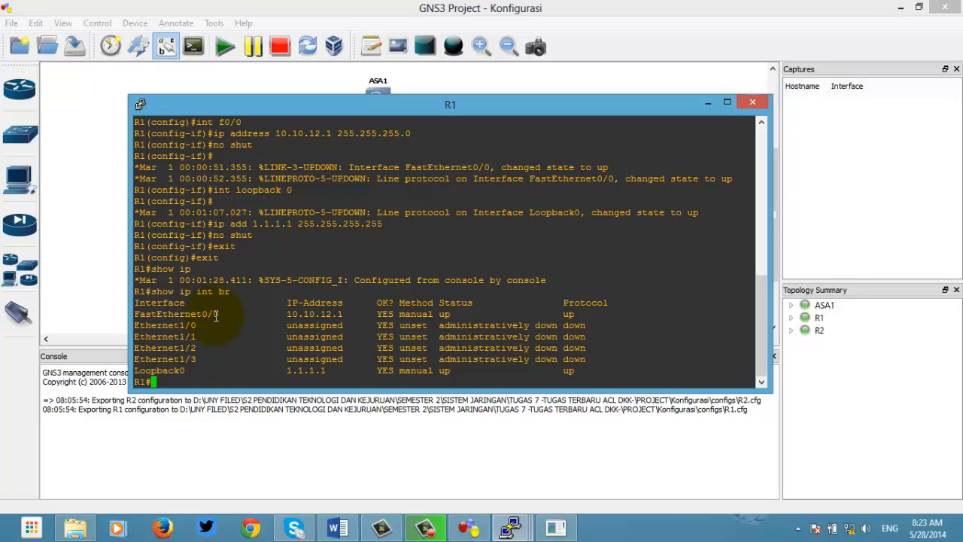
{"action": "left_click", "coordinate": [513, 526]}
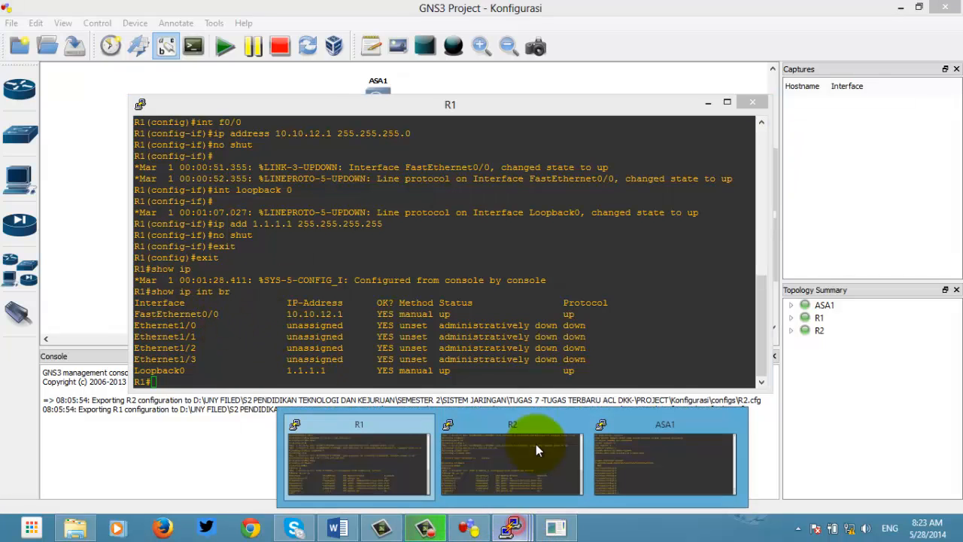
{"action": "left_click", "coordinate": [533, 454]}
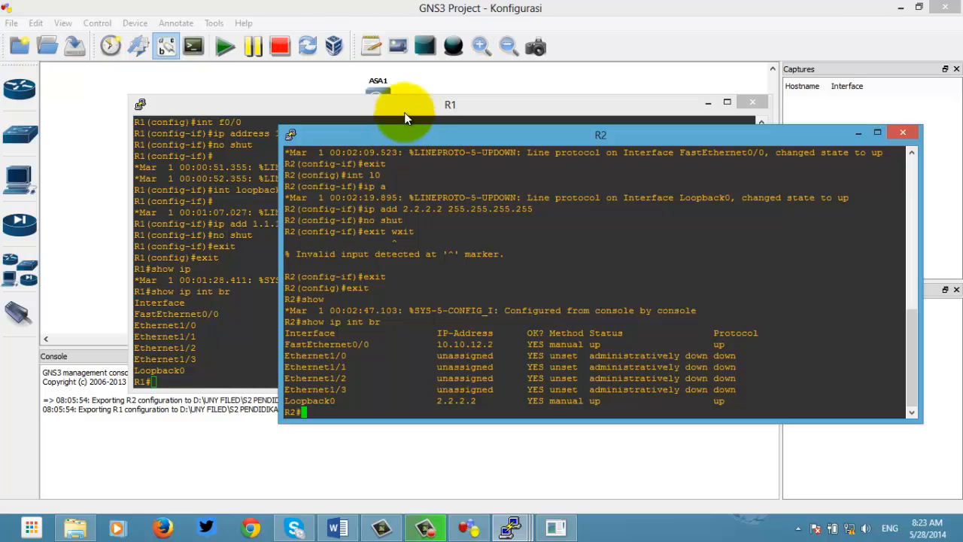
{"action": "left_click_drag", "start_coordinate": [404, 113], "coordinate": [313, 114]}
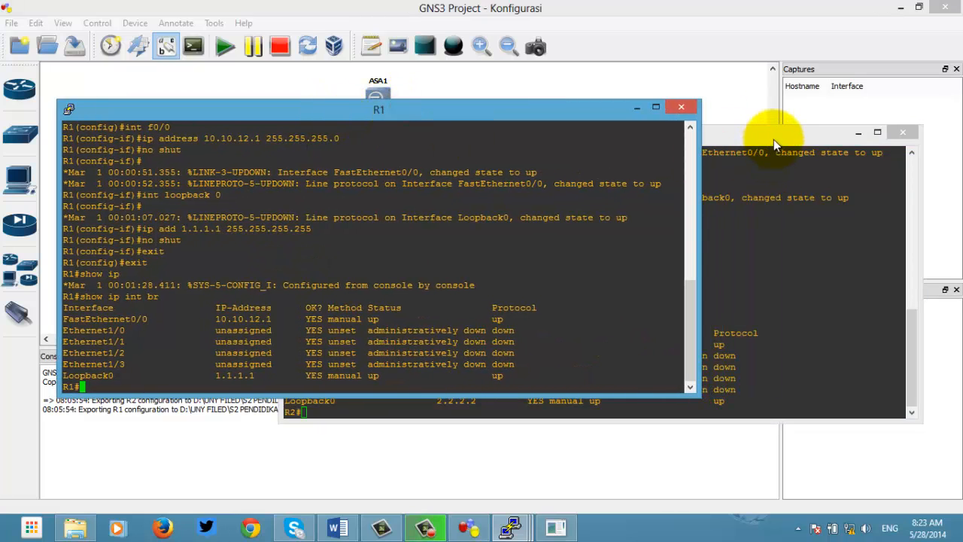
{"action": "left_click_drag", "start_coordinate": [780, 135], "coordinate": [596, 100]}
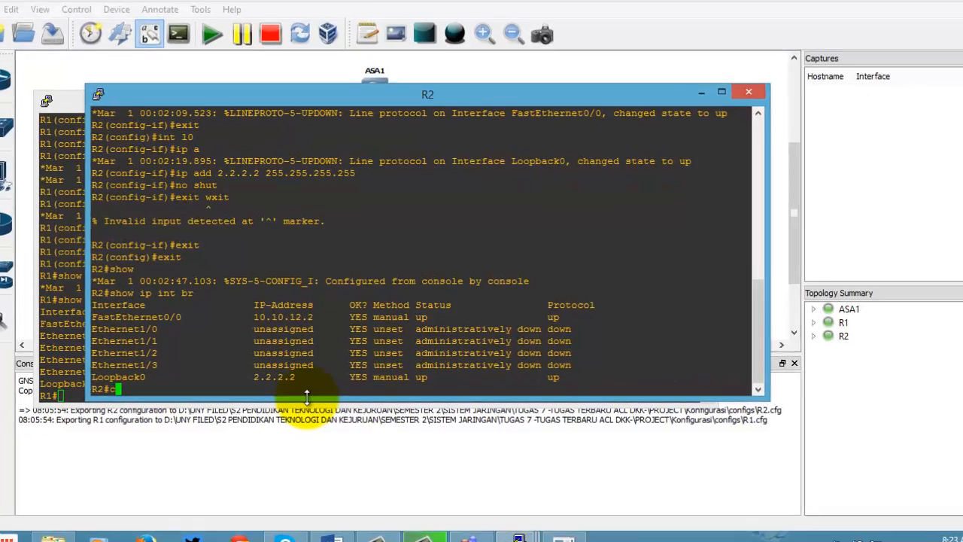
Step: Configure EIGRP process 1 on R2 with auto-summary off and network 0.0.0.0
{"action": "type", "text": "conf t"}
{"action": "key", "text": "Return"}
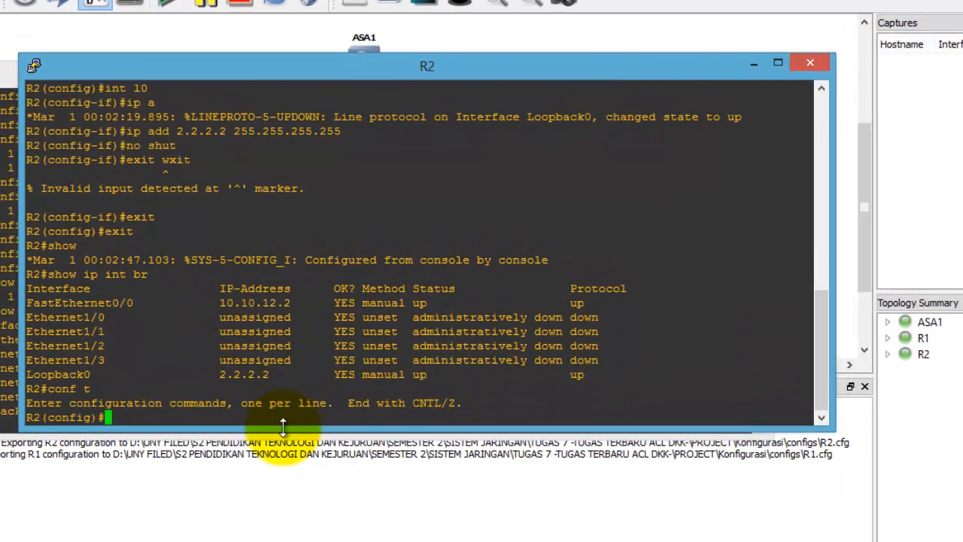
{"action": "type", "text": "router eigrp 1"}
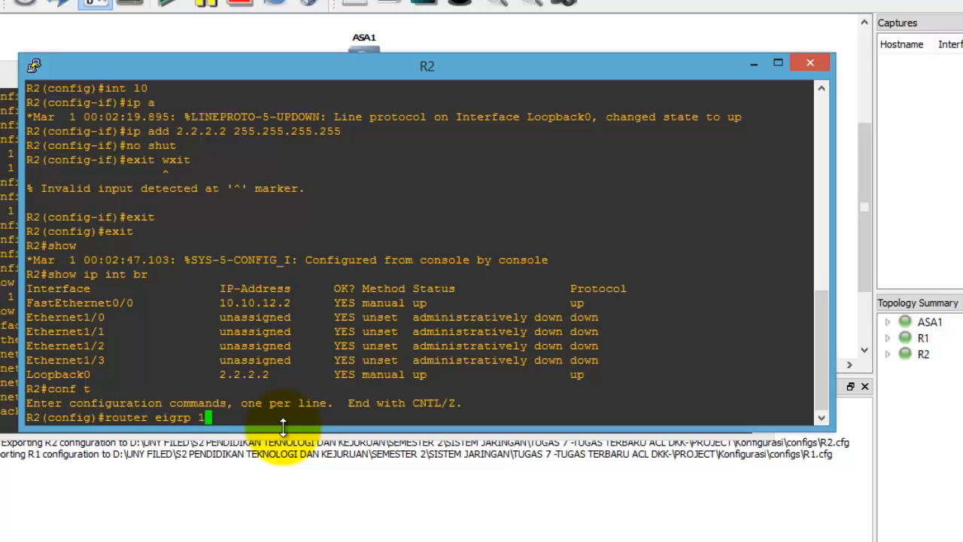
{"action": "key", "text": "Return"}
{"action": "type", "text": "no auto"}
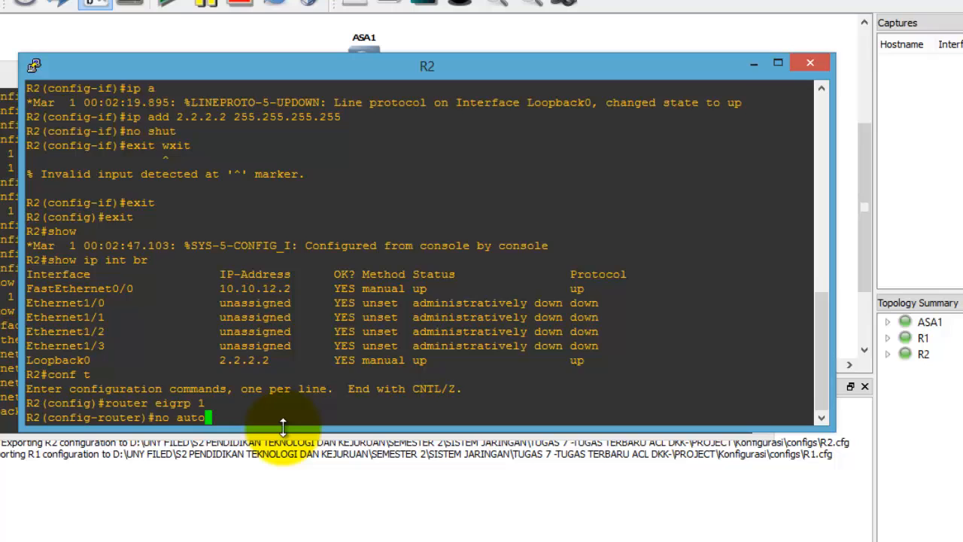
{"action": "key", "text": "Return"}
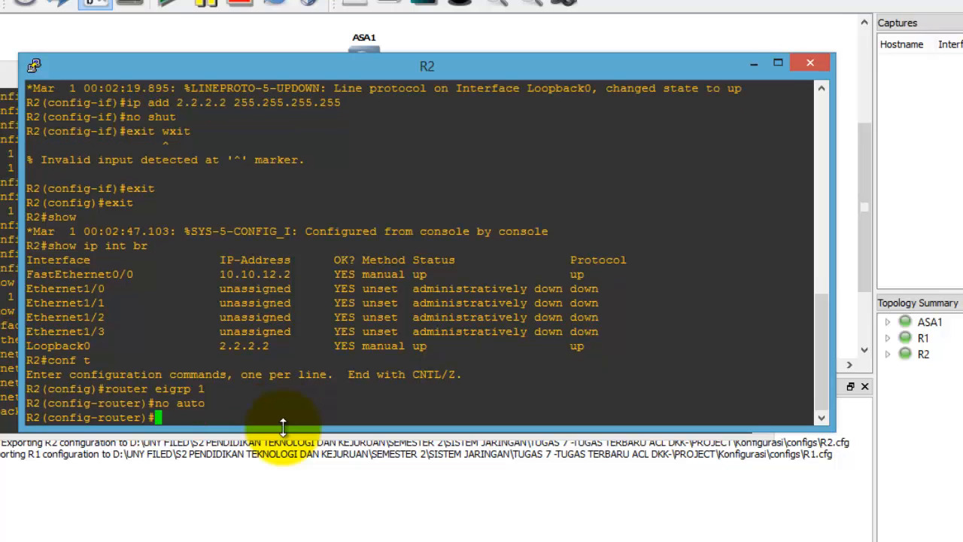
{"action": "type", "text": "network 0.0.0.0"}
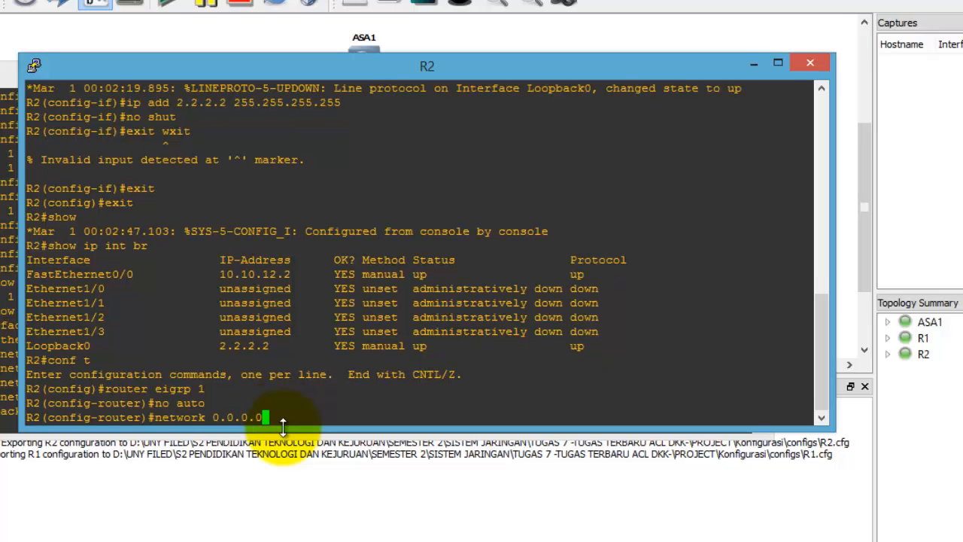
{"action": "key", "text": "Return"}
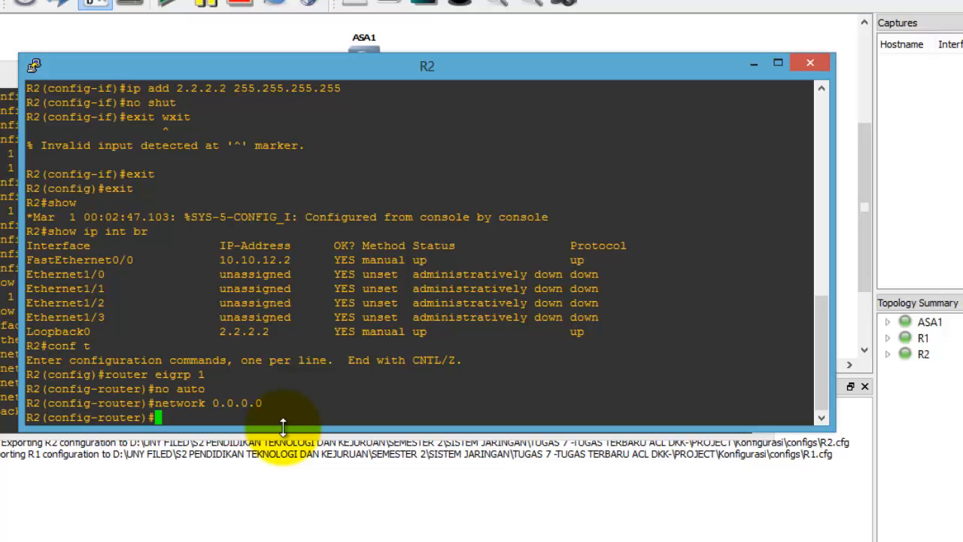
{"action": "left_click", "coordinate": [14, 339]}
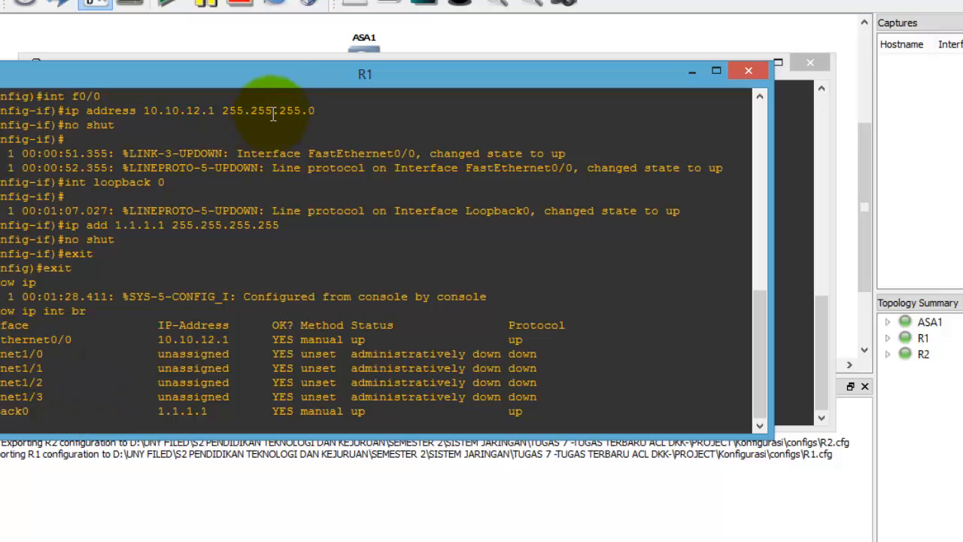
Step: On R1, run EIGRP process 1 with auto-summary off, advertising network 0.0.0.0 0.0.0.0
{"action": "left_click_drag", "start_coordinate": [279, 80], "coordinate": [363, 65]}
{"action": "type", "text": "co"}
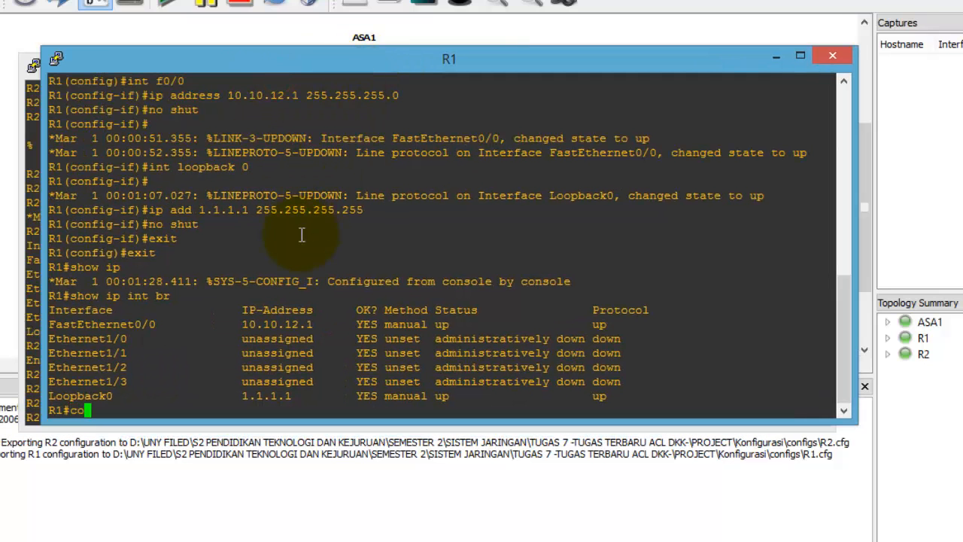
{"action": "type", "text": "nf t"}
{"action": "key", "text": "Return"}
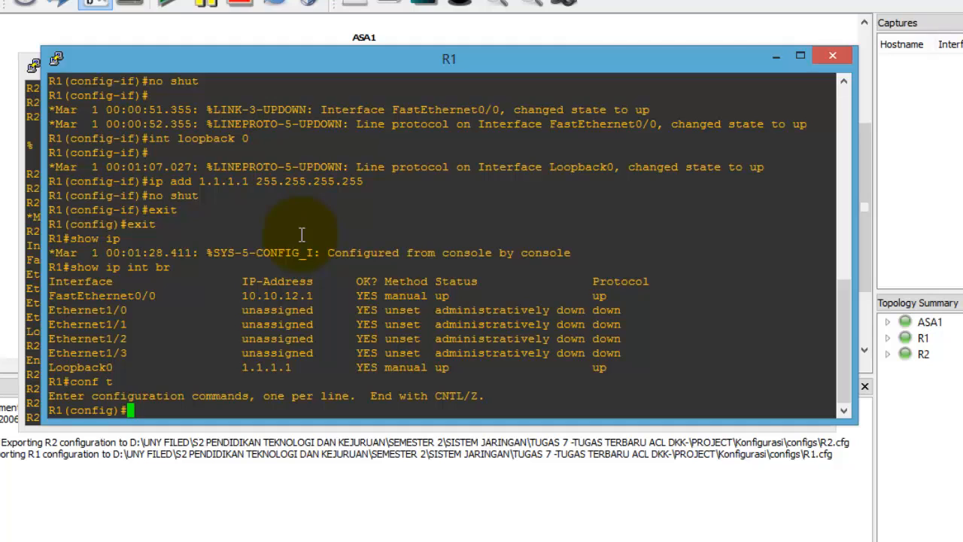
{"action": "type", "text": "router eigrp 1"}
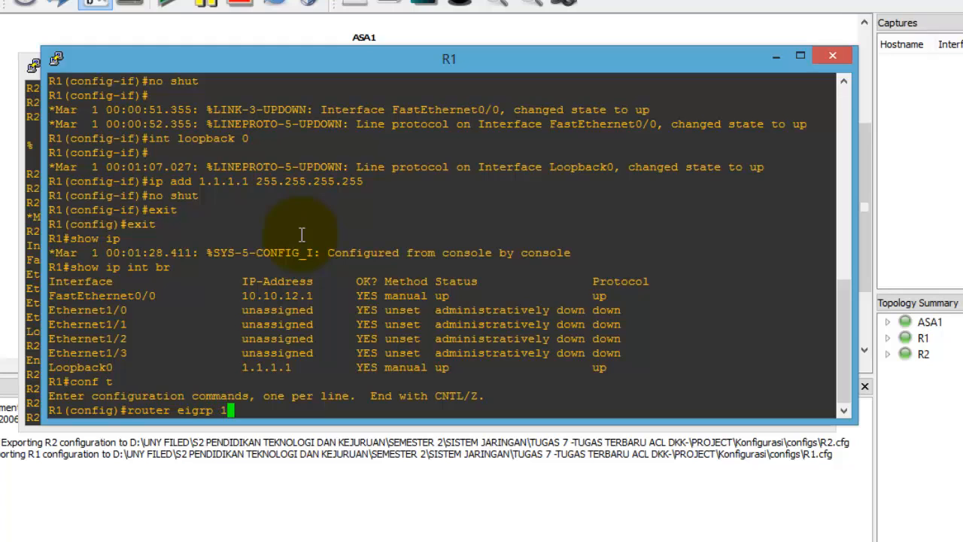
{"action": "key", "text": "Return"}
{"action": "type", "text": "no"}
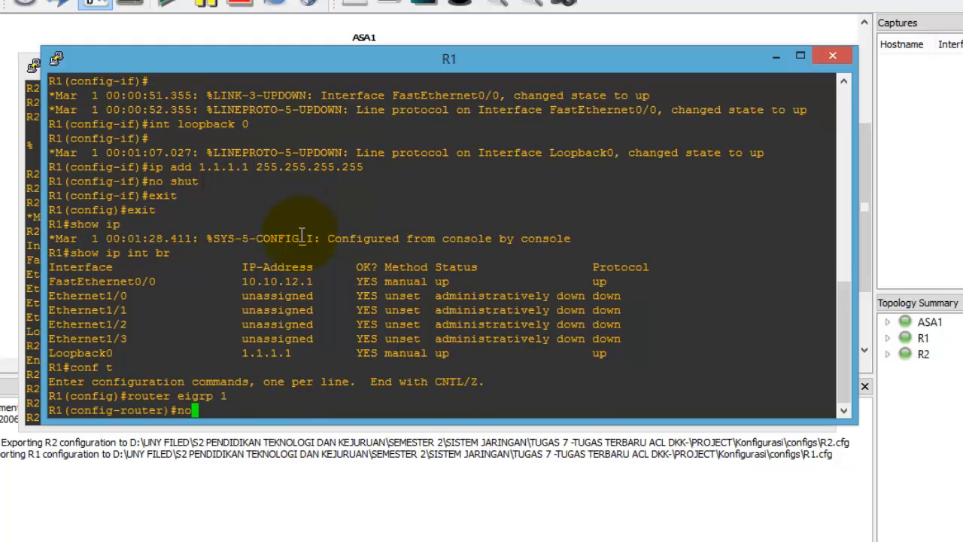
{"action": "type", "text": " auto"}
{"action": "key", "text": "Return"}
{"action": "type", "text": "n"}
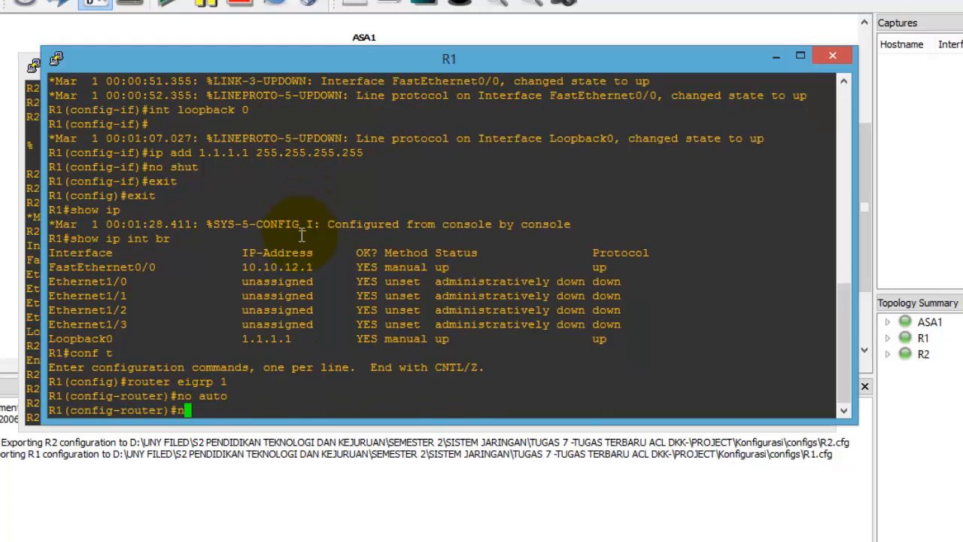
{"action": "type", "text": "etwork 0.0.0.0"}
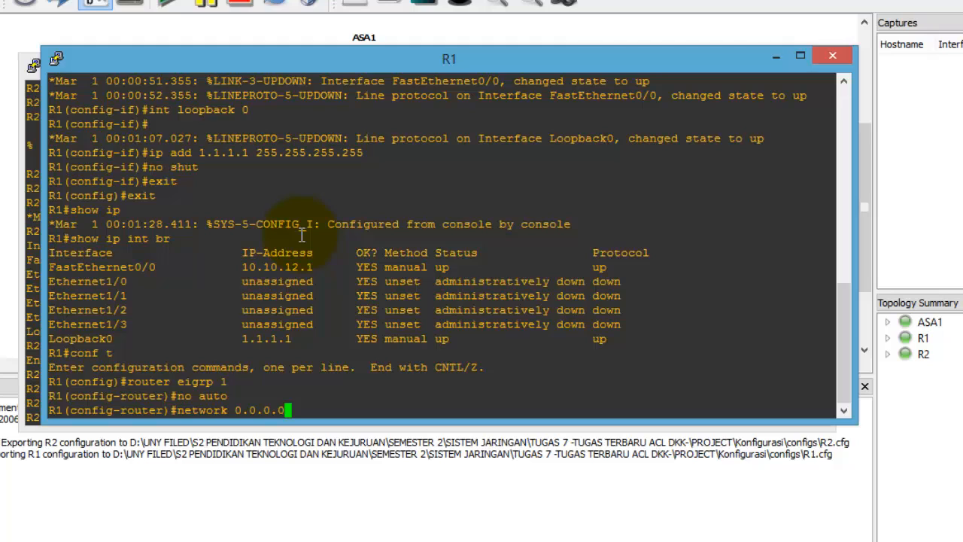
{"action": "type", "text": "0.0.0.0"}
{"action": "key", "text": "Return"}
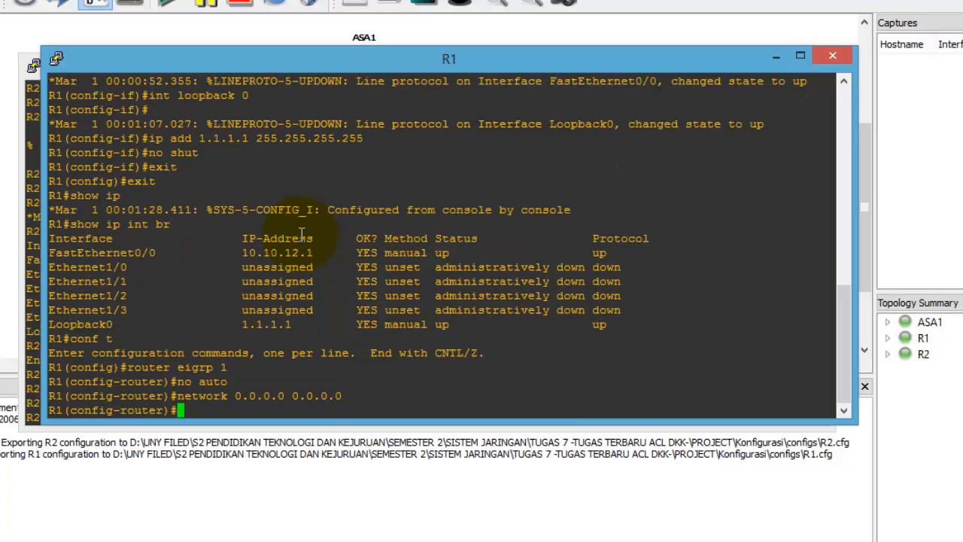
Step: Redo R2's EIGRP 1 with auto-summary off and network 0.0.0.0 0.0.0.0
{"action": "left_click", "coordinate": [35, 262]}
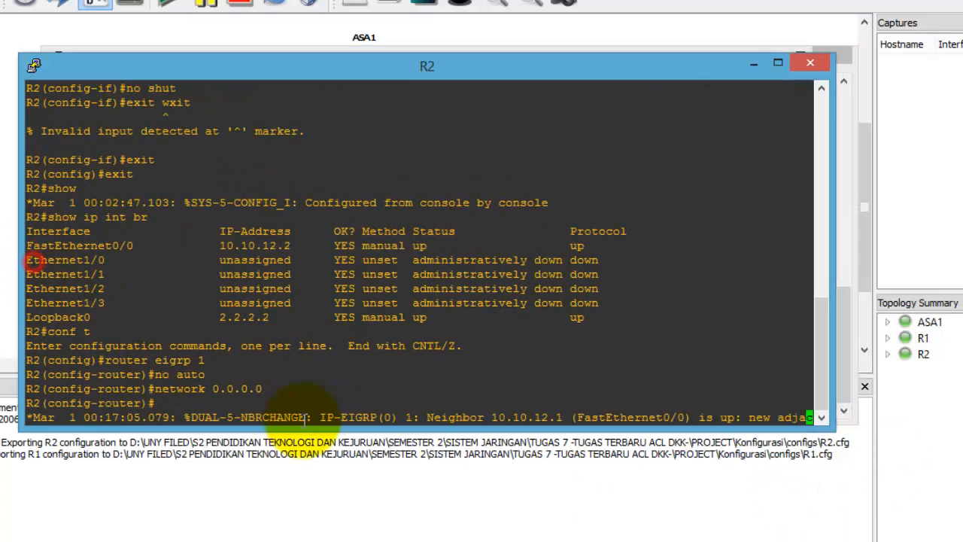
{"action": "key", "text": "Return"}
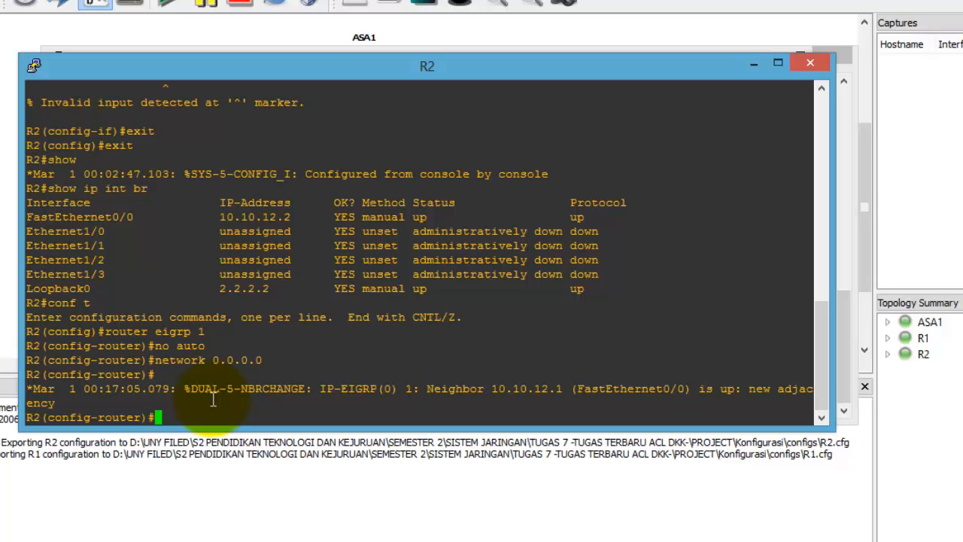
{"action": "key", "text": "ctrl+z"}
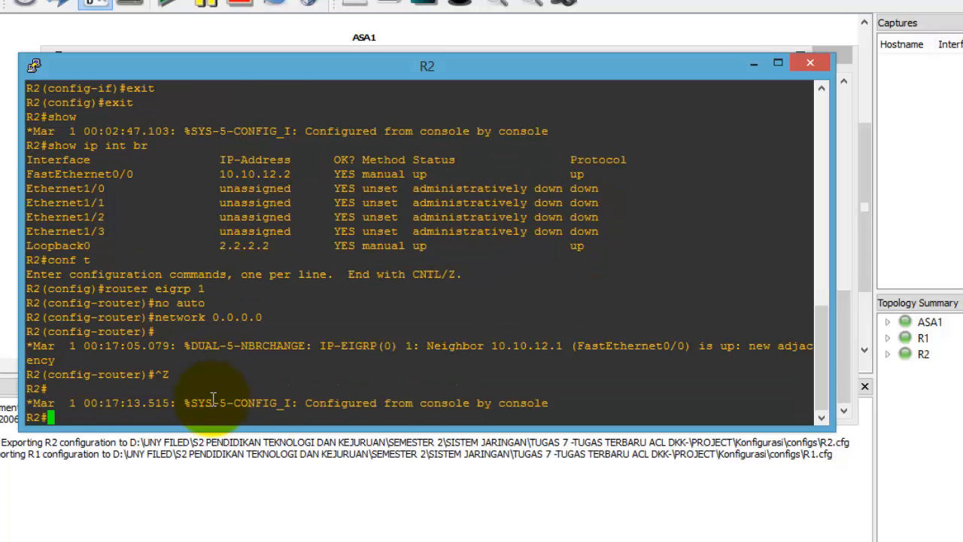
{"action": "type", "text": "conf t"}
{"action": "key", "text": "Return"}
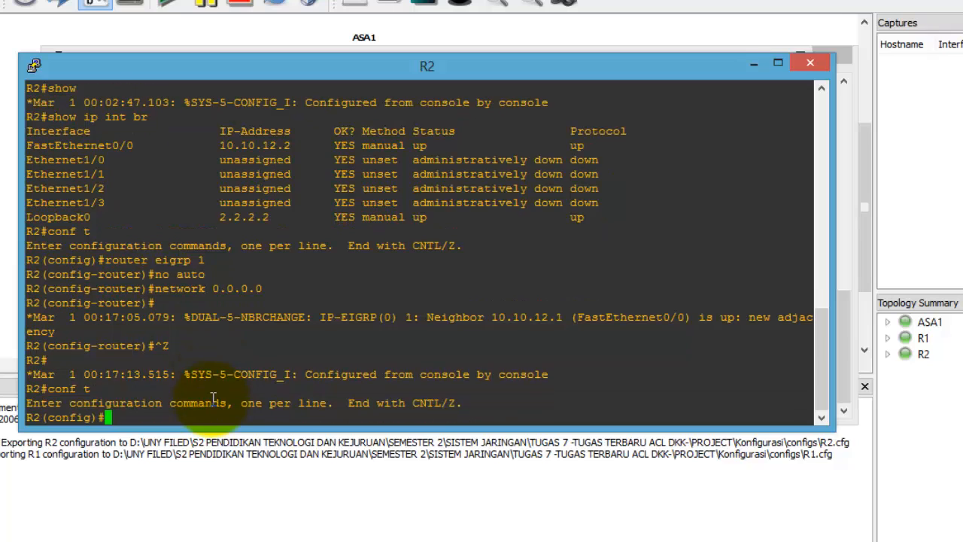
{"action": "type", "text": "router eigrp 1"}
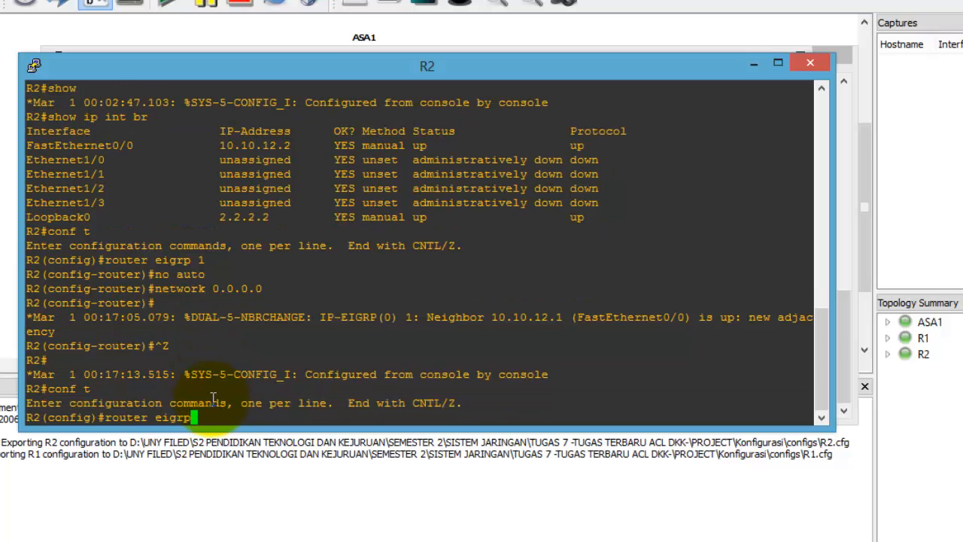
{"action": "key", "text": "Return"}
{"action": "type", "text": "no auto"}
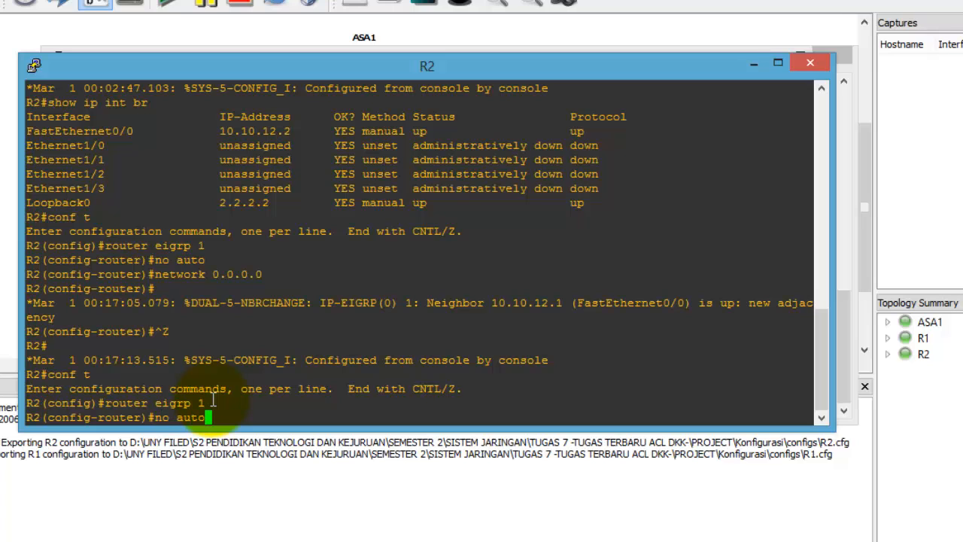
{"action": "key", "text": "Return"}
{"action": "type", "text": "netw"}
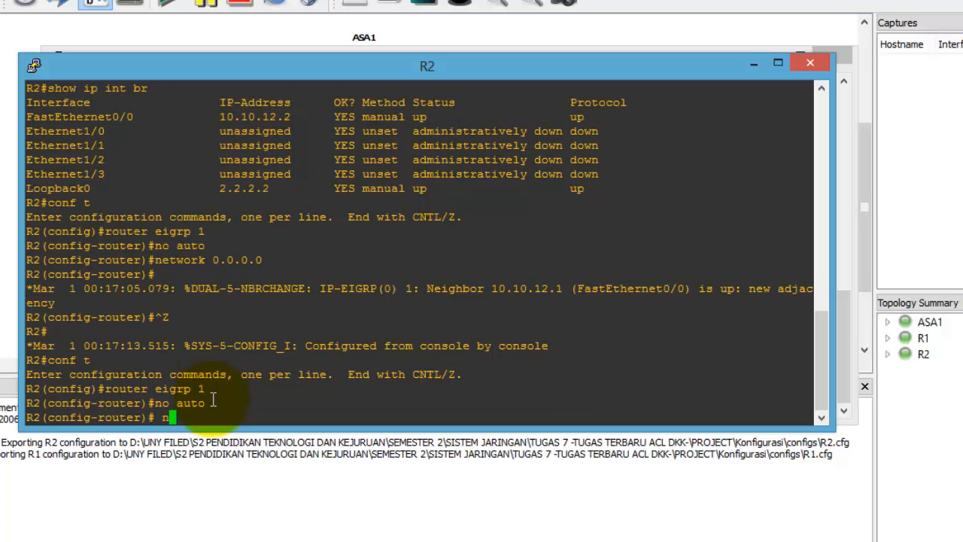
{"action": "key", "text": "BackSpace"}
{"action": "key", "text": "BackSpace"}
{"action": "key", "text": "BackSpace"}
{"action": "key", "text": "BackSpace"}
{"action": "key", "text": "BackSpace"}
{"action": "type", "text": "network 0.0.0.0 0.0.0.0"}
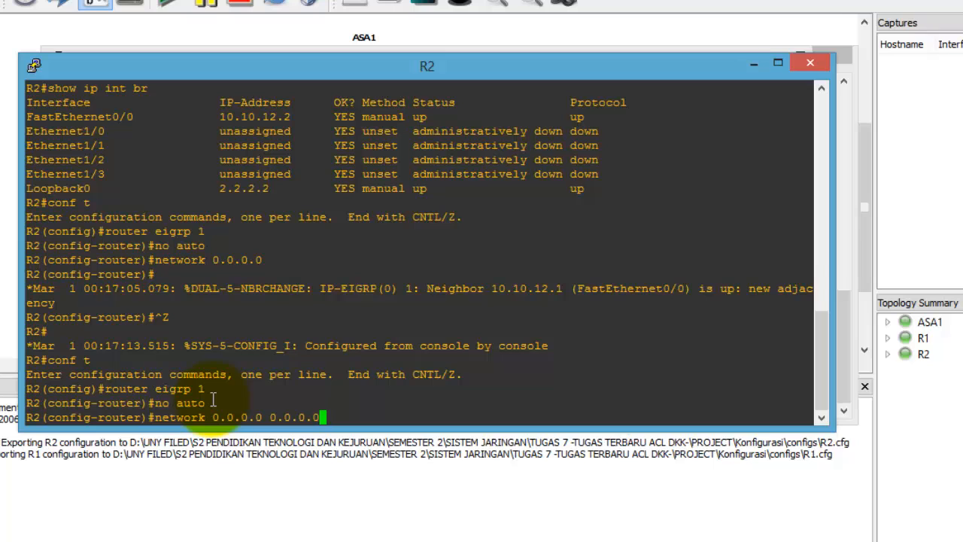
{"action": "key", "text": "Return"}
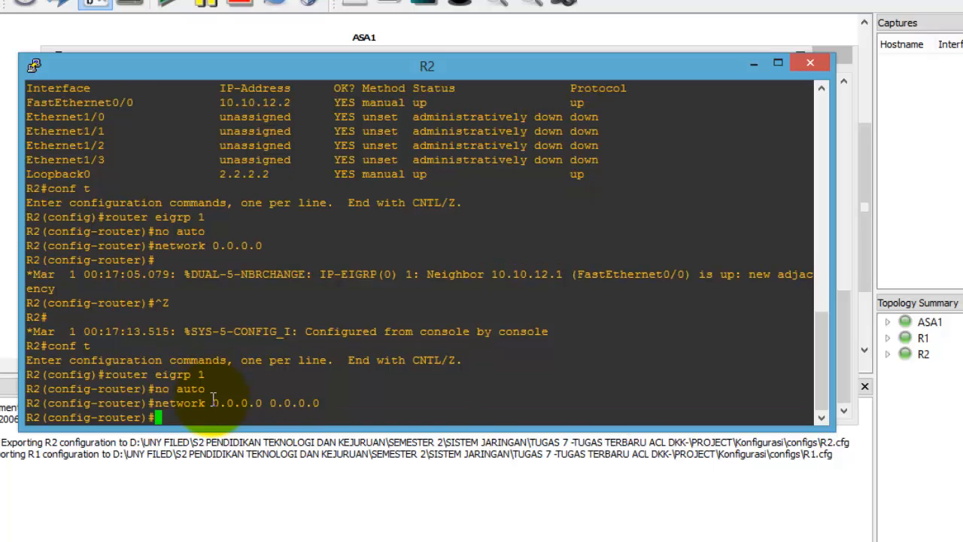
{"action": "key", "text": "ctrl+z"}
Step: Exit configuration mode on R1 and return to R2's console
{"action": "mouse_move", "coordinate": [516, 526]}
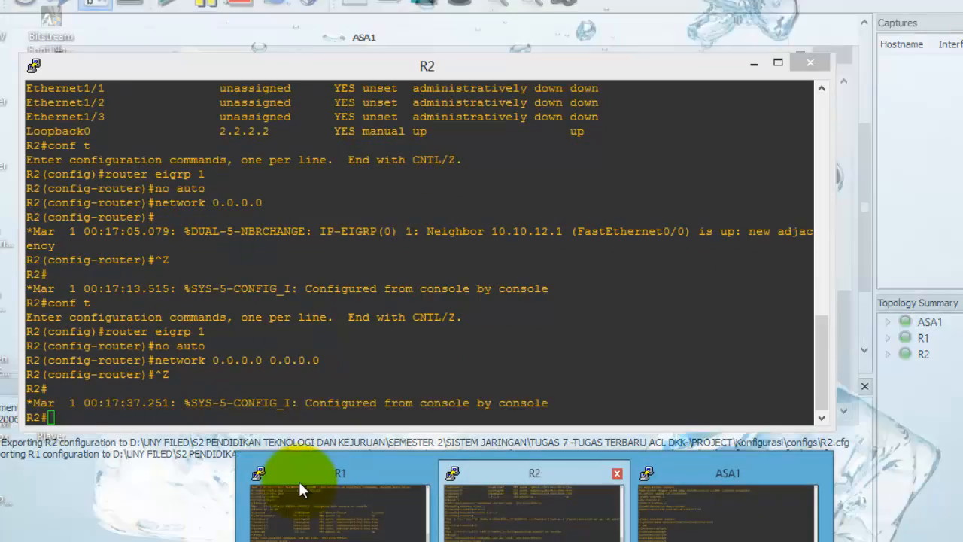
{"action": "left_click", "coordinate": [317, 491]}
{"action": "key", "text": "ctrl+z"}
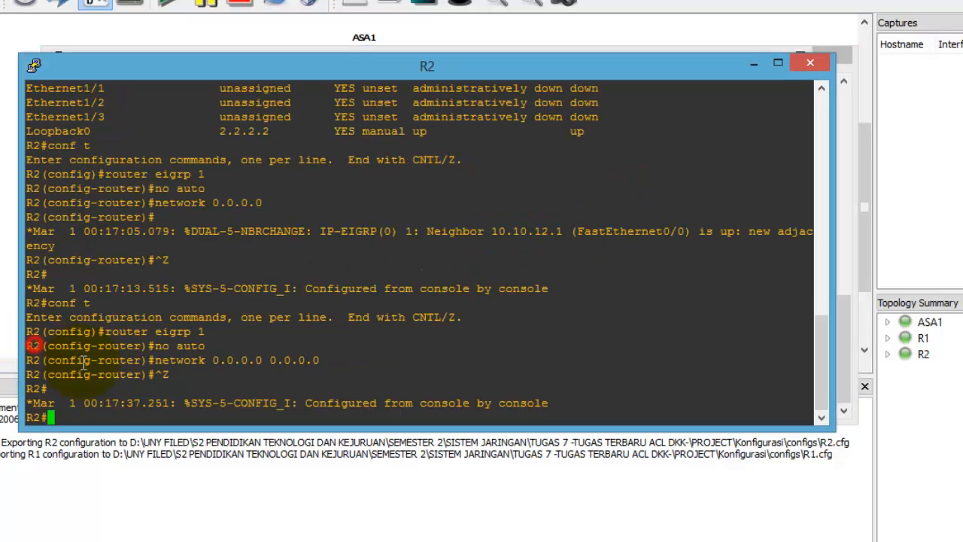
{"action": "left_click", "coordinate": [33, 344]}
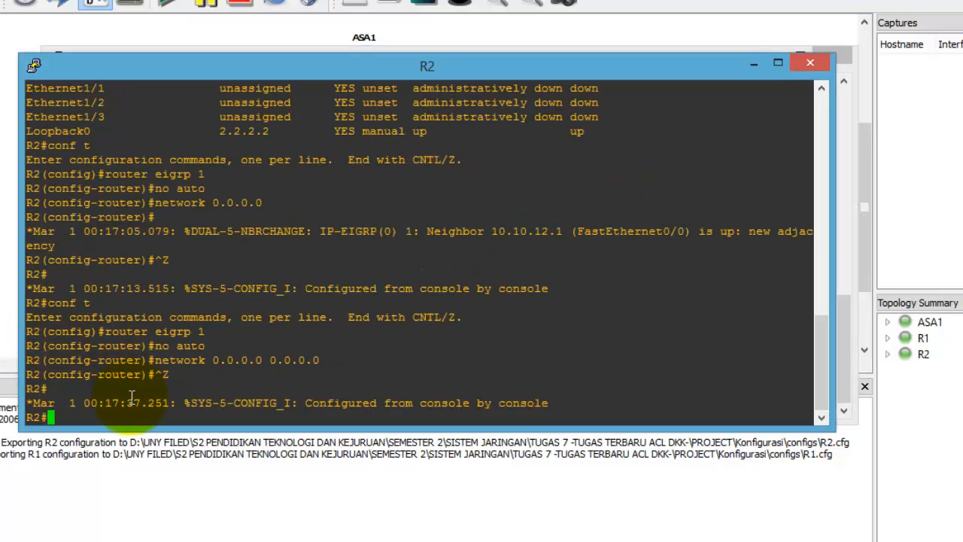
Step: Create extended access list 100 denying TCP 10.10.12.0/24 to 2.2.2.0/24 during time-range TIME
{"action": "type", "text": "conf t"}
{"action": "key", "text": "Return"}
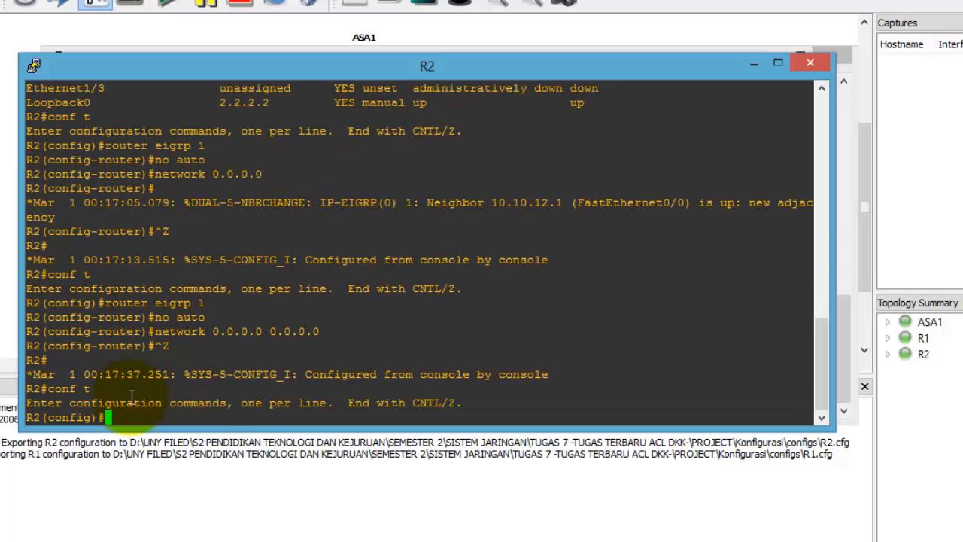
{"action": "type", "text": "ip access-"}
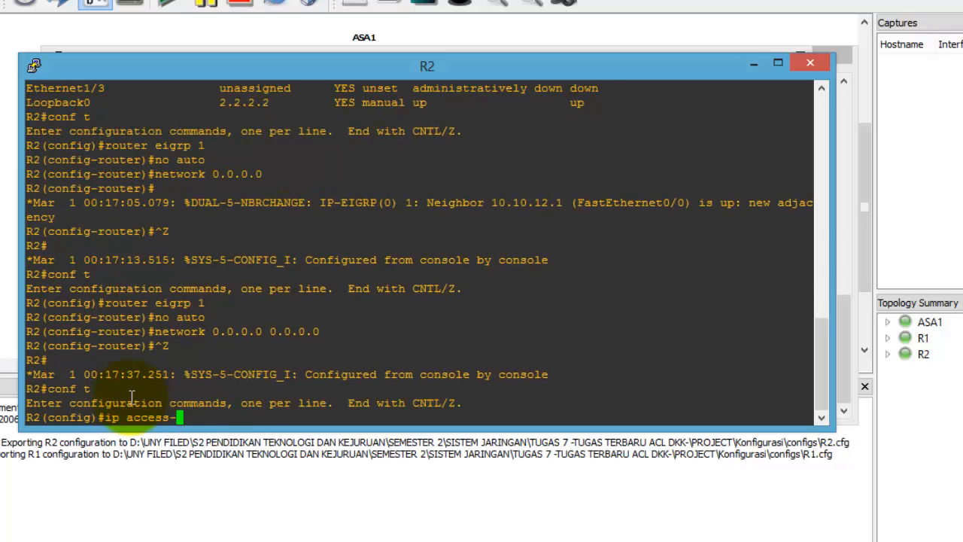
{"action": "type", "text": "list extend"}
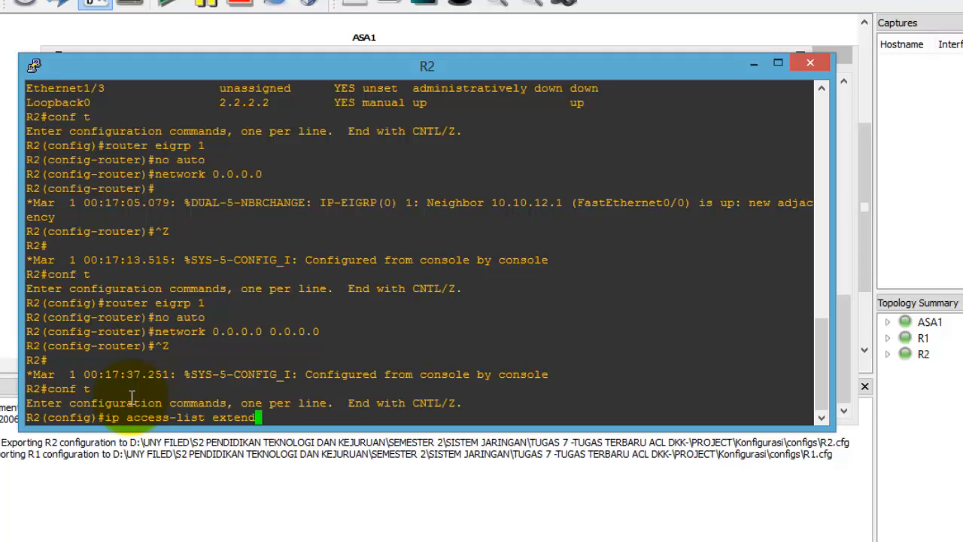
{"action": "type", "text": "ed 100"}
{"action": "key", "text": "Return"}
{"action": "type", "text": "deny "}
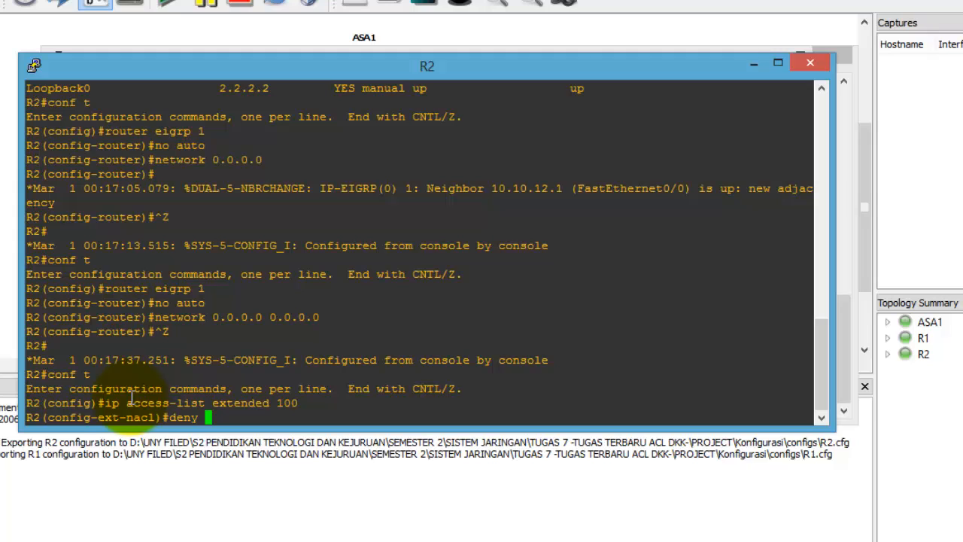
{"action": "type", "text": "tcp 10.10.12.0 0.0.0"}
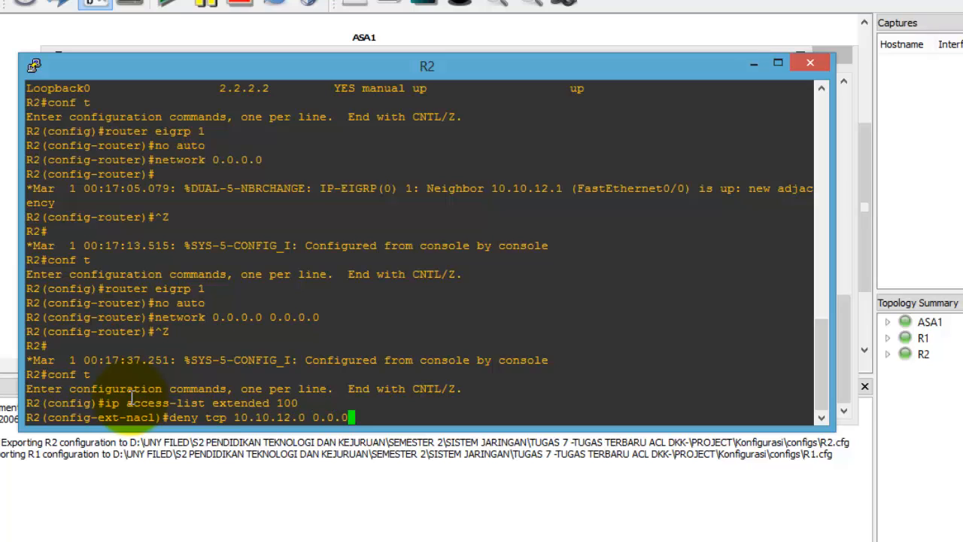
{"action": "type", "text": ".2"}
{"action": "type", "text": "55 "}
{"action": "type", "text": "2.2.2."}
{"action": "type", "text": "0 0.0."}
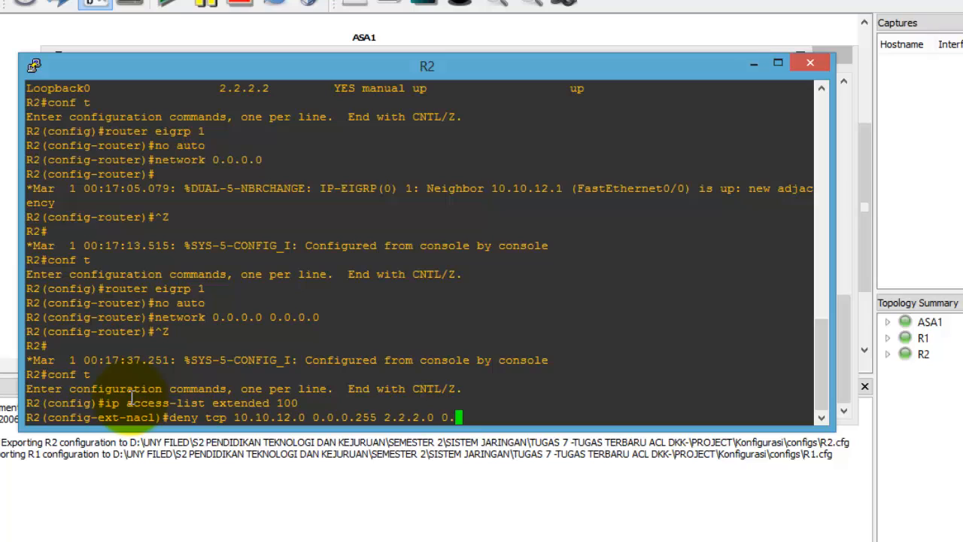
{"action": "type", "text": "0"}
{"action": "key", "text": "BackSpace"}
{"action": "type", "text": ".255 time-range "}
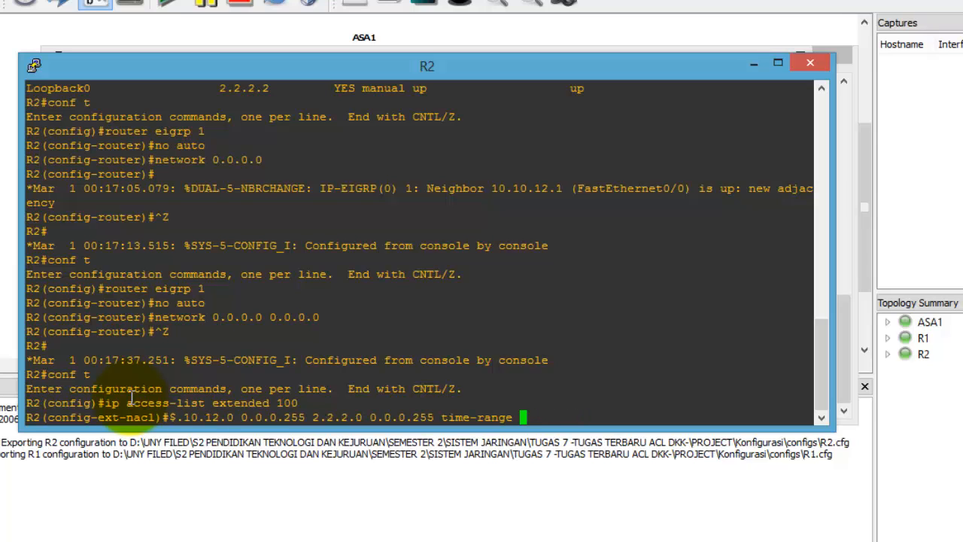
{"action": "type", "text": "TIME"}
{"action": "key", "text": "Return"}
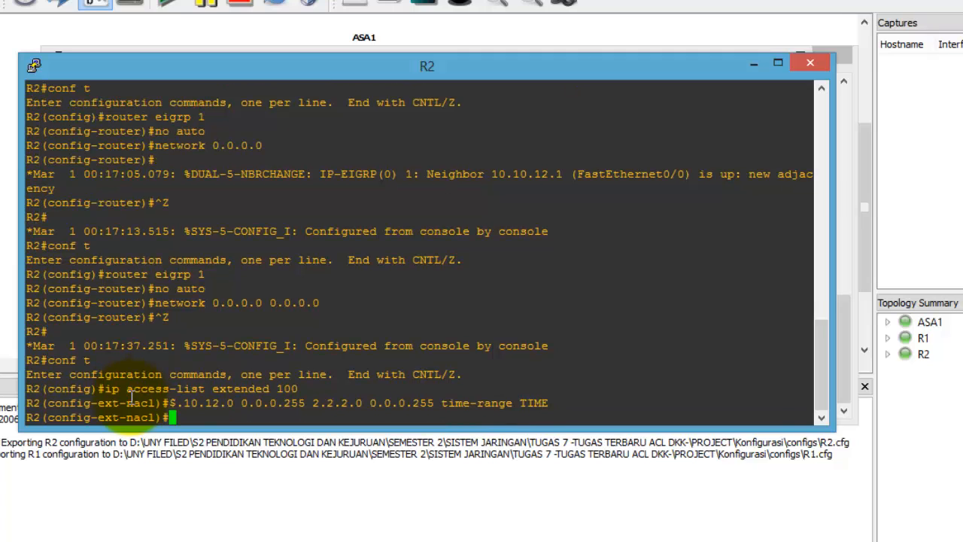
Step: Add permit ip any any to access list 100 and display it
{"action": "type", "text": "permit ip a"}
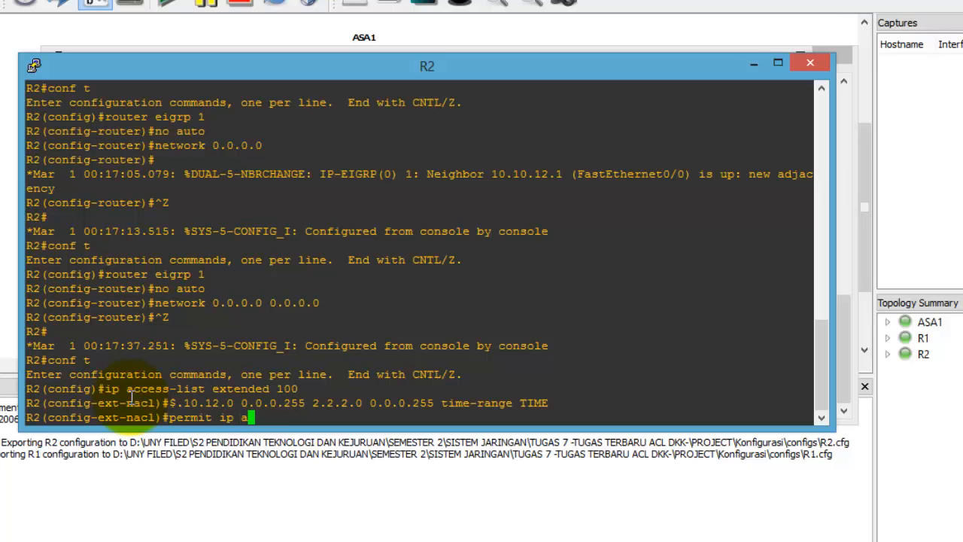
{"action": "type", "text": "ny any"}
{"action": "key", "text": "Return"}
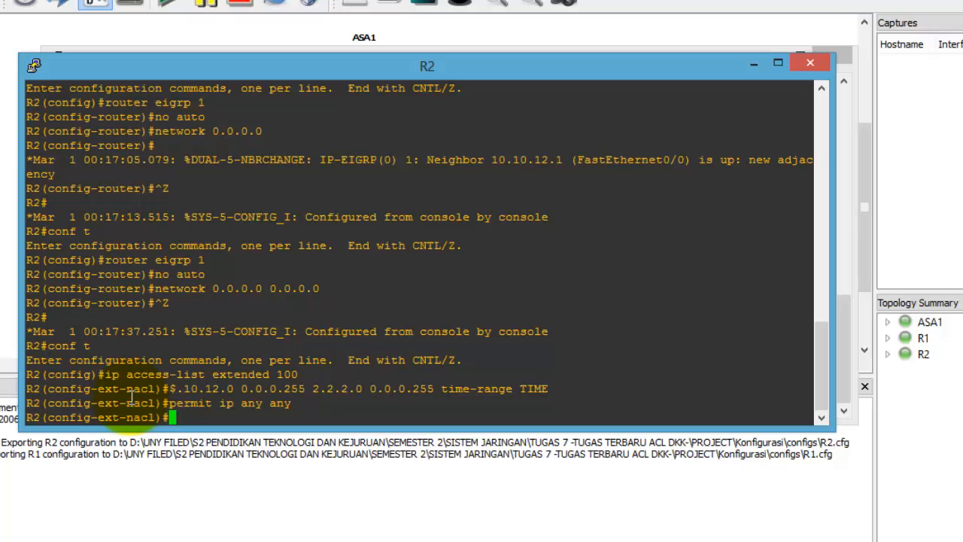
{"action": "key", "text": "ctrl+z"}
{"action": "type", "text": "s"}
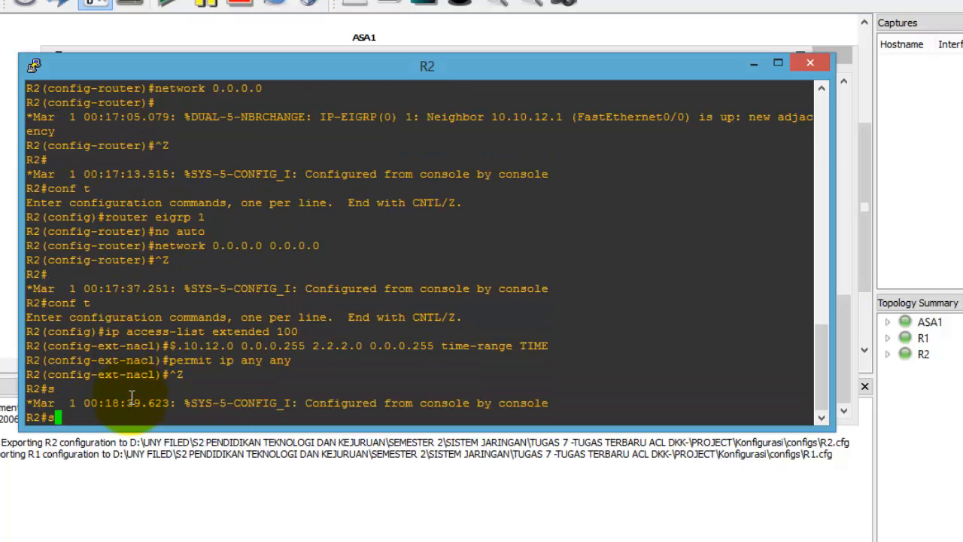
{"action": "type", "text": "how access-list 100"}
{"action": "key", "text": "Return"}
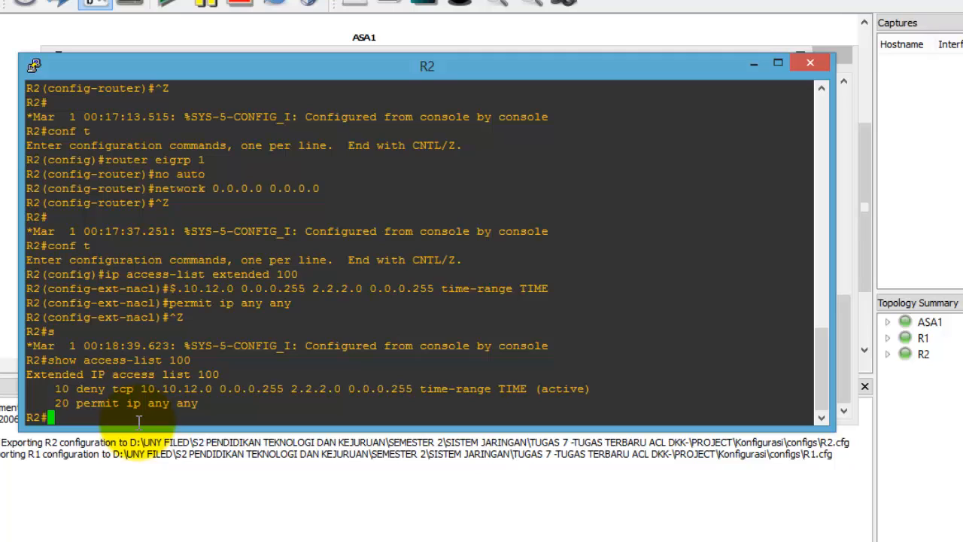
Step: Define time-range TIME as periodic weekdays 09:00 to 17:00 on R2
{"action": "type", "text": "conf t"}
{"action": "key", "text": "Return"}
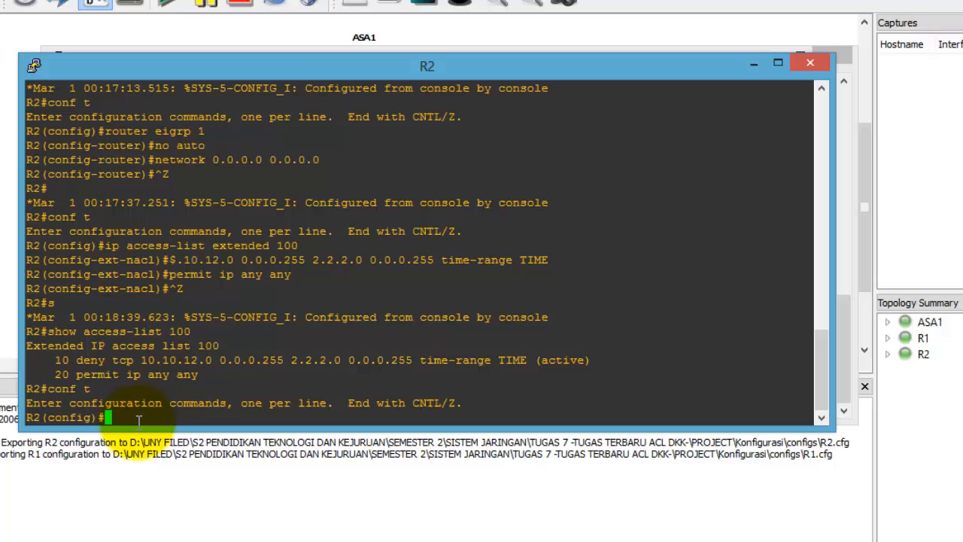
{"action": "type", "text": "time-range TIME"}
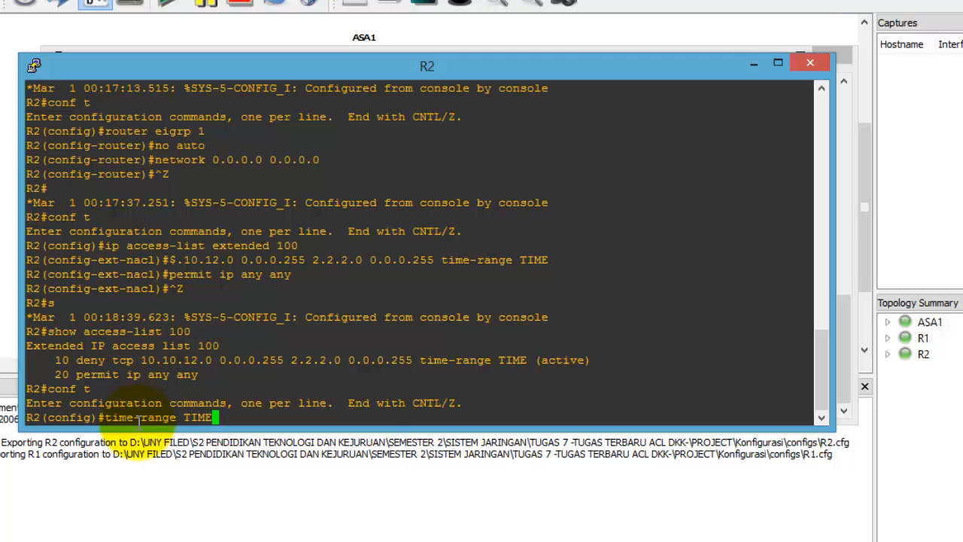
{"action": "key", "text": "Return"}
{"action": "type", "text": "periodic"}
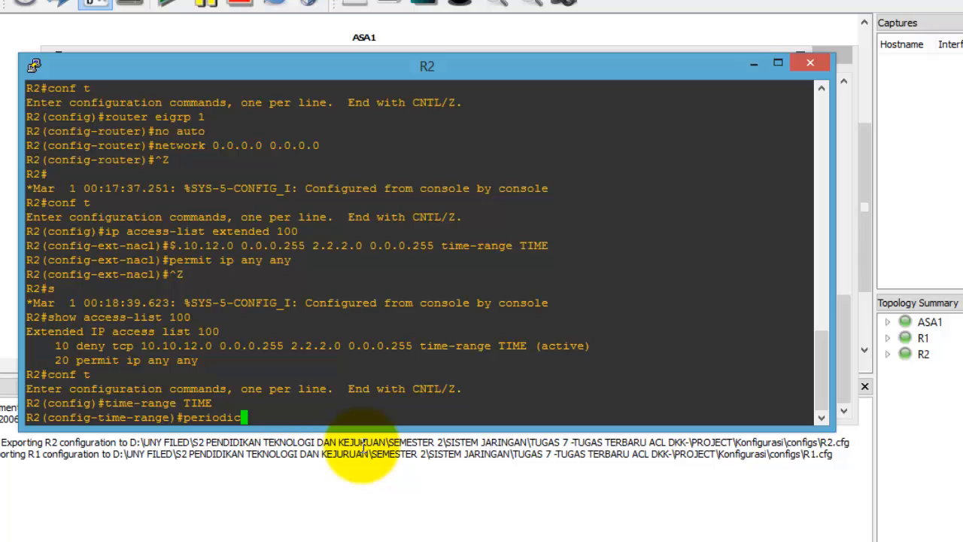
{"action": "type", "text": " weekdays"}
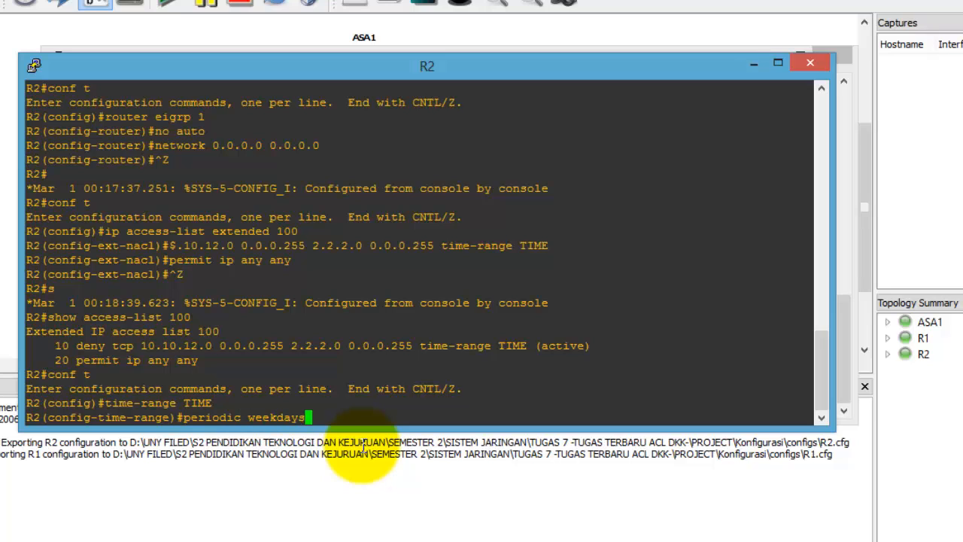
{"action": "type", "text": " 09:00 to 17:00"}
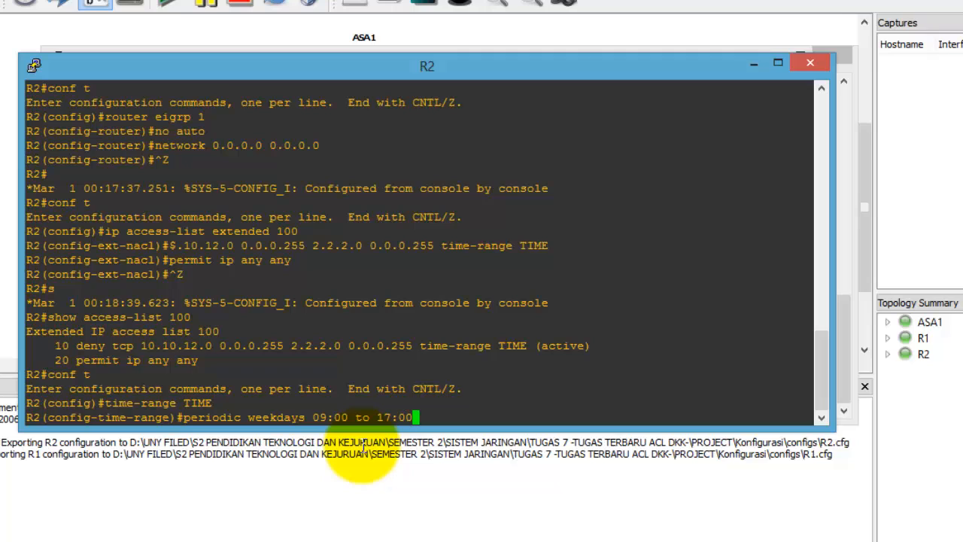
{"action": "key", "text": "Return"}
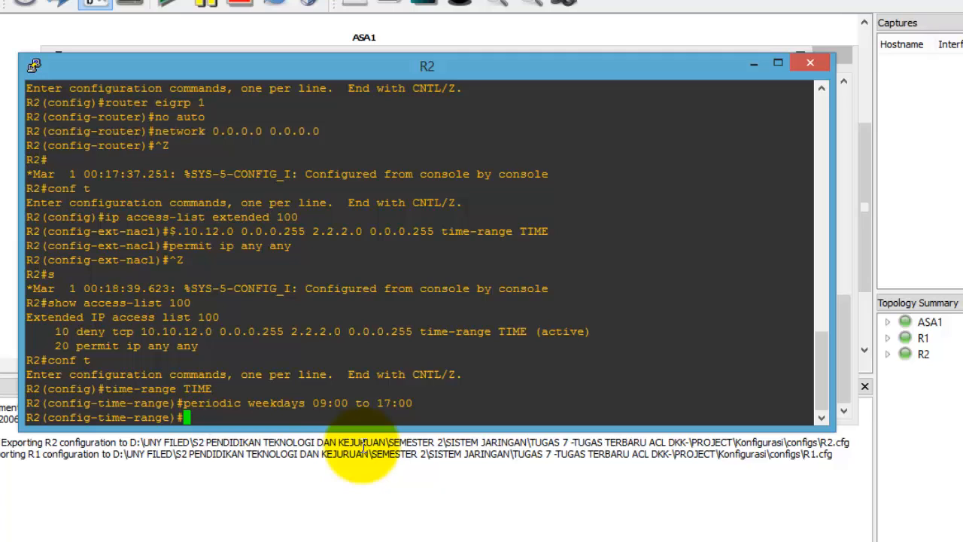
{"action": "key", "text": "Return"}
Step: Apply access list 100 inbound on interface f0/0 and return to privileged mode
{"action": "type", "text": "int "}
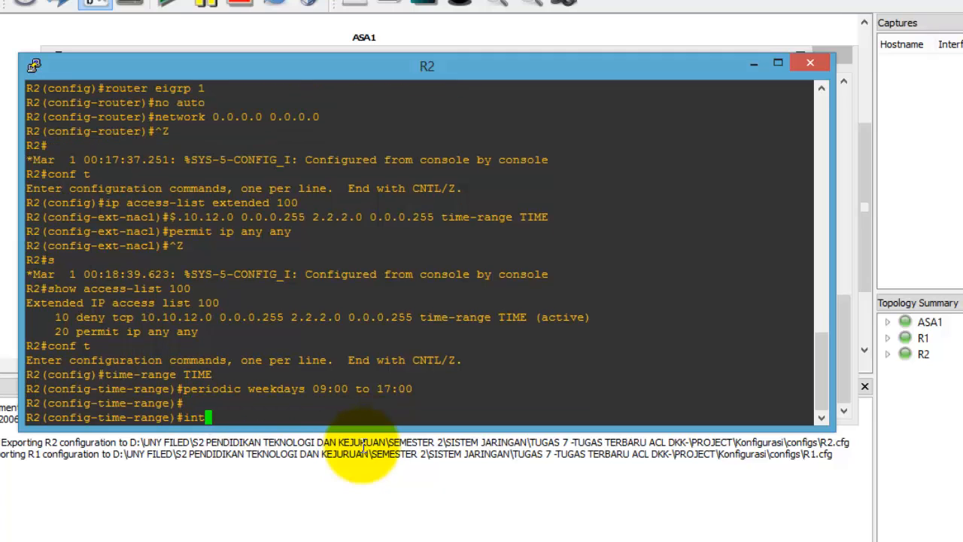
{"action": "type", "text": "f0.0"}
{"action": "key", "text": "BackSpace"}
{"action": "key", "text": "BackSpace"}
{"action": "type", "text": "/0"}
{"action": "key", "text": "Return"}
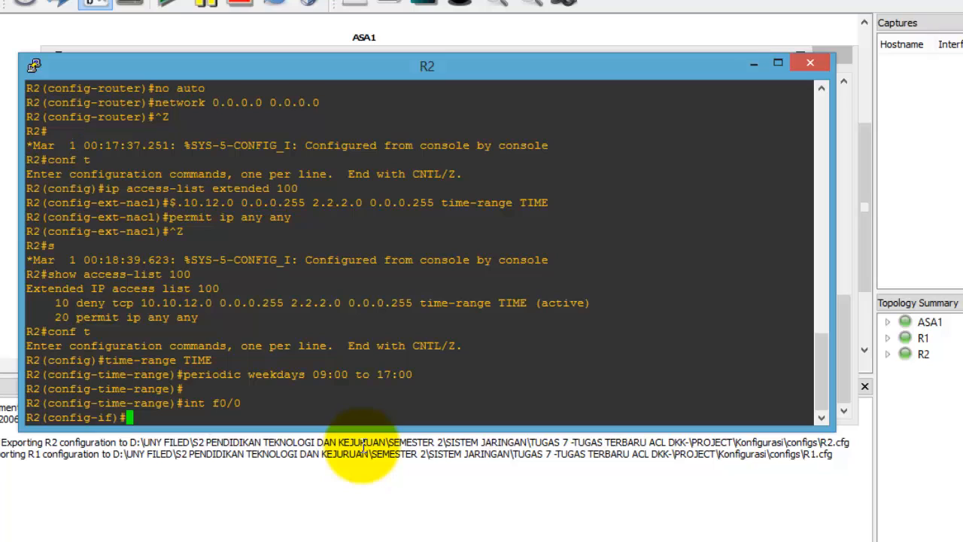
{"action": "type", "text": "ip access-gr"}
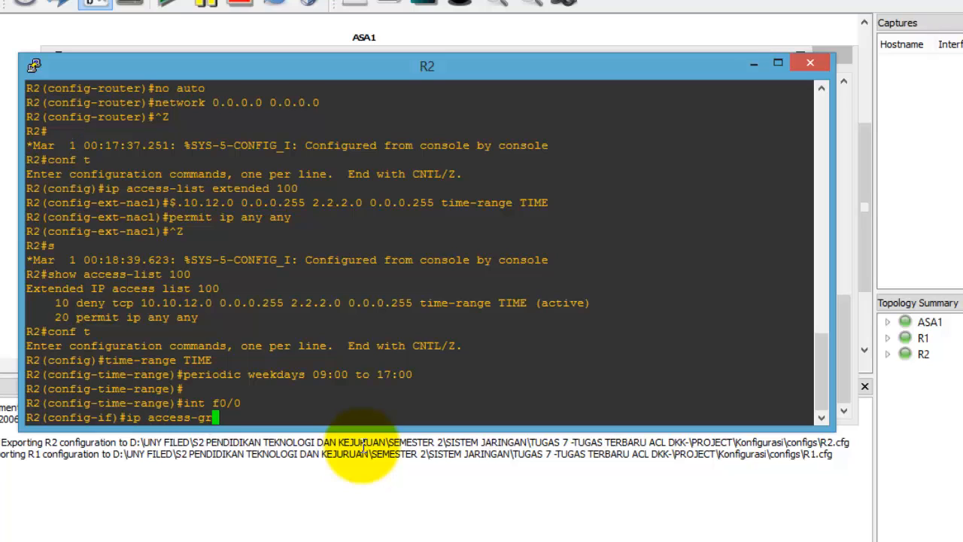
{"action": "type", "text": "oup 100 in"}
{"action": "key", "text": "Return"}
{"action": "type", "text": "ex"}
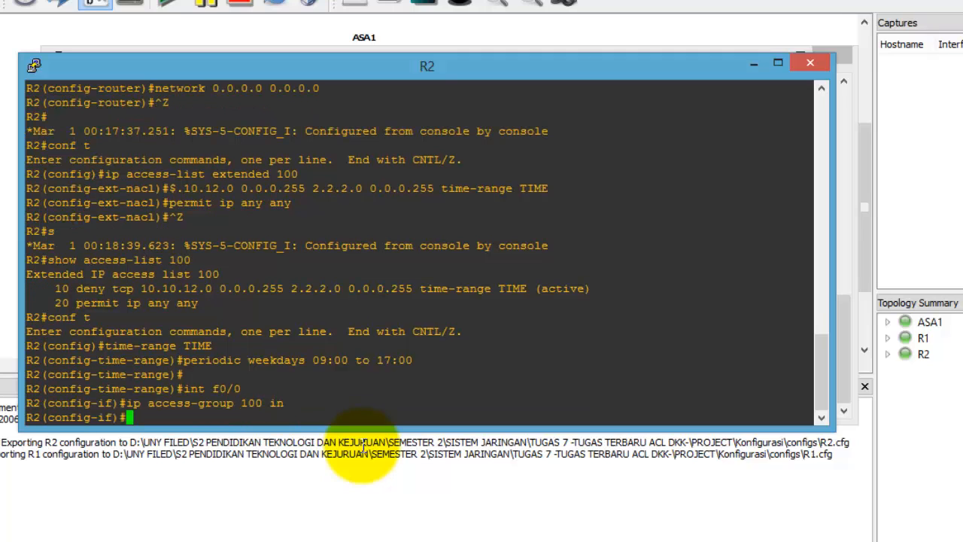
{"action": "type", "text": "it"}
{"action": "key", "text": "Return"}
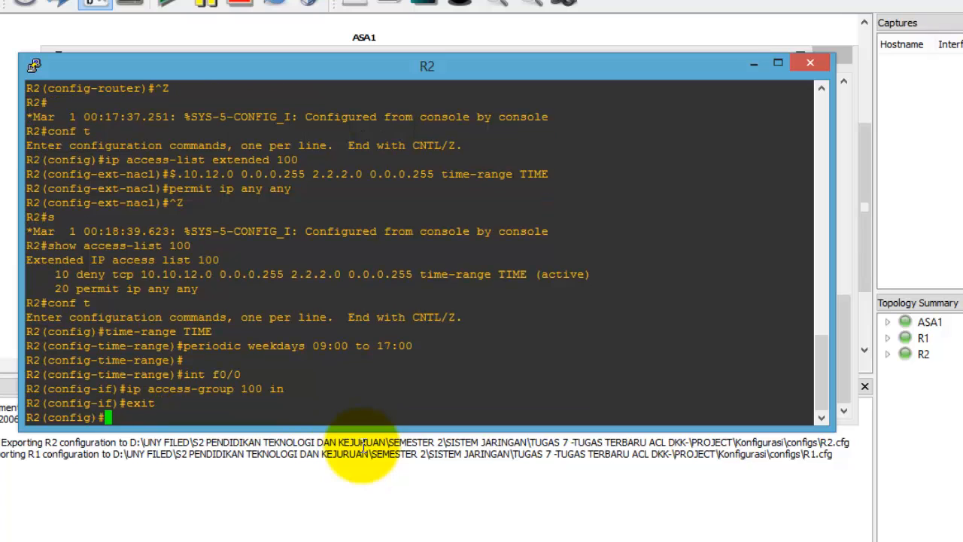
{"action": "type", "text": "exit"}
{"action": "key", "text": "Return"}
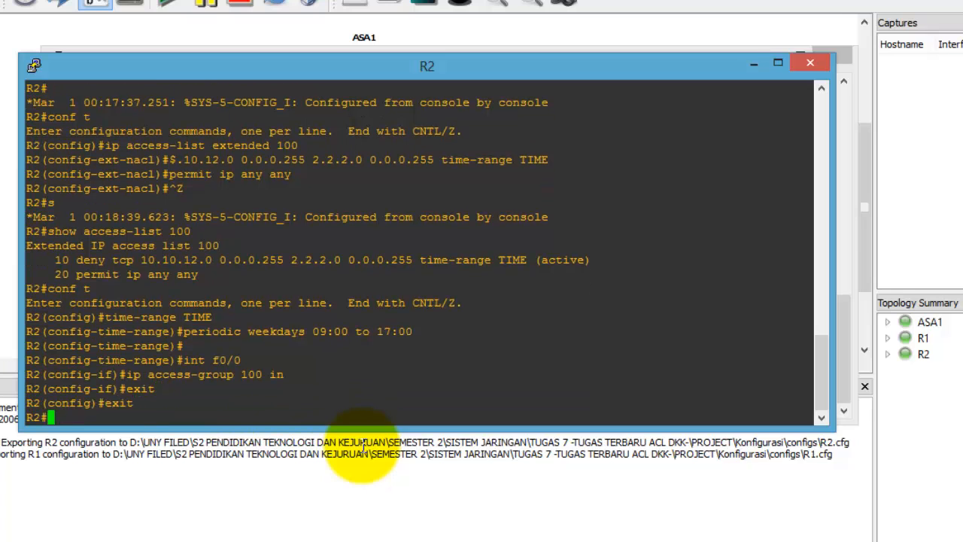
{"action": "type", "text": "show a"}
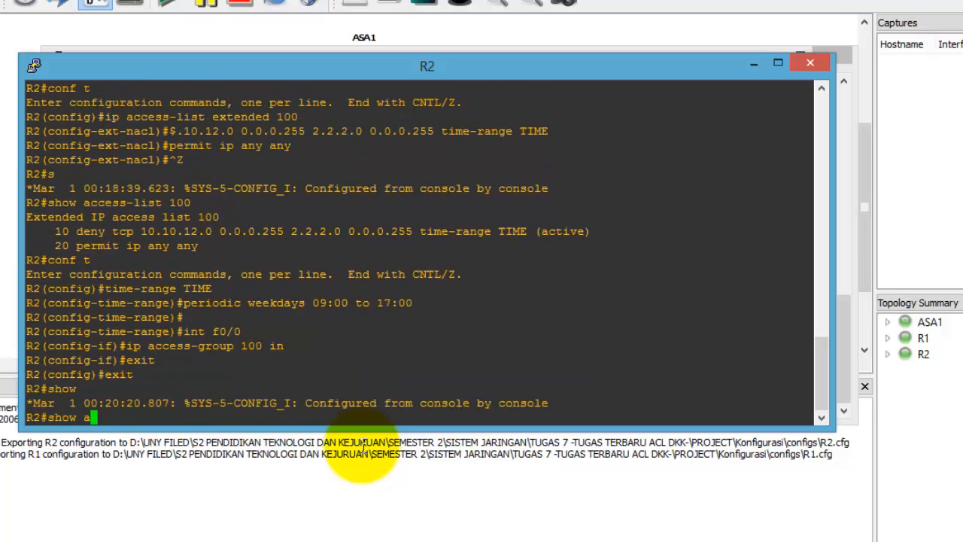
{"action": "type", "text": "ccess-list 100"}
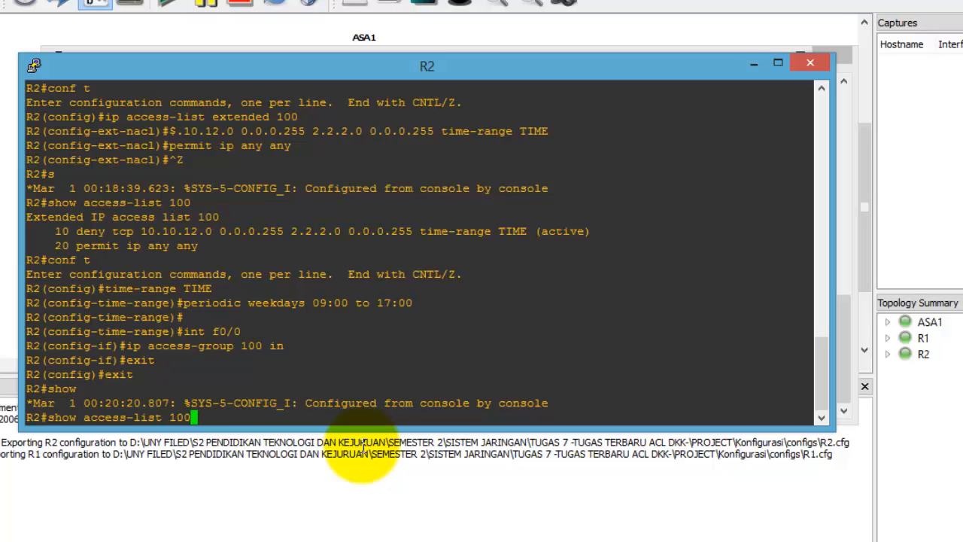
Step: Show access list 100, with the TIME deny inactive and 9 permit matches
{"action": "key", "text": "Return"}
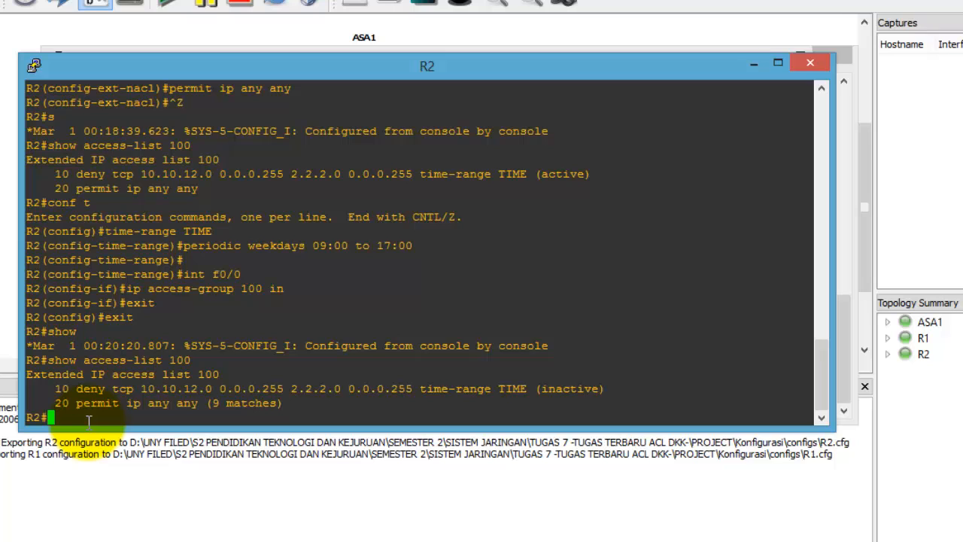
Step: Delete access list 100 and re-add a deny for TCP www from 10.10.12.0/24 to 2.2.2.0/24 during TIME
{"action": "type", "text": "conf t"}
{"action": "key", "text": "Return"}
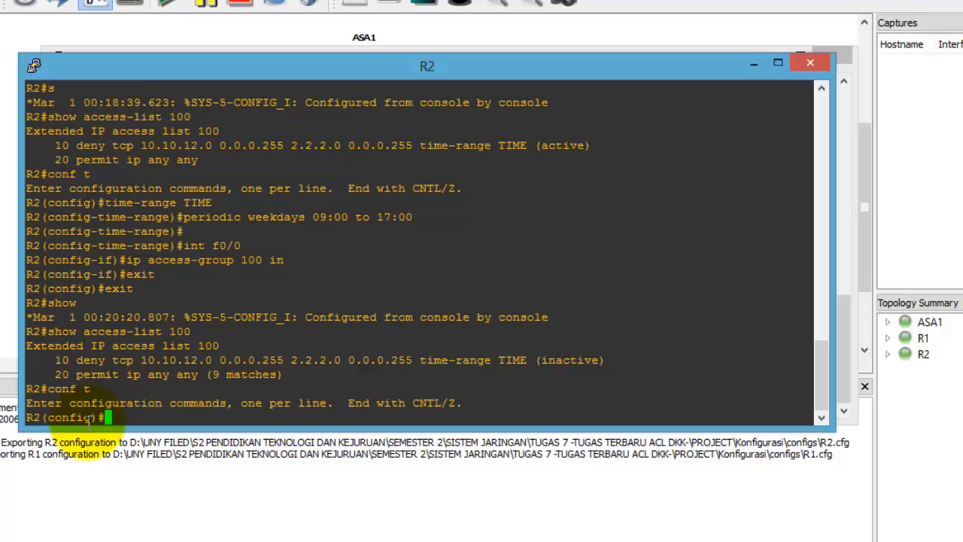
{"action": "type", "text": "no access-list 100"}
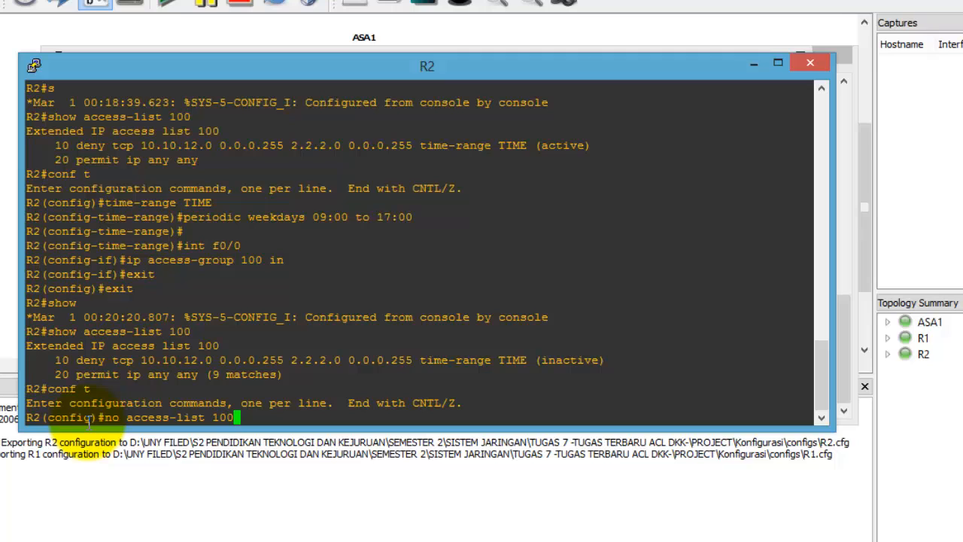
{"action": "key", "text": "Return"}
{"action": "type", "text": "access"}
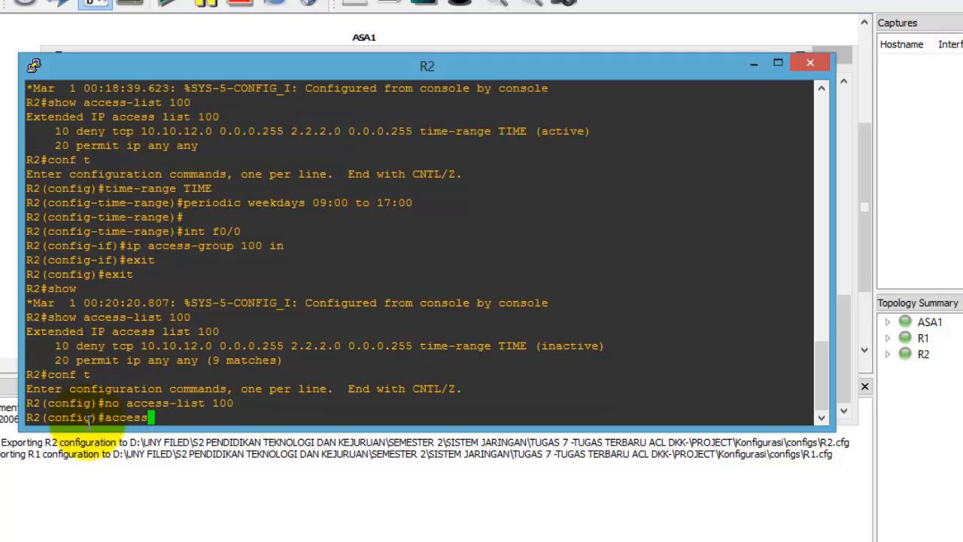
{"action": "type", "text": "-list 100 deny t"}
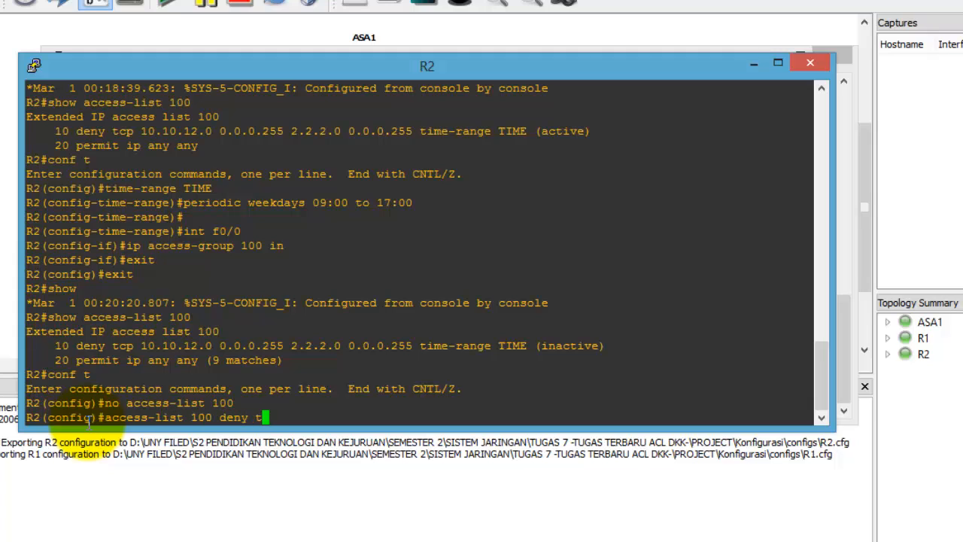
{"action": "type", "text": "cp 10.10.12.0"}
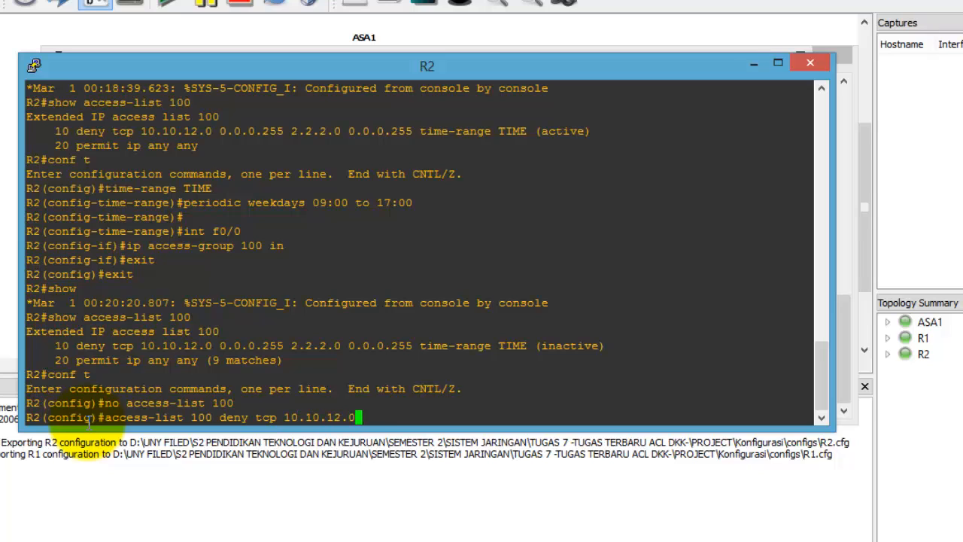
{"action": "type", "text": " 0.0.0.255 2.2.2."}
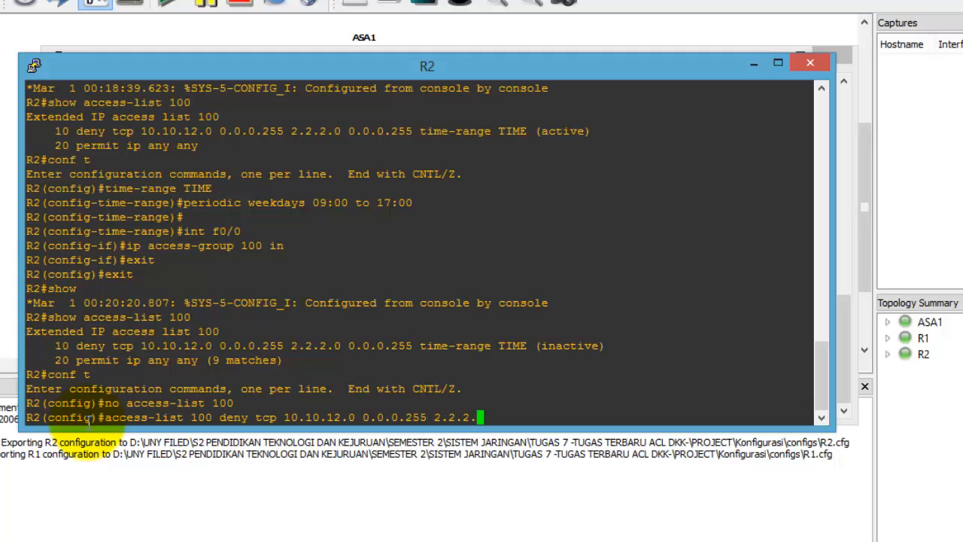
{"action": "type", "text": "0 0.0.0"}
{"action": "type", "text": ".255"}
{"action": "type", "text": " time-"}
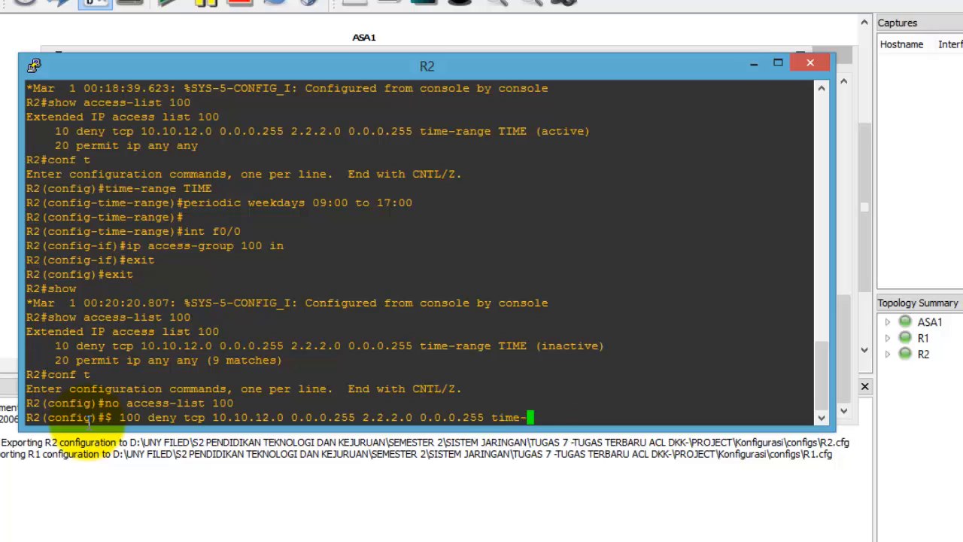
{"action": "type", "text": "range TIME eq w"}
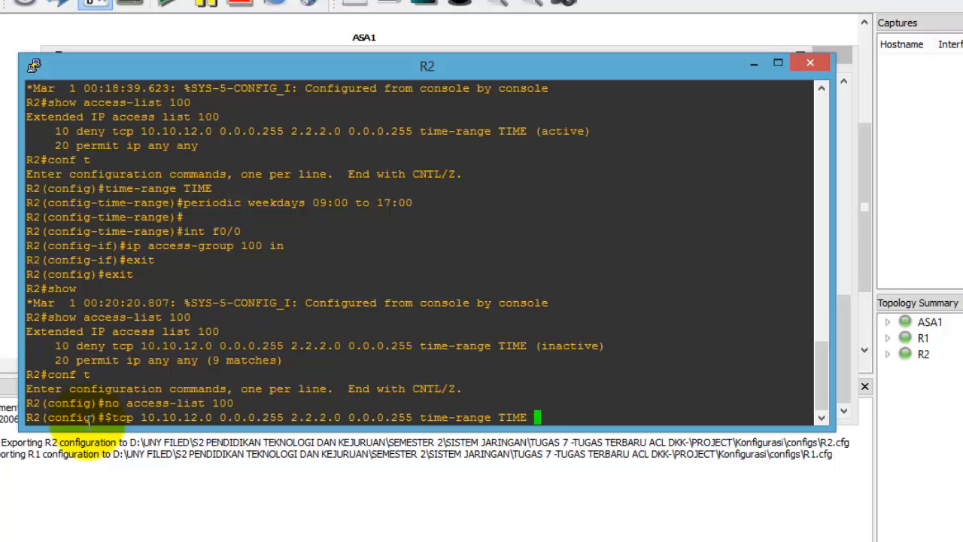
{"action": "type", "text": "www"}
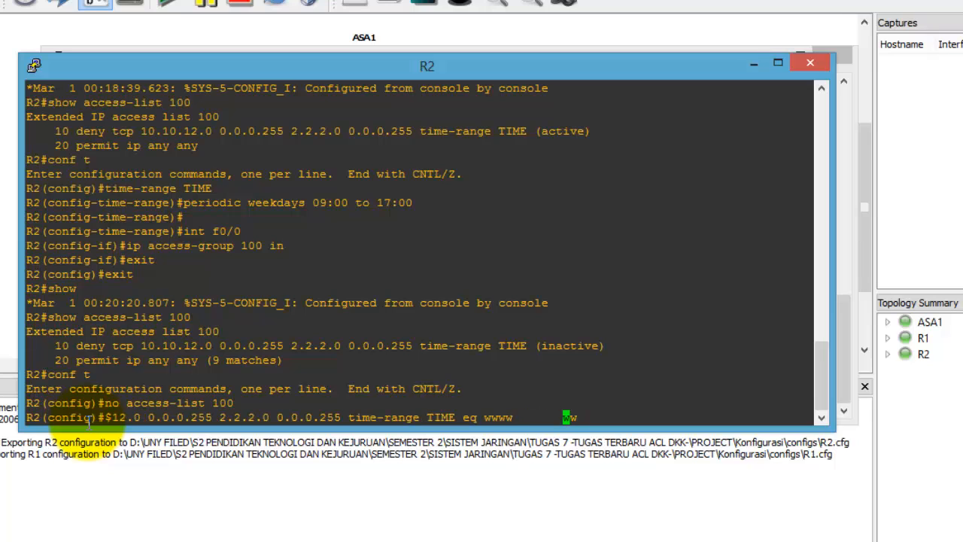
{"action": "key", "text": "BackSpace"}
{"action": "key", "text": "Return"}
Step: Add access-list 100 permit ip any any after the www deny
{"action": "type", "text": "a"}
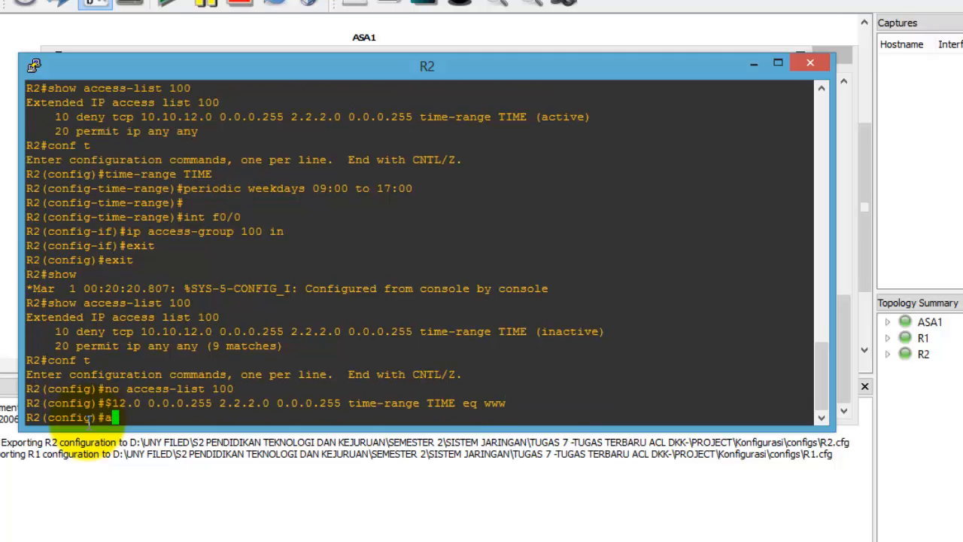
{"action": "type", "text": "ccess-listr"}
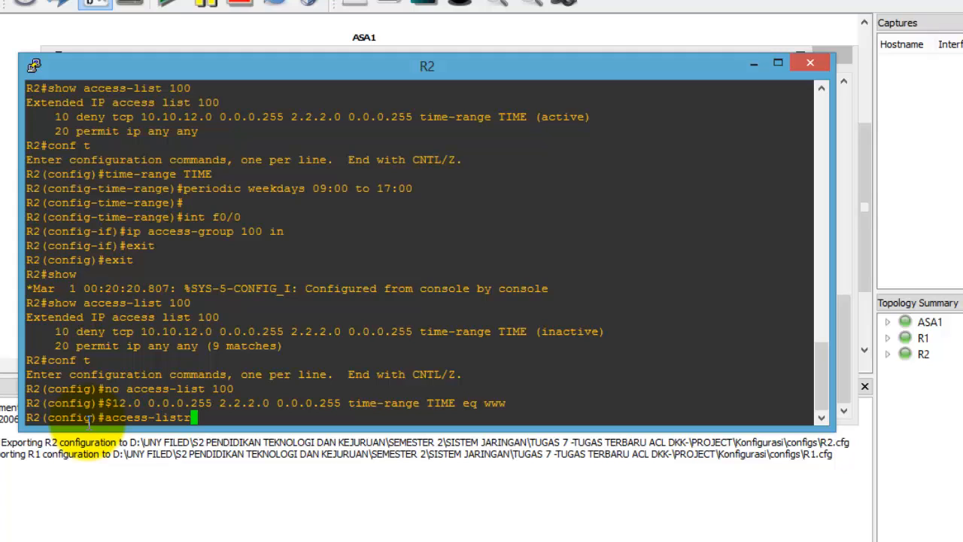
{"action": "key", "text": "BackSpace"}
{"action": "type", "text": "100 permit any an"}
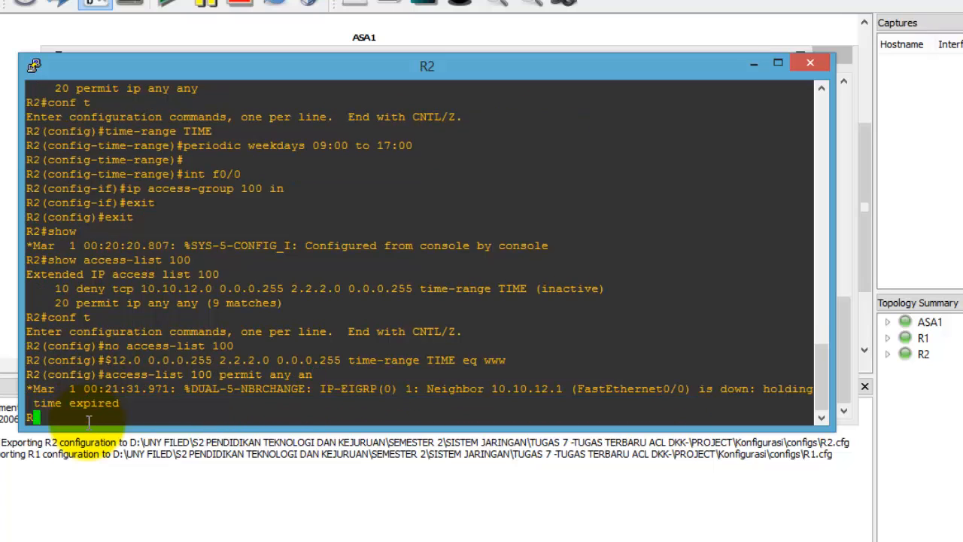
{"action": "key", "text": "BackSpace"}
{"action": "key", "text": "BackSpace"}
{"action": "key", "text": "BackSpace"}
{"action": "key", "text": "BackSpace"}
{"action": "key", "text": "BackSpace"}
{"action": "key", "text": "BackSpace"}
{"action": "type", "text": "ip any any"}
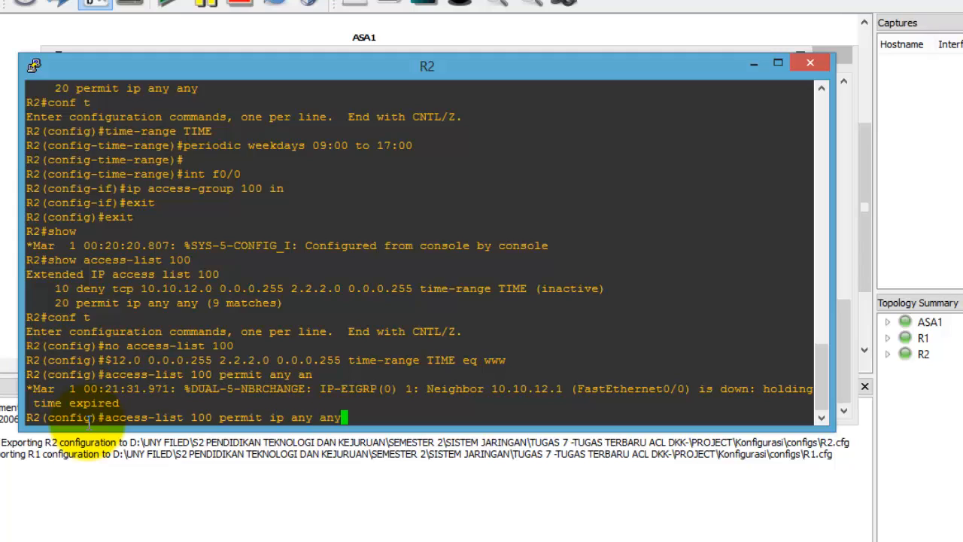
{"action": "key", "text": "Return"}
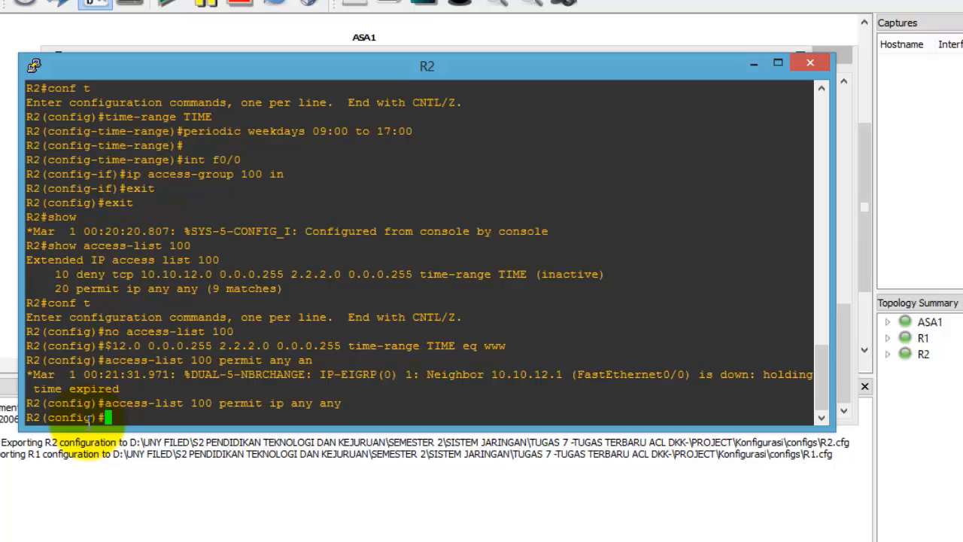
Step: Exit configuration and list access list 100, showing the www deny inactive and 19 permit matches
{"action": "type", "text": "exit"}
{"action": "key", "text": "Return"}
{"action": "type", "text": "sh"}
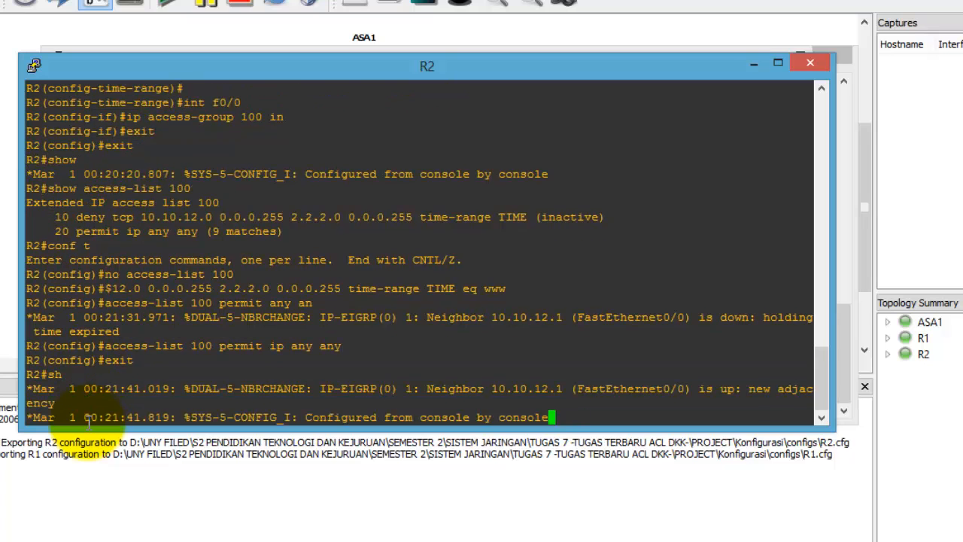
{"action": "type", "text": "ow access"}
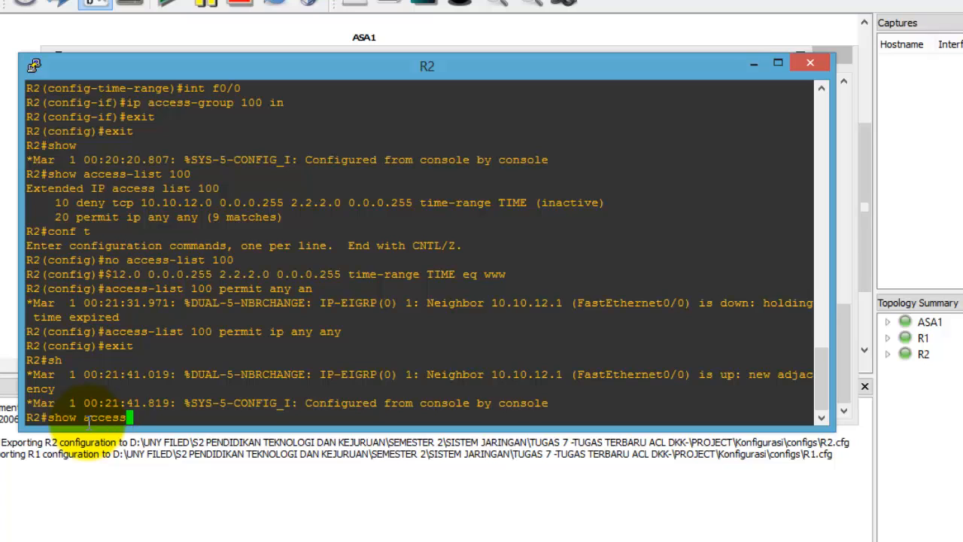
{"action": "type", "text": "-list 100"}
{"action": "key", "text": "Return"}
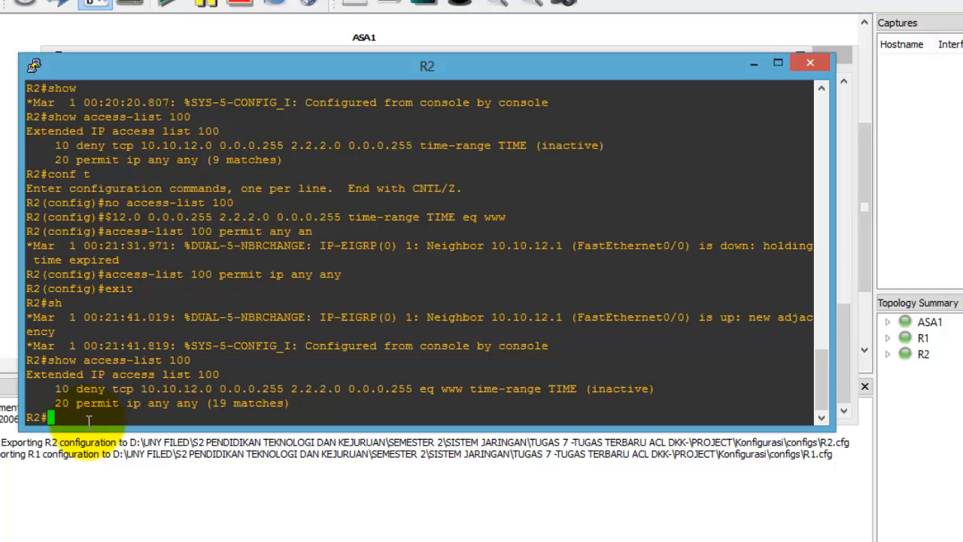
{"action": "type", "text": "clock set 16:00:00 "}
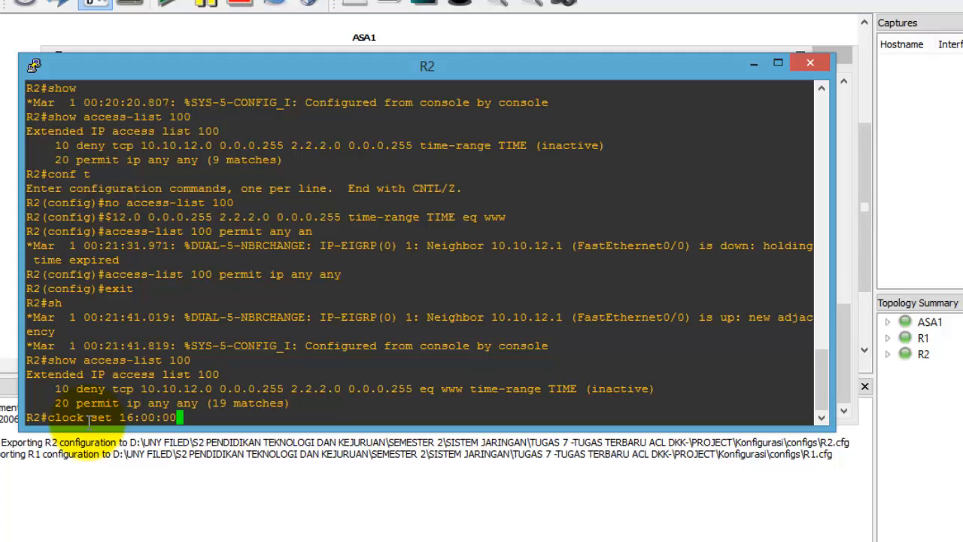
{"action": "type", "text": "28 may 2014"}
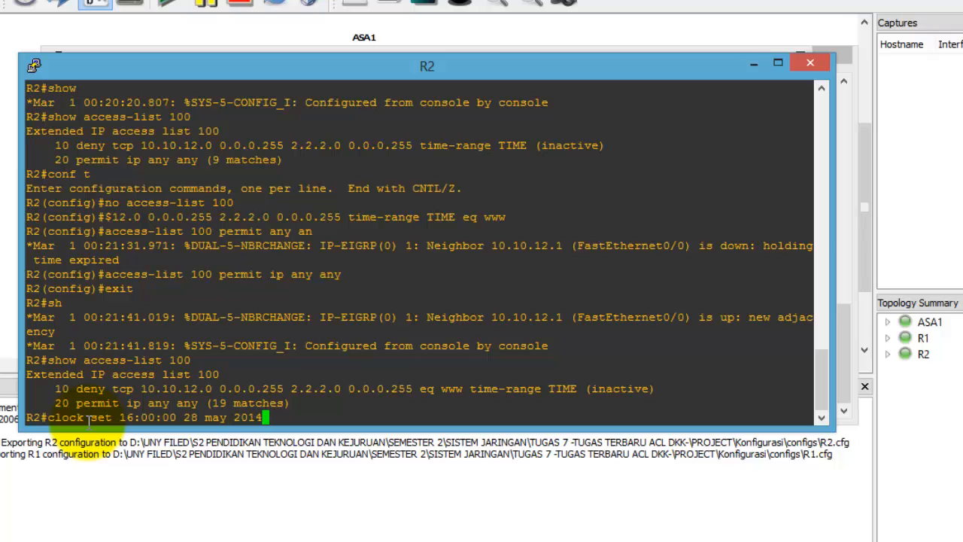
Step: Set R2's clock to 16:00:00 28 May 2014 and confirm access list 100's www deny is active
{"action": "key", "text": "Return"}
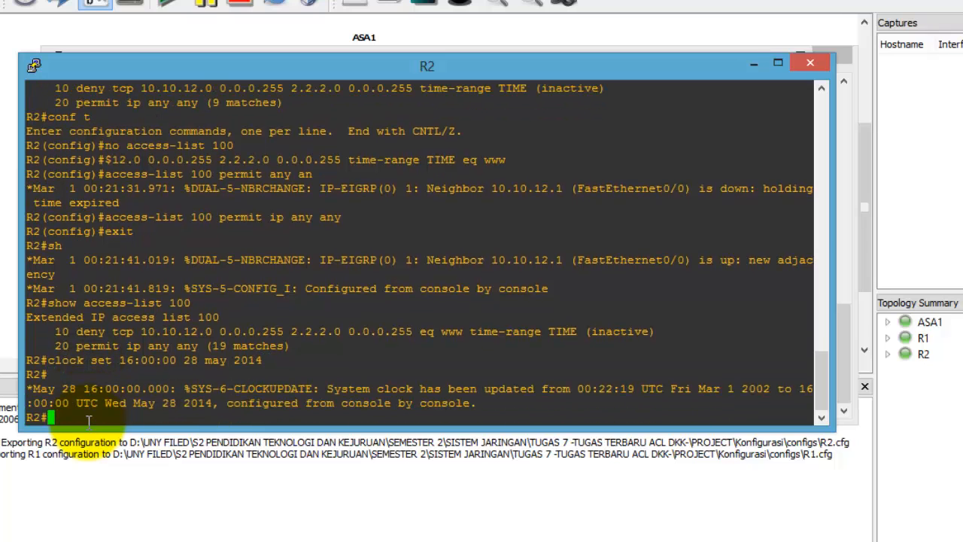
{"action": "type", "text": "show access-list 100"}
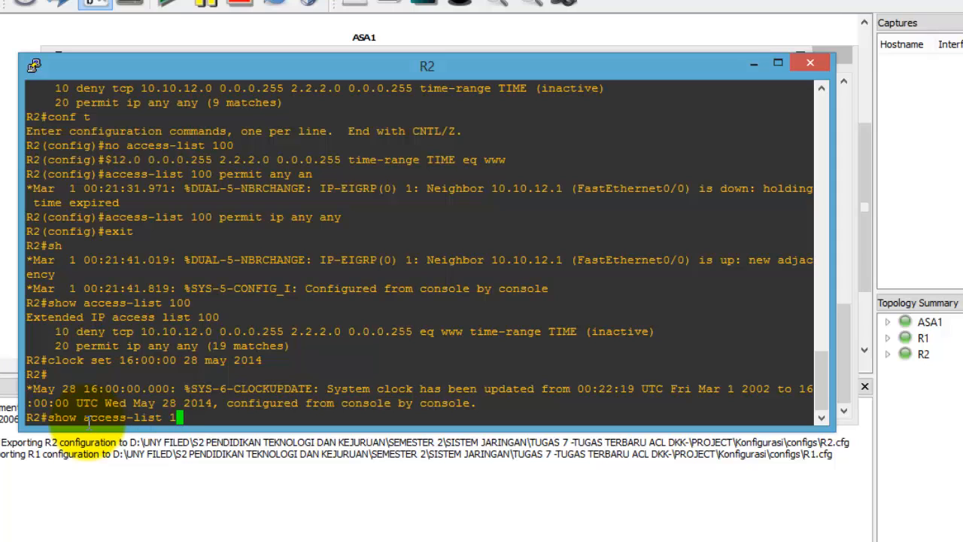
{"action": "key", "text": "Return"}
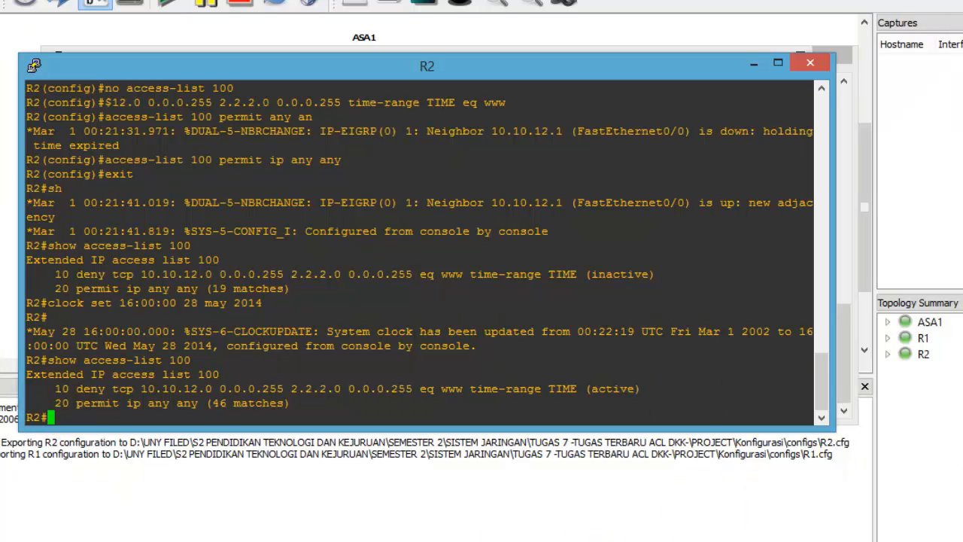
Step: From R1, ping 10.10.12.2 (5/5 succeed), then confirm telnet to 2.2.2.2 port 80 is unreachable
{"action": "left_click", "coordinate": [534, 541]}
{"action": "left_click", "coordinate": [382, 488]}
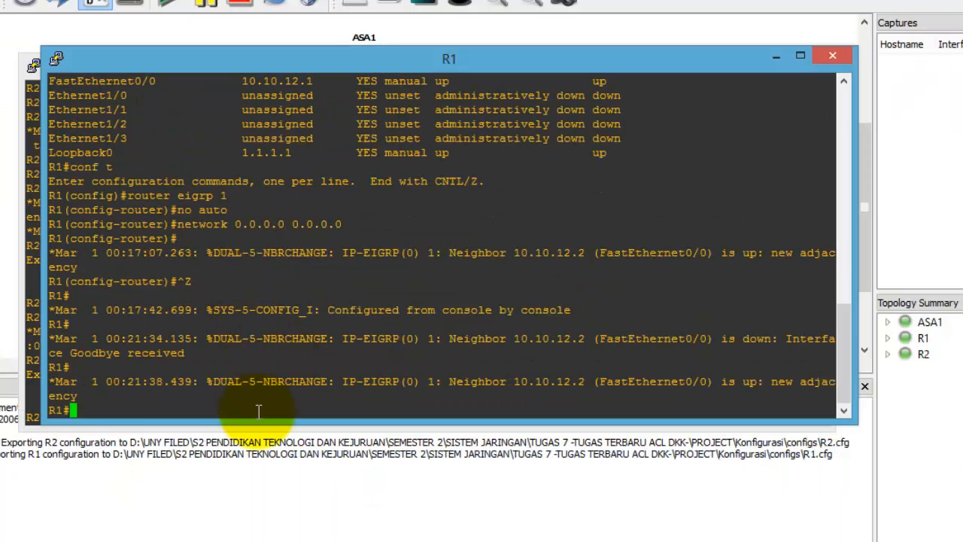
{"action": "type", "text": "ping"}
{"action": "type", "text": "10.10."}
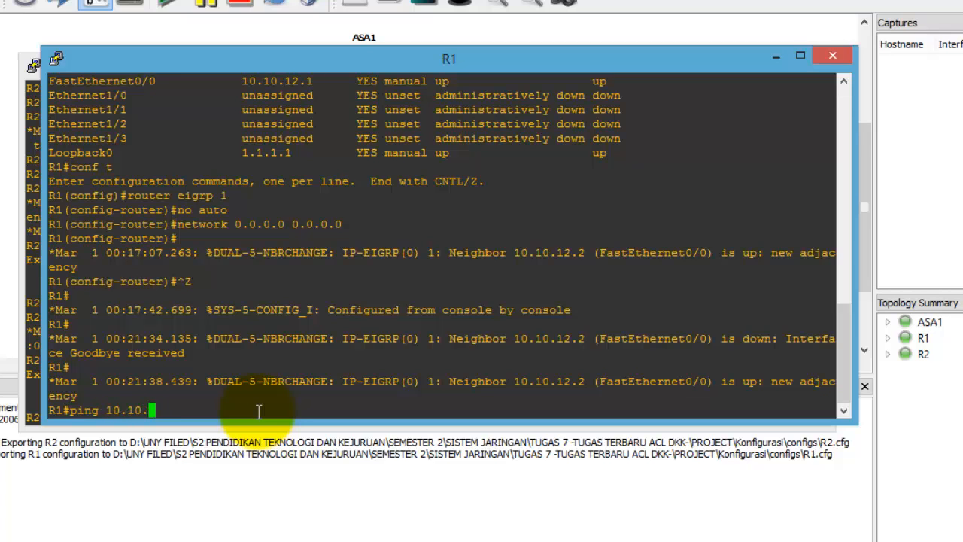
{"action": "type", "text": "12.2"}
{"action": "key", "text": "Return"}
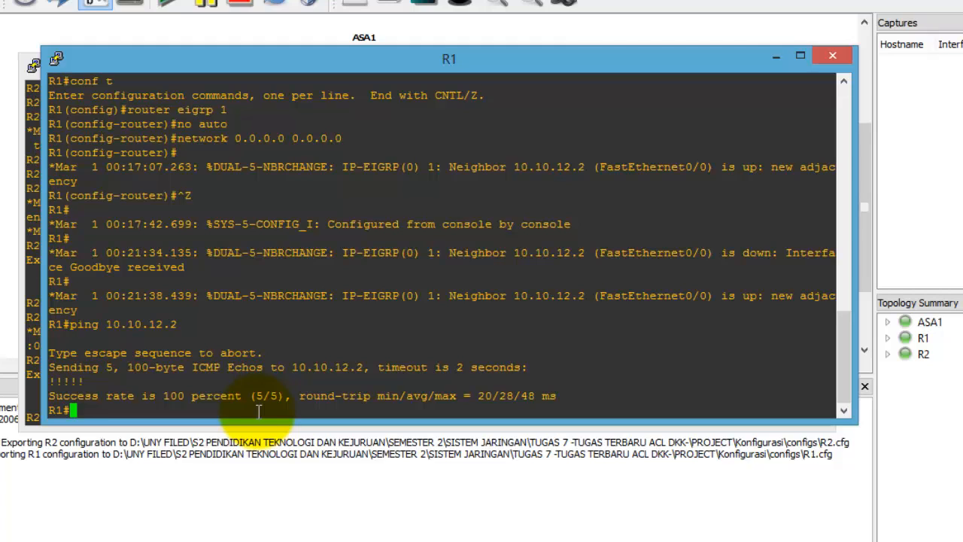
{"action": "type", "text": "telnet 2.2.2.2"}
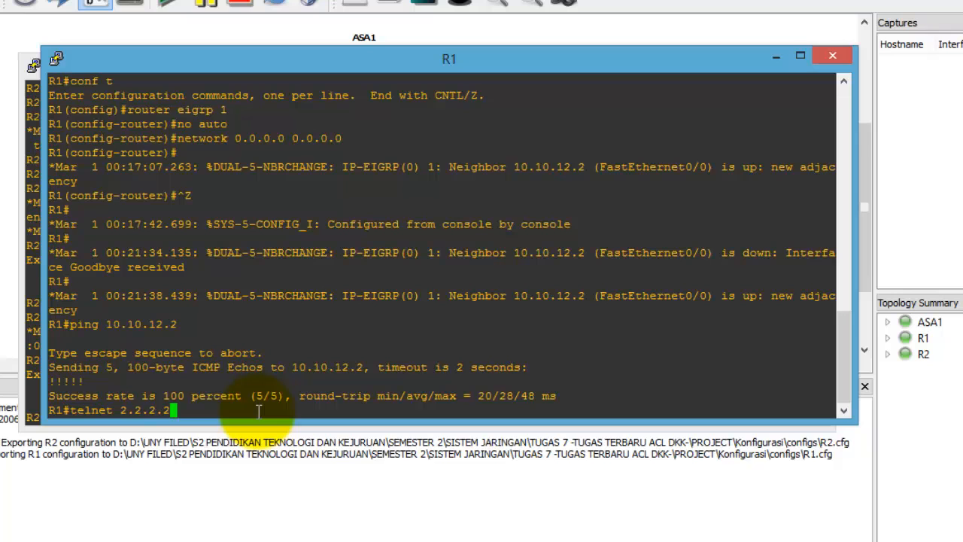
{"action": "type", "text": " 80"}
{"action": "key", "text": "Return"}
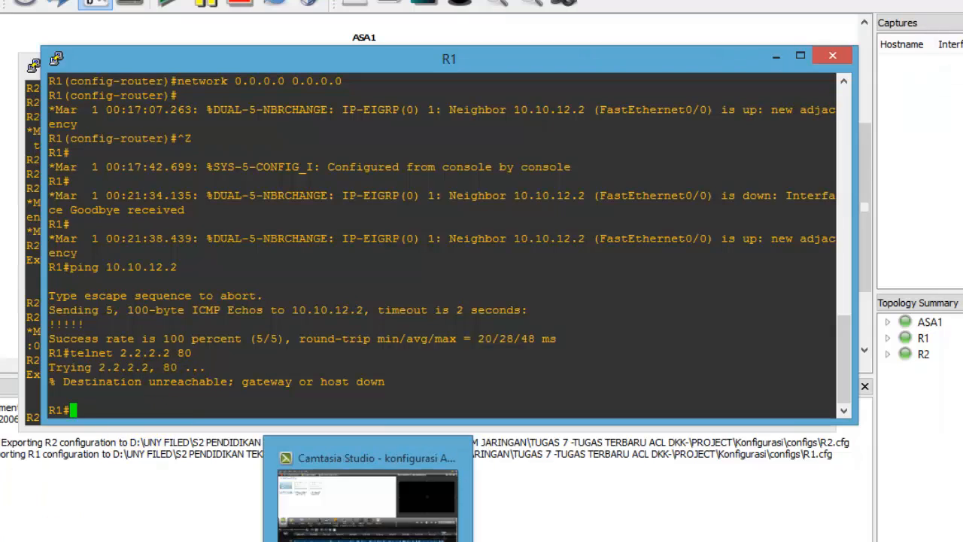
Step: Set R2's clock to 20:00:00 28 May 2014 and show access-list 100's now-inactive www deny entry
{"action": "left_click", "coordinate": [519, 525]}
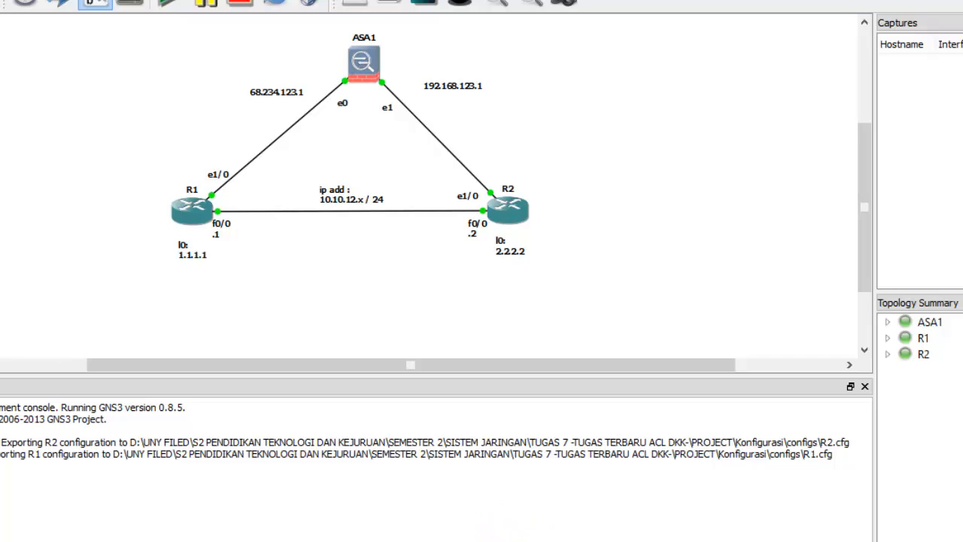
{"action": "left_click", "coordinate": [597, 495]}
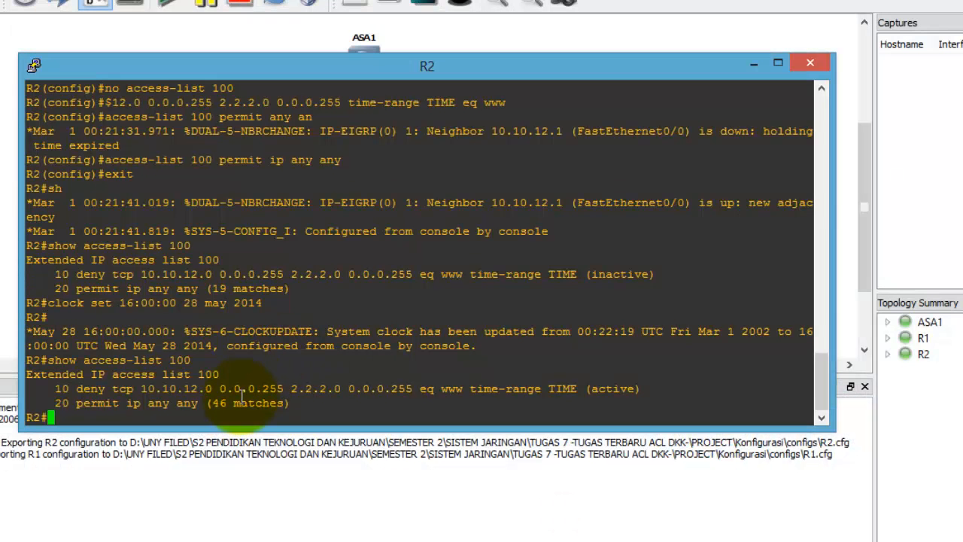
{"action": "type", "text": "clock set 20"}
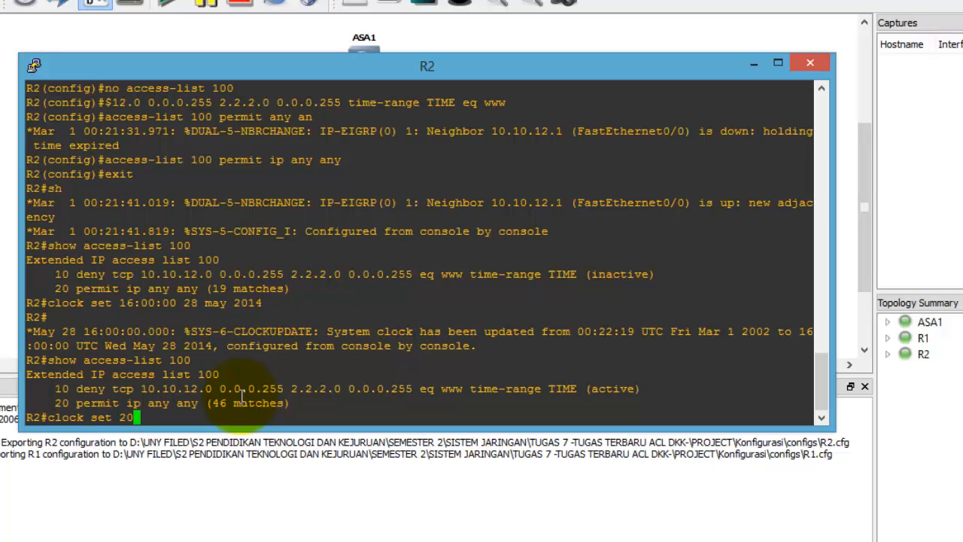
{"action": "type", "text": ":00:00 28 may 2014"}
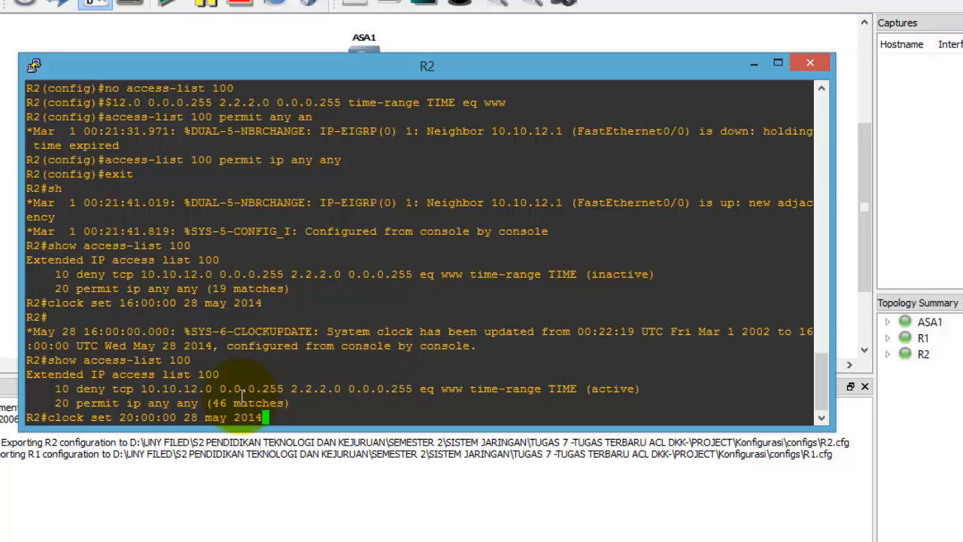
{"action": "key", "text": "Return"}
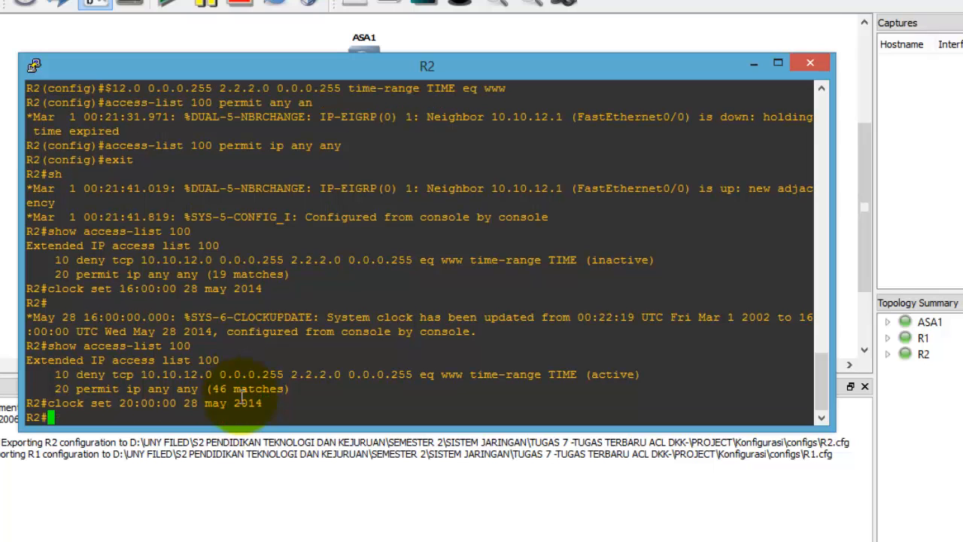
{"action": "type", "text": "show "}
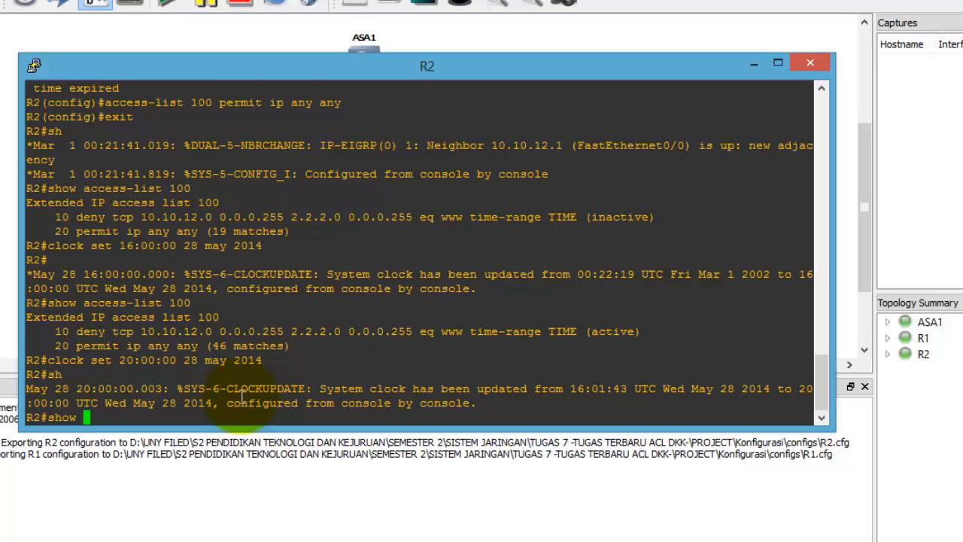
{"action": "type", "text": "access-list 100"}
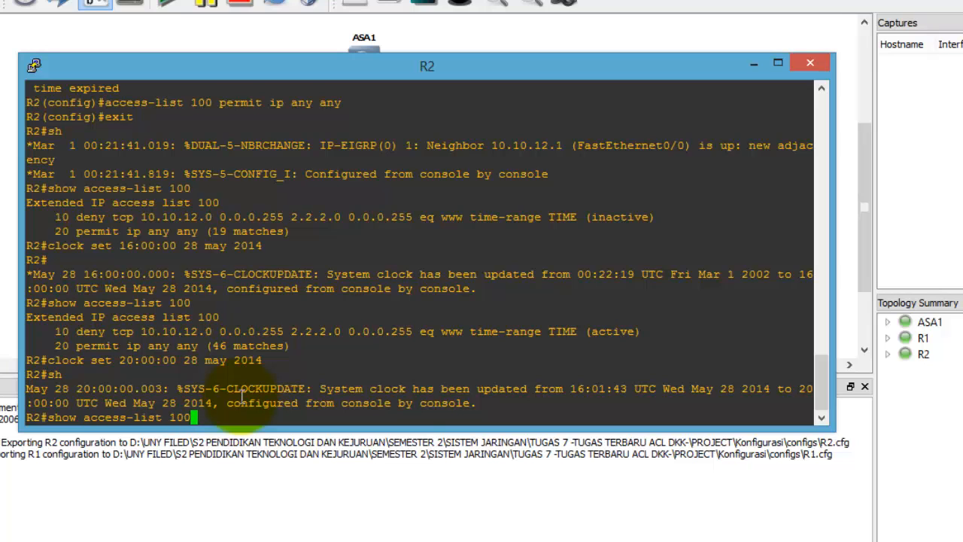
{"action": "key", "text": "Return"}
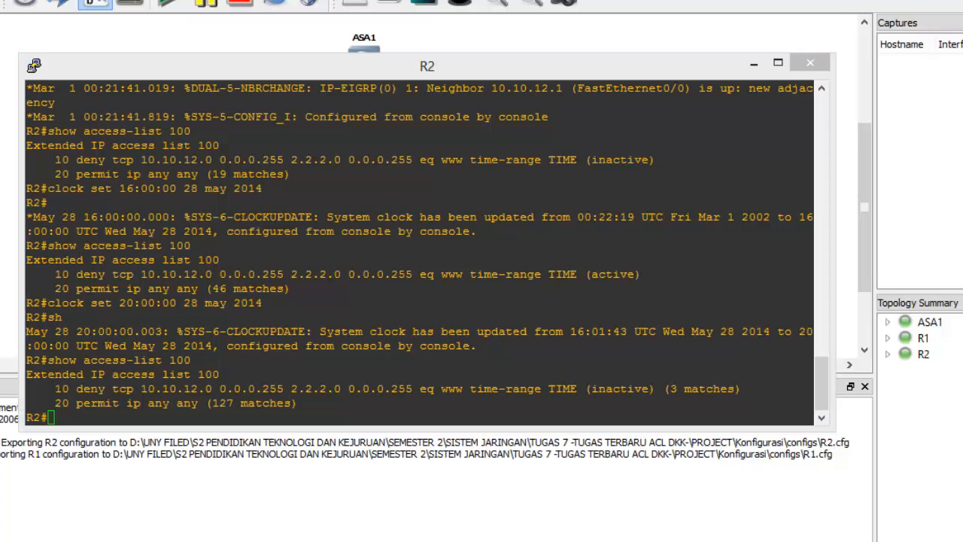
Step: Rerun the ping to 10.10.12.2 from R1's command history
{"action": "left_click", "coordinate": [400, 499]}
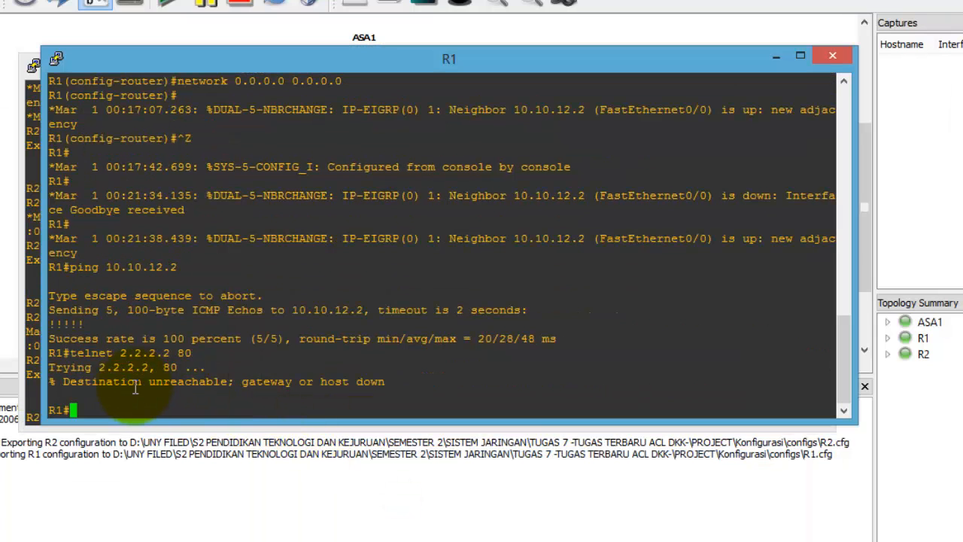
{"action": "key", "text": "Up"}
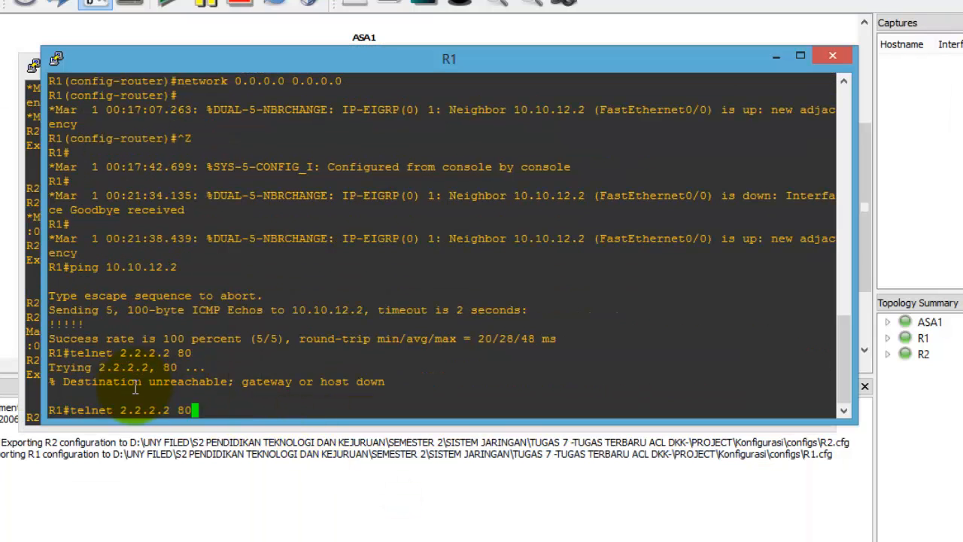
{"action": "key", "text": "Up"}
{"action": "key", "text": "Return"}
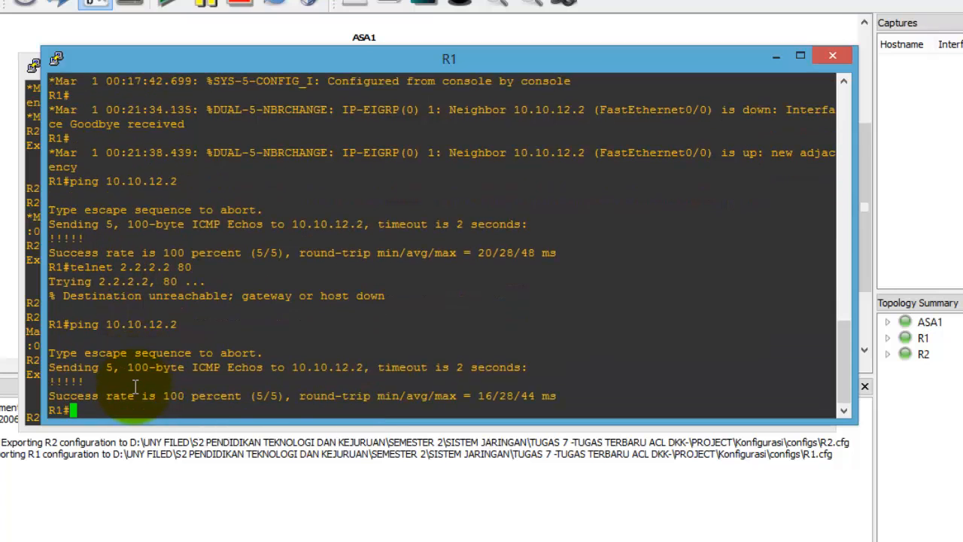
Step: Telnet from R1 to 2.2.2.2 on the default port, which now opens, then return to the topology
{"action": "key", "text": "Up"}
{"action": "key", "text": "Up"}
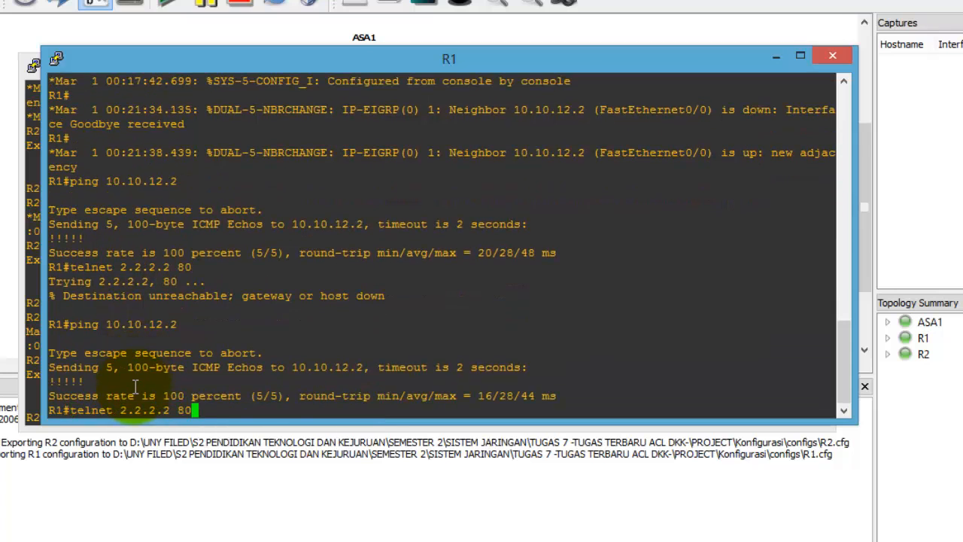
{"action": "key", "text": "BackSpace"}
{"action": "key", "text": "BackSpace"}
{"action": "key", "text": "BackSpace"}
{"action": "key", "text": "Return"}
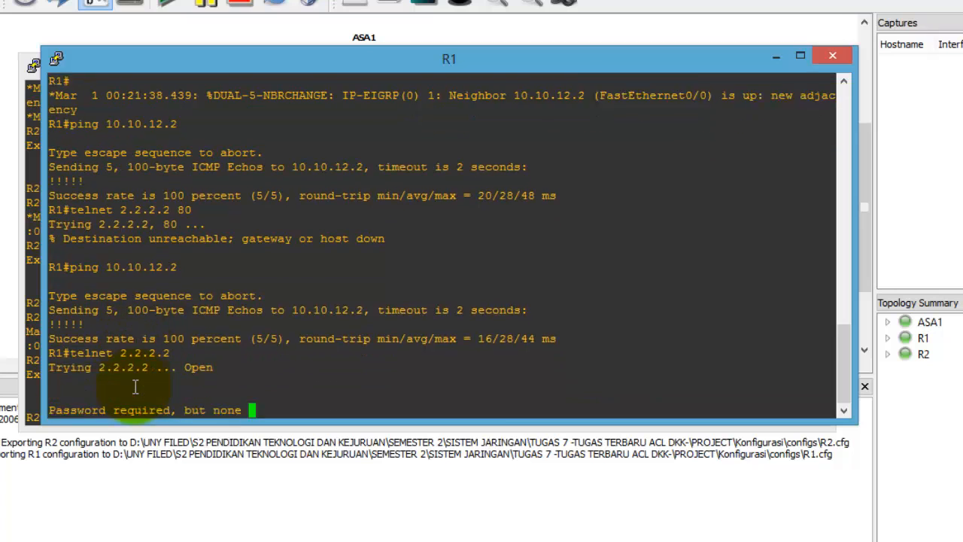
{"action": "left_click_drag", "start_coordinate": [227, 352], "coordinate": [179, 357]}
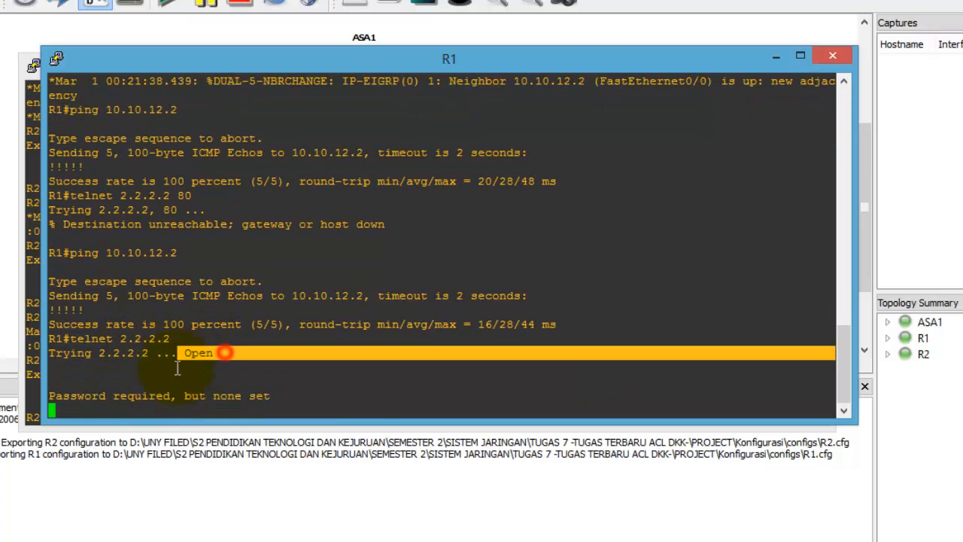
{"action": "left_click", "coordinate": [199, 409]}
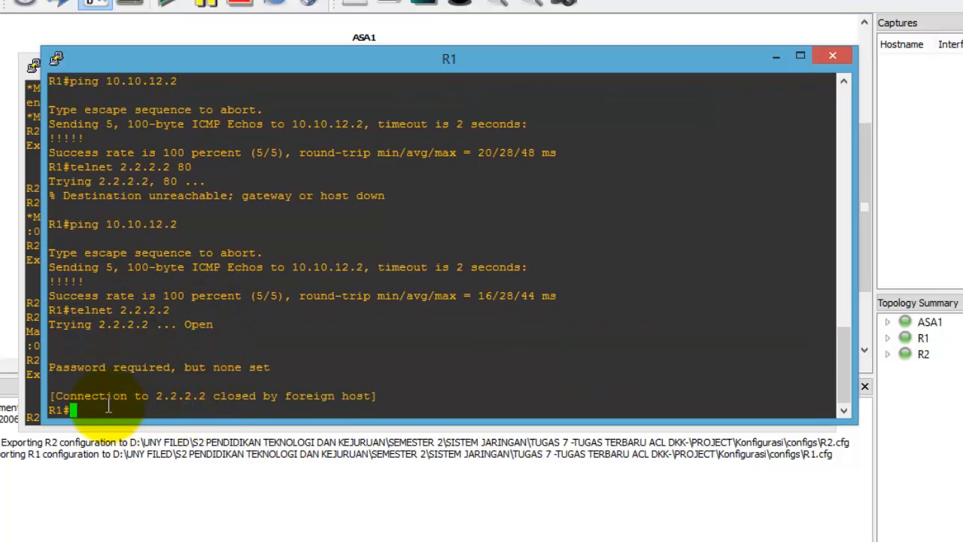
{"action": "left_click", "coordinate": [55, 279]}
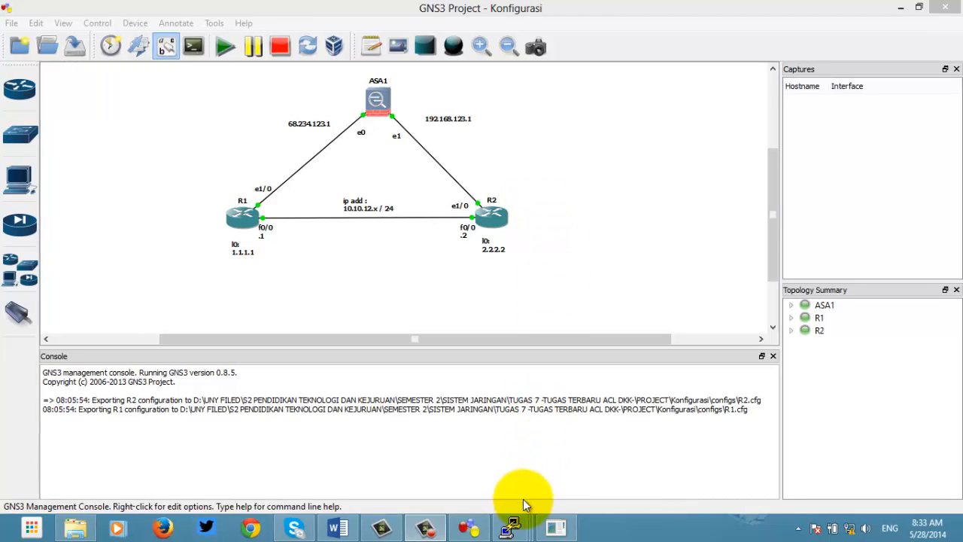
Step: On R1, configure RIP version 2 with no auto-summary and network 0.0.0.0
{"action": "left_click", "coordinate": [511, 527]}
{"action": "left_click", "coordinate": [432, 469]}
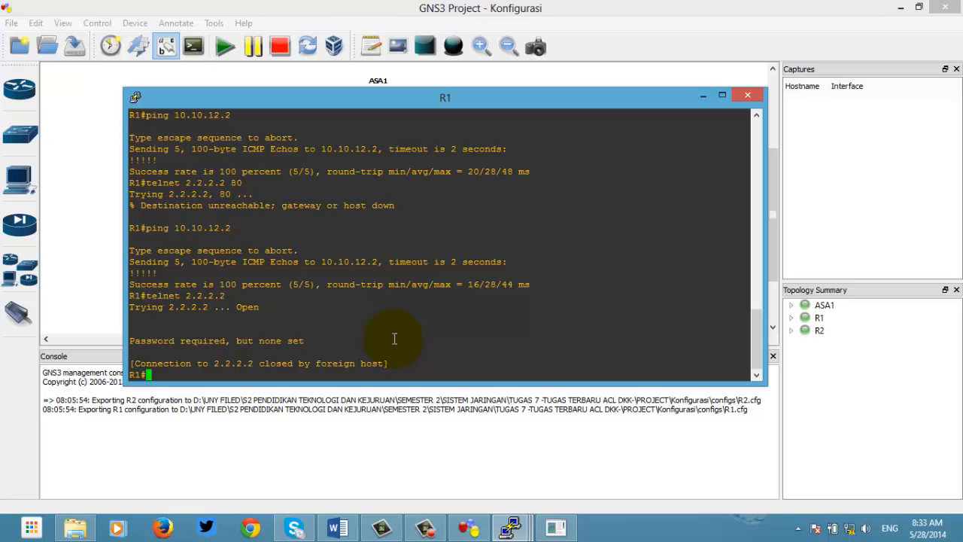
{"action": "type", "text": "conf t"}
{"action": "key", "text": "Return"}
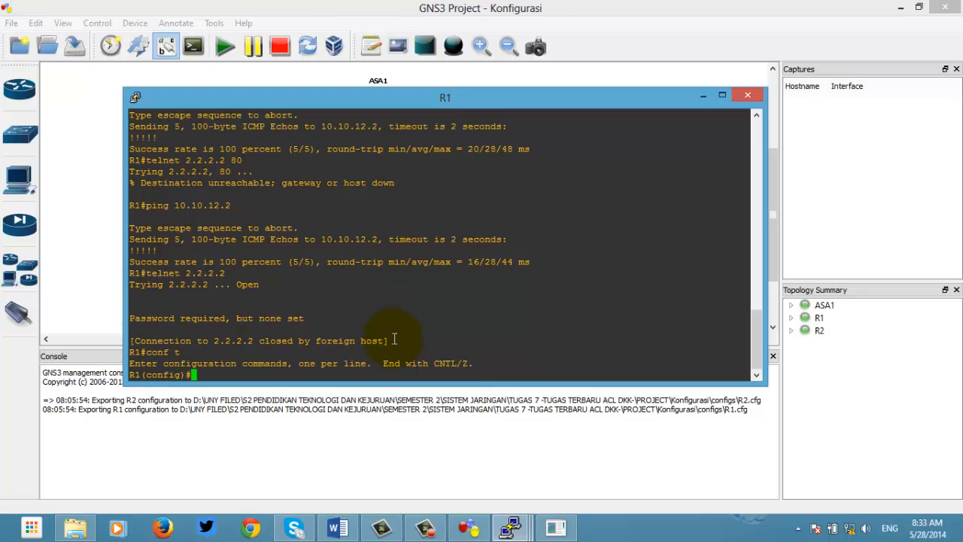
{"action": "type", "text": "router rip"}
{"action": "key", "text": "Return"}
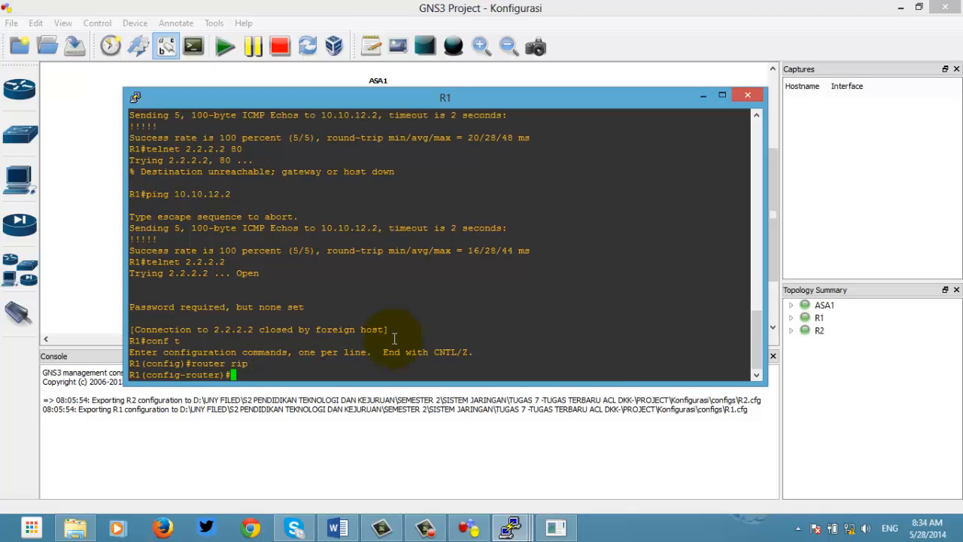
{"action": "type", "text": "version 2"}
{"action": "key", "text": "Return"}
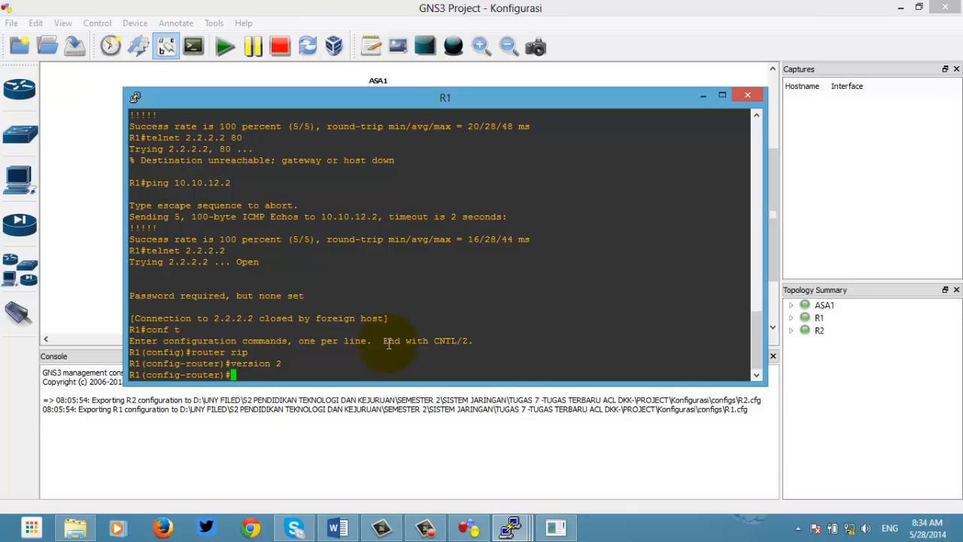
{"action": "type", "text": "no auto"}
{"action": "key", "text": "Return"}
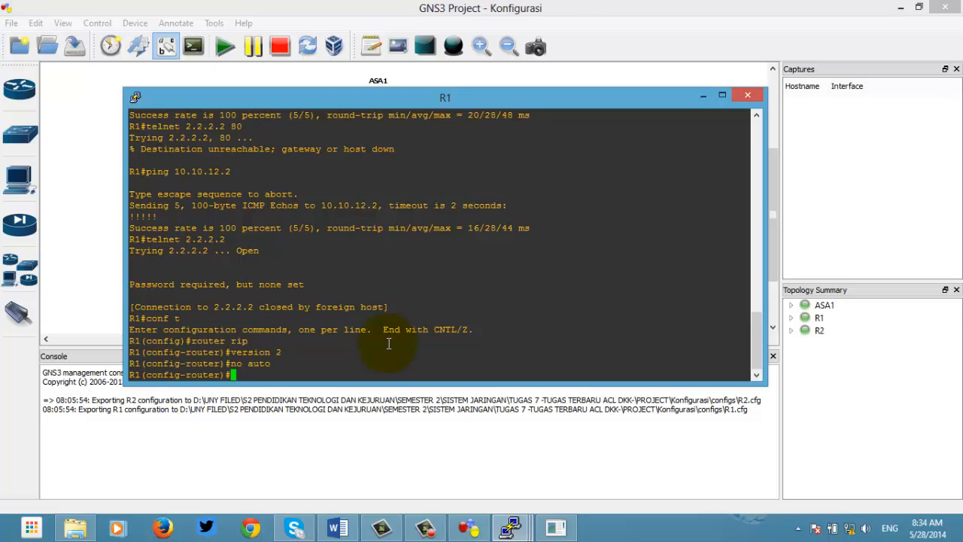
{"action": "type", "text": "network 0.0.0.0"}
{"action": "key", "text": "Return"}
Step: Create key chain bob with key 1 and key-string cisco, then enter int f0/0
{"action": "type", "text": "key chaiun"}
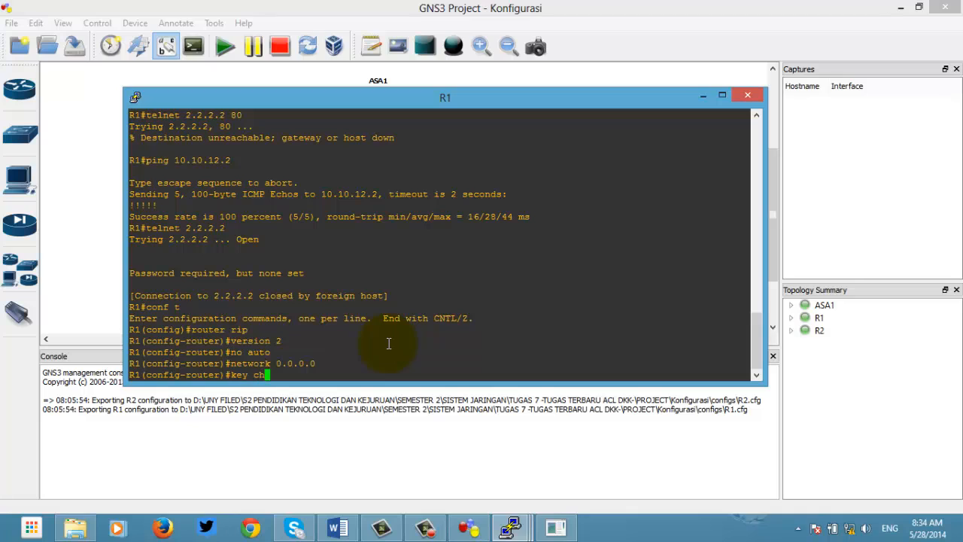
{"action": "key", "text": "BackSpace"}
{"action": "key", "text": "BackSpace"}
{"action": "type", "text": "n bob"}
{"action": "key", "text": "Return"}
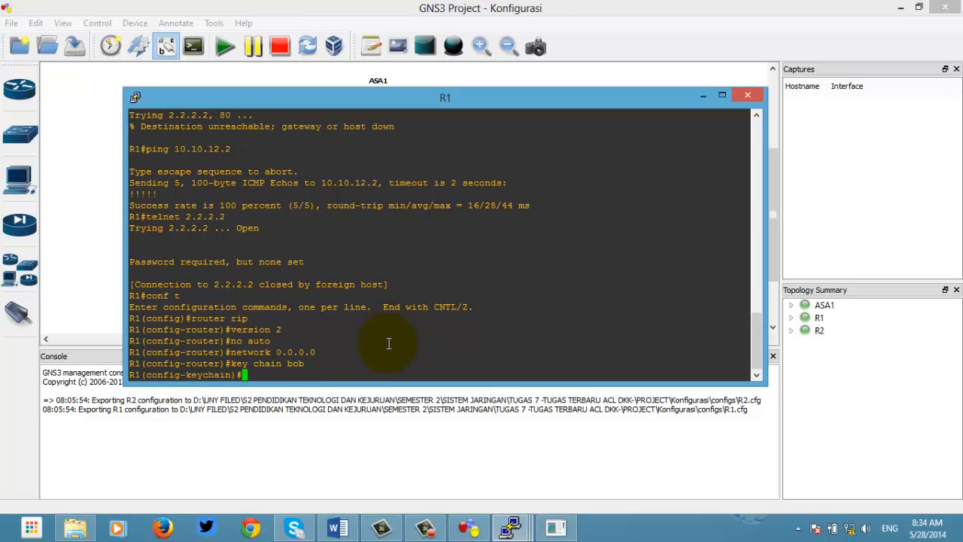
{"action": "type", "text": "key 1"}
{"action": "key", "text": "Return"}
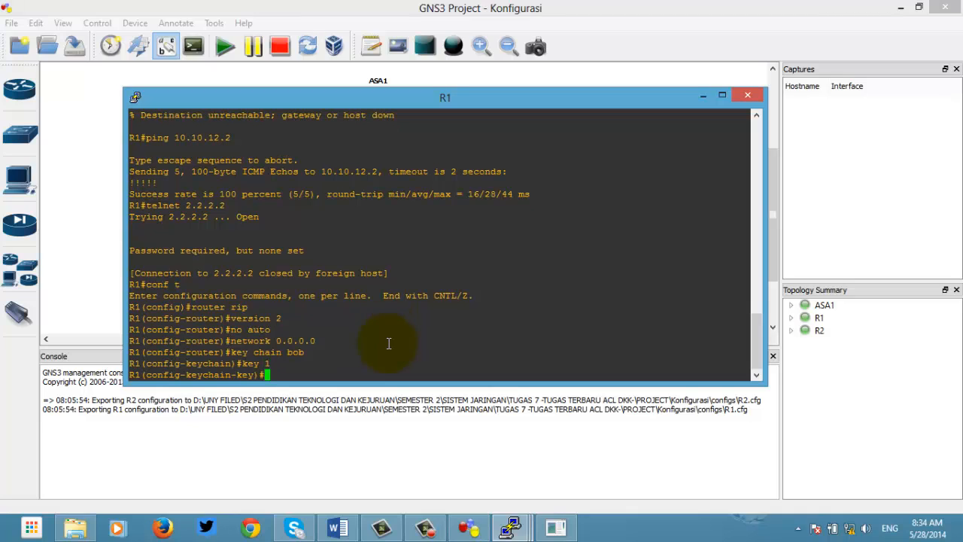
{"action": "type", "text": "key-string cisco"}
{"action": "key", "text": "Return"}
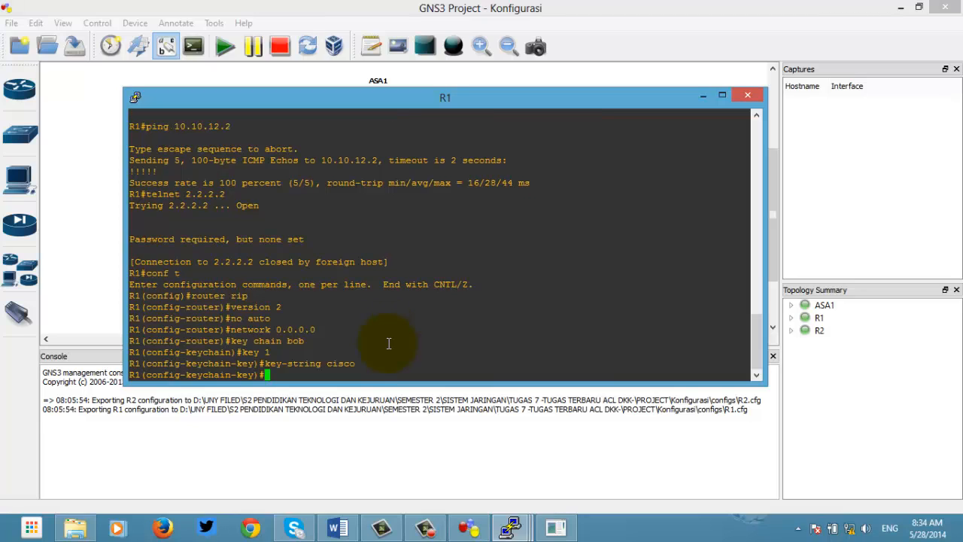
{"action": "type", "text": "int f0/0"}
Step: Set RIP authentication mode to text on R1's interface f0/0
{"action": "key", "text": "Return"}
{"action": "type", "text": "ip a"}
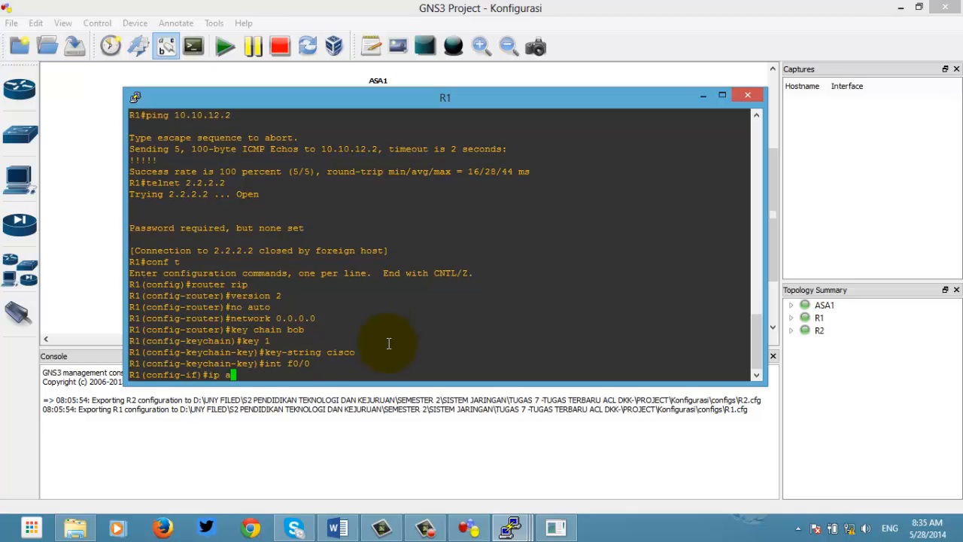
{"action": "type", "text": "rip authentication mode "}
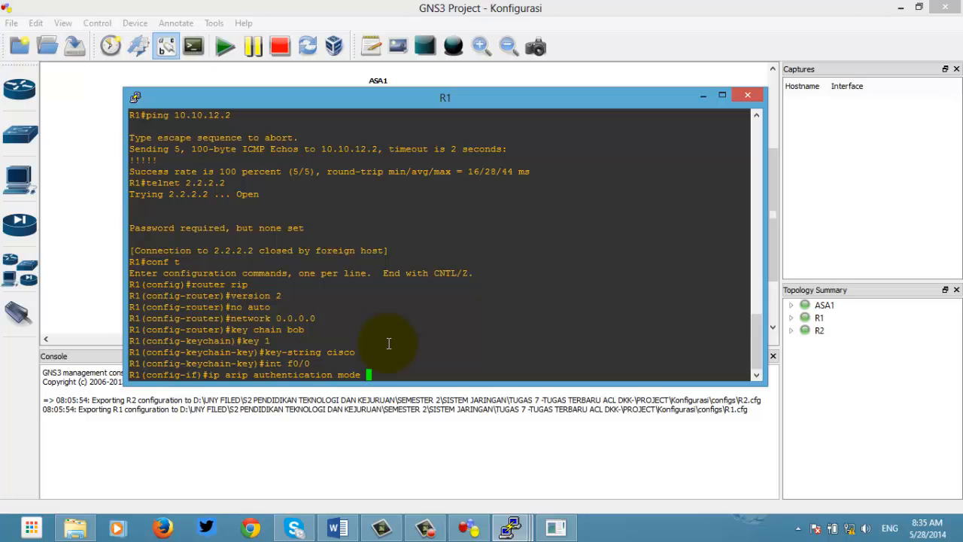
{"action": "type", "text": "text"}
{"action": "key", "text": "Return"}
{"action": "key", "text": "Up"}
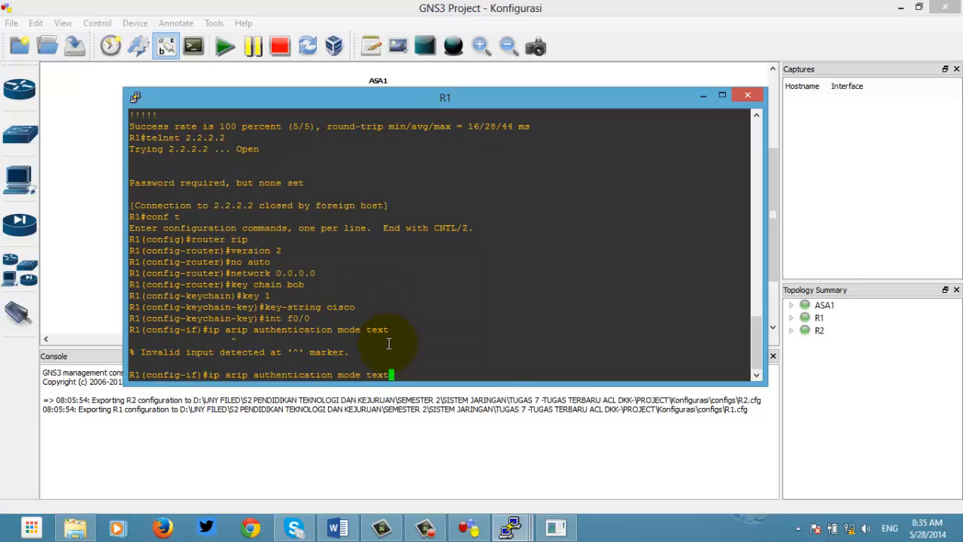
{"action": "key", "text": "Left"}
{"action": "key", "text": "Left"}
{"action": "key", "text": "Left"}
{"action": "key", "text": "Left"}
{"action": "key", "text": "Left"}
{"action": "key", "text": "Left"}
{"action": "key", "text": "Left"}
{"action": "key", "text": "Left"}
{"action": "key", "text": "Left"}
{"action": "key", "text": "Left"}
{"action": "key", "text": "Left"}
{"action": "key", "text": "Left"}
{"action": "key", "text": "Left"}
{"action": "key", "text": "Left"}
{"action": "key", "text": "Left"}
{"action": "key", "text": "Left"}
{"action": "key", "text": "Left"}
{"action": "key", "text": "Left"}
{"action": "key", "text": "Left"}
{"action": "key", "text": "Left"}
{"action": "key", "text": "Left"}
{"action": "key", "text": "Left"}
{"action": "key", "text": "Left"}
{"action": "key", "text": "Left"}
{"action": "key", "text": "Left"}
{"action": "key", "text": "BackSpace"}
{"action": "key", "text": "Return"}
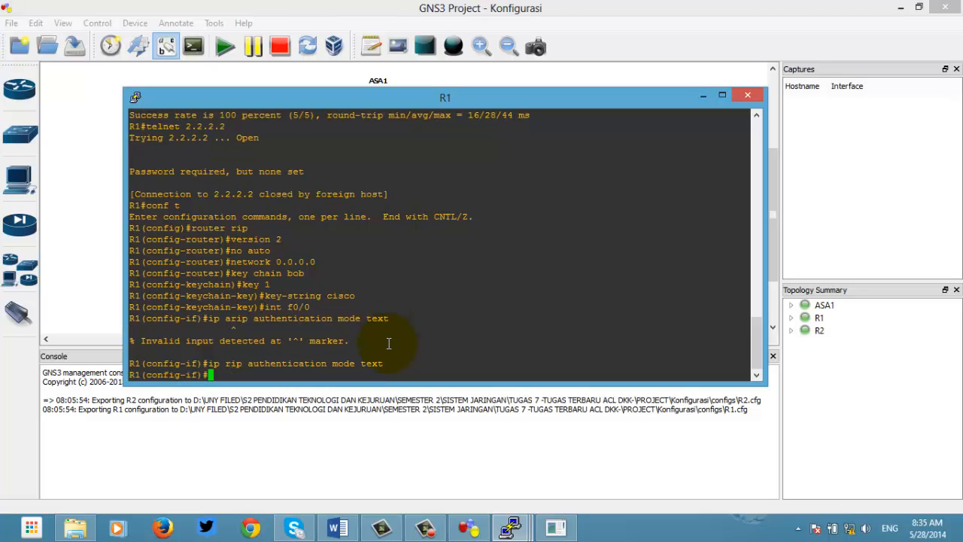
Step: Bind key chain bob to f0/0 RIP authentication and exit to privileged mode
{"action": "key", "text": "Up"}
{"action": "key", "text": "BackSpace"}
{"action": "key", "text": "BackSpace"}
{"action": "key", "text": "BackSpace"}
{"action": "key", "text": "BackSpace"}
{"action": "key", "text": "BackSpace"}
{"action": "key", "text": "BackSpace"}
{"action": "key", "text": "BackSpace"}
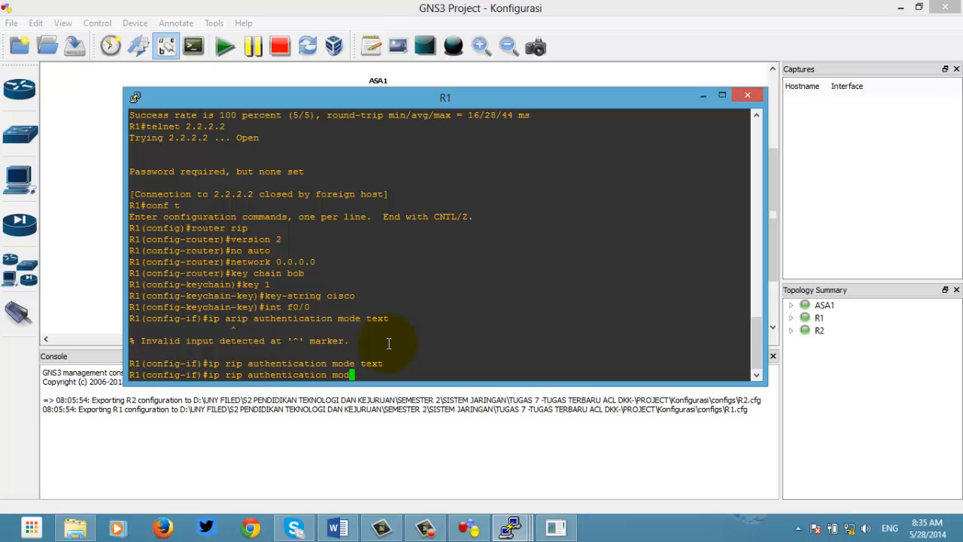
{"action": "key", "text": "BackSpace"}
{"action": "key", "text": "BackSpace"}
{"action": "type", "text": "ke"}
{"action": "key", "text": "BackSpace"}
{"action": "type", "text": "ey-chain bob"}
{"action": "key", "text": "BackSpace"}
{"action": "type", "text": "b"}
{"action": "key", "text": "Return"}
{"action": "key", "text": "ctrl+z"}
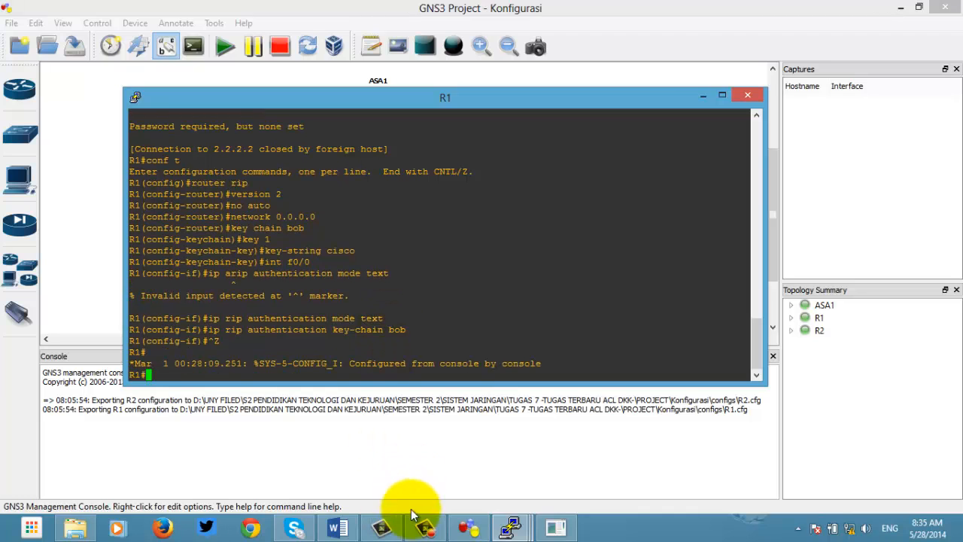
Step: On R2, configure RIP version 2 with no auto-summary and network 0.0.0.0
{"action": "left_click", "coordinate": [511, 531]}
{"action": "left_click", "coordinate": [504, 447]}
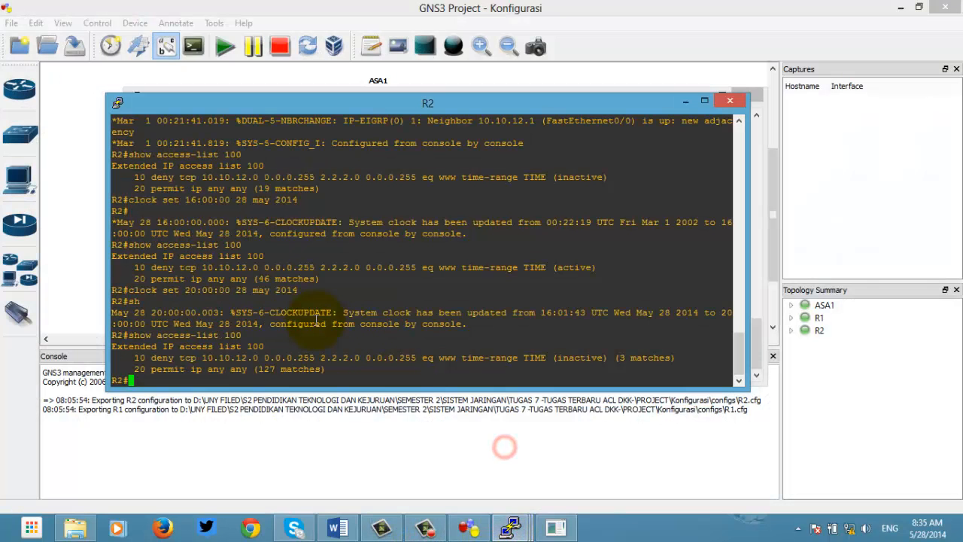
{"action": "type", "text": "f t"}
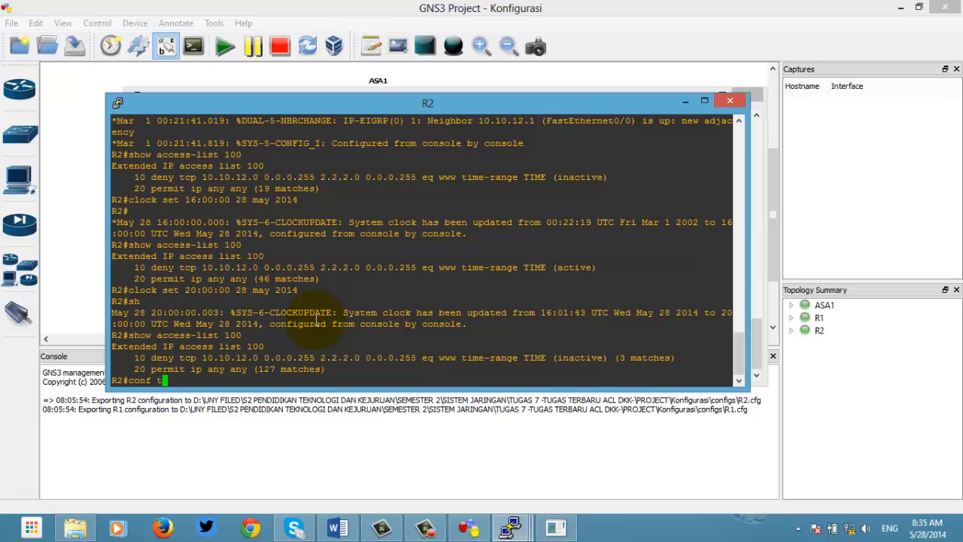
{"action": "key", "text": "Return"}
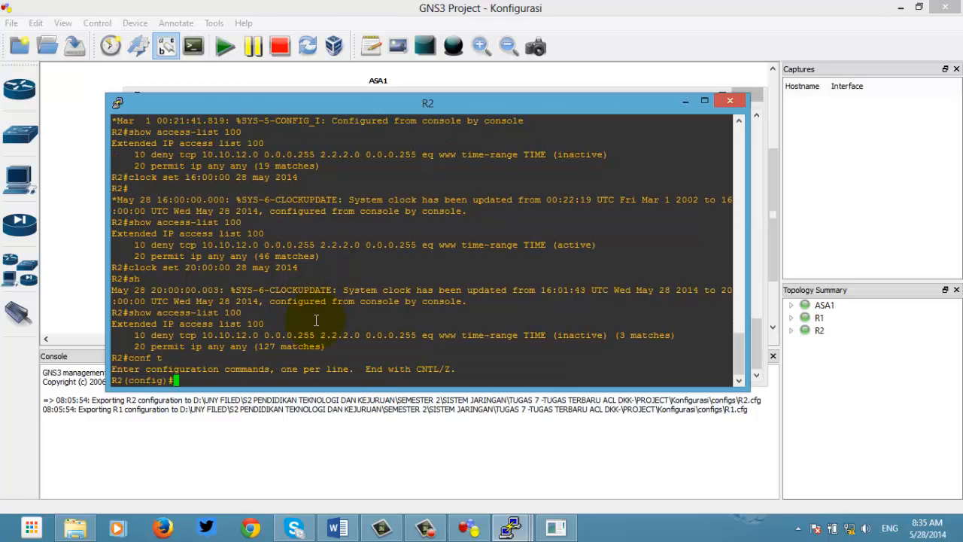
{"action": "type", "text": "router rip"}
{"action": "key", "text": "Return"}
{"action": "type", "text": "versi"}
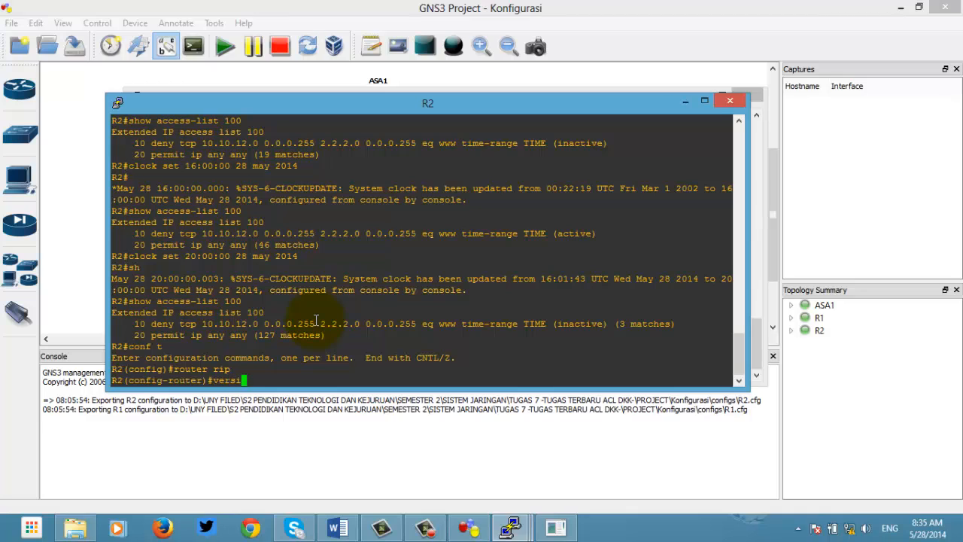
{"action": "type", "text": "on 2"}
{"action": "key", "text": "Return"}
{"action": "type", "text": "nfig-router)#n"}
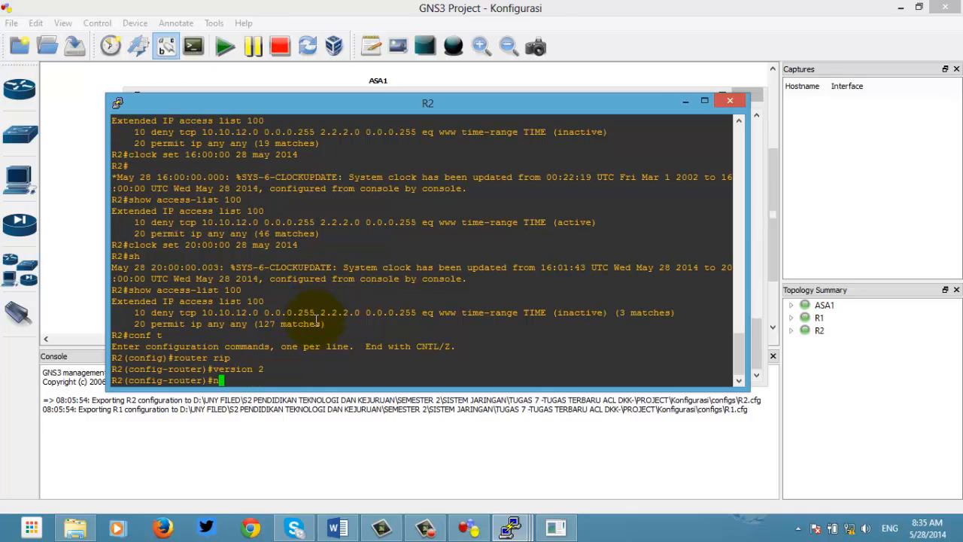
{"action": "type", "text": "o auto"}
{"action": "key", "text": "Return"}
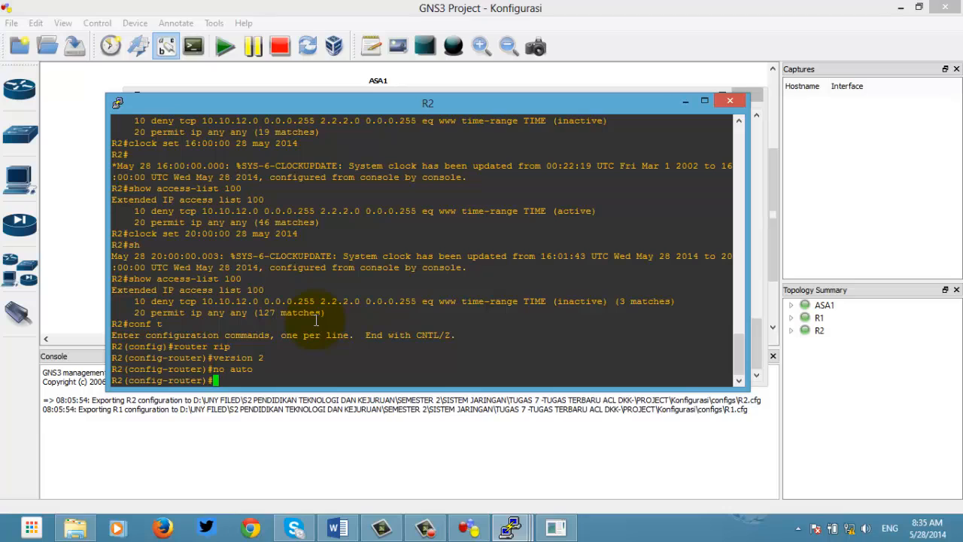
{"action": "type", "text": "network 0.0.0.0"}
{"action": "key", "text": "Return"}
Step: Create key chain bob on R2 with key 1 and key-string cisco
{"action": "type", "text": "key cha"}
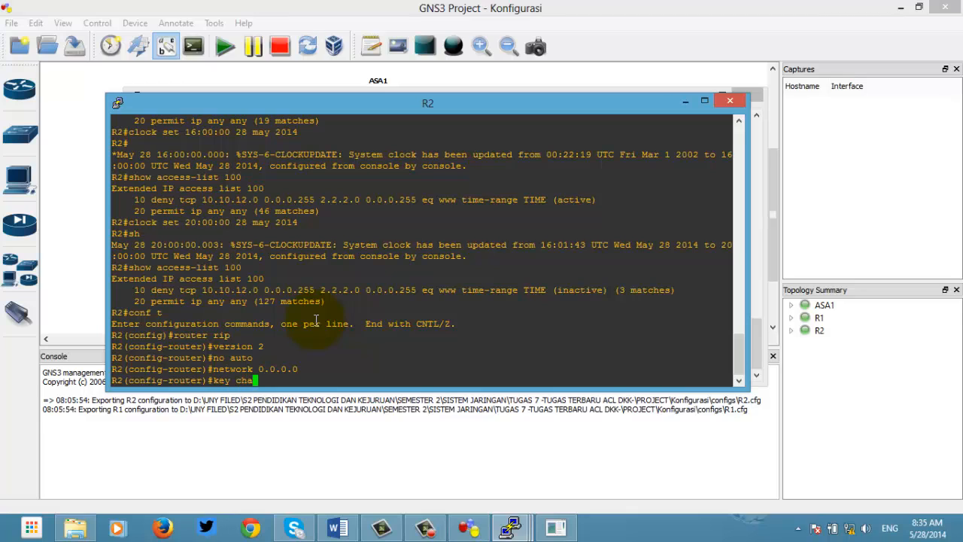
{"action": "type", "text": "in bob"}
{"action": "key", "text": "Return"}
{"action": "type", "text": "key 1"}
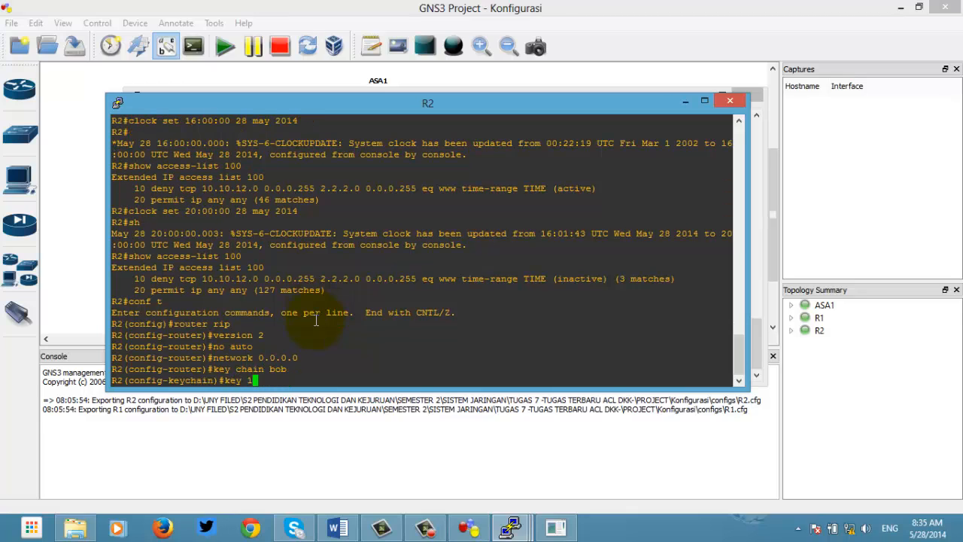
{"action": "key", "text": "Return"}
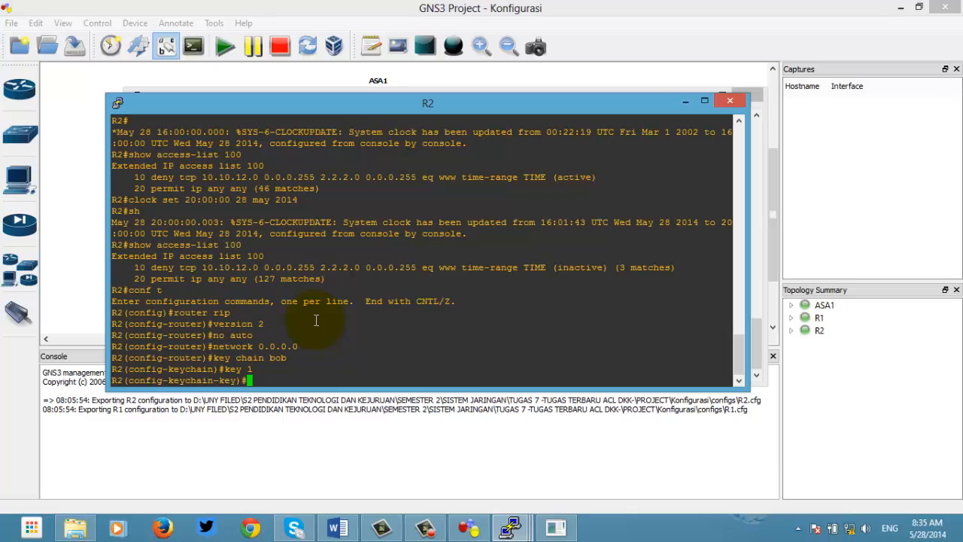
{"action": "type", "text": "key-chain cisco"}
{"action": "key", "text": "Return"}
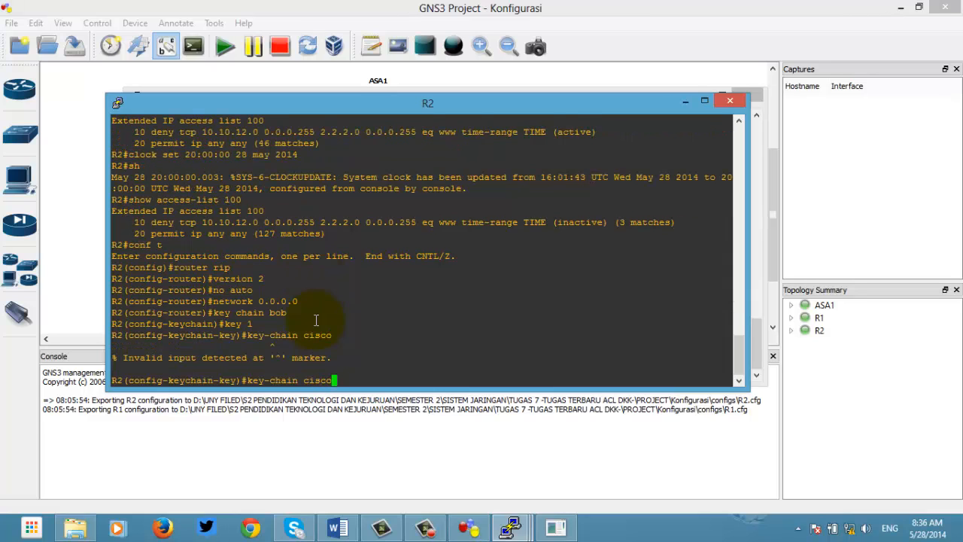
{"action": "key", "text": "Left"}
{"action": "key", "text": "Left"}
{"action": "key", "text": "Left"}
{"action": "key", "text": "Left"}
{"action": "key", "text": "Left"}
{"action": "key", "text": "Left"}
{"action": "key", "text": "BackSpace"}
{"action": "key", "text": "BackSpace"}
{"action": "key", "text": "BackSpace"}
{"action": "key", "text": "BackSpace"}
{"action": "key", "text": "BackSpace"}
{"action": "type", "text": "string"}
{"action": "key", "text": "Right"}
{"action": "key", "text": "Right"}
{"action": "key", "text": "Right"}
{"action": "key", "text": "Right"}
{"action": "key", "text": "Right"}
{"action": "key", "text": "Right"}
{"action": "key", "text": "Return"}
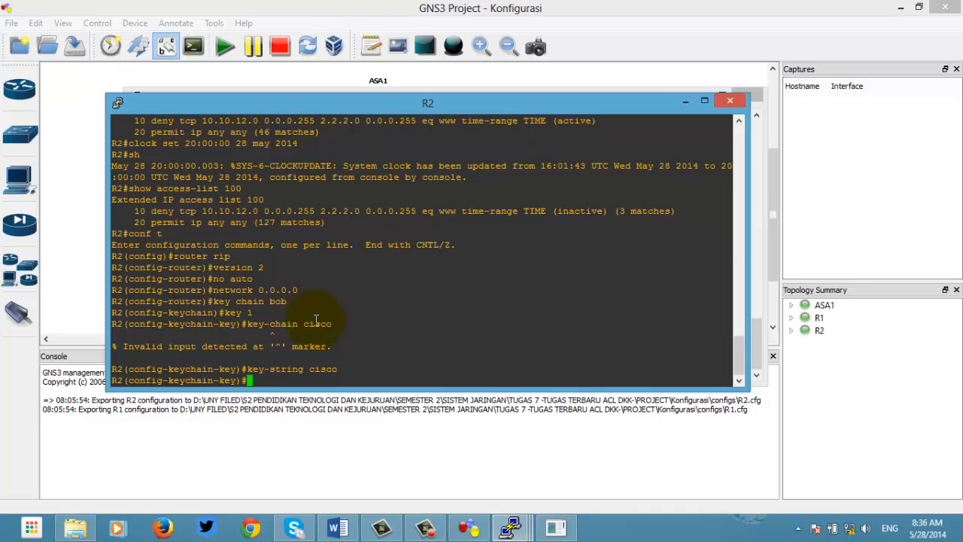
Step: Set RIP authentication mode to text on R2's interface f0/0
{"action": "left_click_drag", "start_coordinate": [351, 99], "coordinate": [436, 105]}
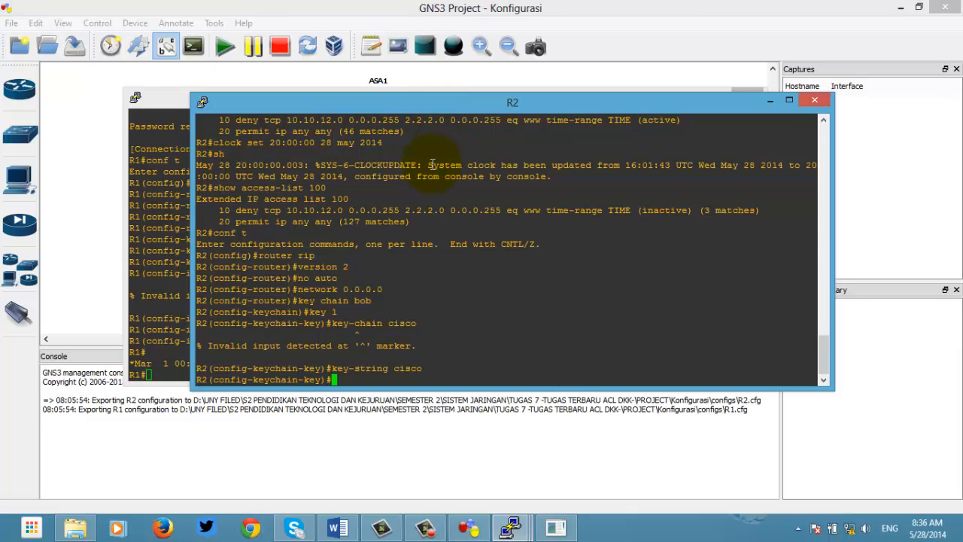
{"action": "type", "text": "inf tf0/0"}
{"action": "key", "text": "Return"}
{"action": "type", "text": "ip r"}
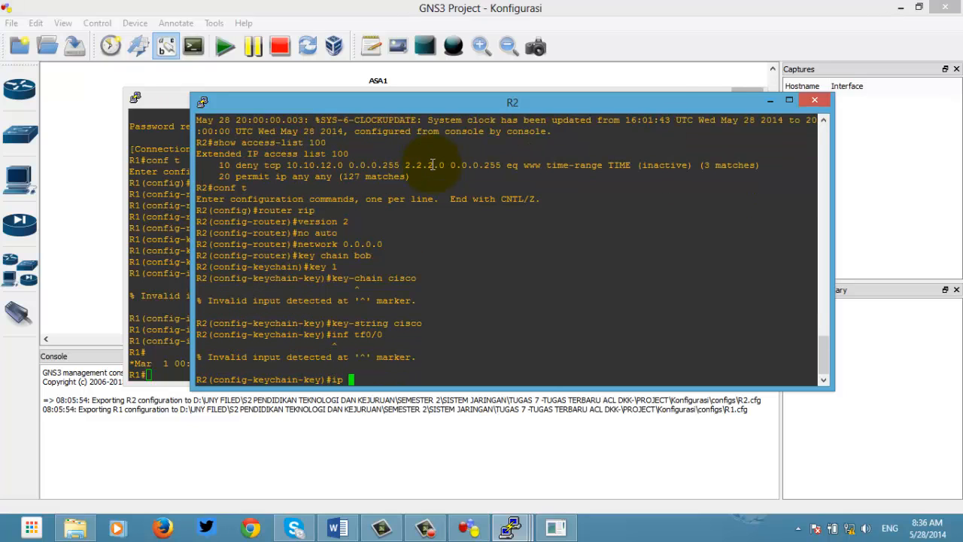
{"action": "key", "text": "Up"}
{"action": "key", "text": "BackSpace"}
{"action": "key", "text": "BackSpace"}
{"action": "key", "text": "BackSpace"}
{"action": "key", "text": "BackSpace"}
{"action": "key", "text": "BackSpace"}
{"action": "key", "text": "BackSpace"}
{"action": "key", "text": "BackSpace"}
{"action": "type", "text": "t f0/0"}
{"action": "key", "text": "Return"}
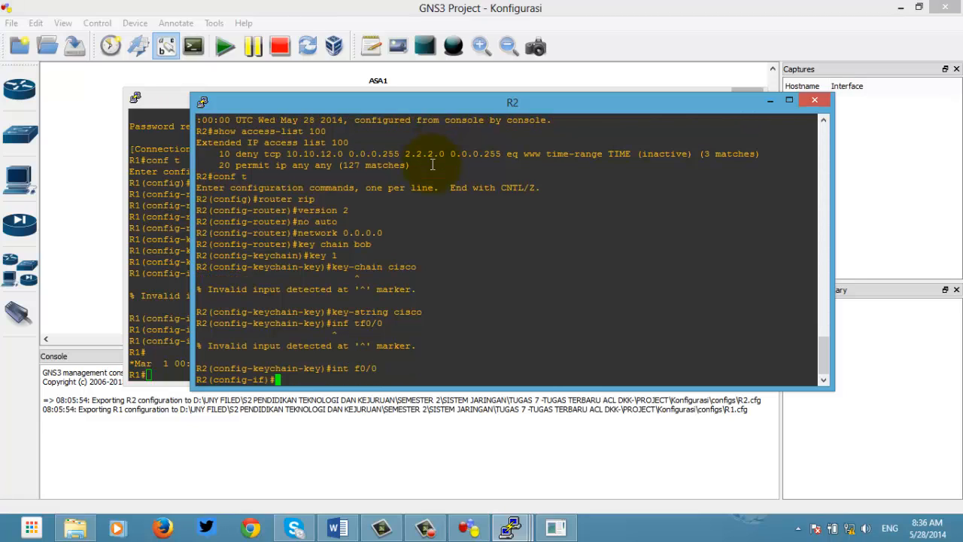
{"action": "type", "text": "ip rip auth"}
{"action": "key", "text": "Tab"}
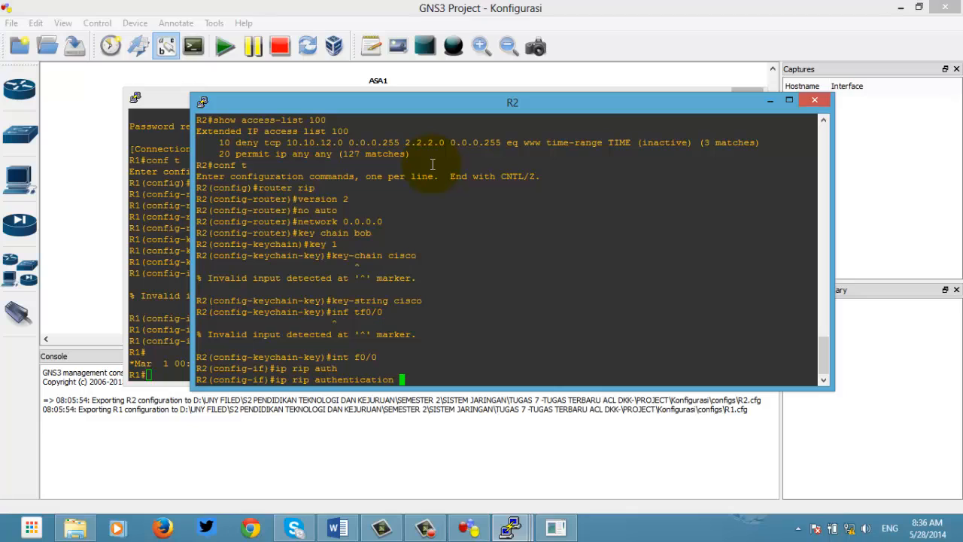
{"action": "type", "text": "mode text"}
{"action": "key", "text": "Return"}
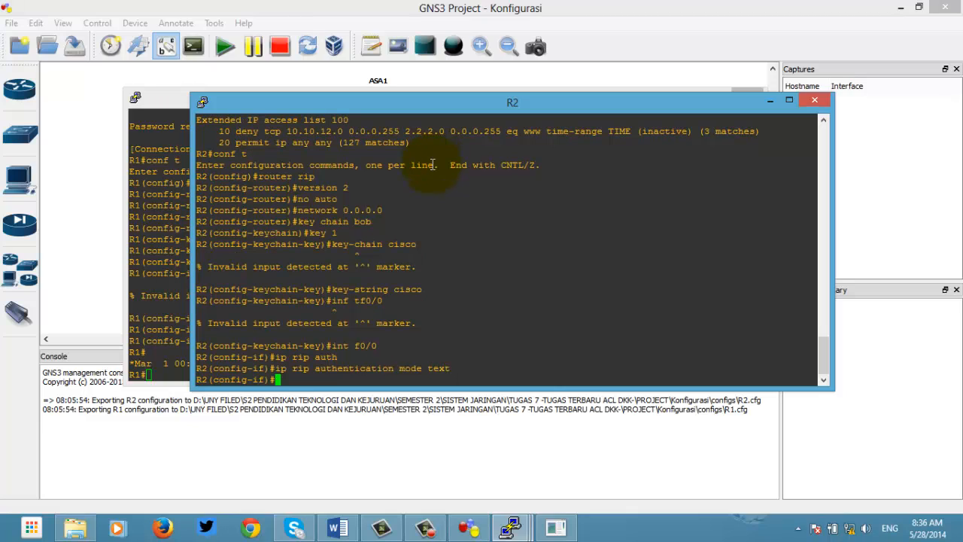
Step: Bind key chain bob to R2's f0/0 RIP authentication and exit configuration mode
{"action": "key", "text": "Up"}
{"action": "key", "text": "BackSpace"}
{"action": "key", "text": "BackSpace"}
{"action": "key", "text": "BackSpace"}
{"action": "key", "text": "BackSpace"}
{"action": "key", "text": "BackSpace"}
{"action": "key", "text": "BackSpace"}
{"action": "key", "text": "BackSpace"}
{"action": "key", "text": "BackSpace"}
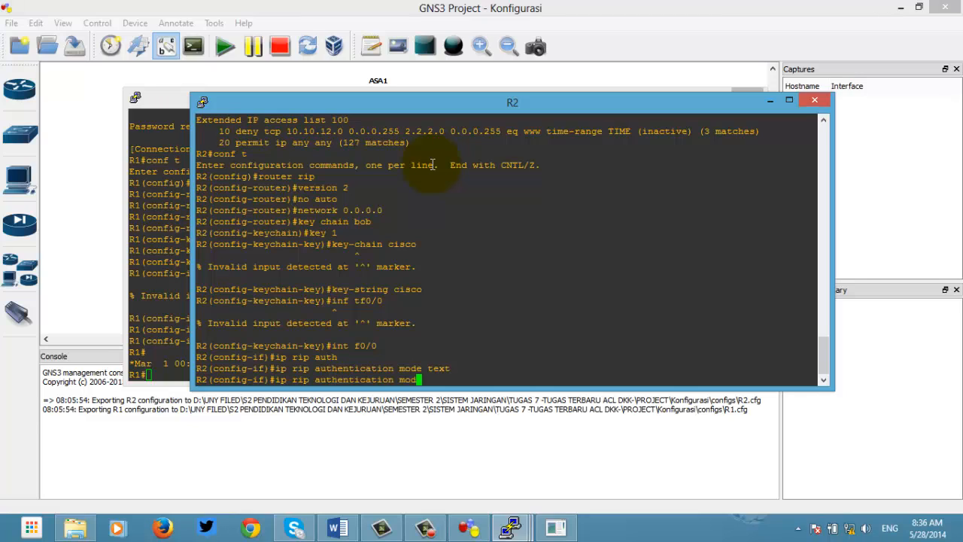
{"action": "key", "text": "BackSpace"}
{"action": "type", "text": "key-chain bob"}
{"action": "key", "text": "Return"}
{"action": "key", "text": "ctrl+z"}
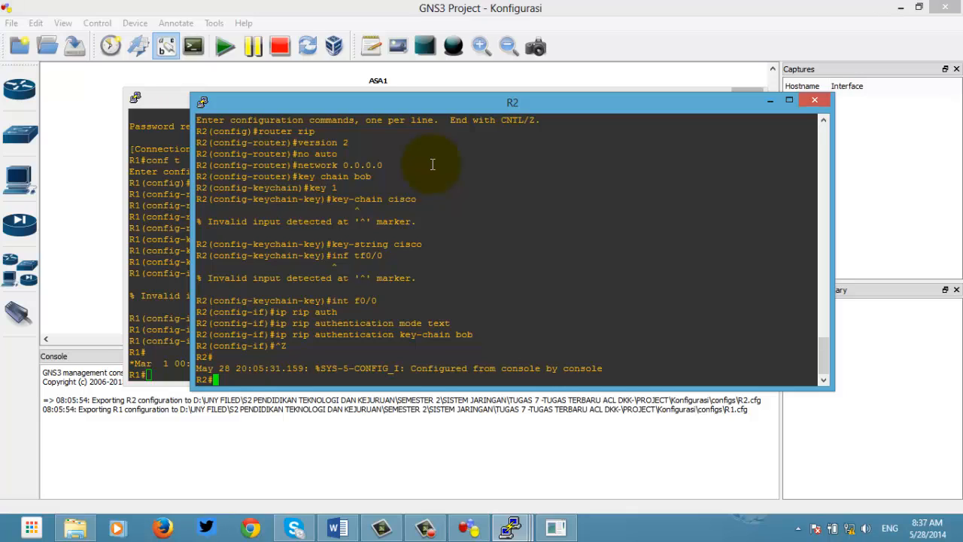
Step: Enable debug ip routing and debug ip rip on R2 to watch authenticated RIP v2 updates from 10.10.12.1
{"action": "type", "text": "debug ip routing"}
{"action": "key", "text": "Return"}
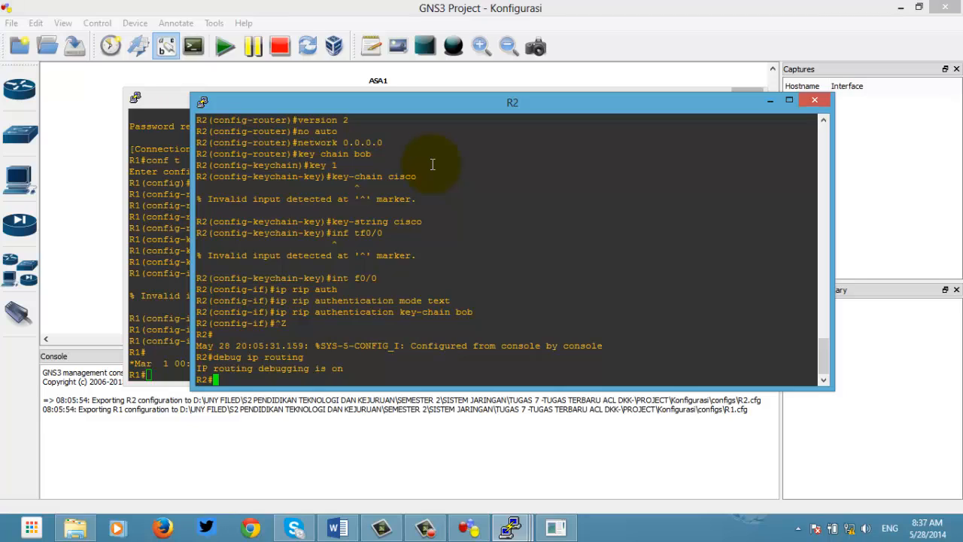
{"action": "type", "text": "debug ip rip"}
{"action": "key", "text": "Return"}
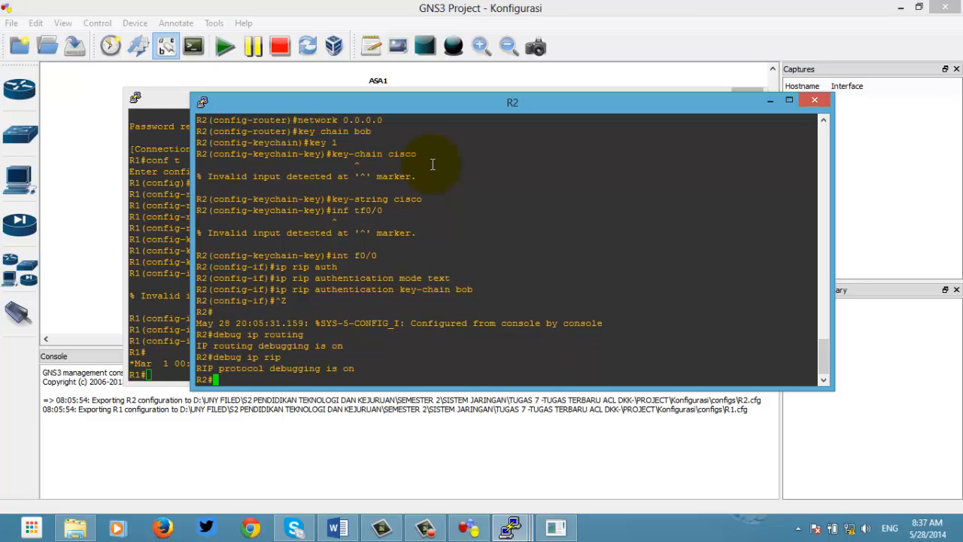
{"action": "key", "text": "Return"}
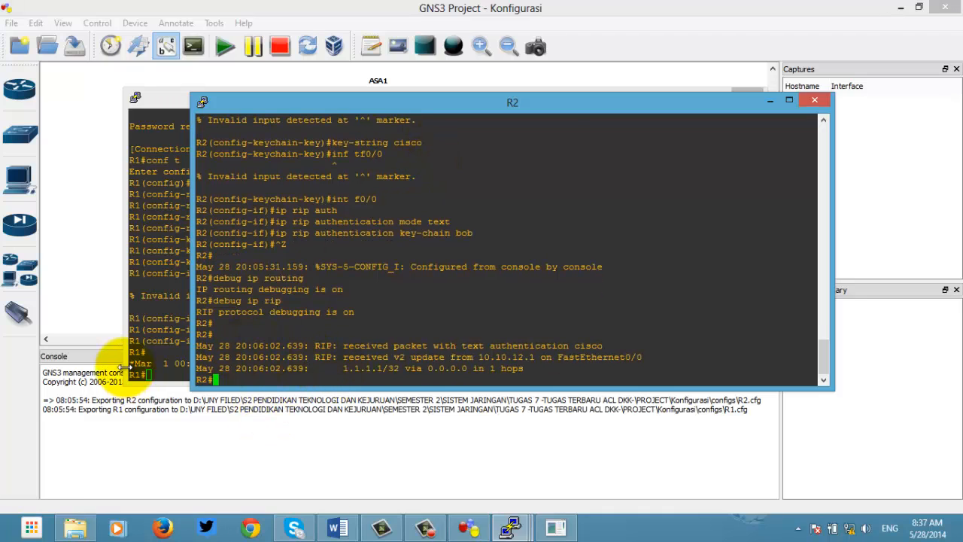
Step: Enable debug ip routing and debug ip rip on R1
{"action": "left_click", "coordinate": [161, 371]}
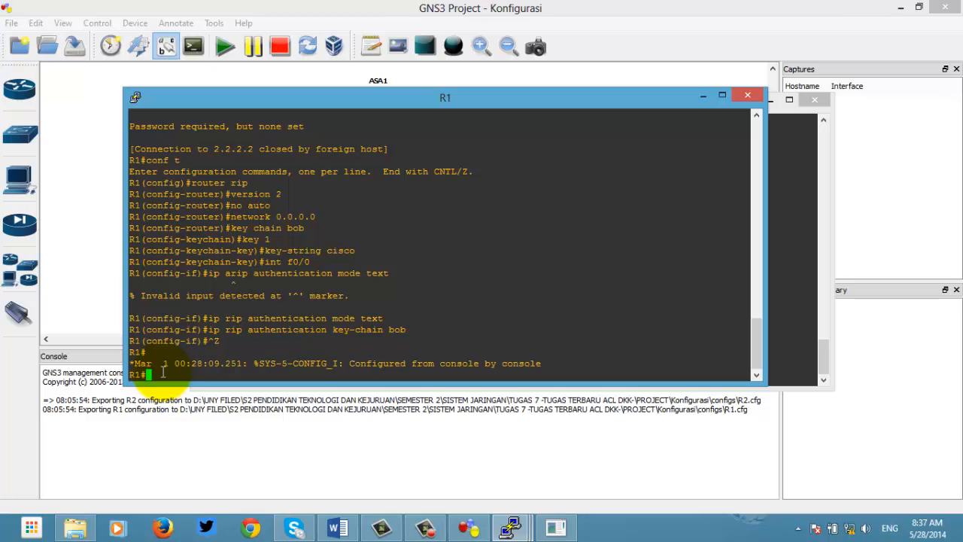
{"action": "type", "text": "debug ip routing"}
{"action": "key", "text": "Return"}
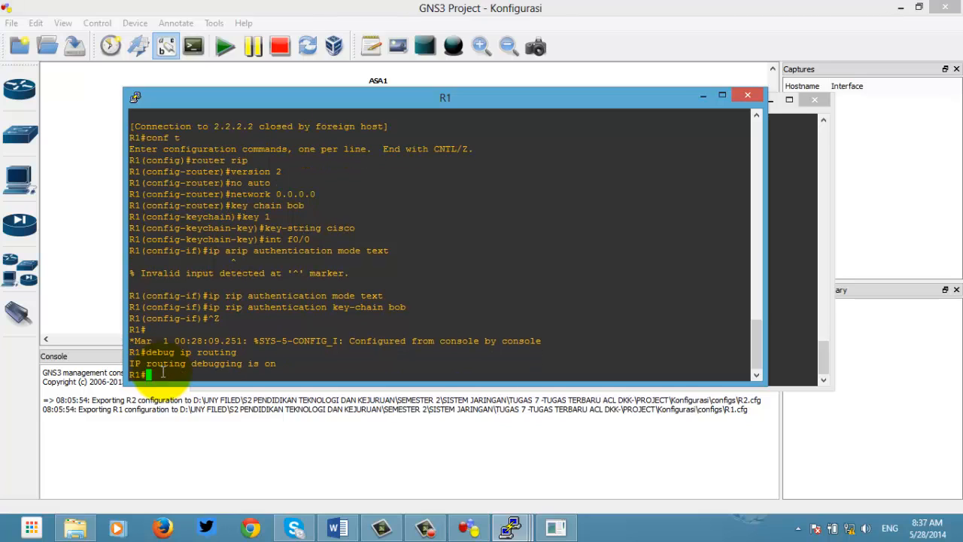
{"action": "type", "text": "debu gi"}
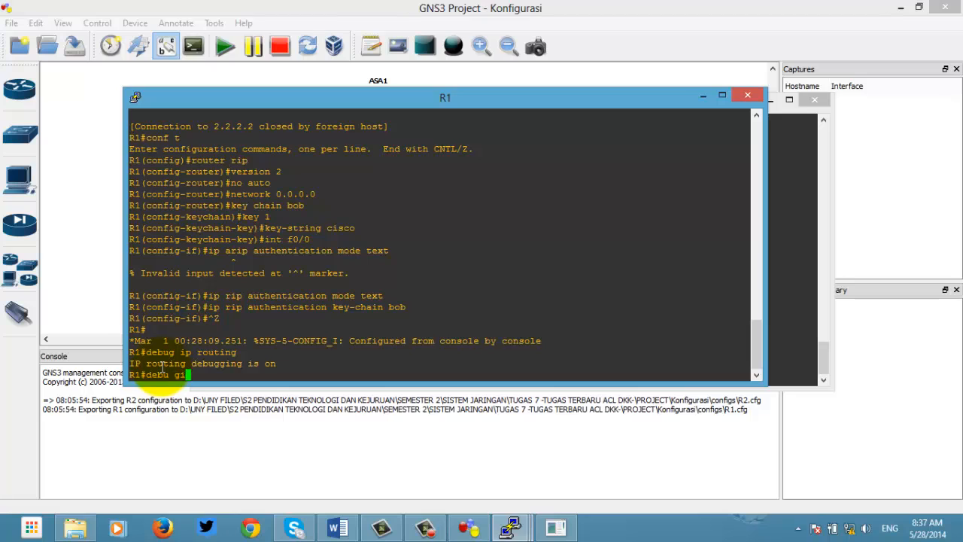
{"action": "type", "text": "p rip"}
{"action": "key", "text": "Return"}
{"action": "key", "text": "Up"}
{"action": "key", "text": "Left"}
{"action": "key", "text": "Left"}
{"action": "key", "text": "Left"}
{"action": "key", "text": "Left"}
{"action": "key", "text": "Left"}
{"action": "key", "text": "Left"}
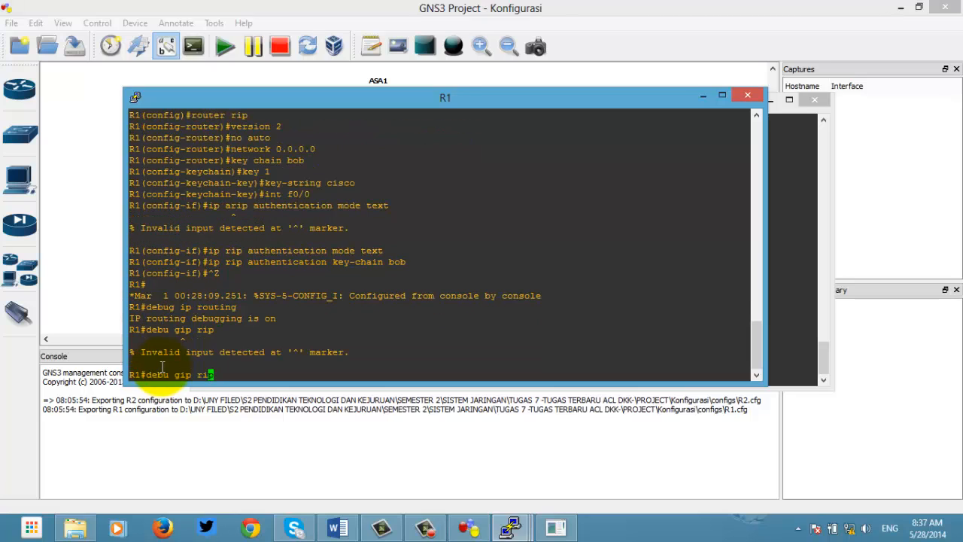
{"action": "key", "text": "Left"}
{"action": "key", "text": "BackSpace"}
{"action": "key", "text": "Right"}
{"action": "key", "text": "Return"}
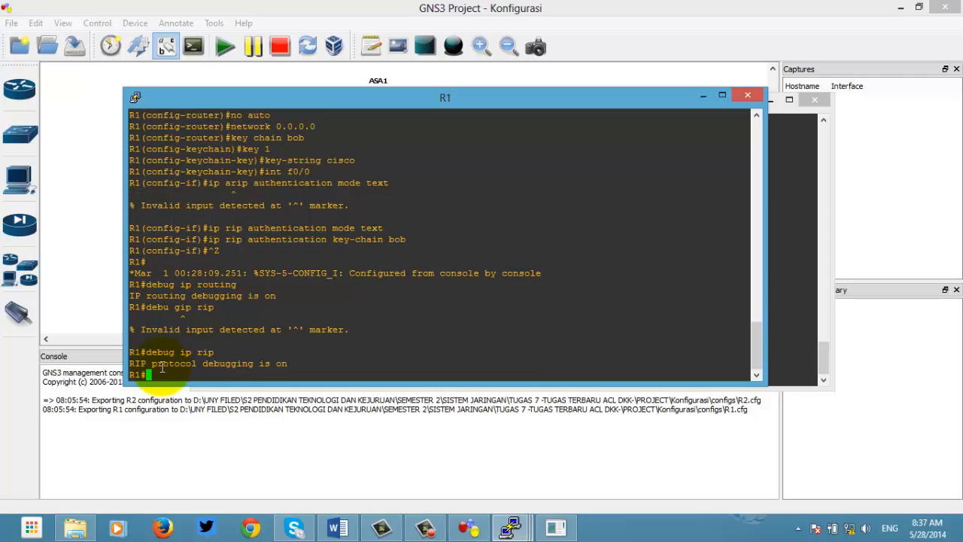
{"action": "key", "text": "Return"}
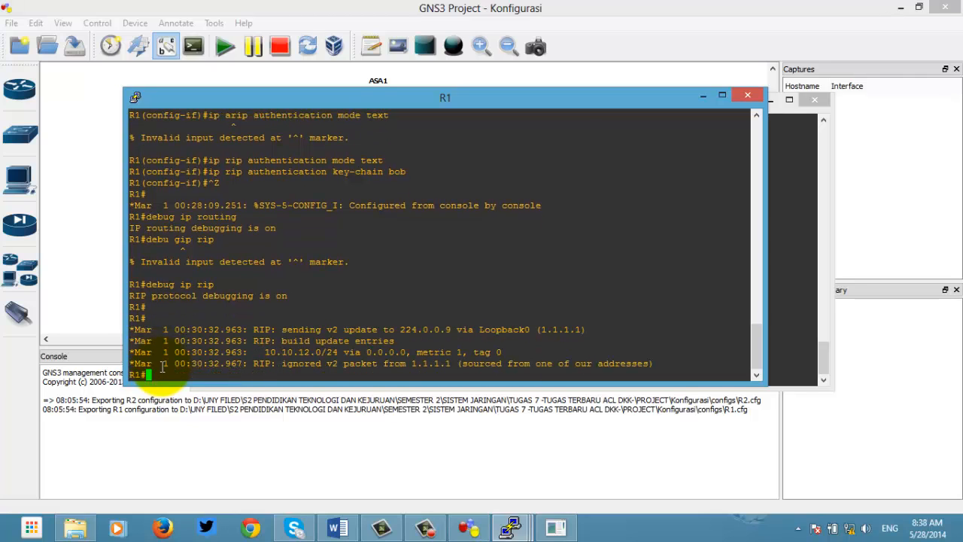
Step: Display and highlight R1's routing table with show ip route
{"action": "type", "text": "show"}
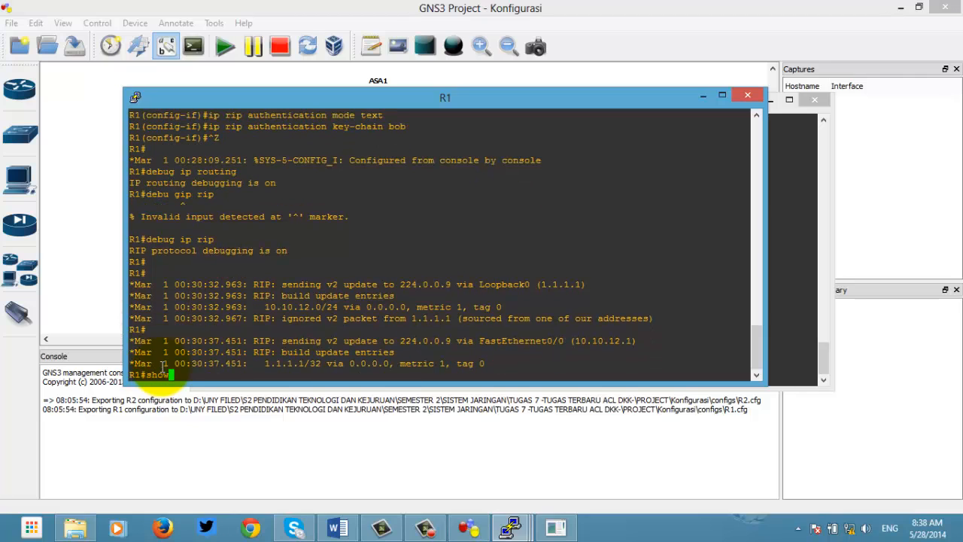
{"action": "type", "text": " ip route"}
{"action": "key", "text": "Return"}
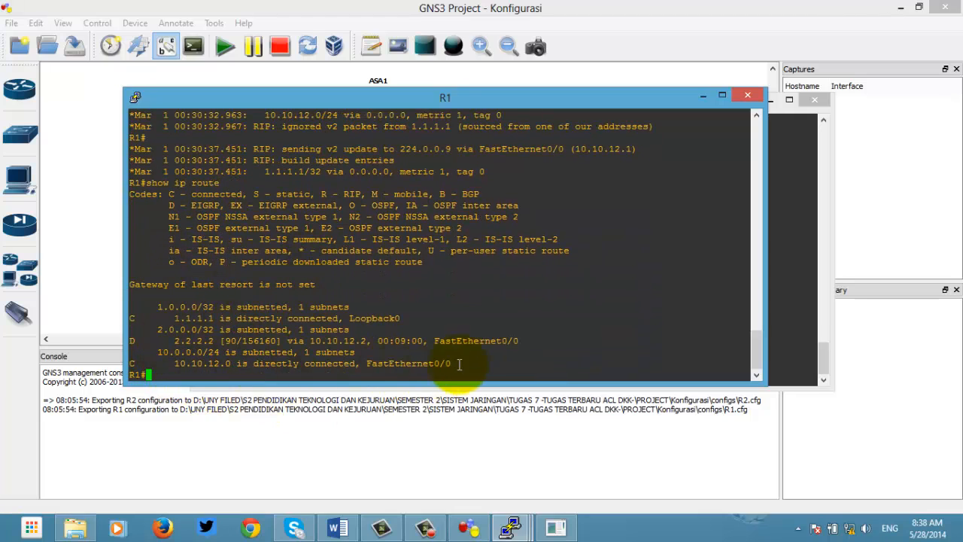
{"action": "left_click_drag", "start_coordinate": [459, 367], "coordinate": [128, 295]}
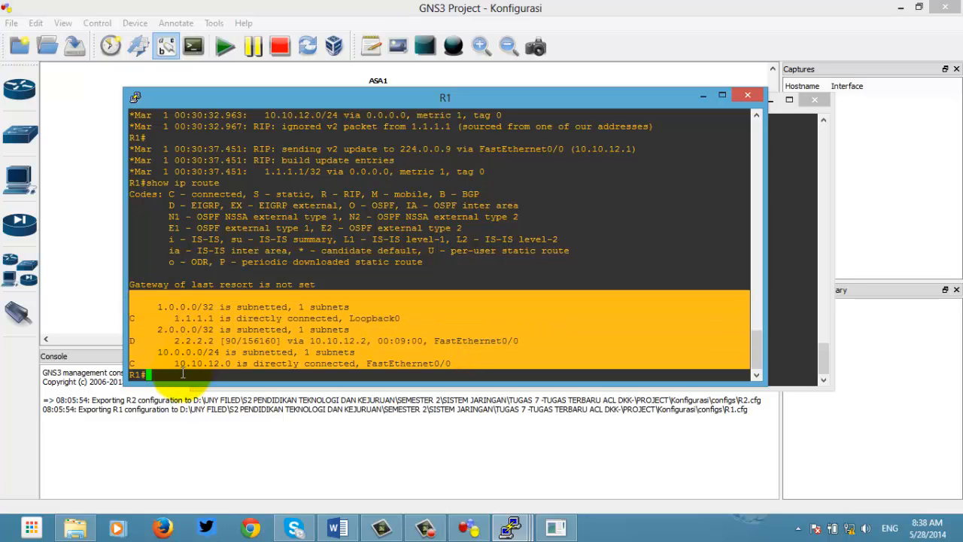
{"action": "left_click", "coordinate": [181, 373]}
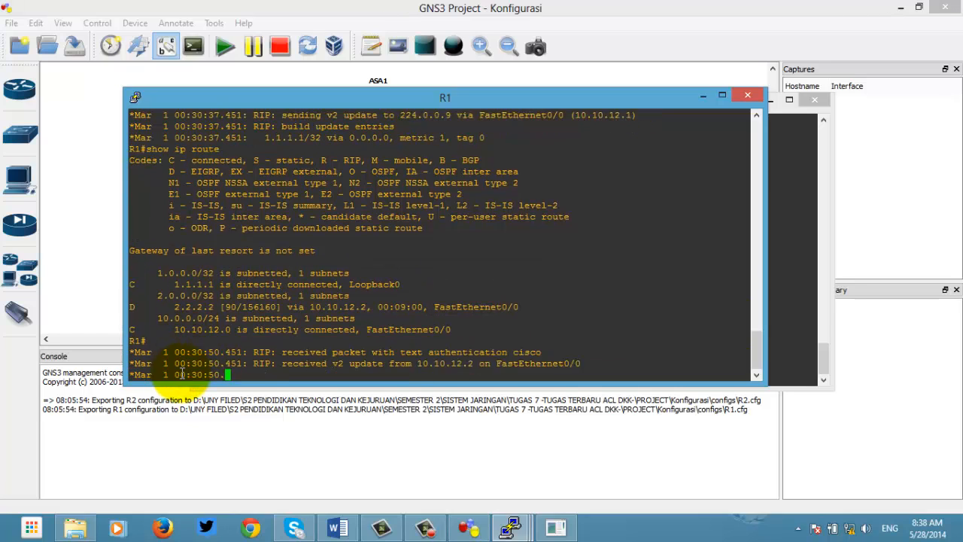
Step: Run show key chain on R1 and highlight key chain bob's key 1 output
{"action": "type", "text": "shjo"}
{"action": "key", "text": "BackSpace"}
{"action": "key", "text": "BackSpace"}
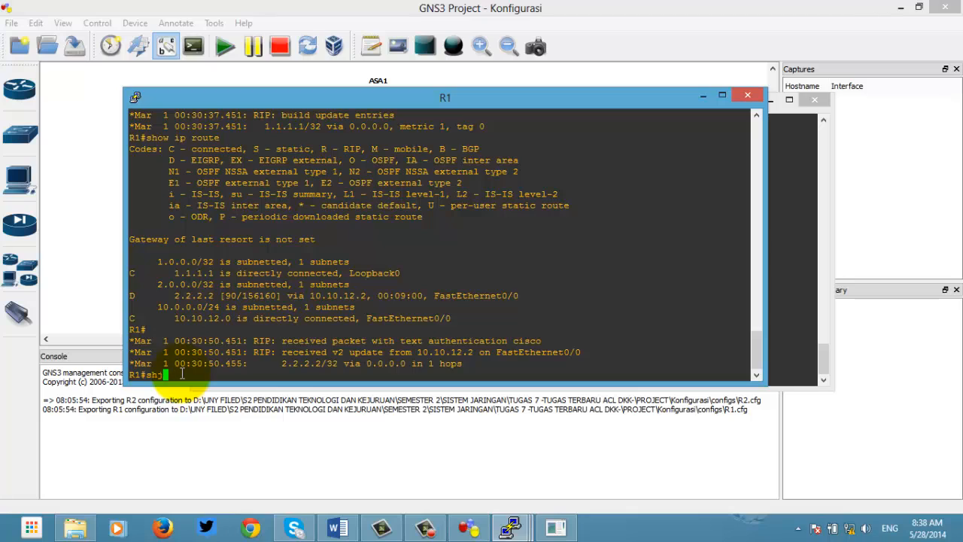
{"action": "type", "text": "ow key chain"}
{"action": "key", "text": "Return"}
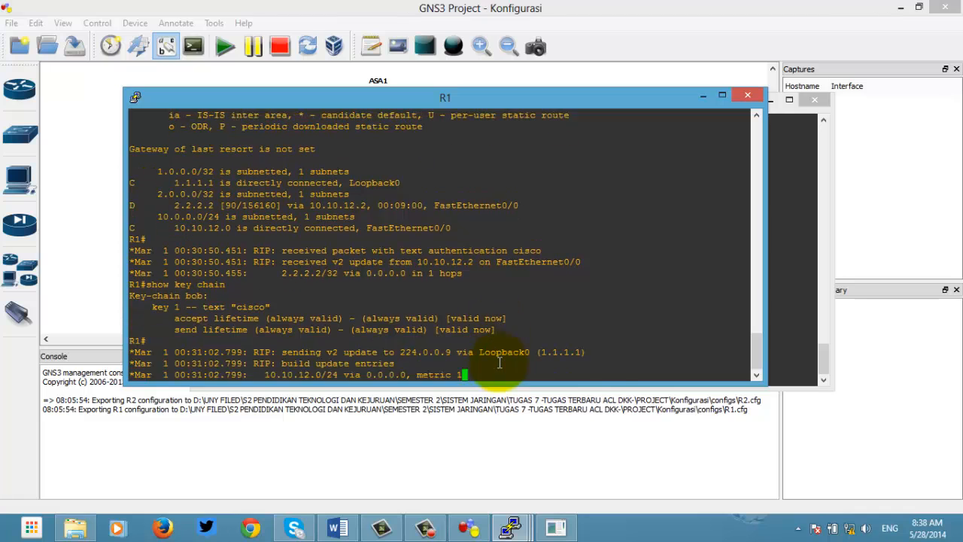
{"action": "left_click_drag", "start_coordinate": [498, 307], "coordinate": [124, 273]}
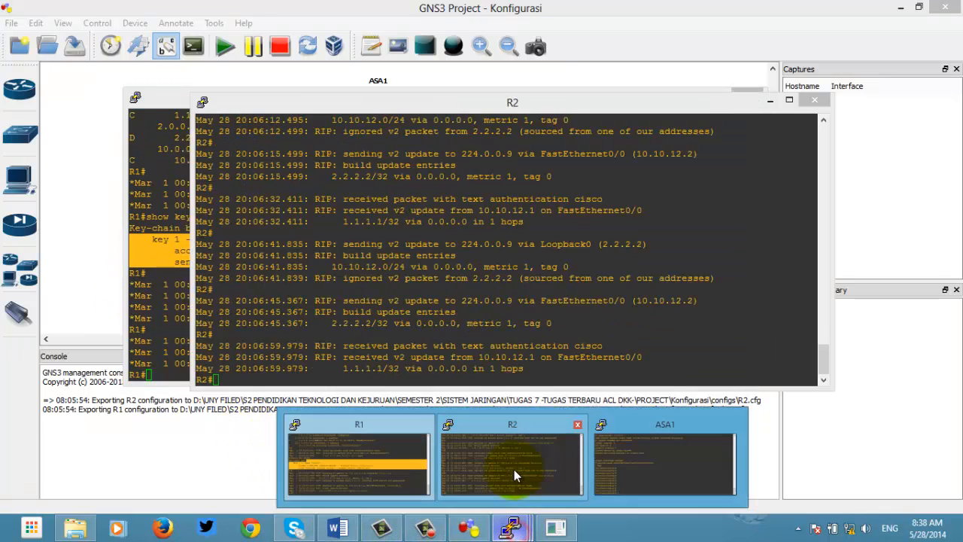
Step: Display R2's routing table with show ip route
{"action": "left_click", "coordinate": [514, 470]}
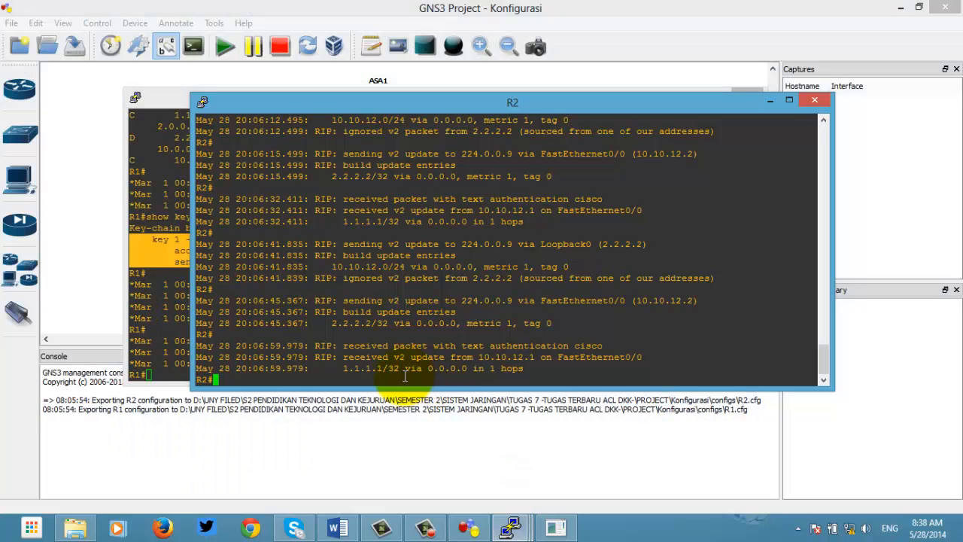
{"action": "type", "text": "show ip rio"}
{"action": "key", "text": "BackSpace"}
{"action": "key", "text": "BackSpace"}
{"action": "type", "text": "oute"}
{"action": "key", "text": "Return"}
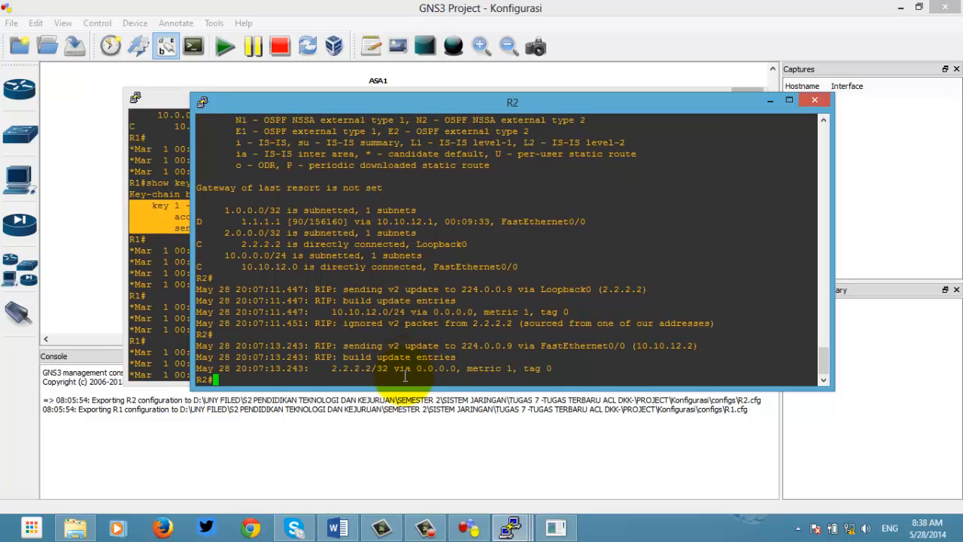
Step: Run show key chain on R2, highlight key 1, then move R2 aside to show R1
{"action": "type", "text": "show "}
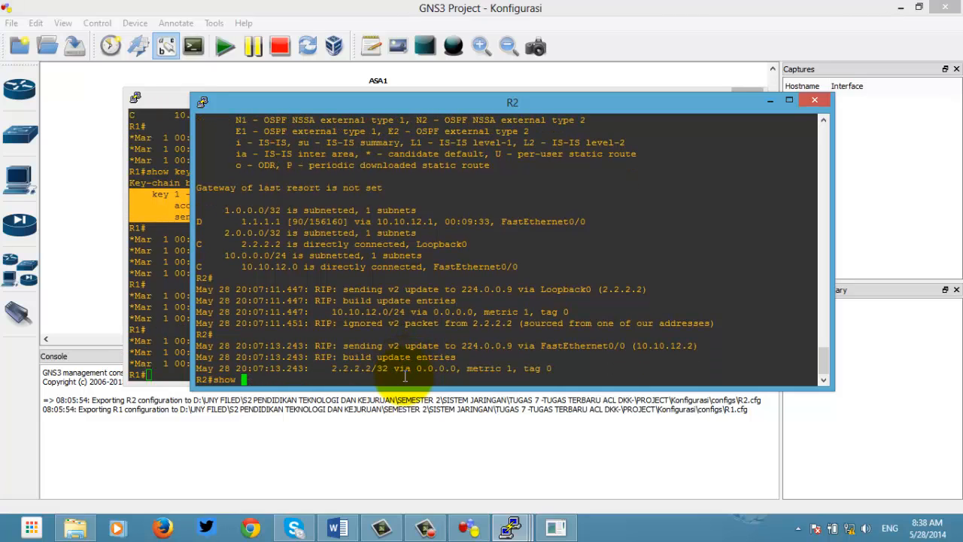
{"action": "type", "text": "key chain"}
{"action": "key", "text": "Return"}
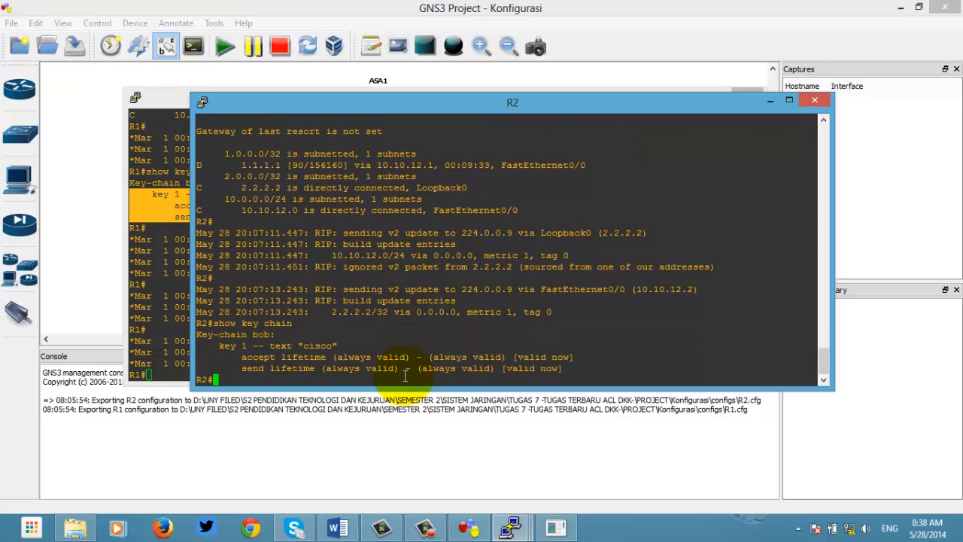
{"action": "left_click_drag", "start_coordinate": [564, 368], "coordinate": [194, 322]}
{"action": "left_click_drag", "start_coordinate": [359, 104], "coordinate": [542, 92]}
{"action": "left_click", "coordinate": [271, 105]}
Step: Ping 2.2.2.2 from R1 and 1.1.1.1 from R2, both succeeding 100 percent
{"action": "left_click_drag", "start_coordinate": [271, 105], "coordinate": [180, 108]}
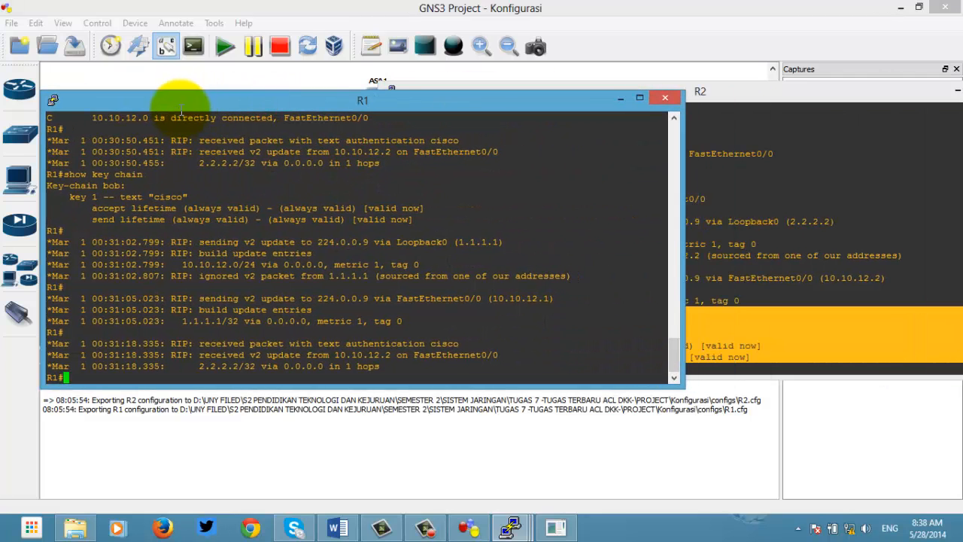
{"action": "left_click_drag", "start_coordinate": [412, 218], "coordinate": [22, 188]}
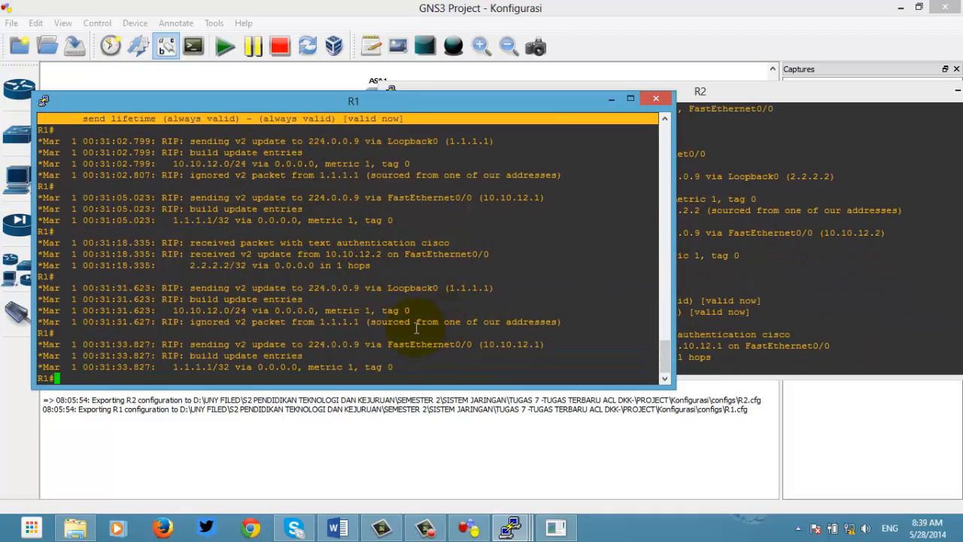
{"action": "left_click", "coordinate": [333, 386]}
{"action": "type", "text": "ping 2"}
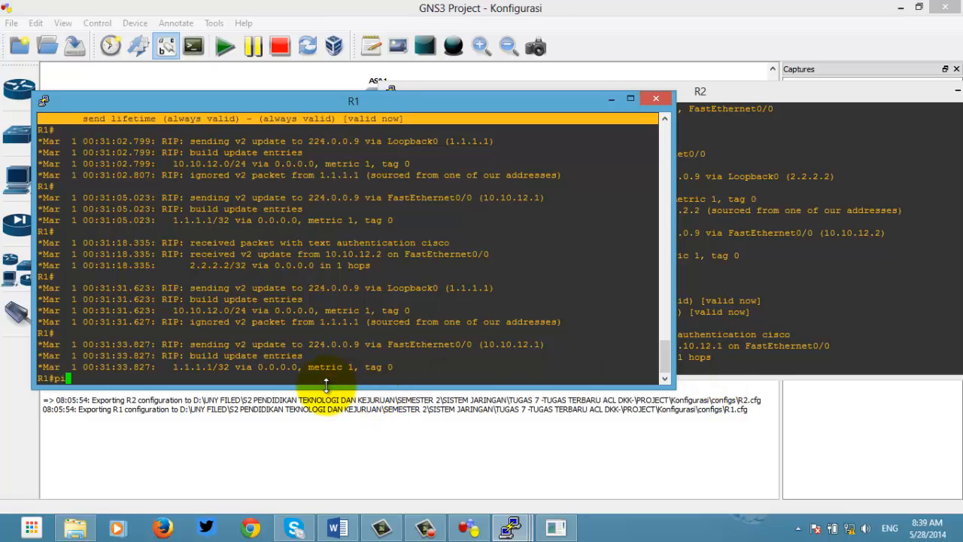
{"action": "type", "text": "2.2.2."}
{"action": "key", "text": "Return"}
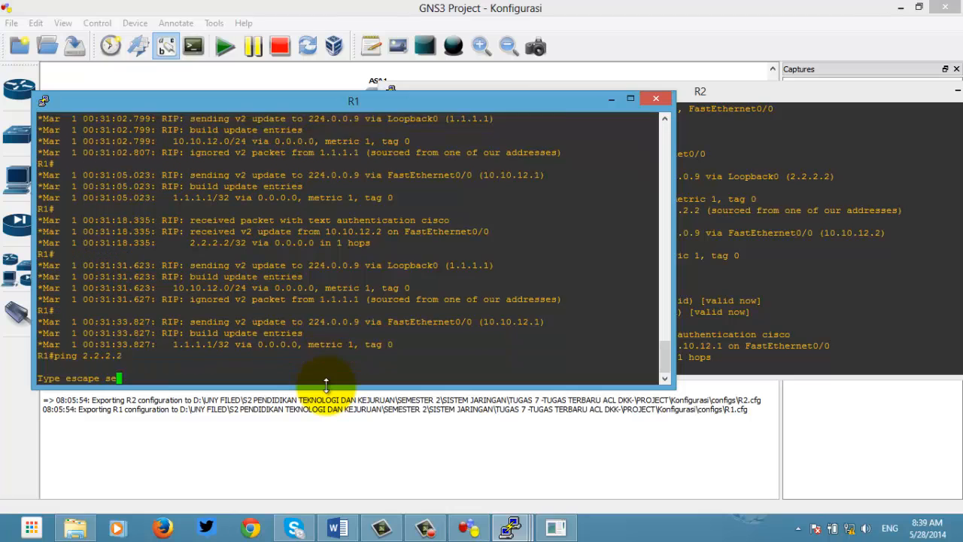
{"action": "left_click", "coordinate": [816, 310]}
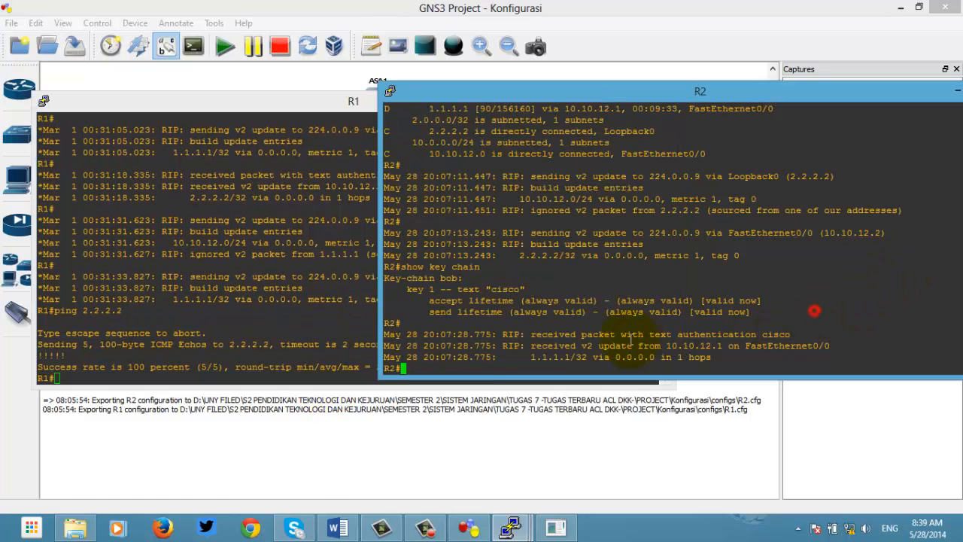
{"action": "type", "text": "ping 1.1.1.1"}
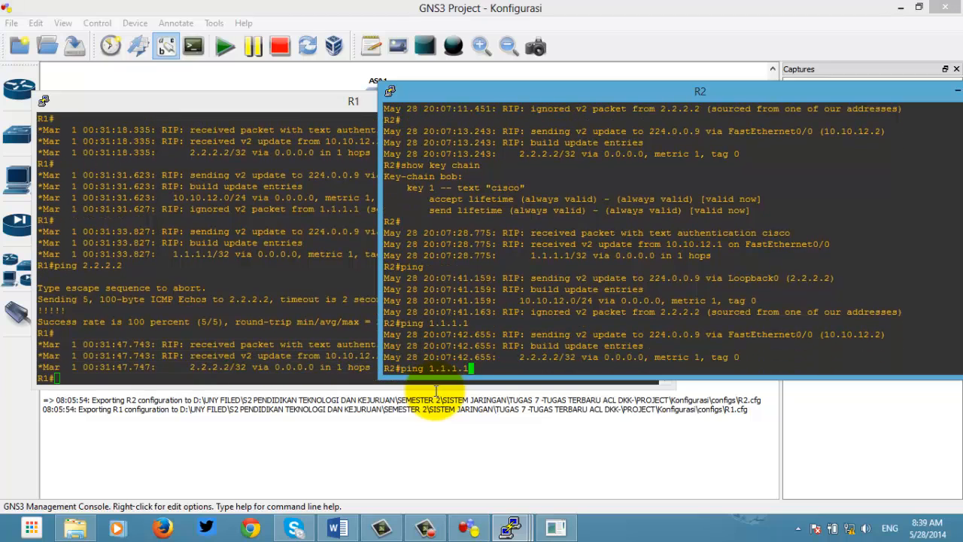
{"action": "key", "text": "Return"}
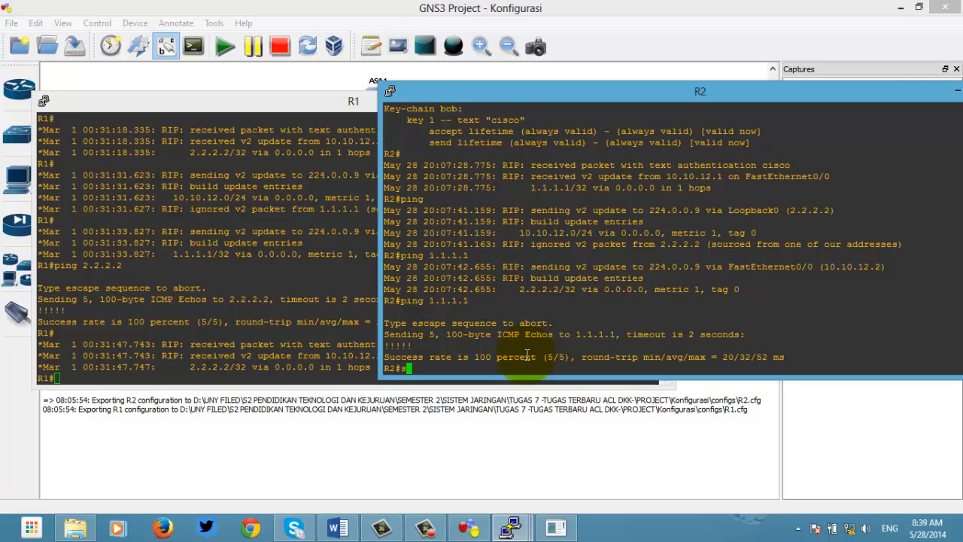
{"action": "type", "text": "show key chain"}
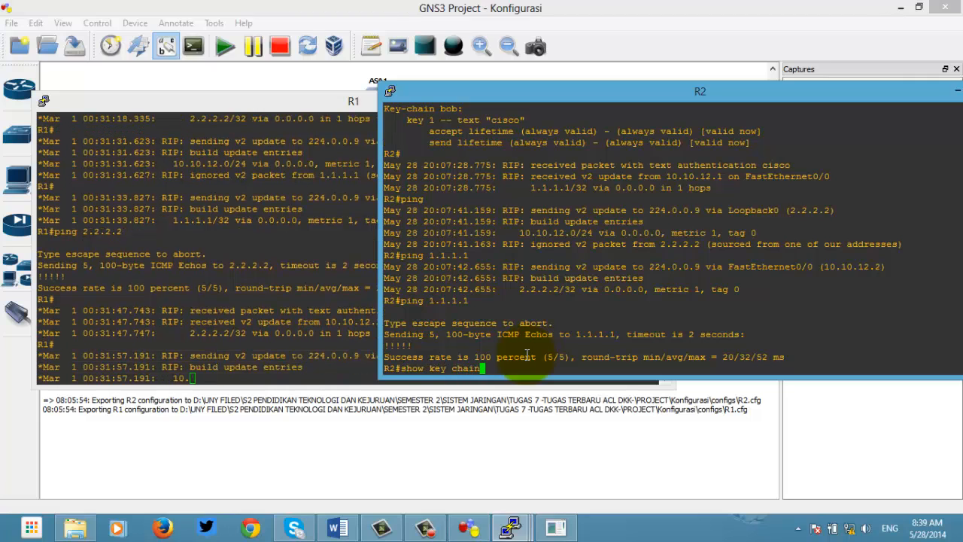
{"action": "key", "text": "Return"}
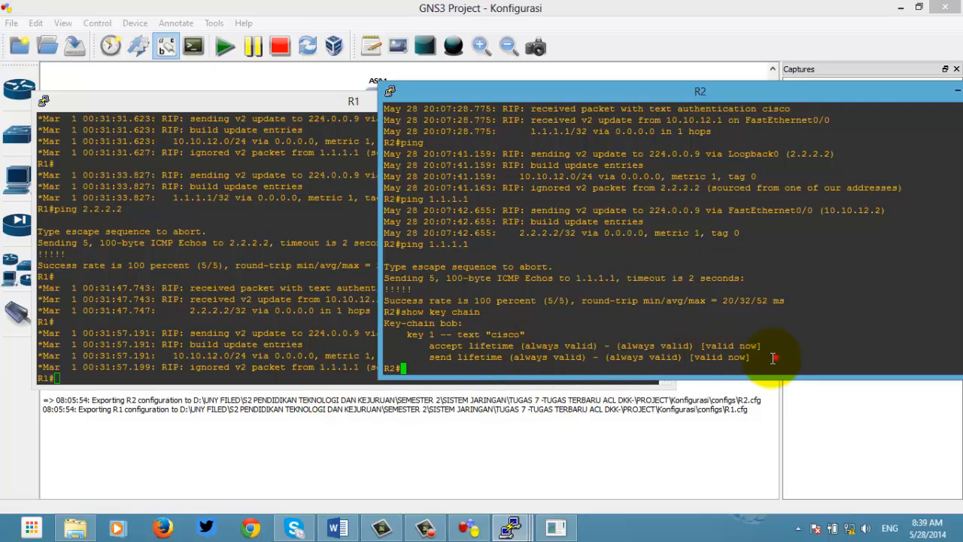
{"action": "left_click_drag", "start_coordinate": [775, 358], "coordinate": [352, 324]}
{"action": "left_click", "coordinate": [291, 347]}
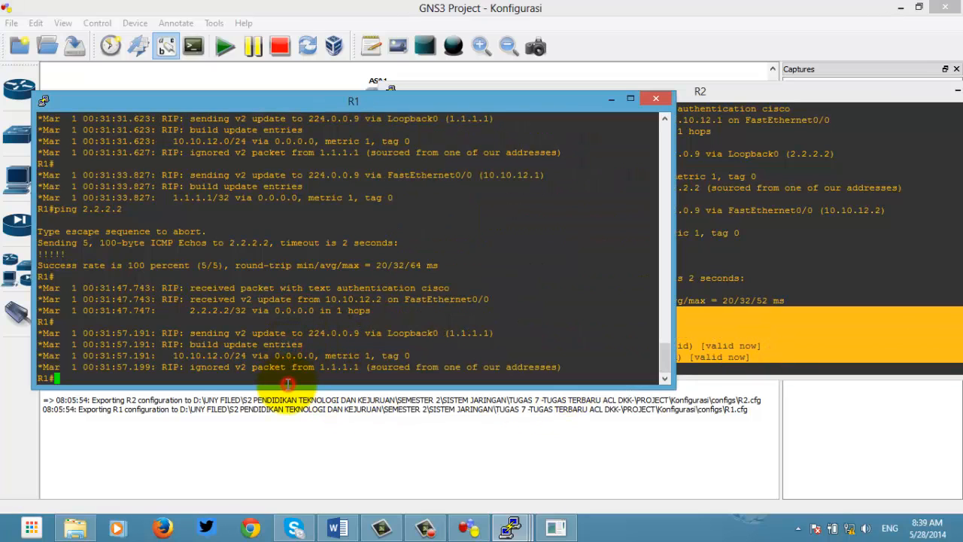
{"action": "type", "text": "show key chain"}
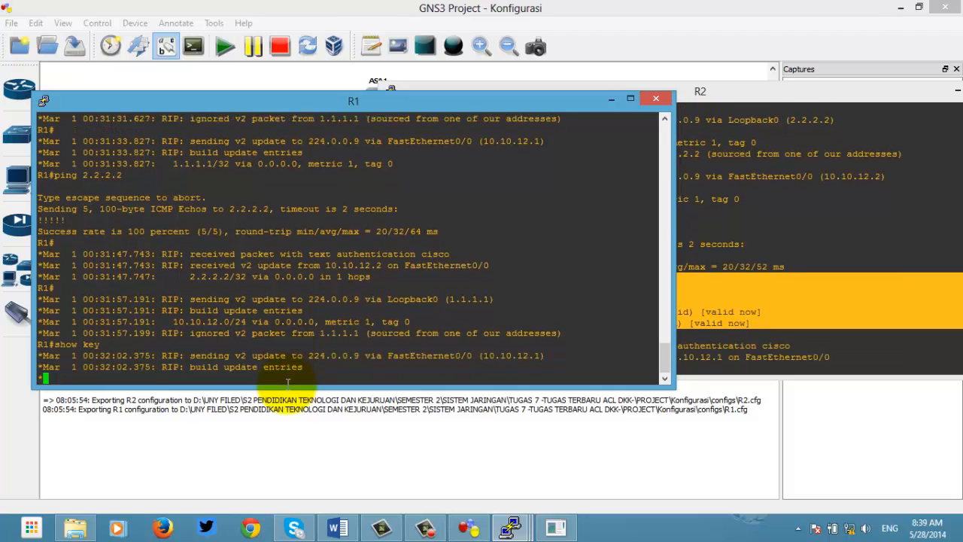
{"action": "key", "text": "Return"}
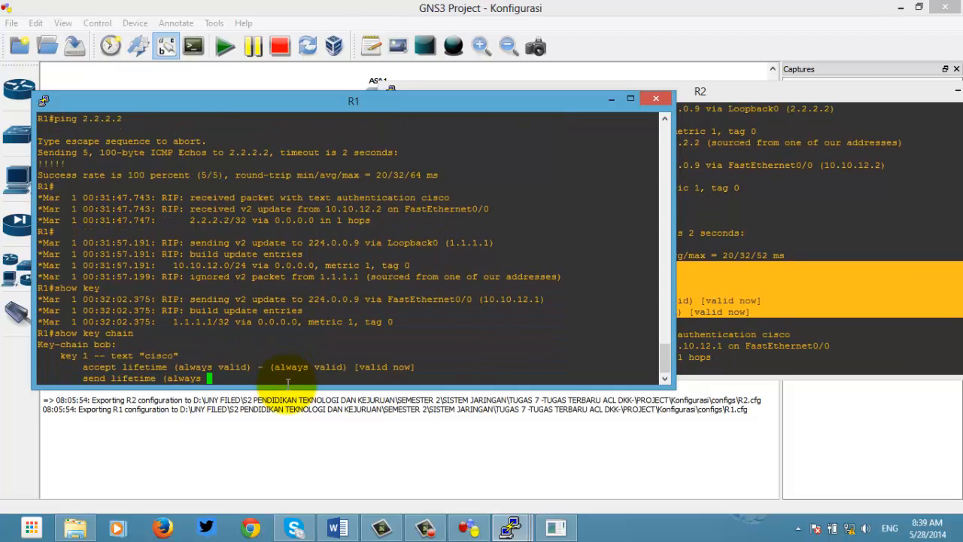
{"action": "left_click_drag", "start_coordinate": [415, 369], "coordinate": [36, 333]}
{"action": "left_click", "coordinate": [751, 342]}
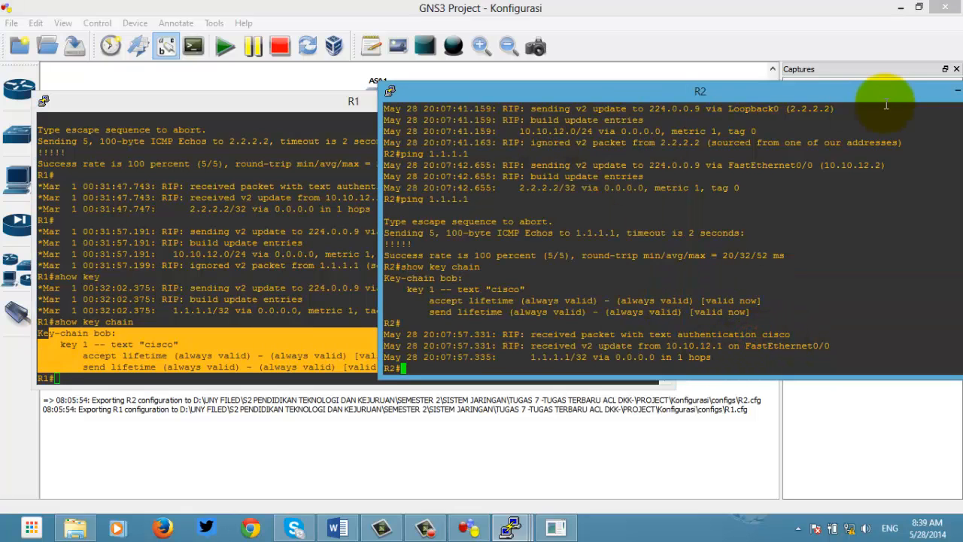
{"action": "left_click_drag", "start_coordinate": [895, 92], "coordinate": [764, 88]}
Step: Minimize the R2 and R1 consoles, the GNS3 project window and the ASA1 console
{"action": "left_click", "coordinate": [785, 88]}
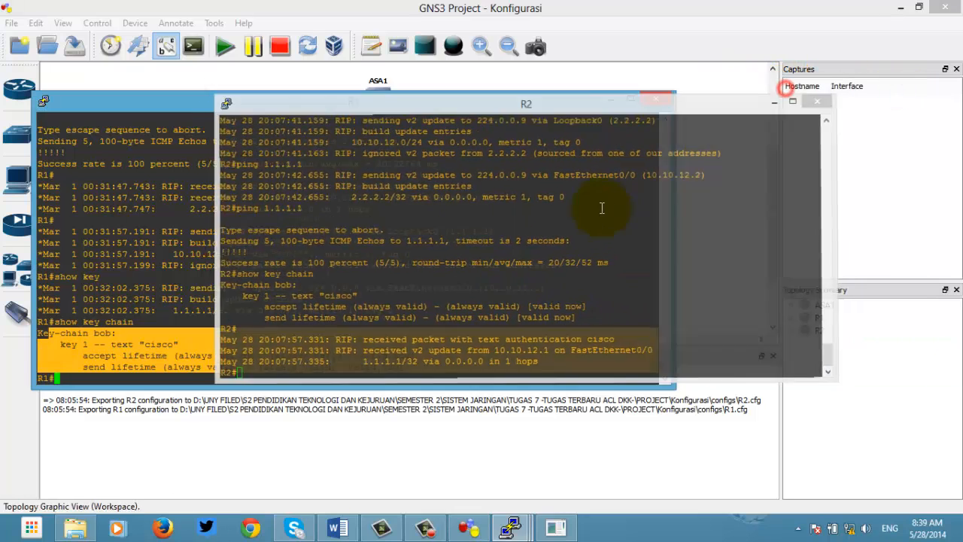
{"action": "left_click", "coordinate": [611, 100]}
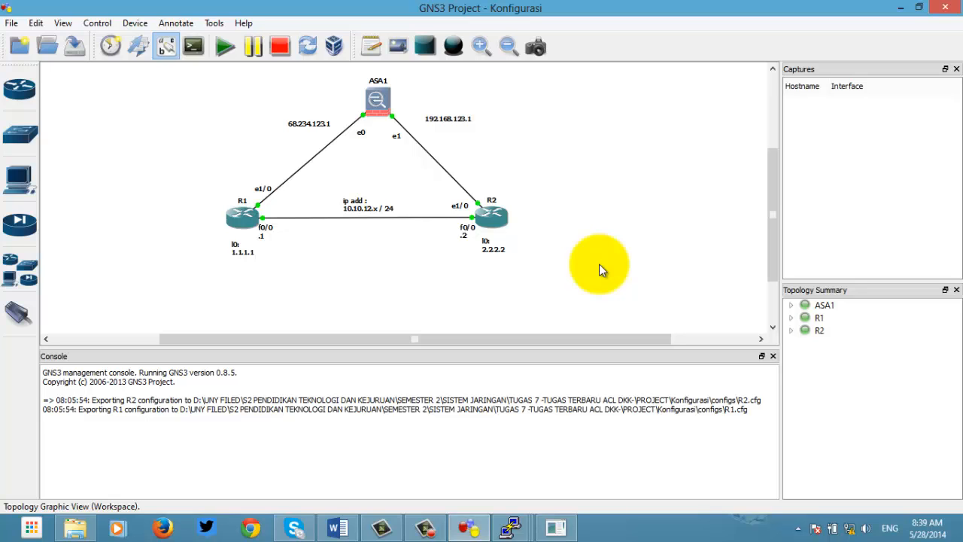
{"action": "left_click", "coordinate": [899, 7]}
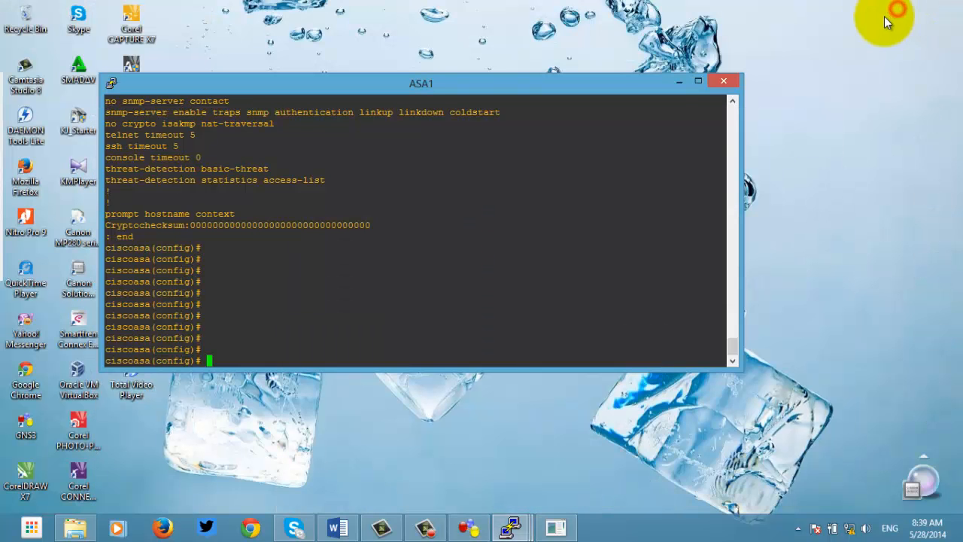
{"action": "left_click", "coordinate": [678, 82]}
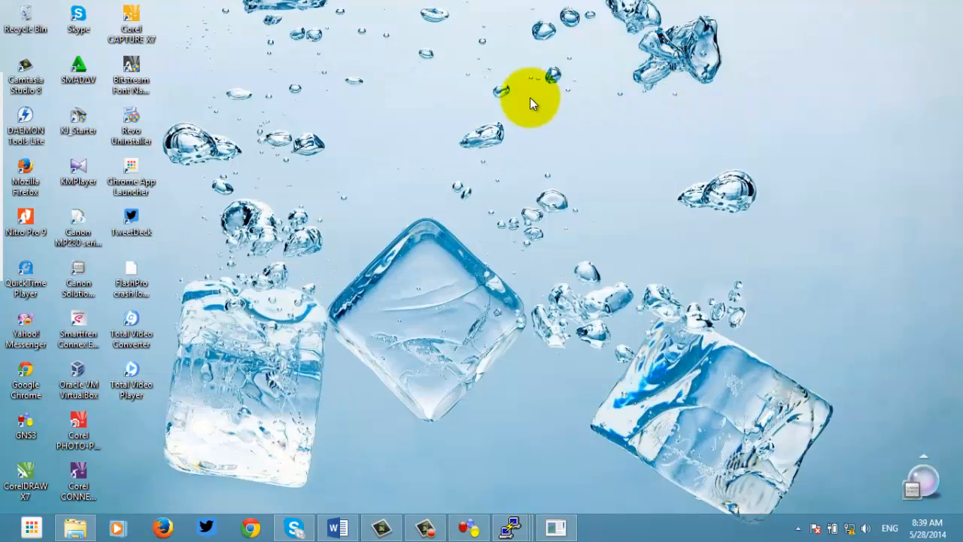